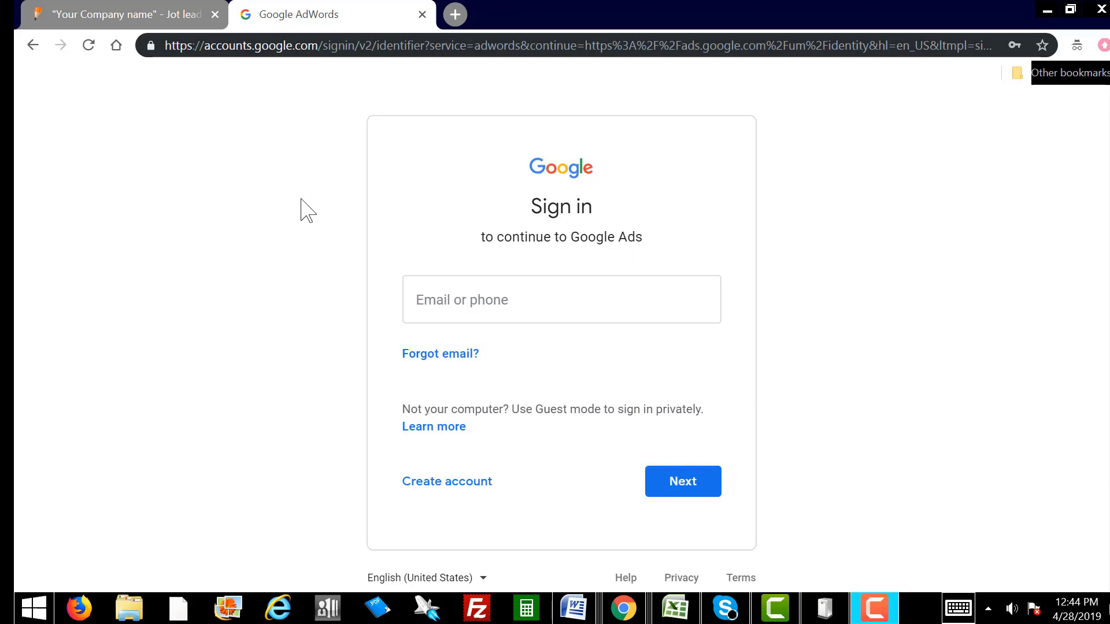
Step: Go to ads.google.com in the browser
click(390, 46)
text(a)
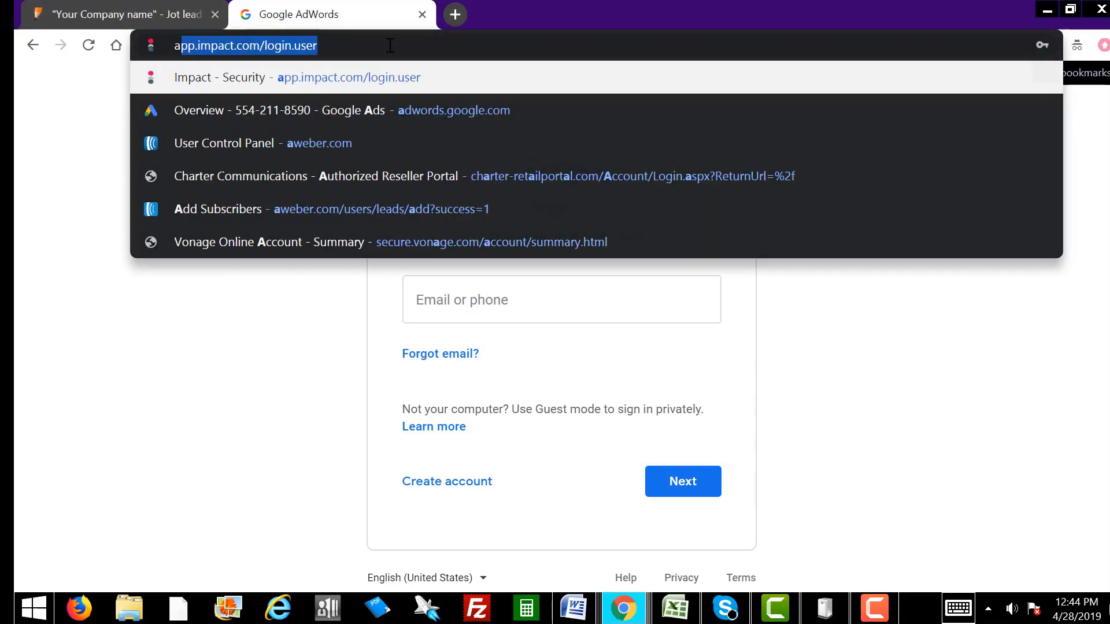
text(ds.google.com)
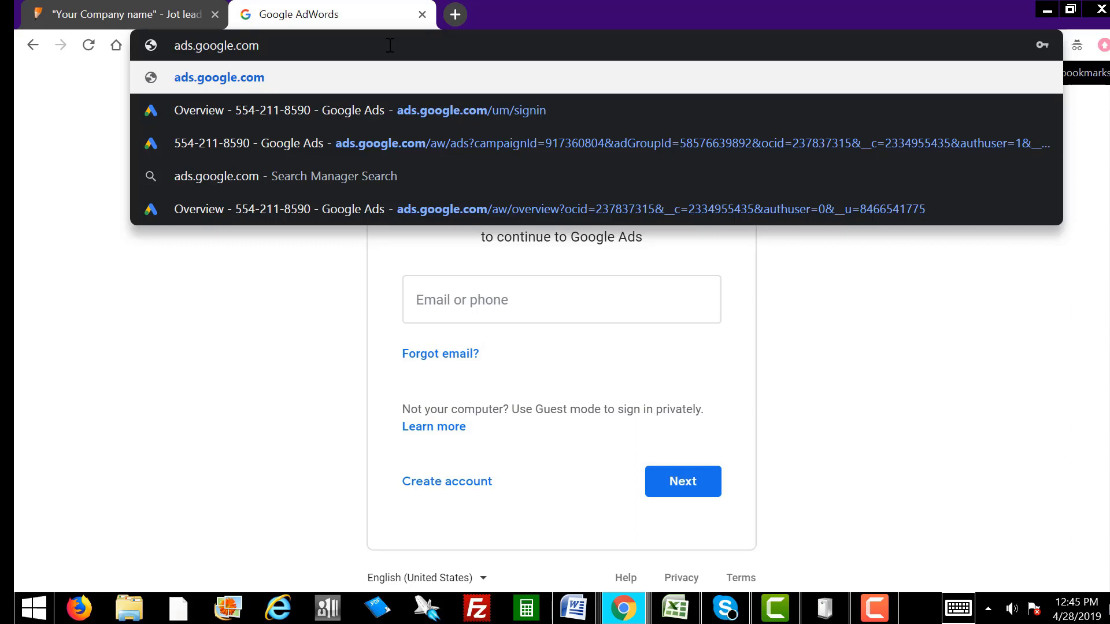
key(Return)
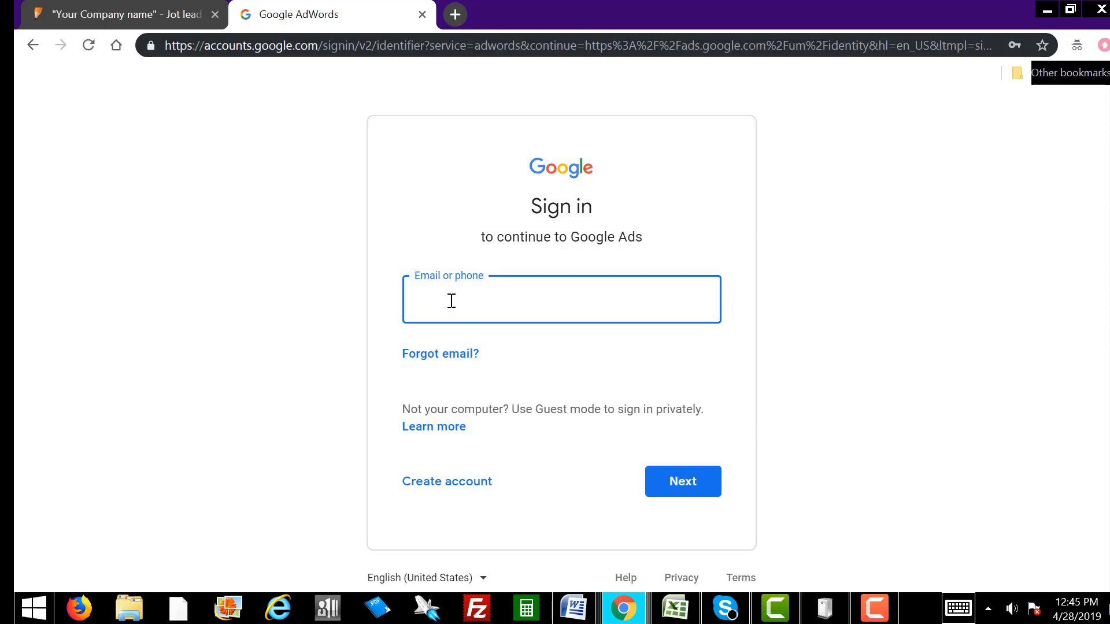
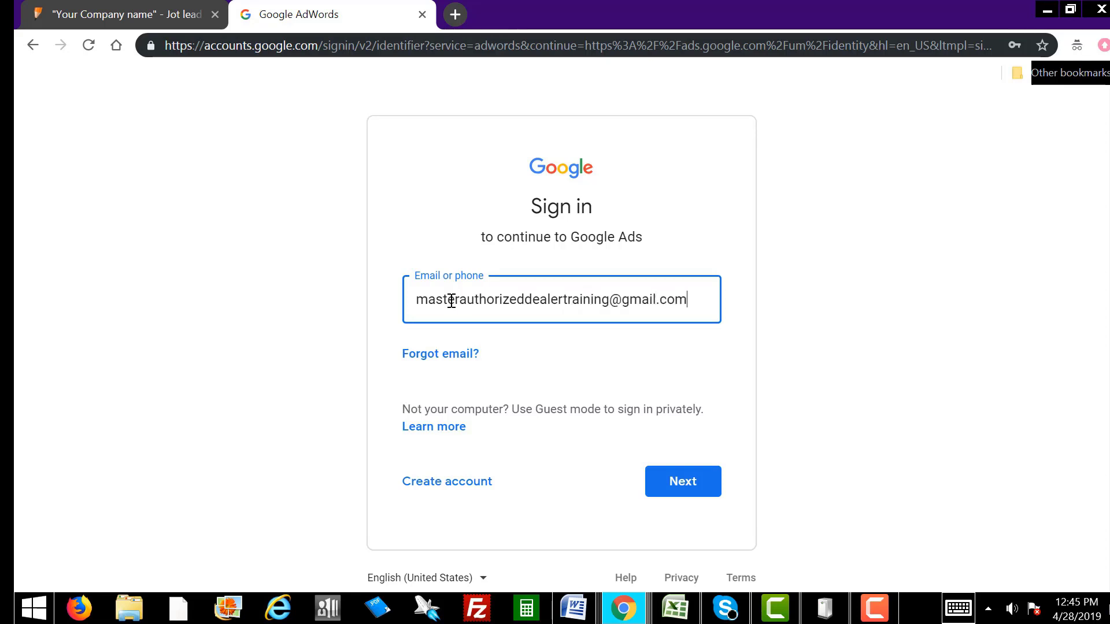
Step: Sign in with the account e-mail and password, then dismiss the account-recovery prompt
click(679, 486)
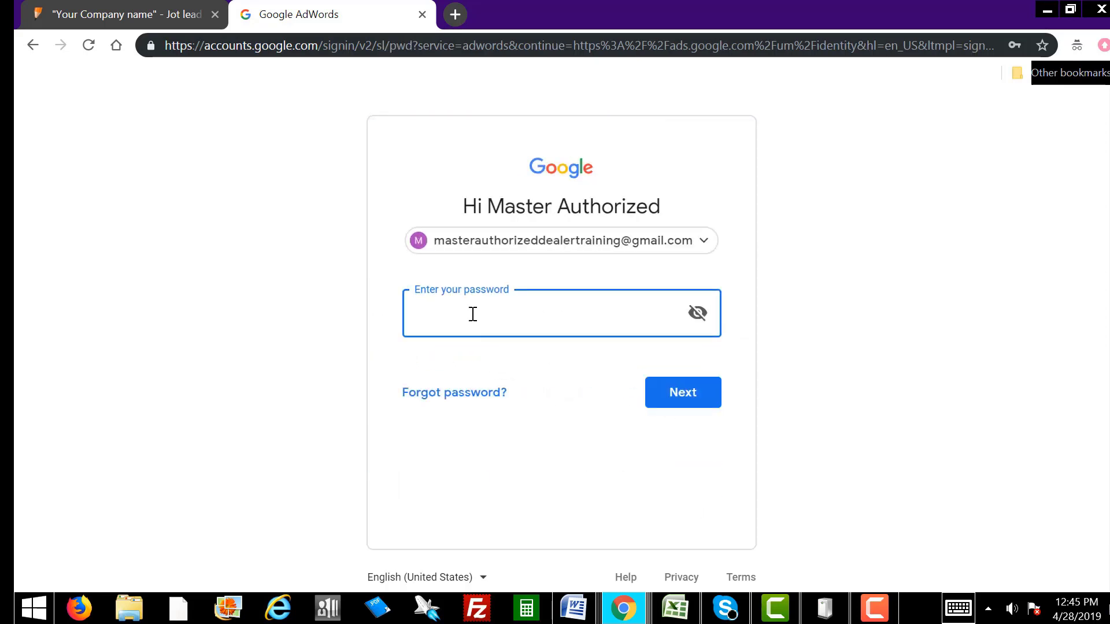
text(************)
key(Return)
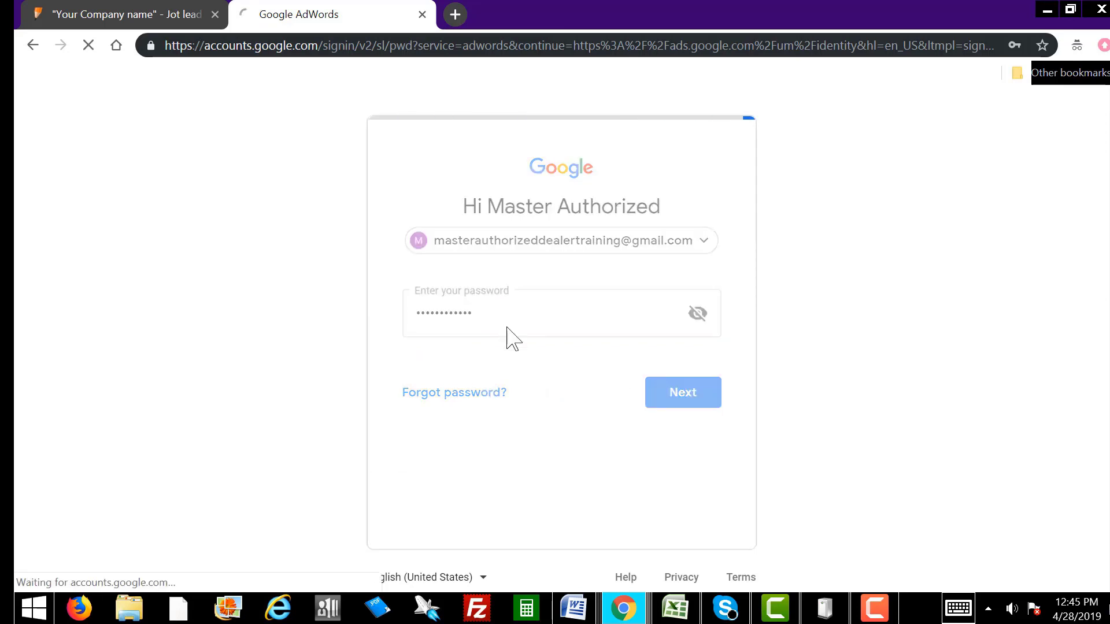
scroll(696, 476, down, 2)
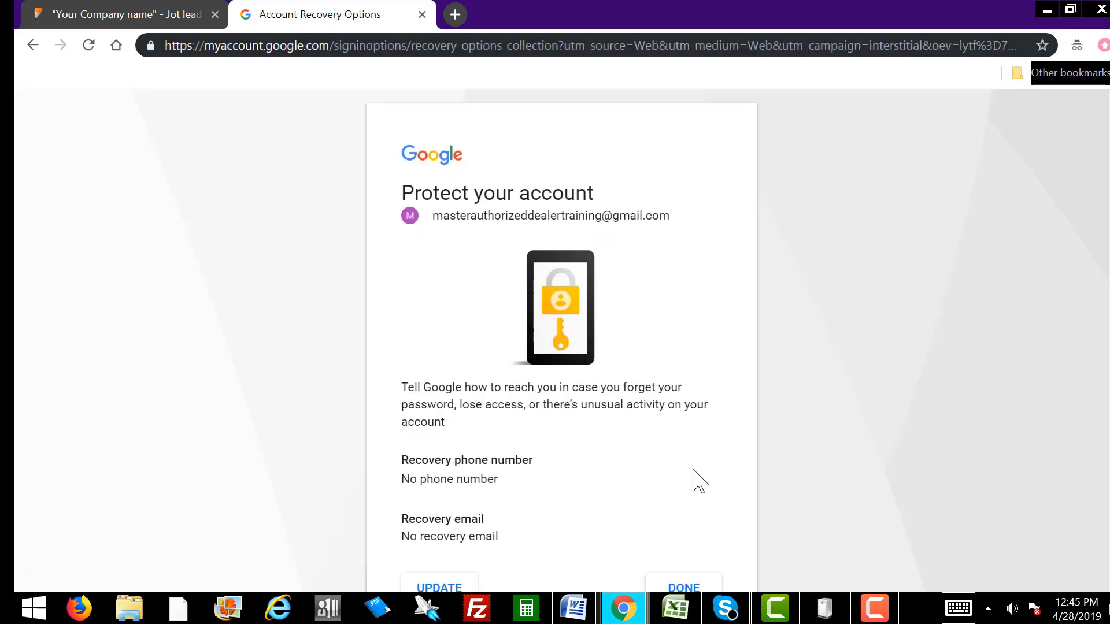
click(697, 521)
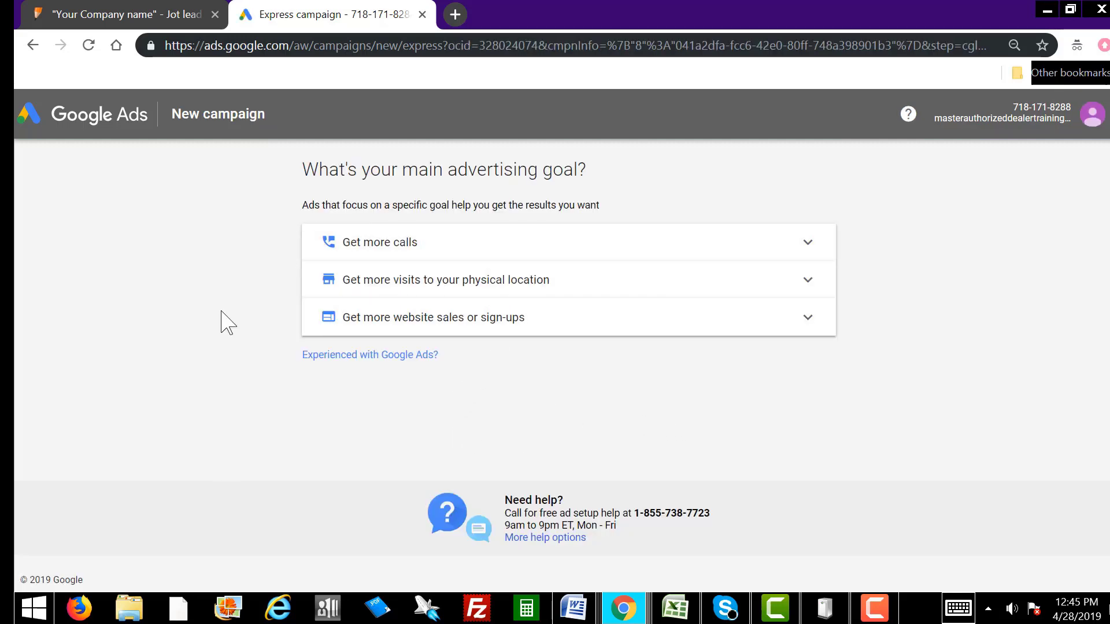
Step: Switch to the advanced setup and choose a Search campaign with the Sales goal
click(398, 355)
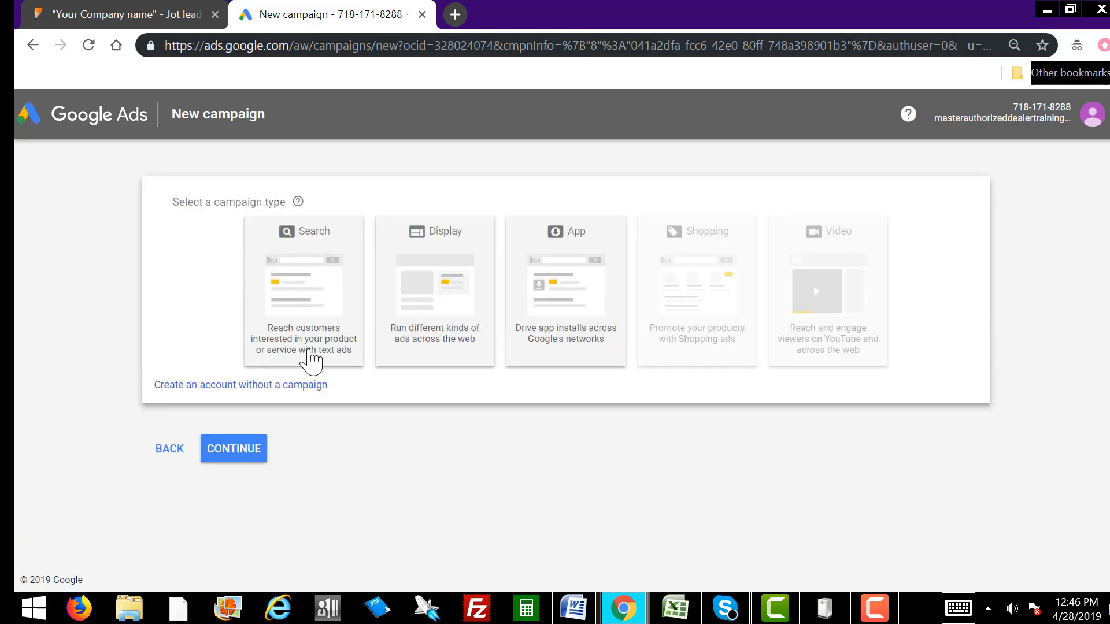
click(305, 294)
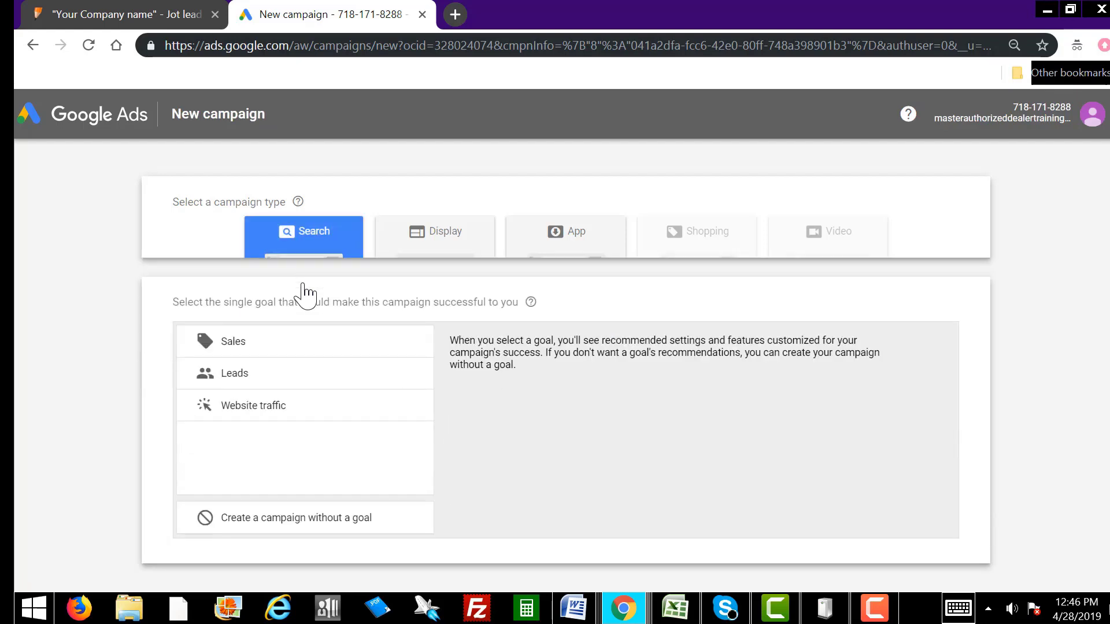
click(233, 335)
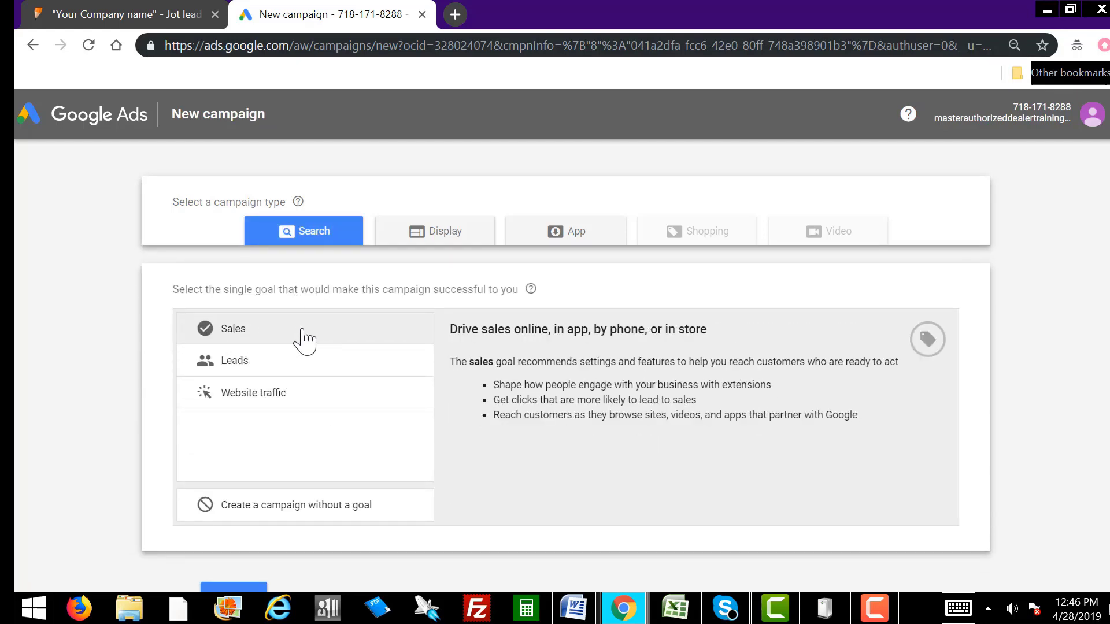
click(236, 329)
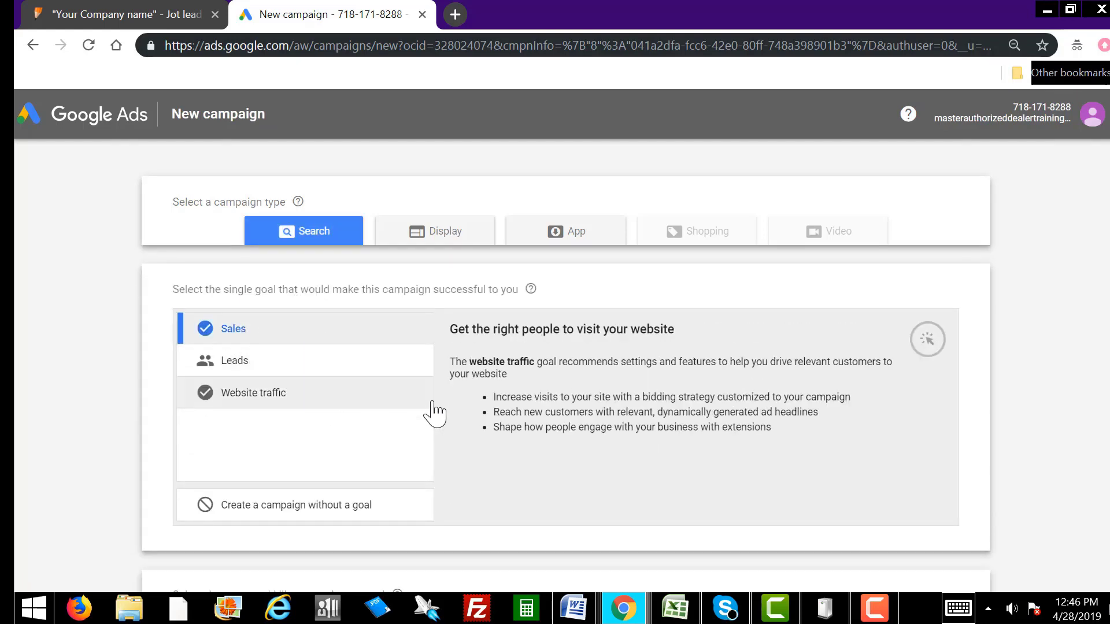
Step: Reach customers through phone calls using the business phone number, then continue
scroll(317, 471, down, 4)
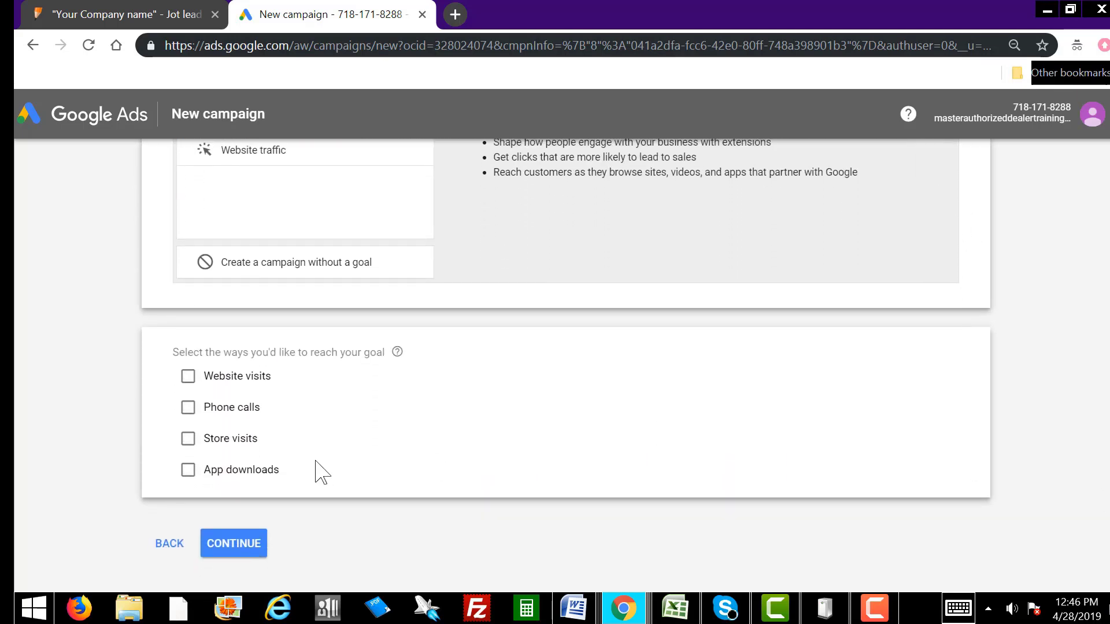
click(189, 409)
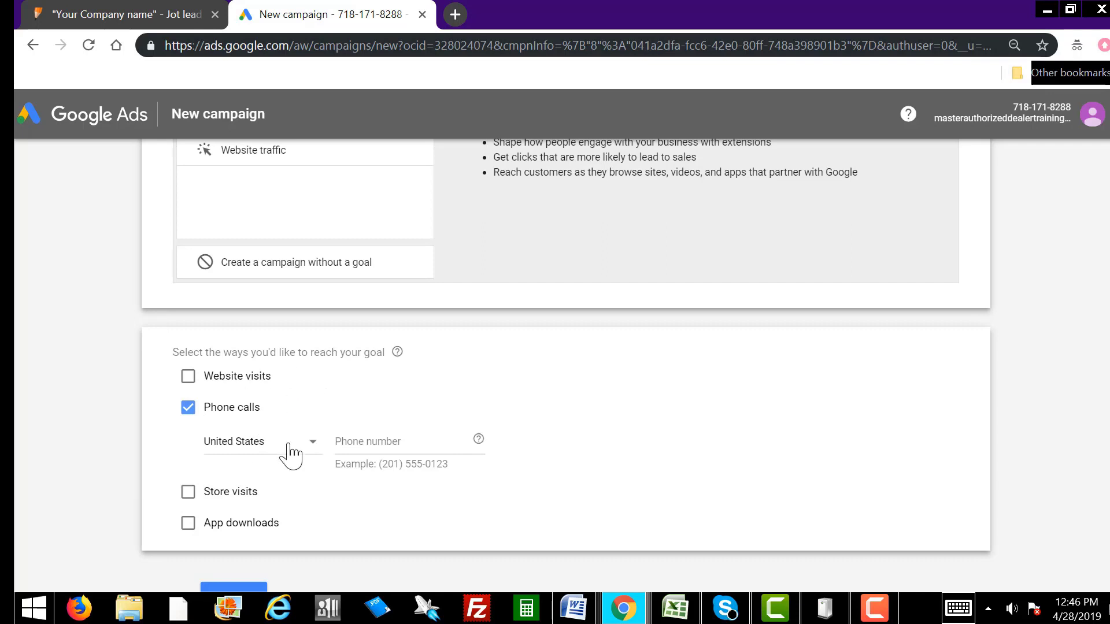
click(381, 441)
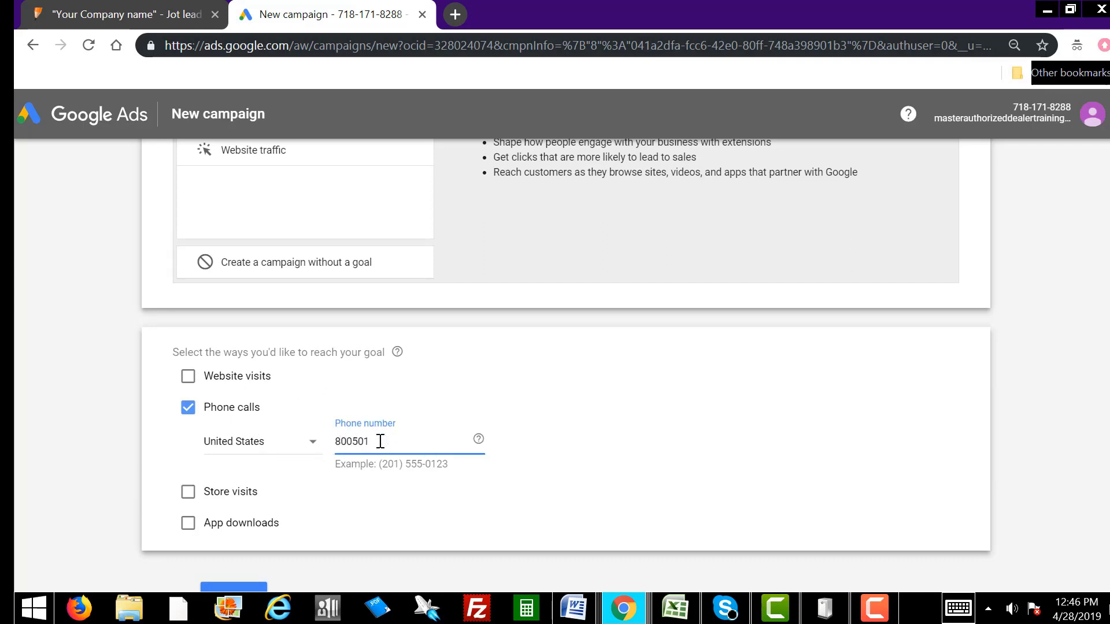
scroll(601, 514, down, 1)
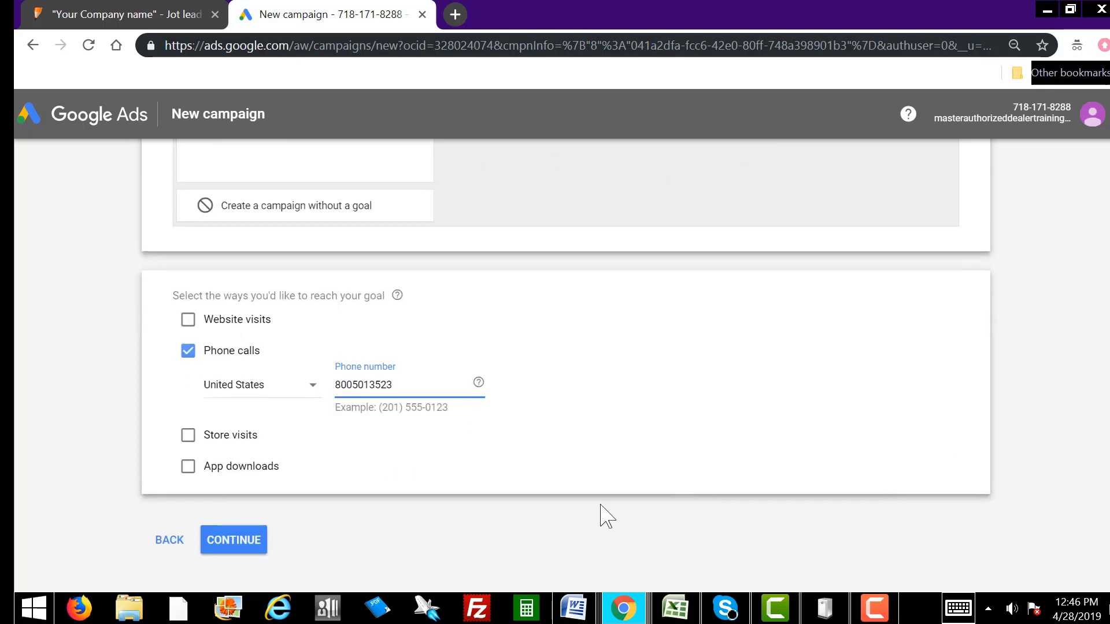
click(255, 546)
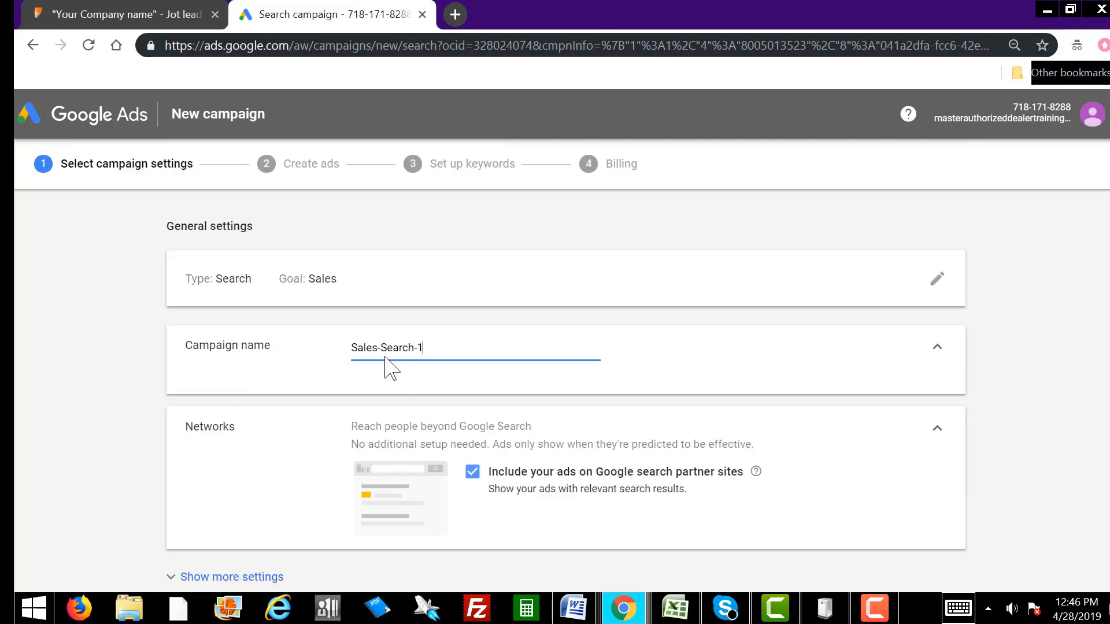
Step: Replace the default campaign name with 'Telecom campaign', fixing the typo and capital T
drag(433, 346, 339, 351)
text(telecom camapign)
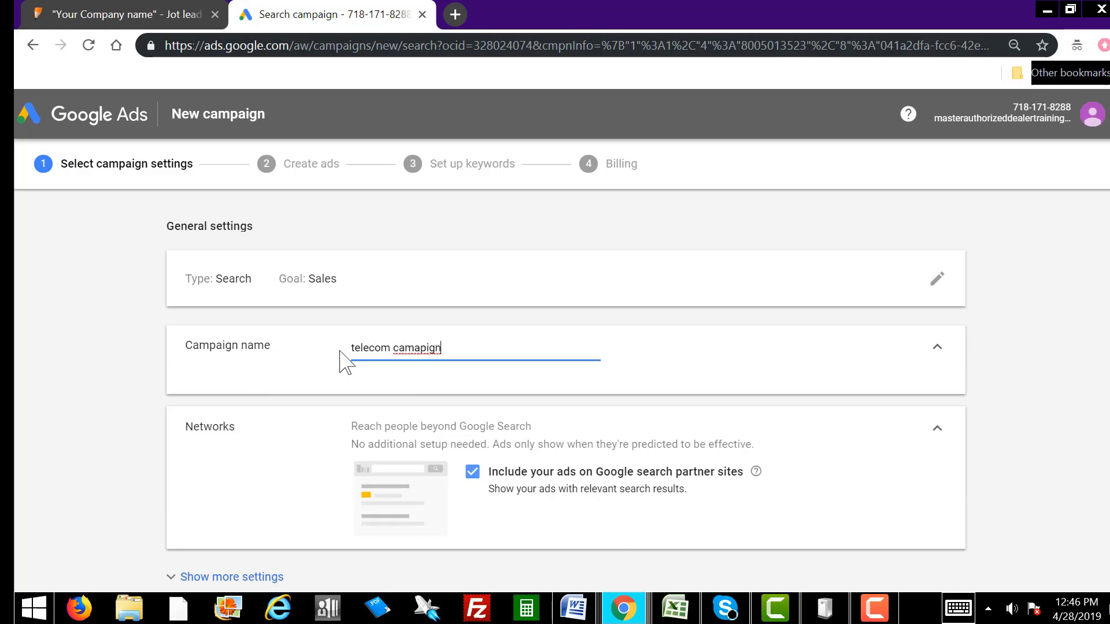
key(BackSpace)
key(BackSpace)
key(BackSpace)
key(BackSpace)
key(BackSpace)
text(paign)
click(355, 348)
key(BackSpace)
text(T)
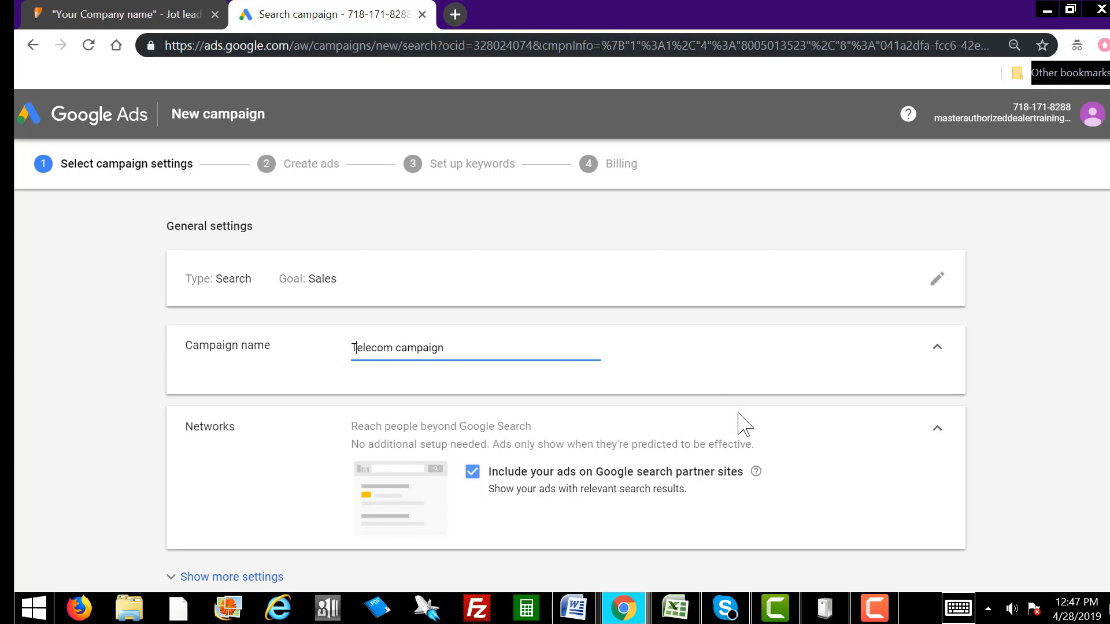
scroll(1102, 322, down, 4)
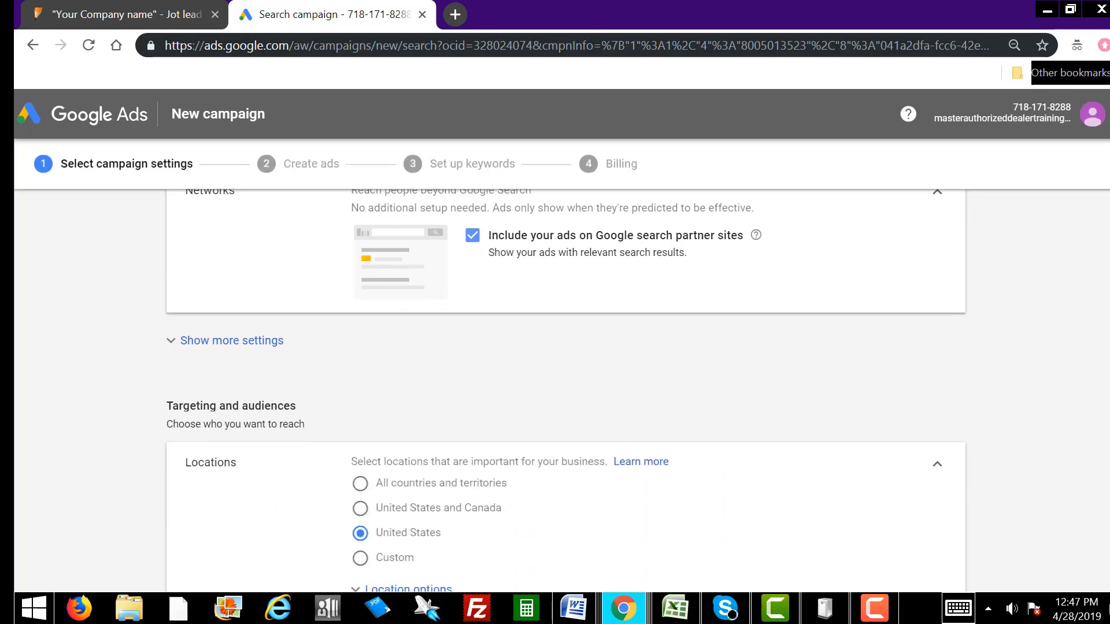
scroll(1102, 321, down, 3)
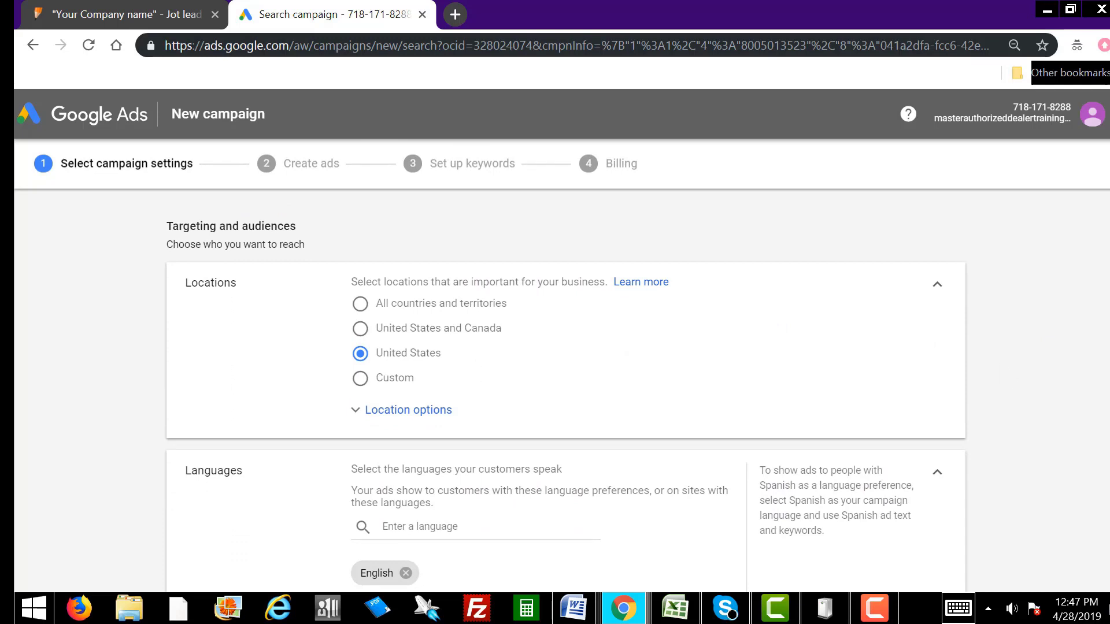
key(alt+Tab)
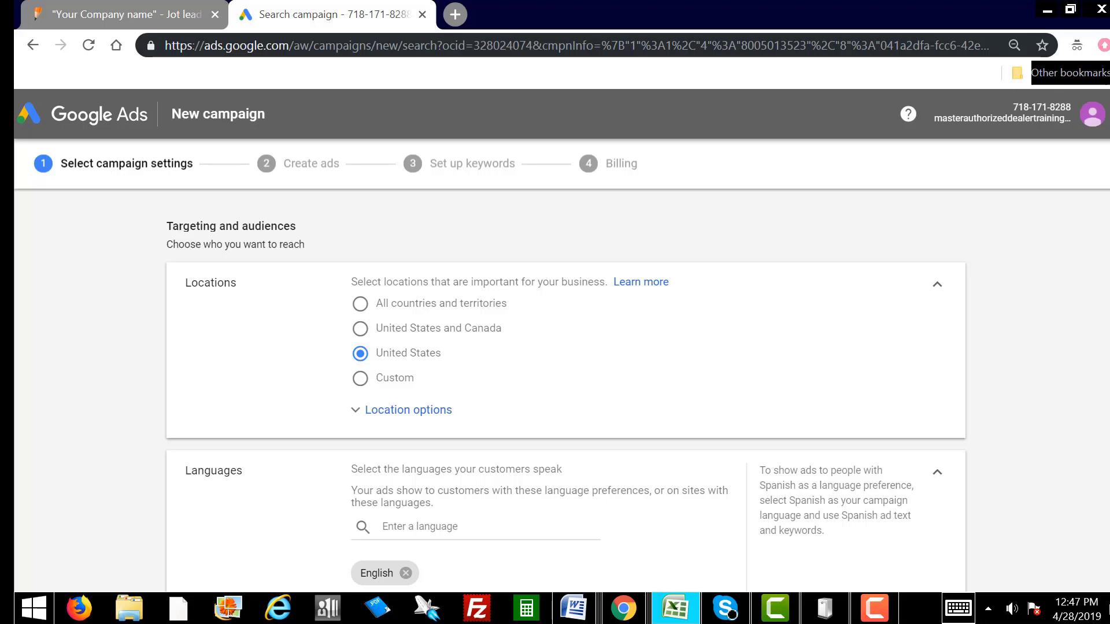
Step: Open bulk location entry for custom locations and bring the 'Frontier - Charter Approved Zip codes' workbook over it
click(361, 378)
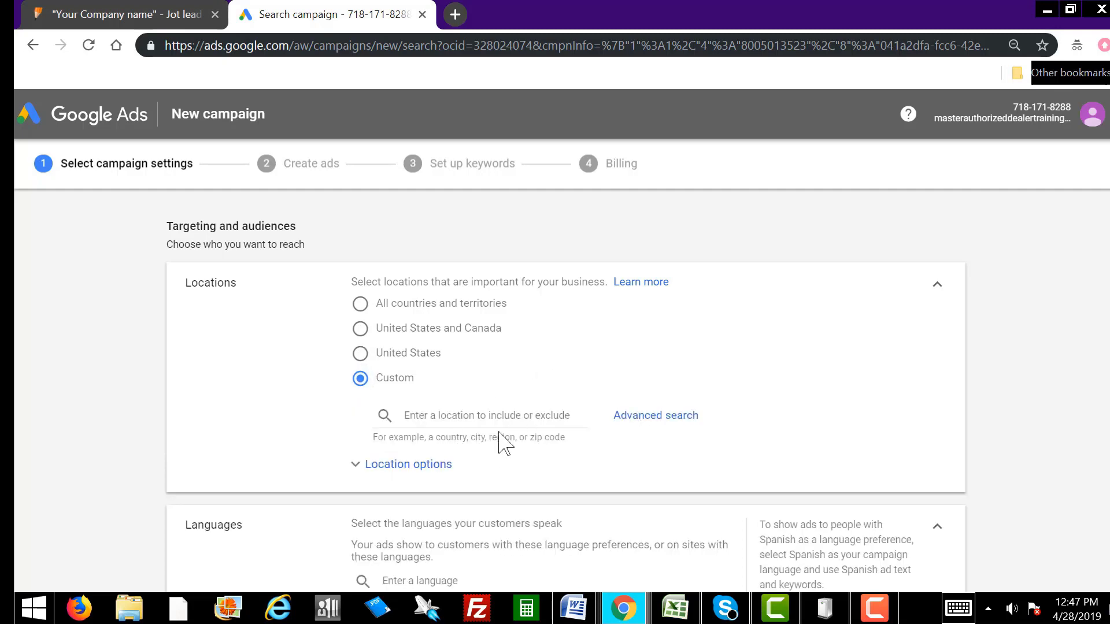
click(647, 418)
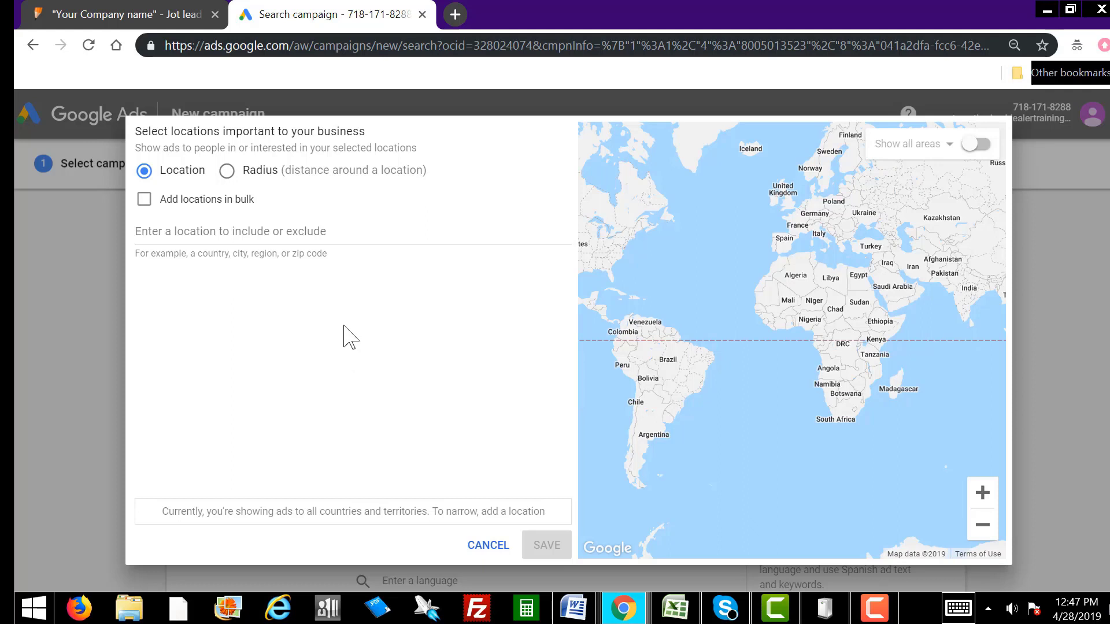
click(145, 200)
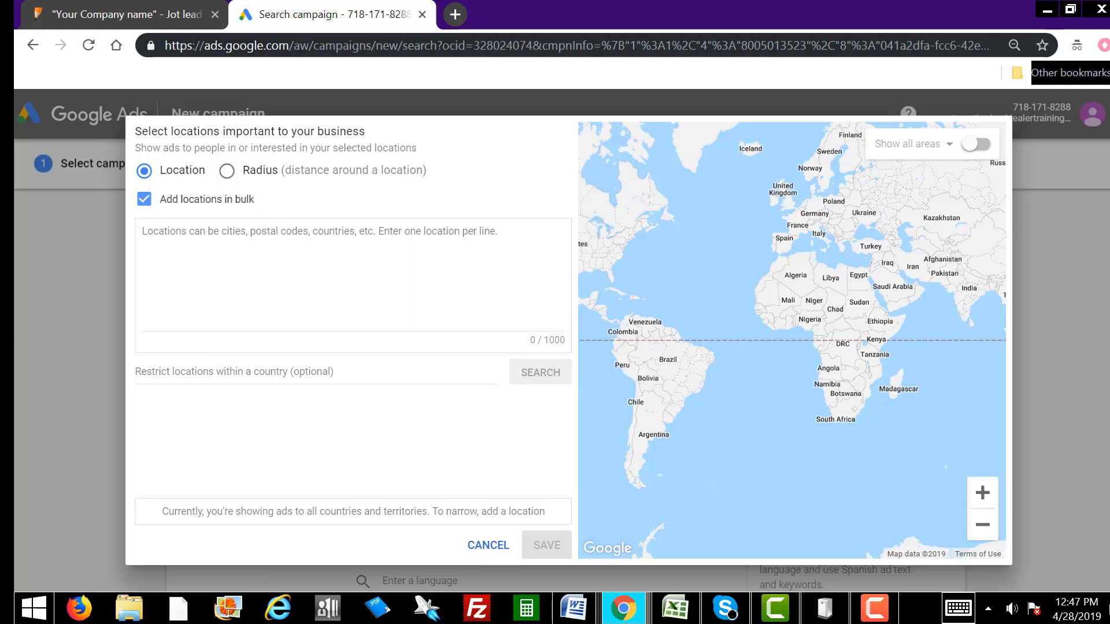
key(alt+Tab)
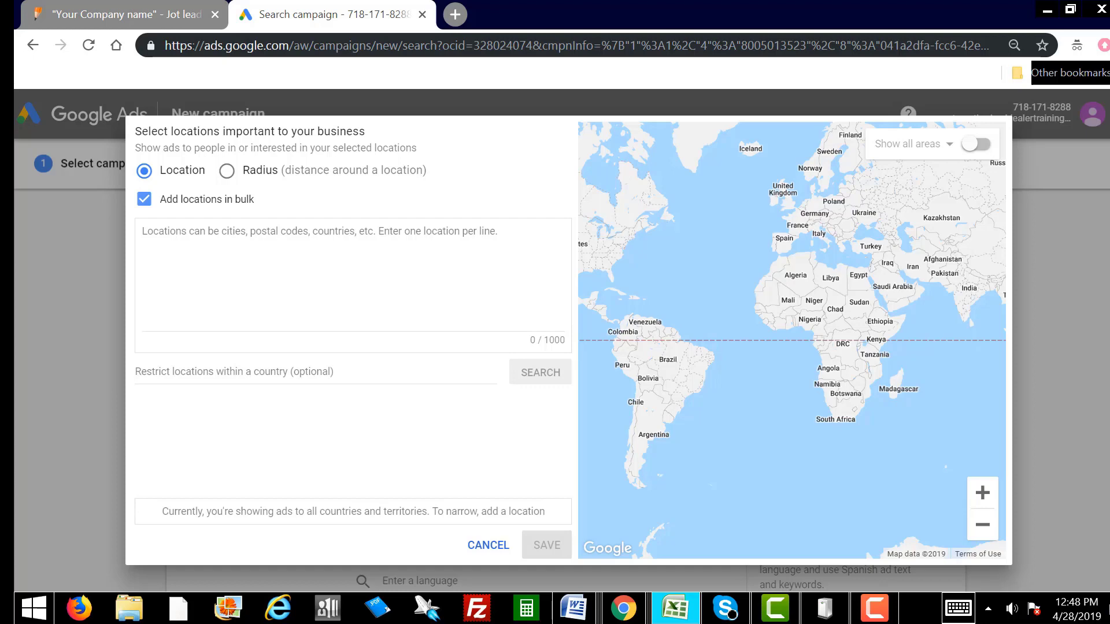
drag(1109, 167, 495, 148)
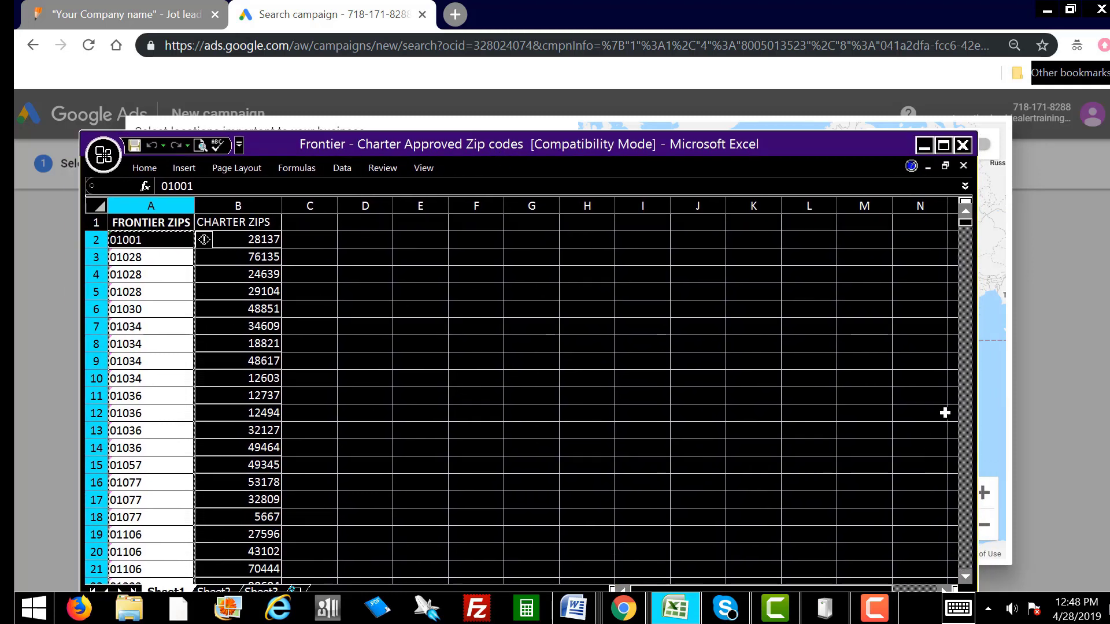
Step: Move the Excel workbook aside to reveal the empty Google Ads bulk location box
click(967, 222)
drag(317, 142, 1109, 133)
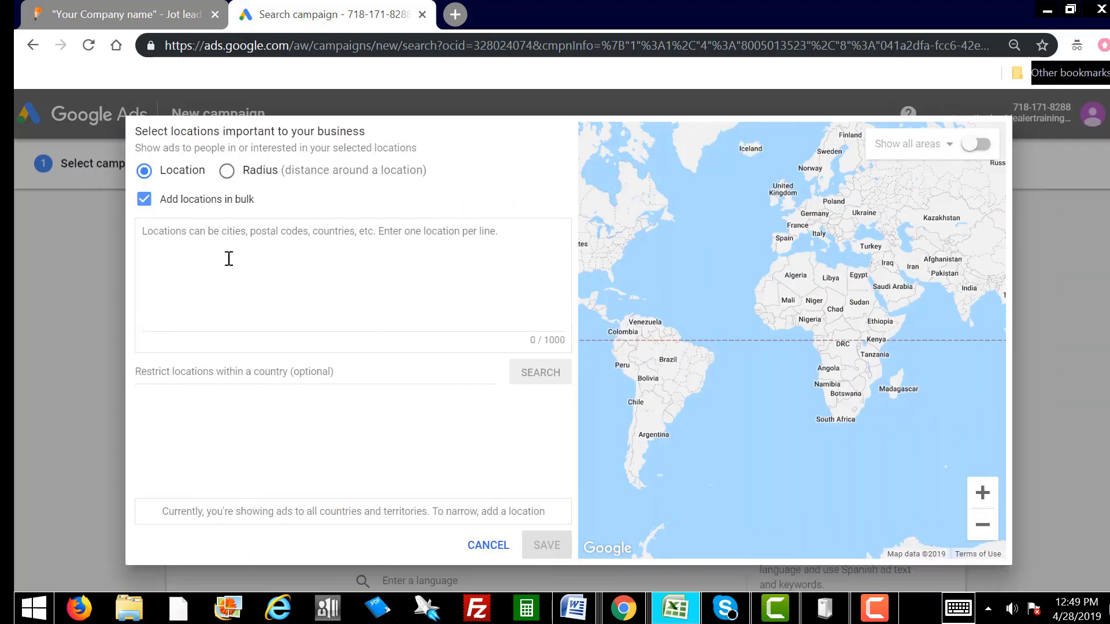
Step: Paste the copied zip codes, search them, and target and save all 81 matched Massachusetts postal codes
click(171, 232)
right_click(171, 232)
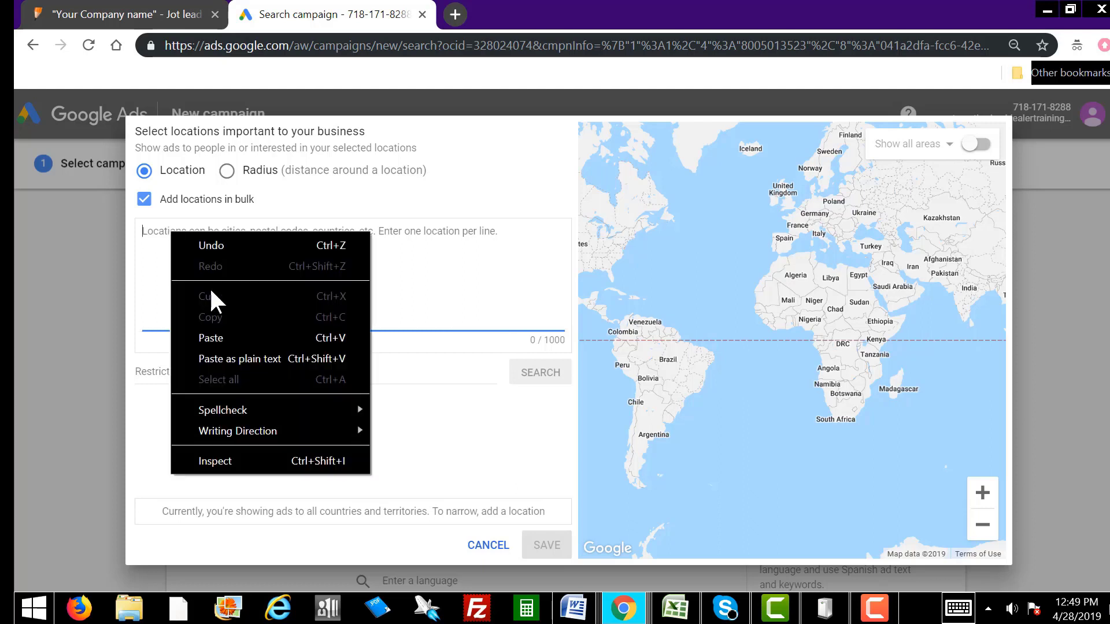
click(227, 330)
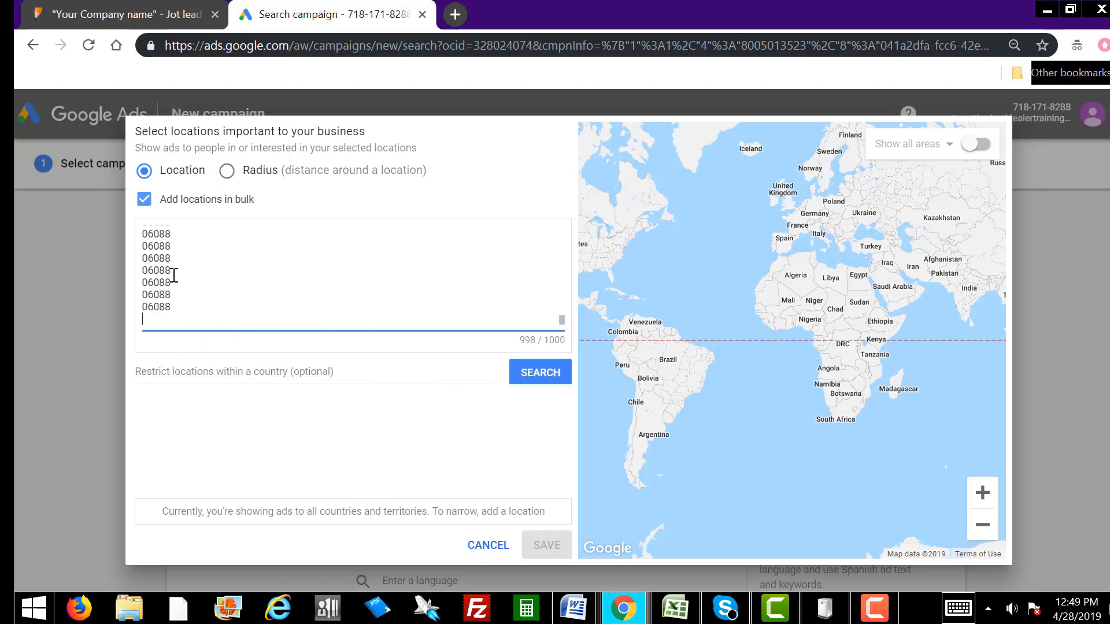
click(532, 379)
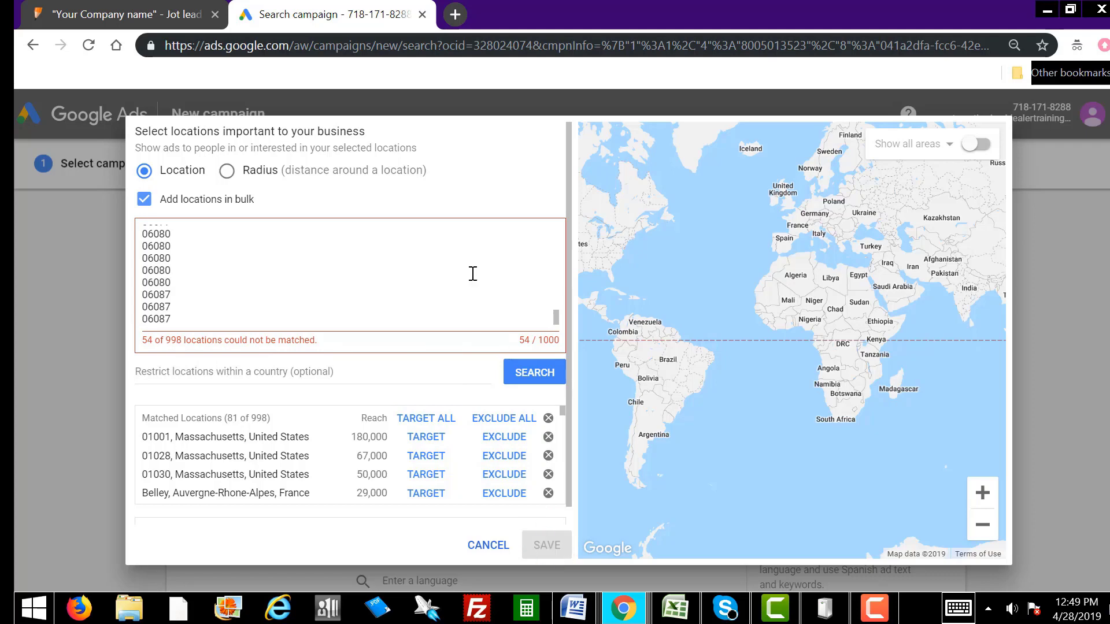
click(426, 427)
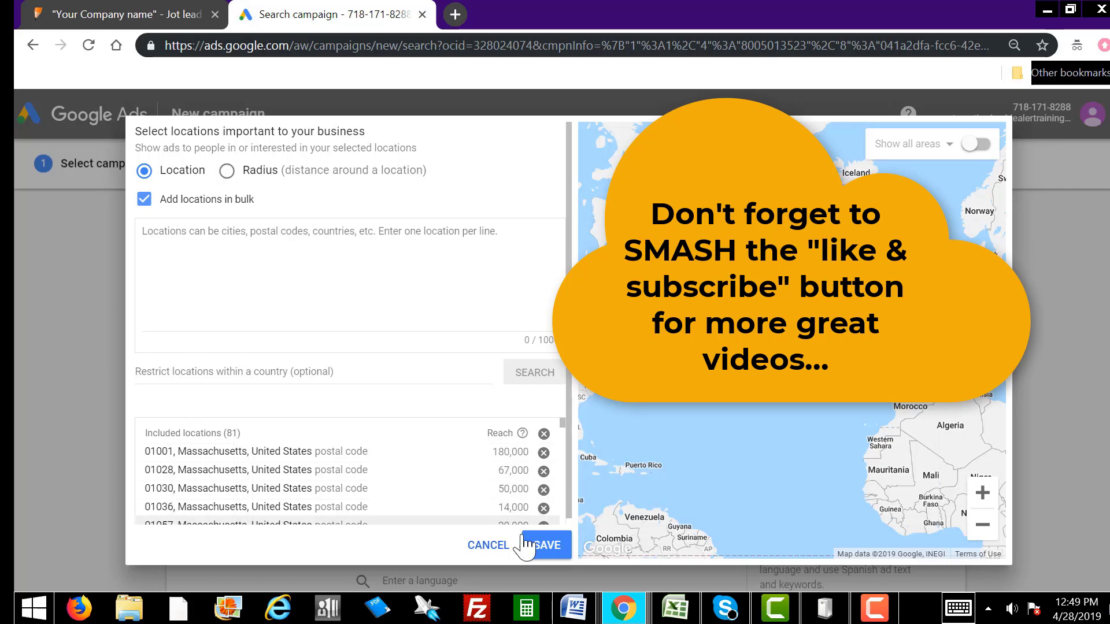
click(555, 546)
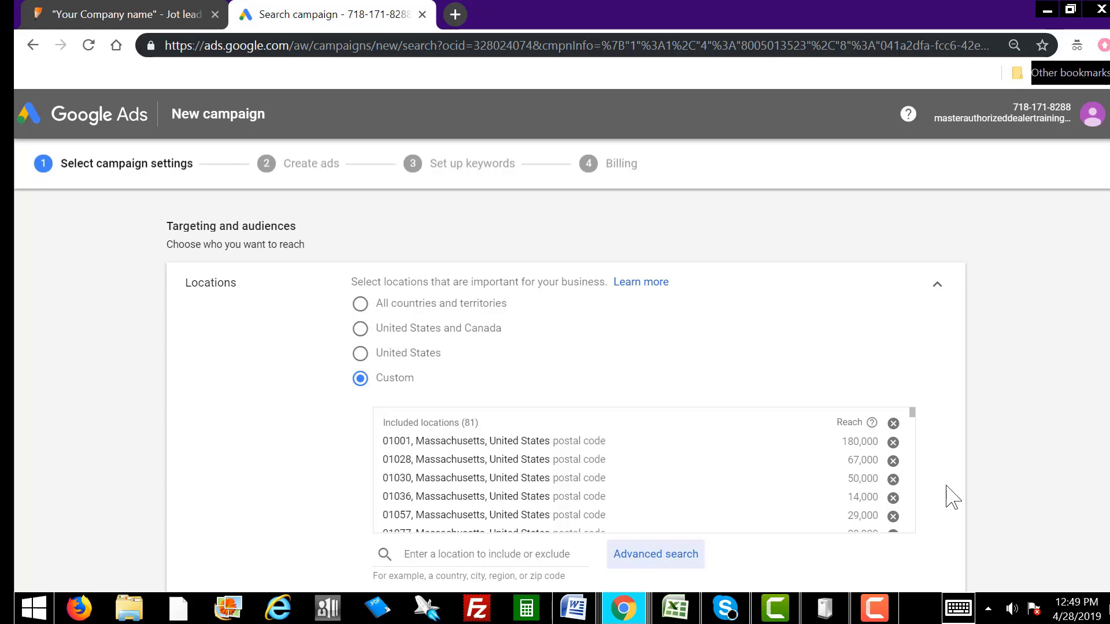
drag(1109, 173, 467, 147)
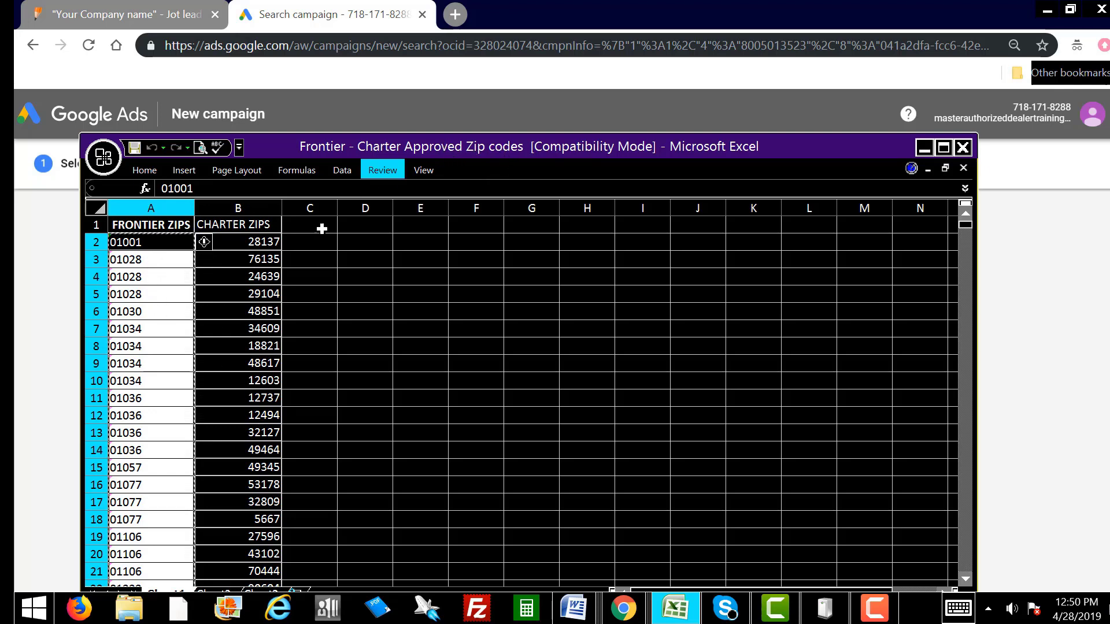
drag(438, 142, 1109, 137)
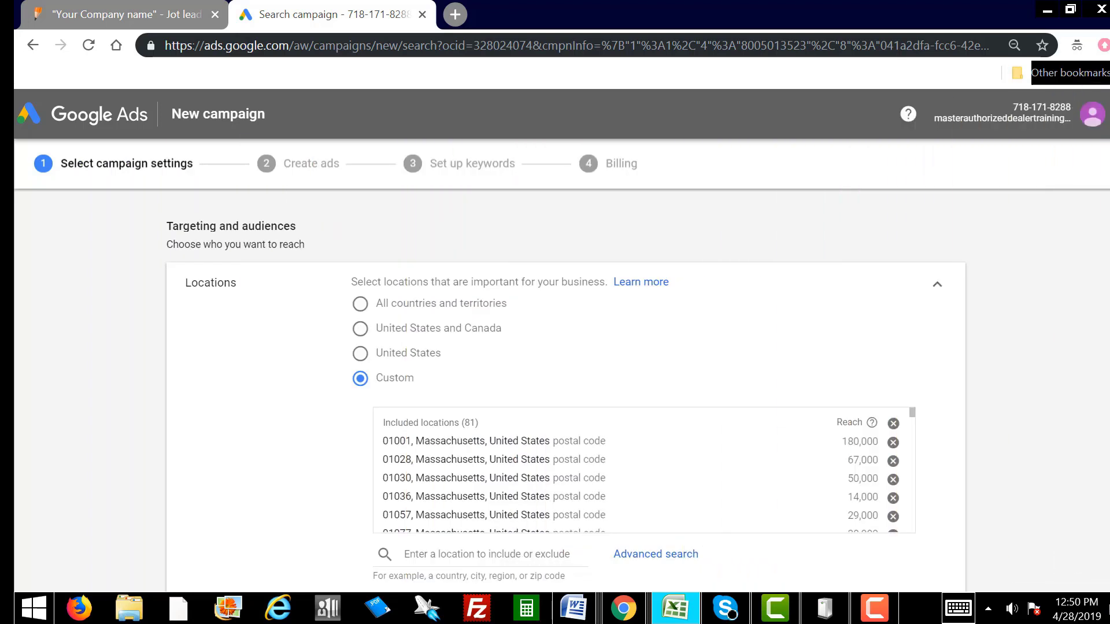
scroll(555, 375, down, 6)
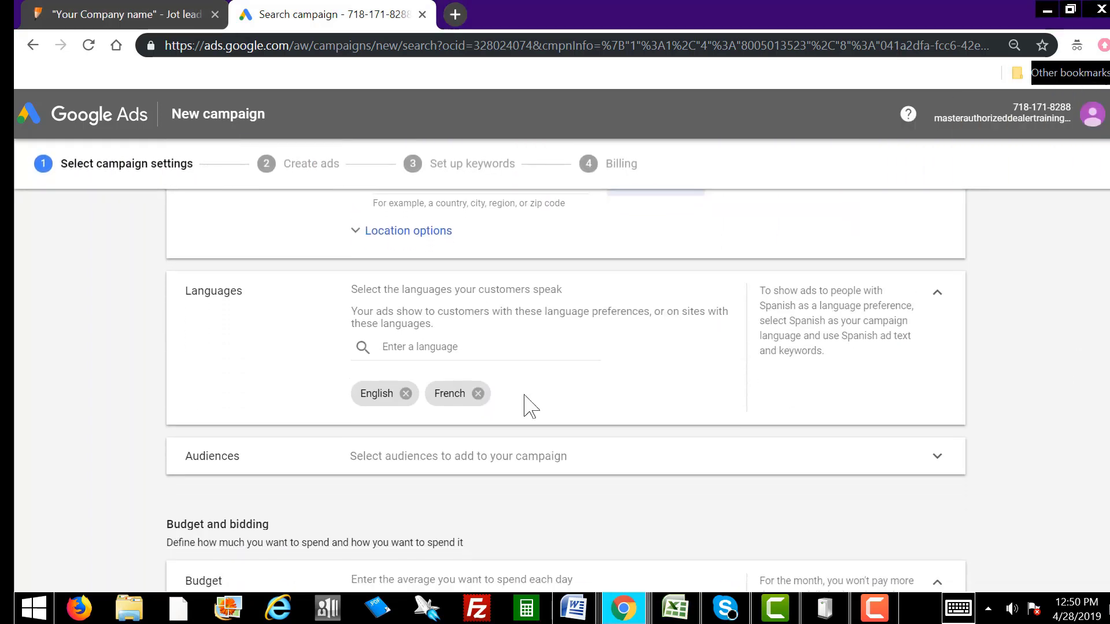
Step: Remove French, and a briefly added Spanish, so English is the only campaign language
click(477, 394)
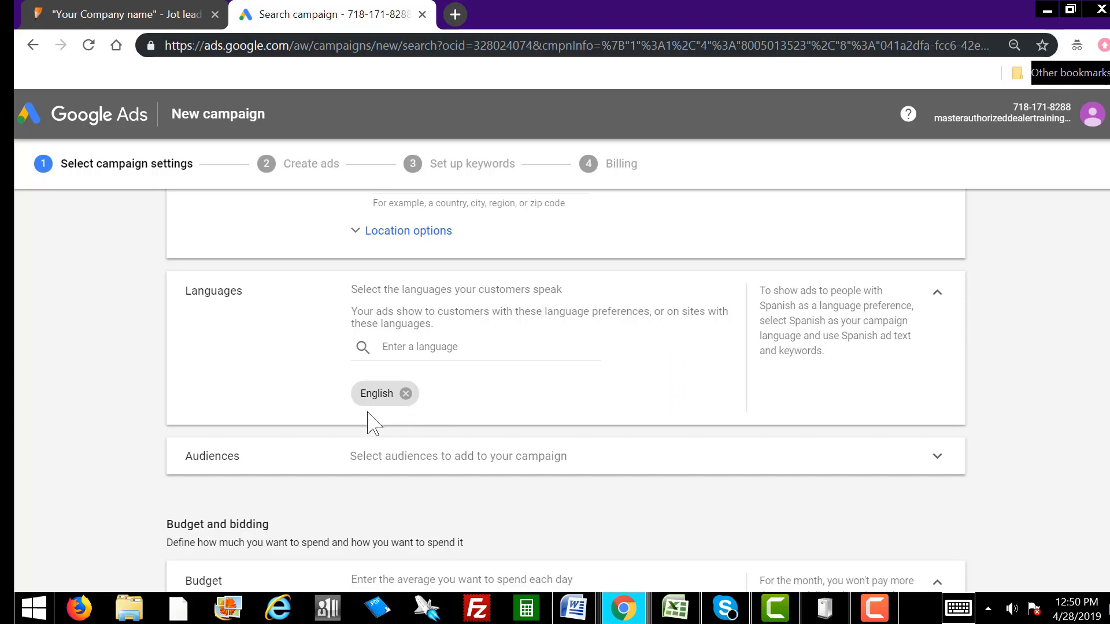
click(444, 346)
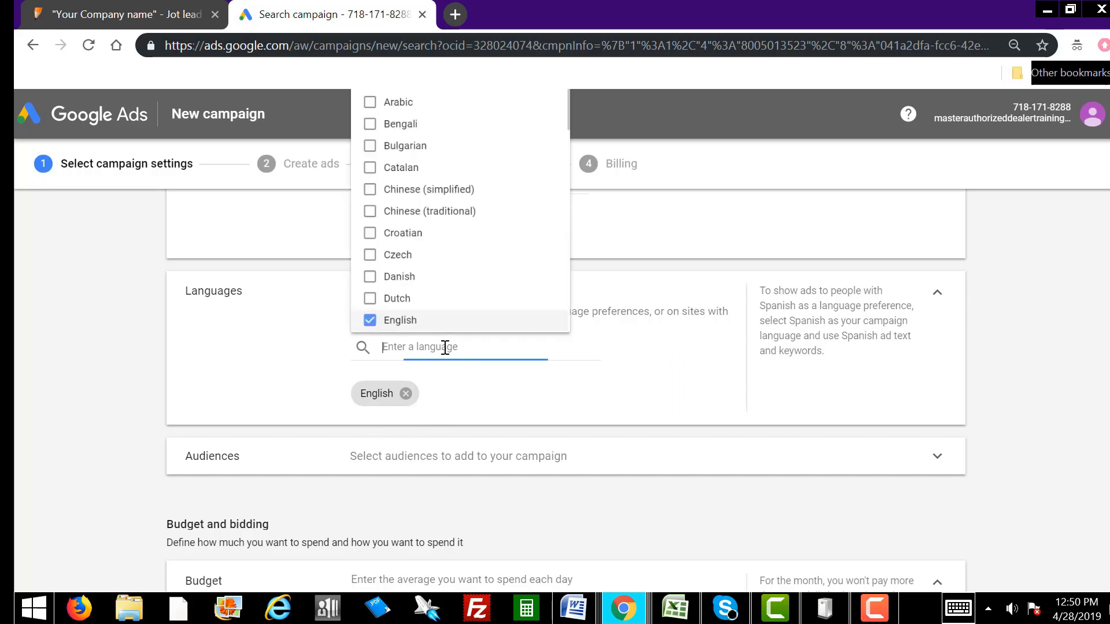
scroll(492, 245, down, 15)
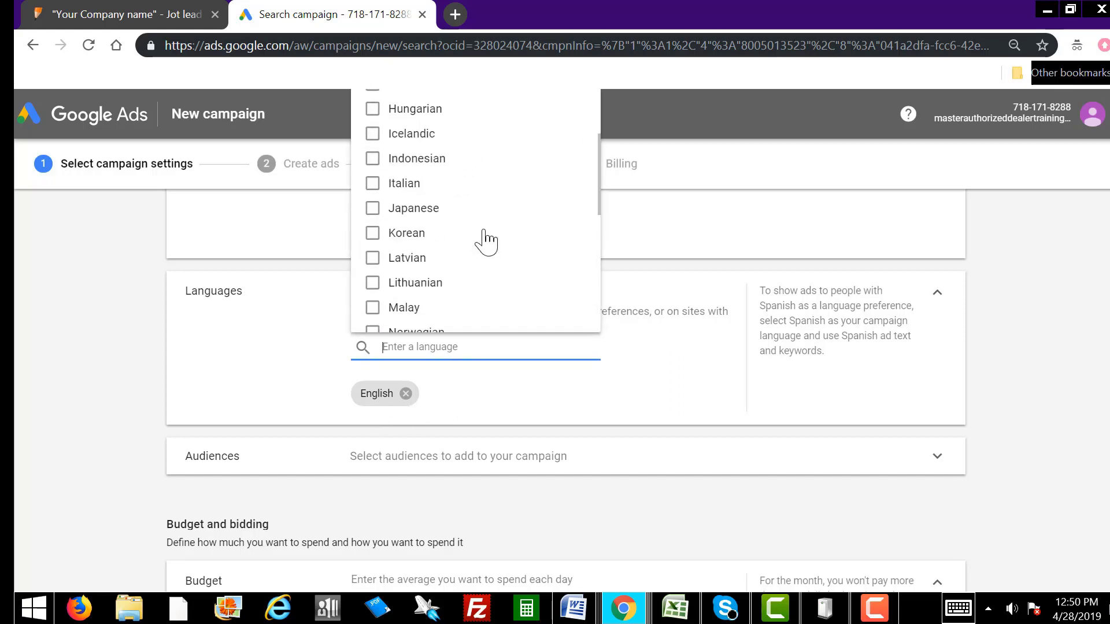
scroll(484, 237, up, 4)
scroll(468, 271, up, 1)
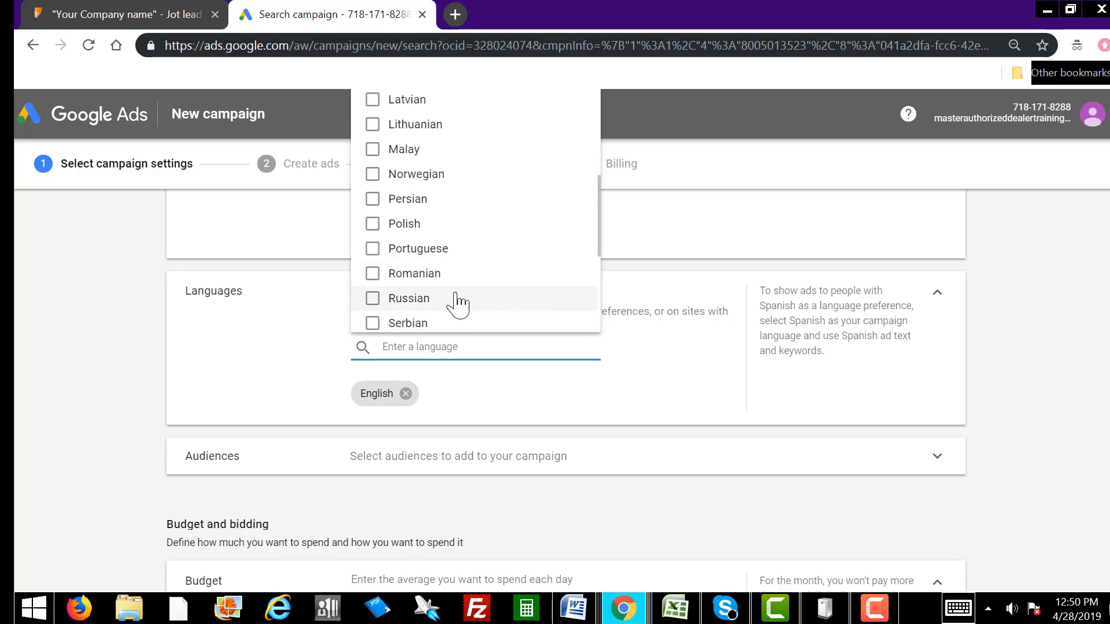
scroll(448, 303, down, 3)
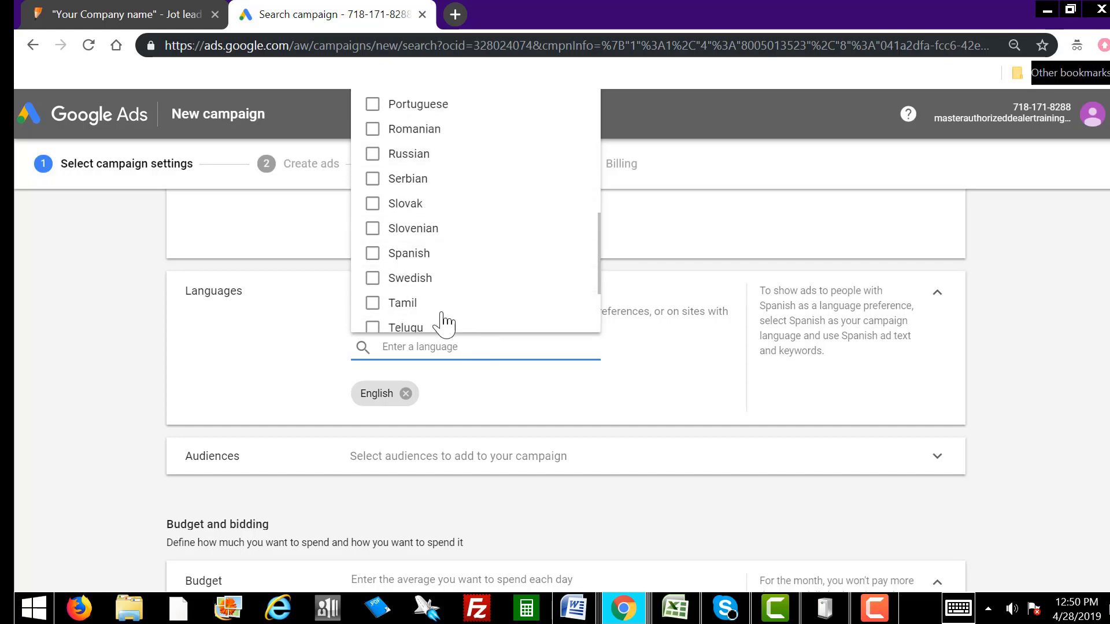
click(372, 254)
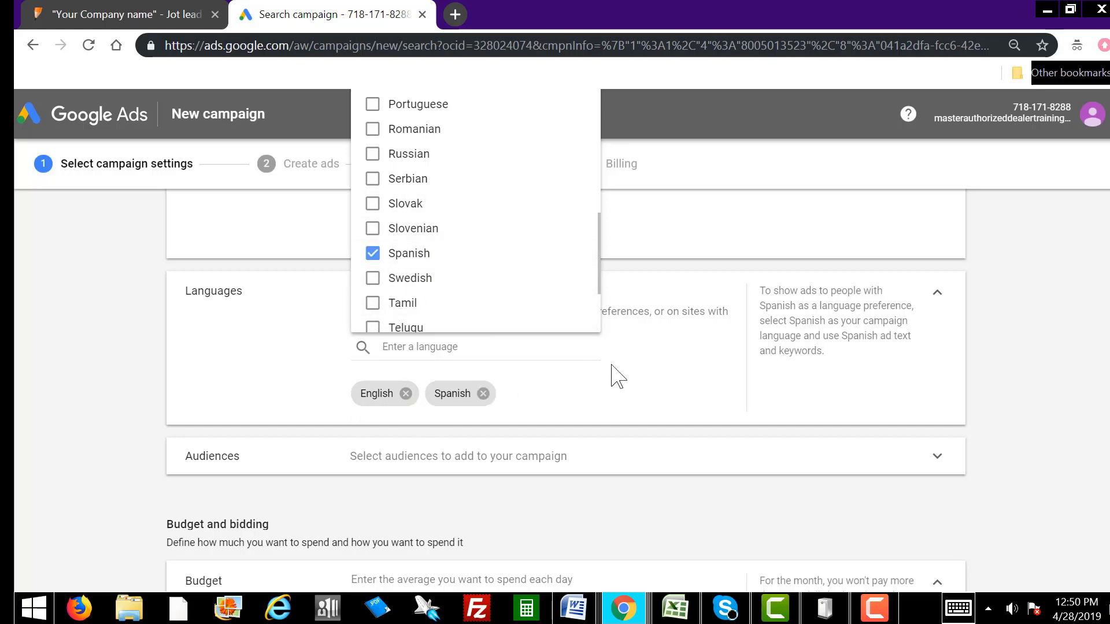
click(568, 370)
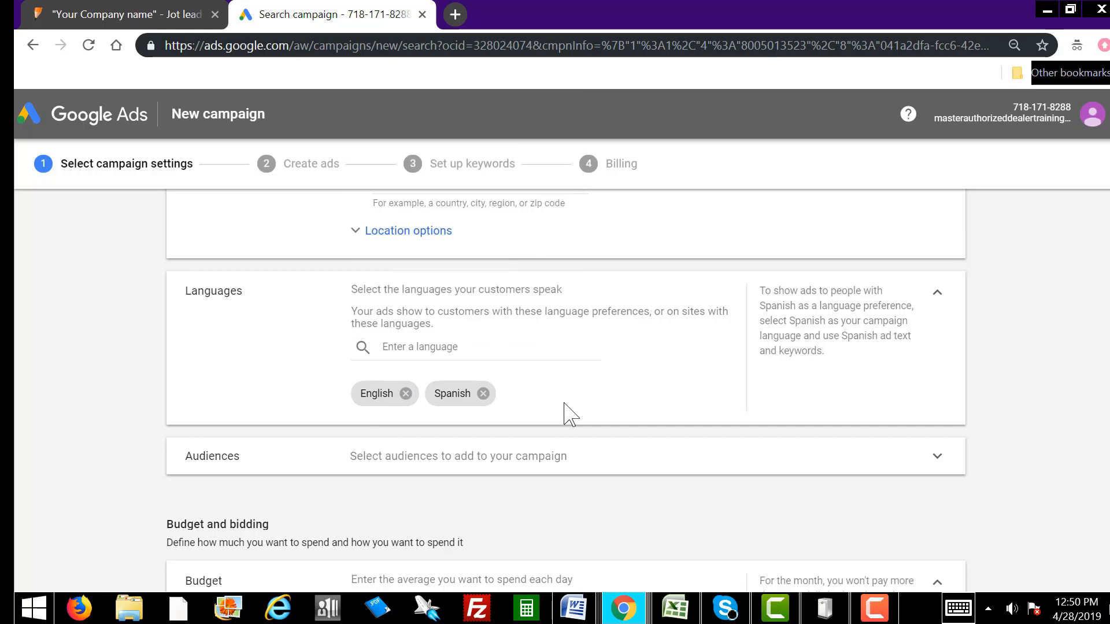
click(483, 394)
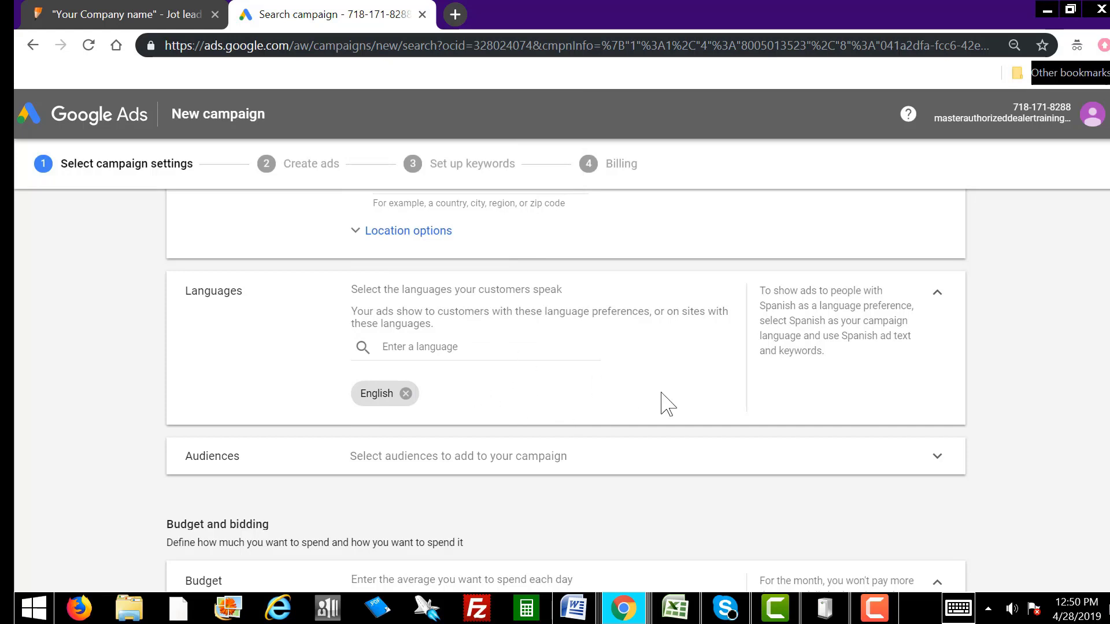
scroll(658, 403, down, 3)
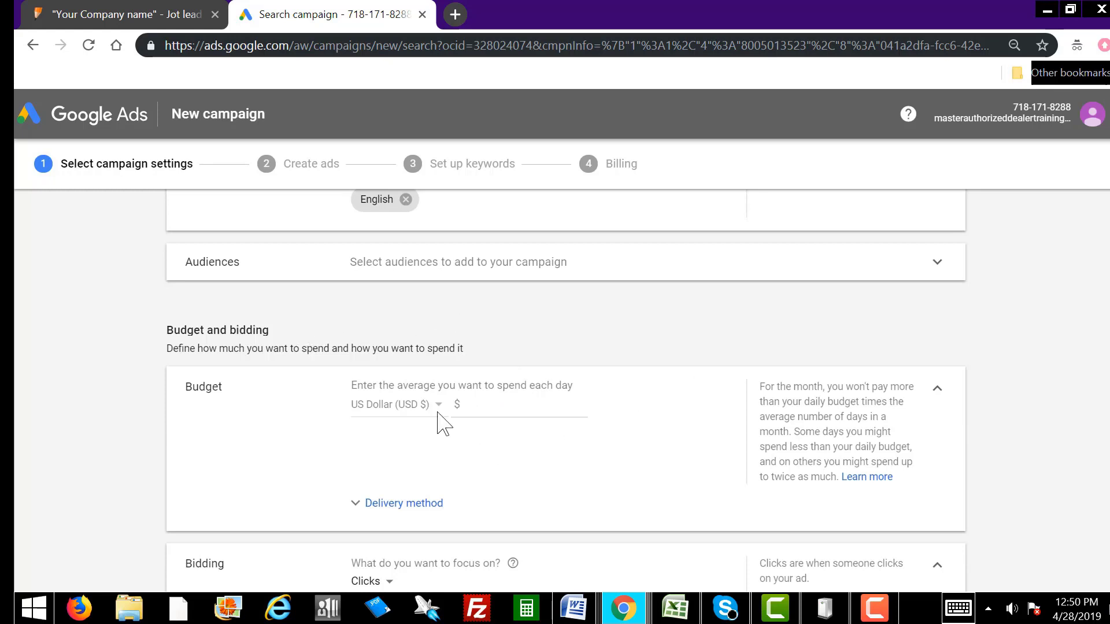
Step: Enter $10.00 as the average daily budget
click(480, 407)
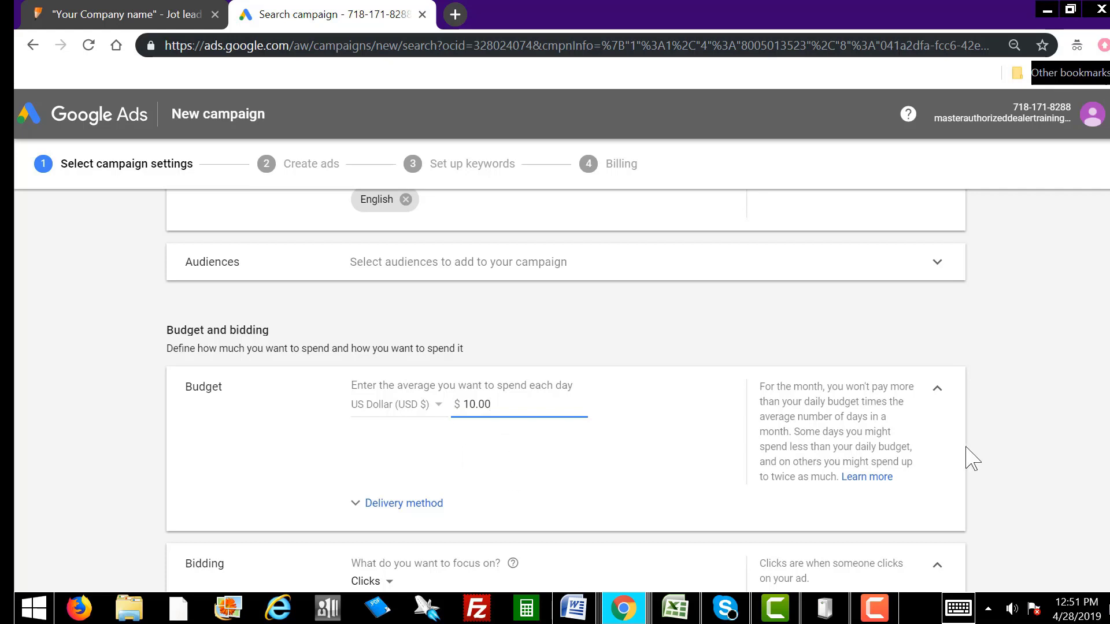
scroll(816, 445, down, 3)
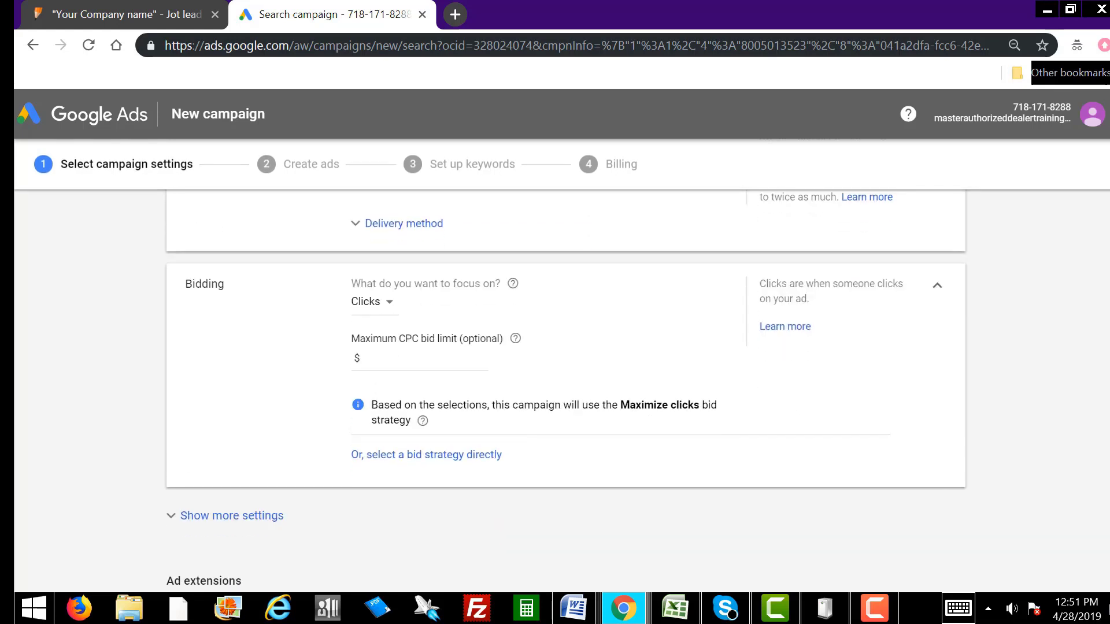
Step: Keep Clicks as the bidding focus under Maximize clicks with a $0.75 maximum CPC bid limit
click(389, 306)
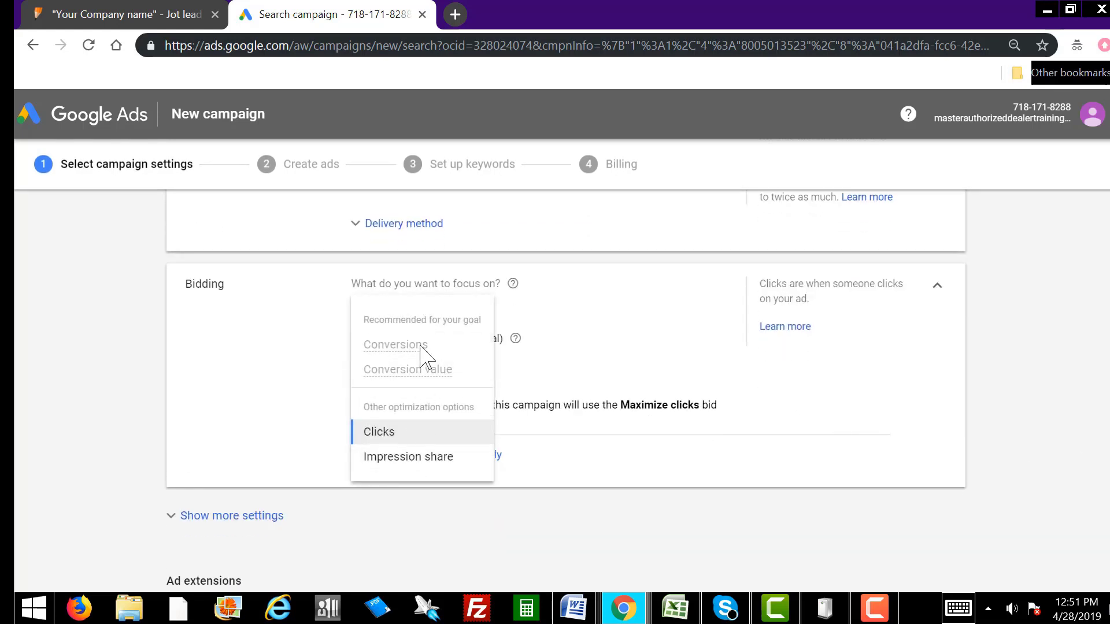
click(386, 438)
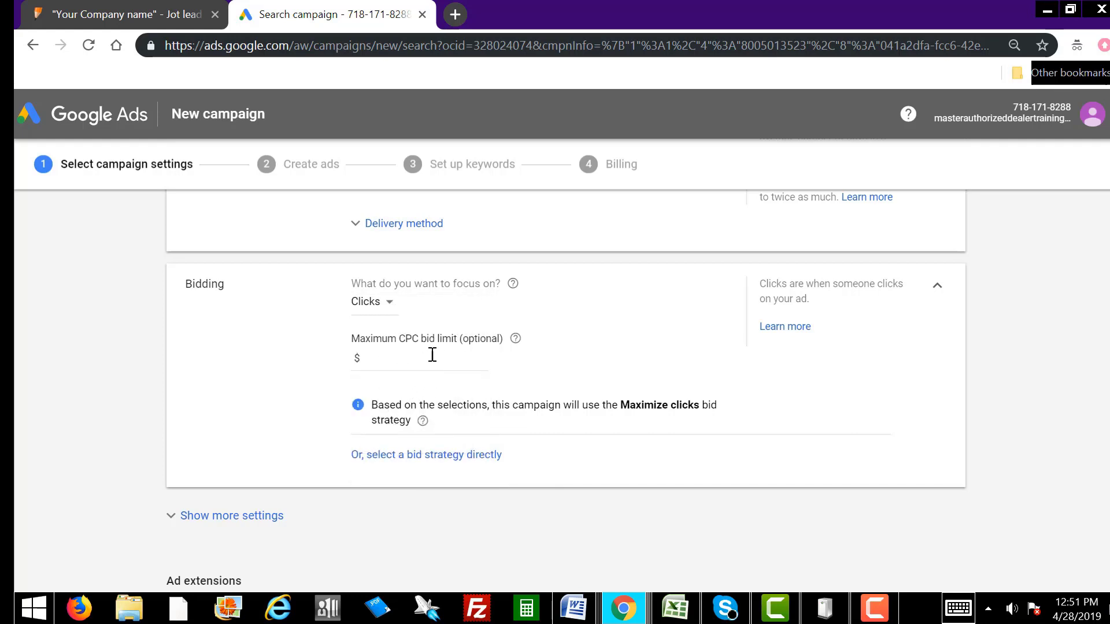
click(399, 362)
text(0.75)
click(448, 463)
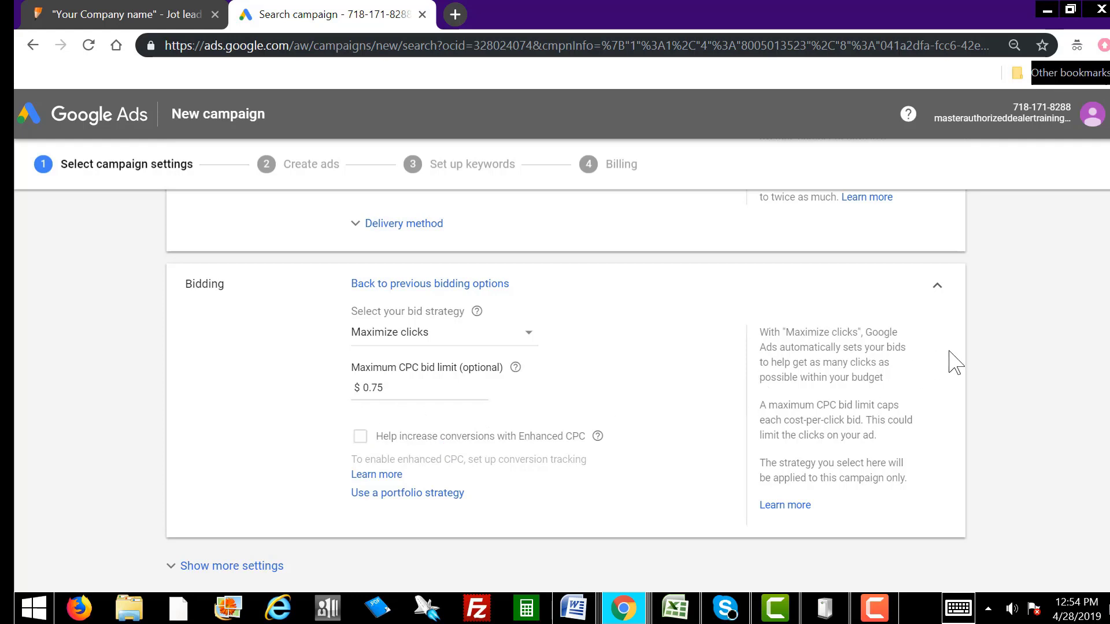
scroll(438, 461, down, 5)
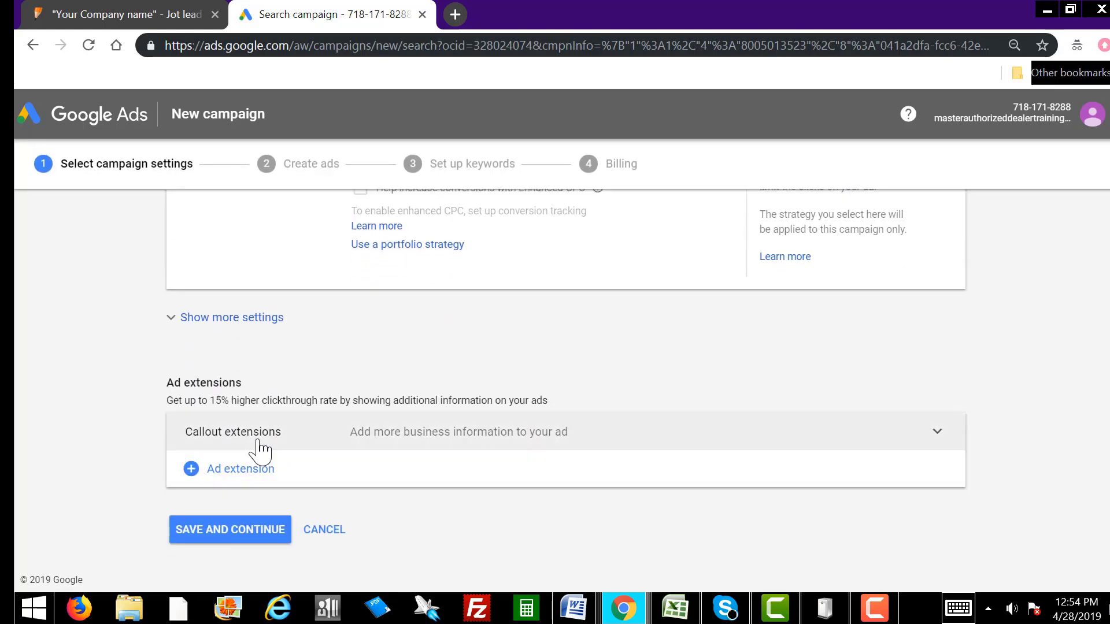
Step: Create callouts 'No credit checks', 'No contracts.', 'No deposits.' and 'We can get you approved.'
click(593, 442)
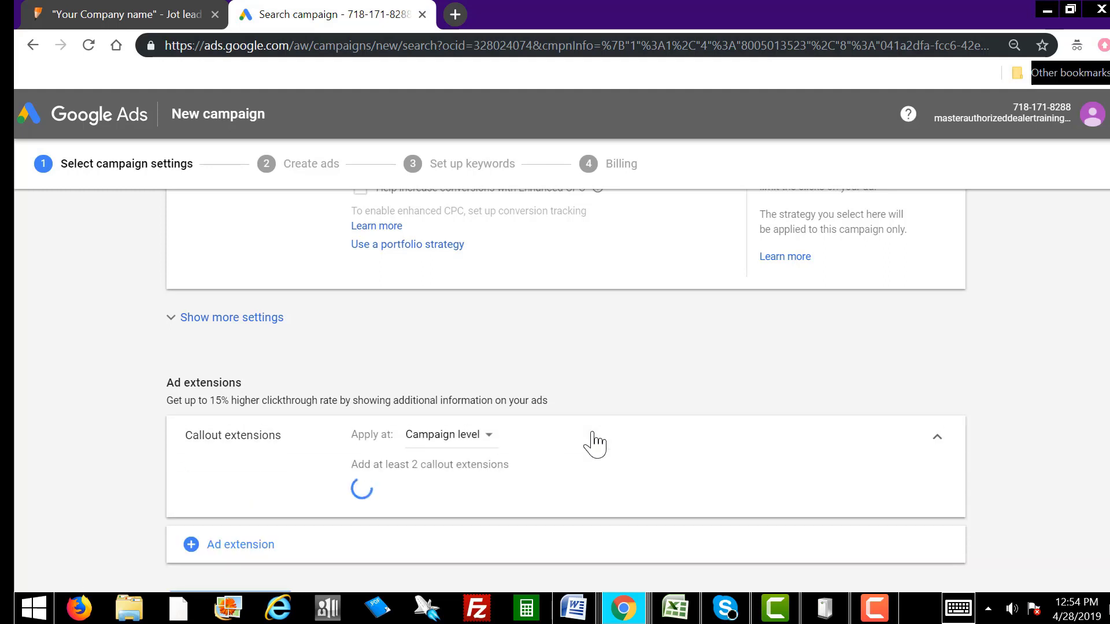
scroll(520, 502, down, 5)
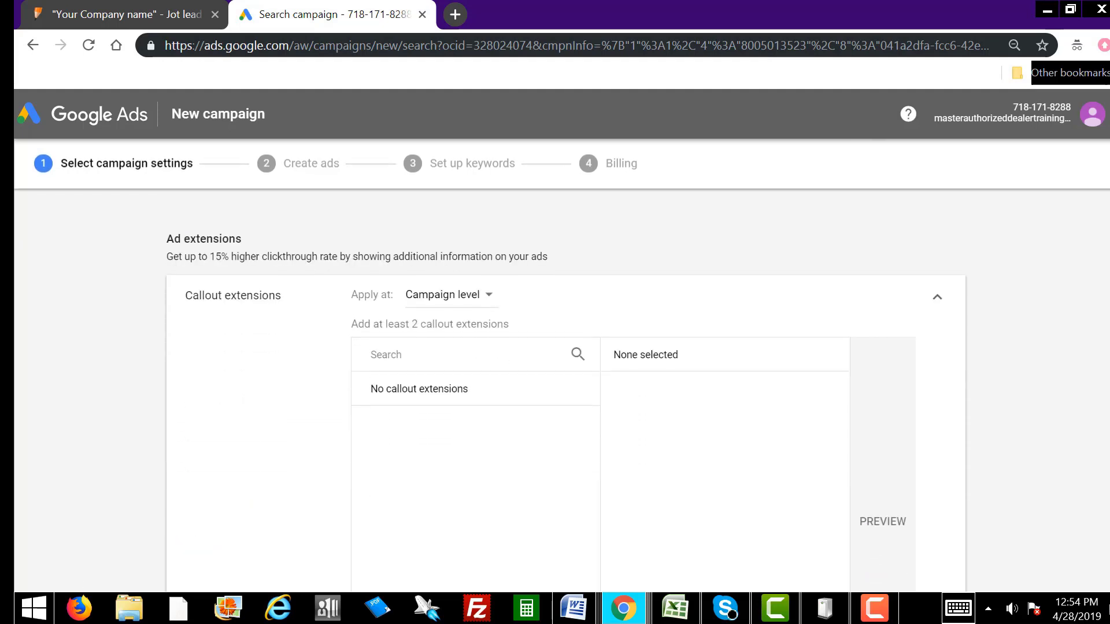
click(504, 501)
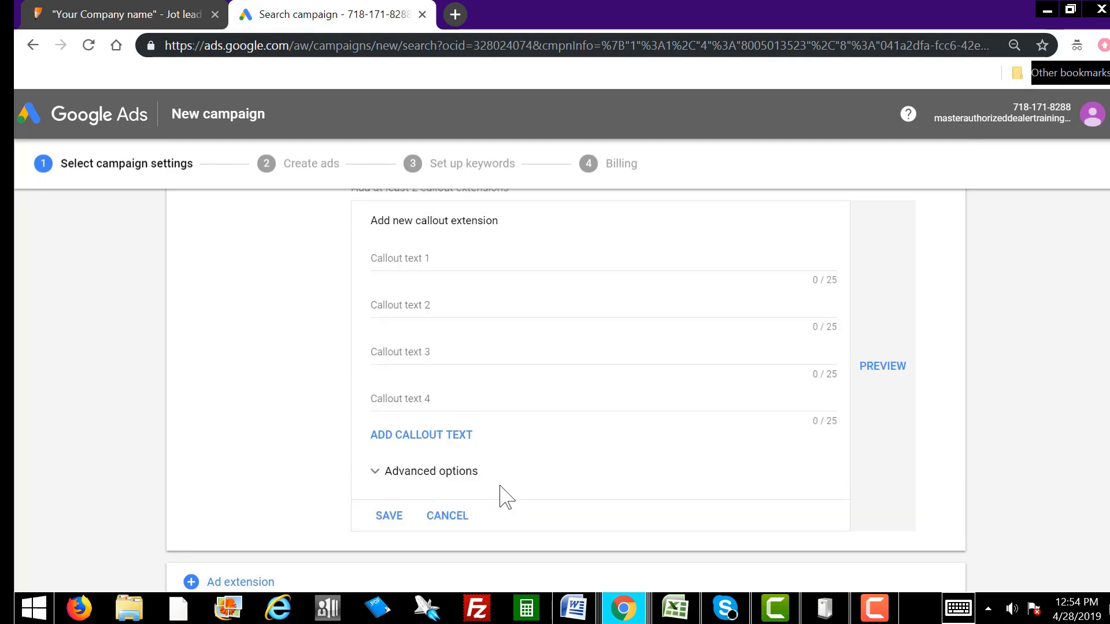
click(444, 257)
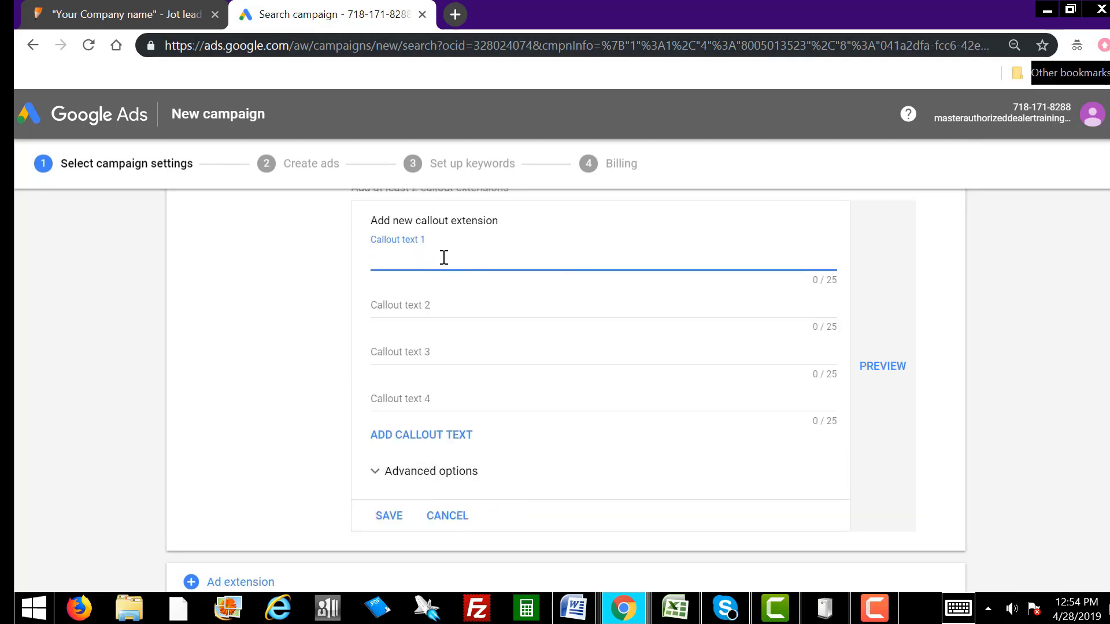
text(No credit checks.)
click(490, 309)
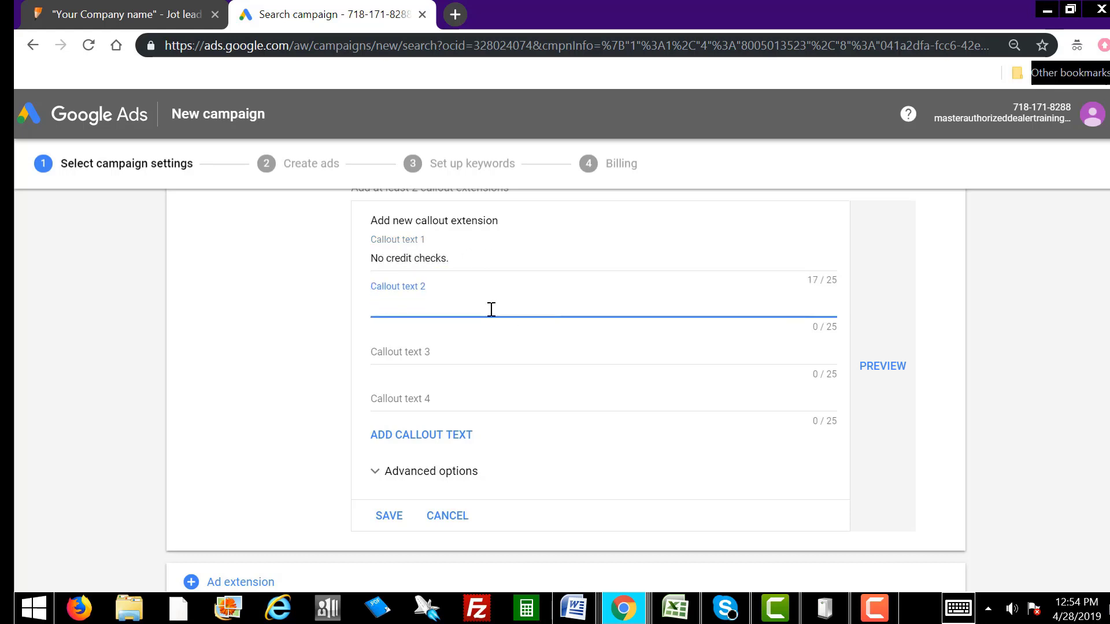
text(No contracts.)
click(479, 352)
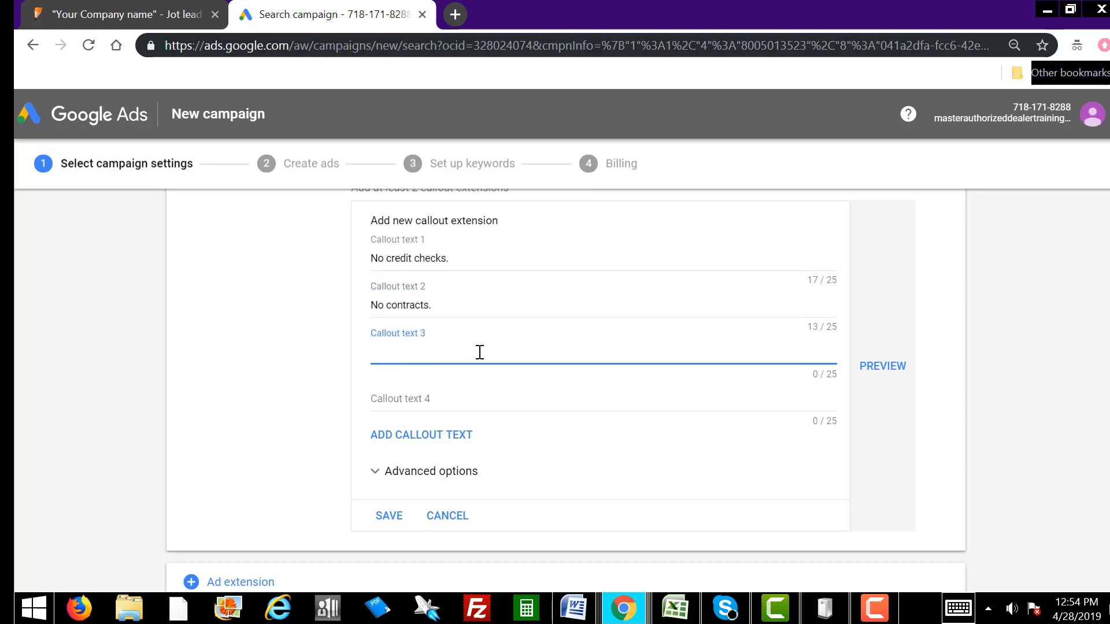
text(No deposits.)
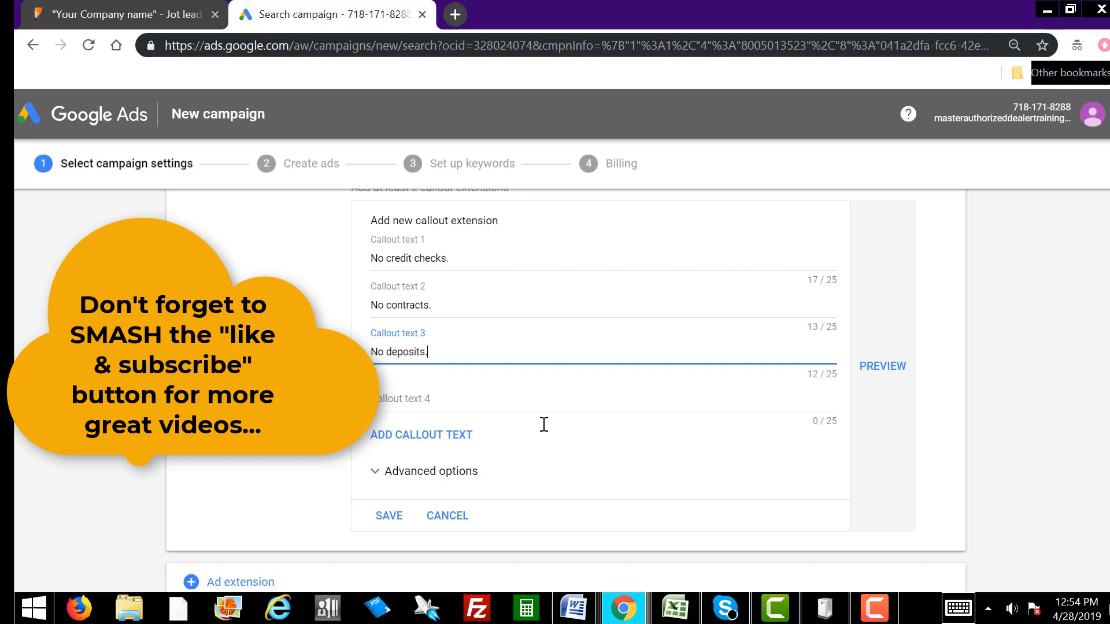
click(464, 406)
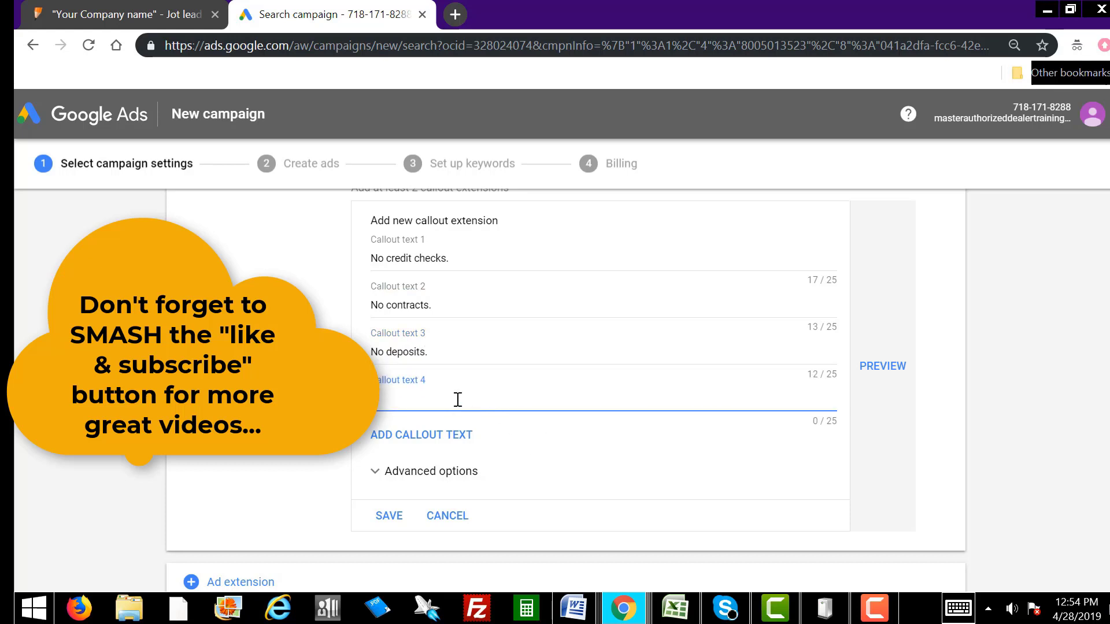
text(Ne can get you approved.)
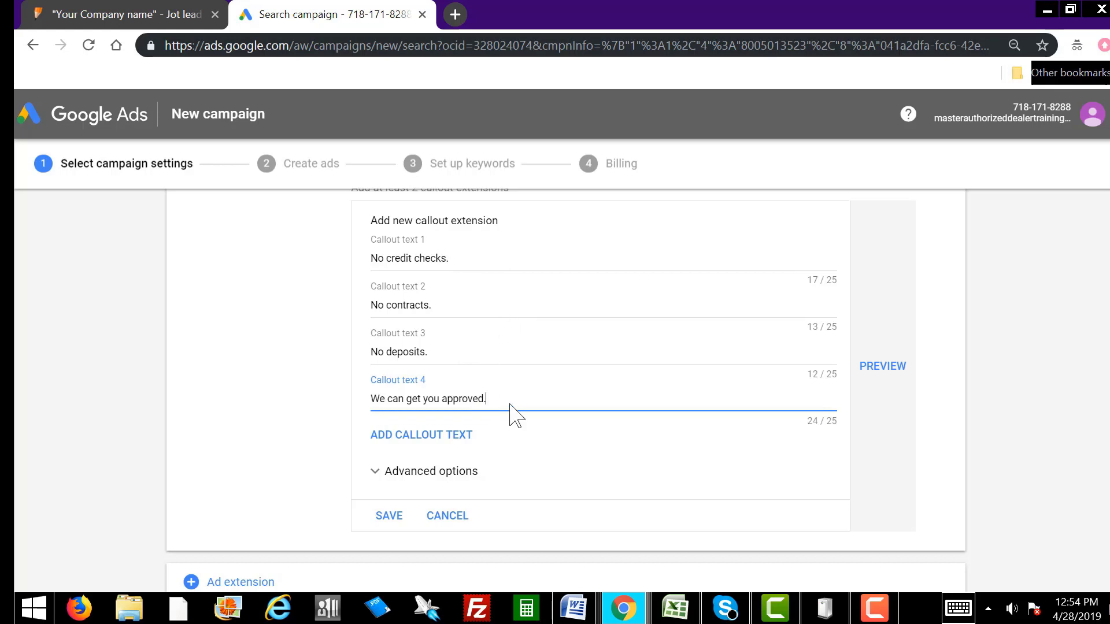
Step: Save the four callouts and the campaign settings, moving on to ad groups
click(390, 517)
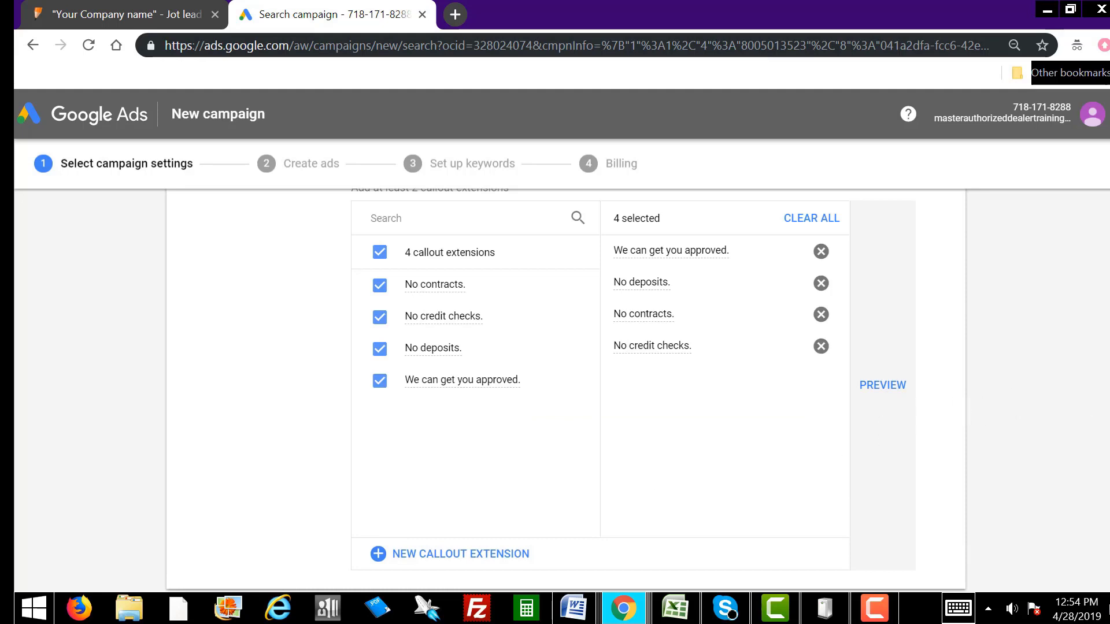
scroll(1065, 515, down, 3)
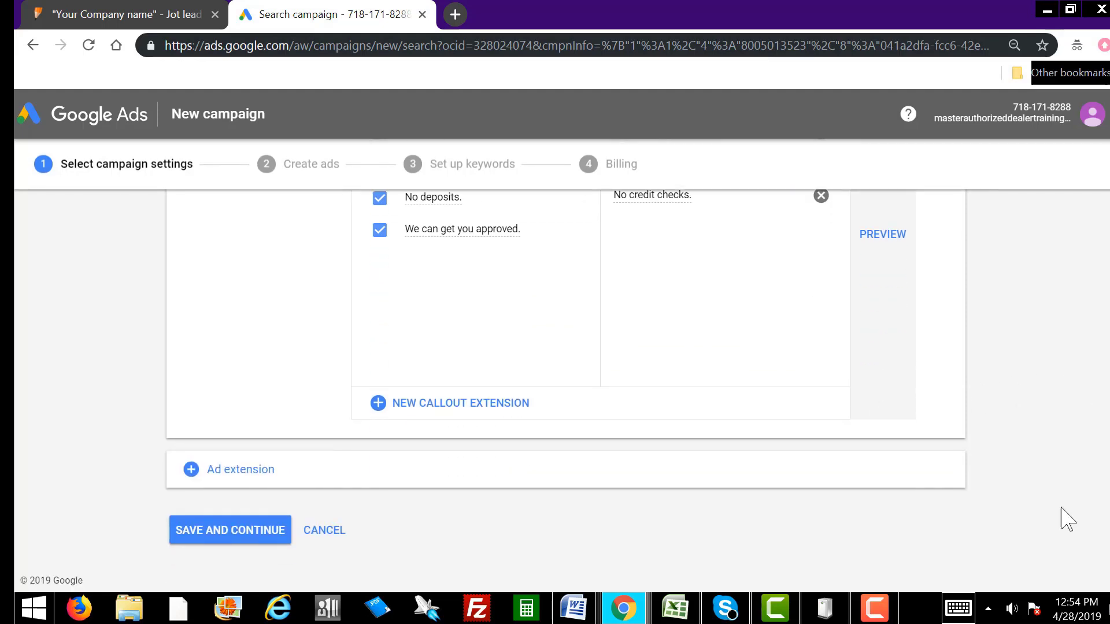
click(254, 530)
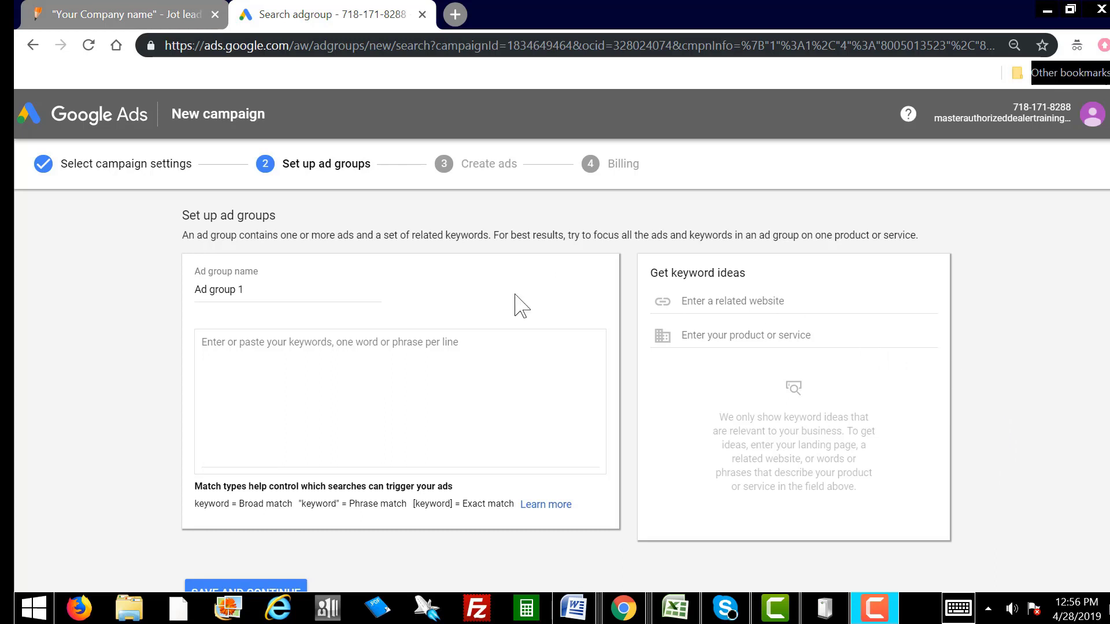
Step: Paste the telecom keyword list, Frontier Communications through Internet TV, into Ad group 1
click(230, 343)
right_click(230, 342)
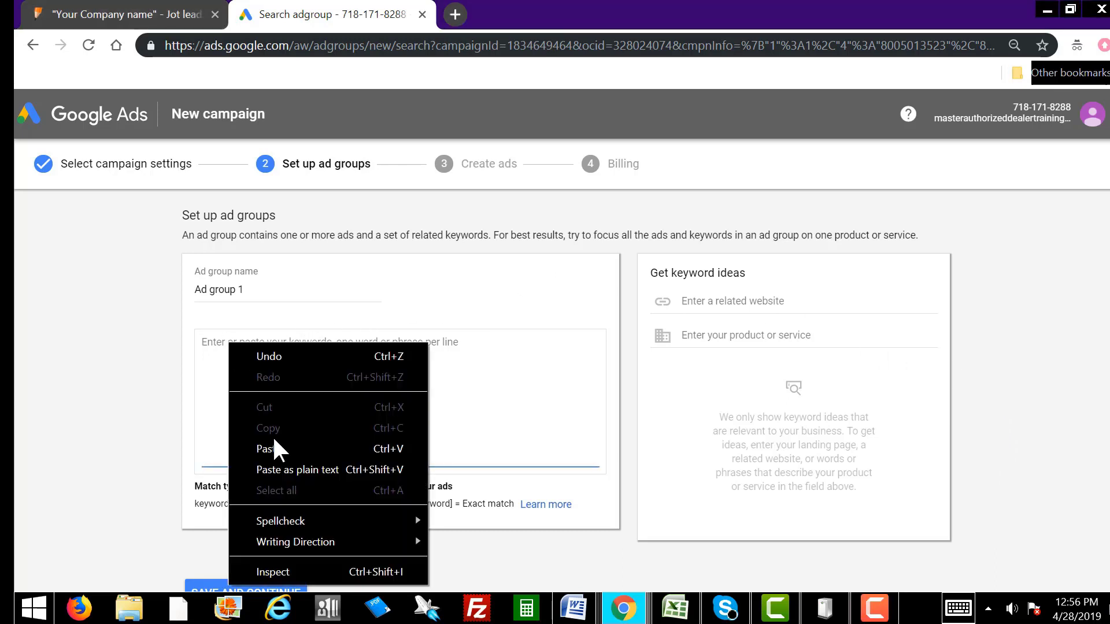
click(272, 440)
drag(597, 452, 404, 374)
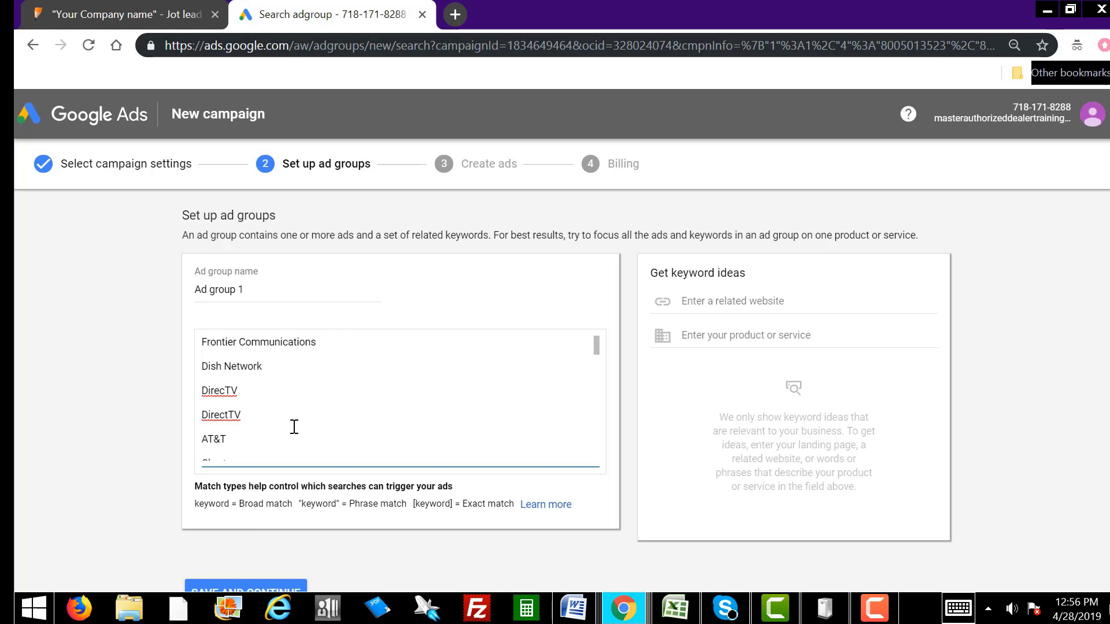
Step: Review the pasted keywords, then save Ad group 1 and continue to ads
scroll(294, 427, down, 3)
scroll(285, 383, down, 3)
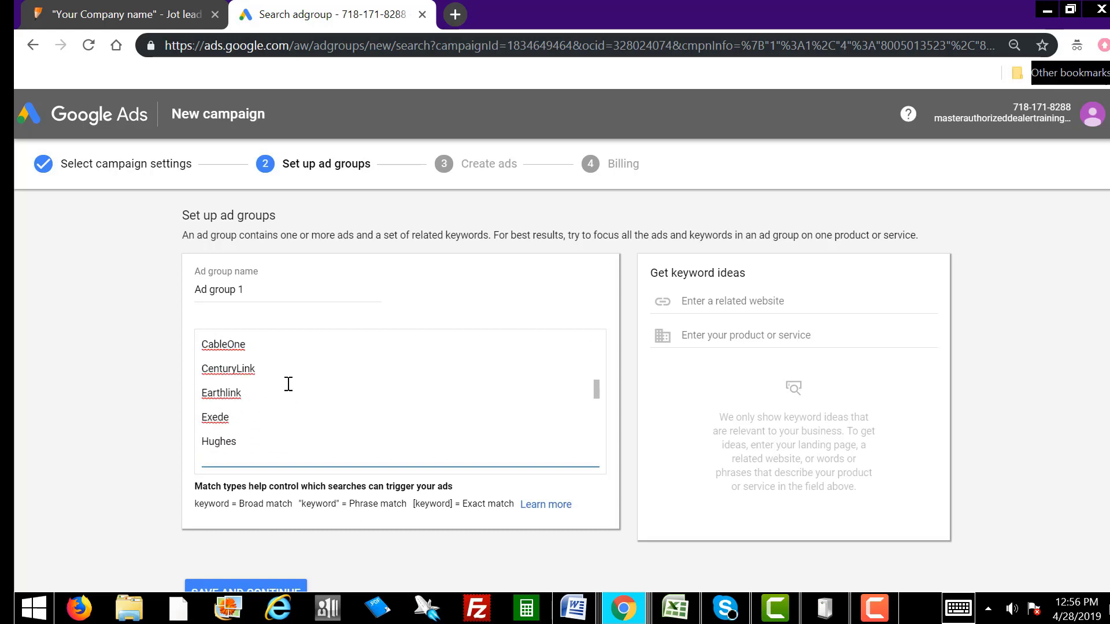
scroll(283, 379, down, 3)
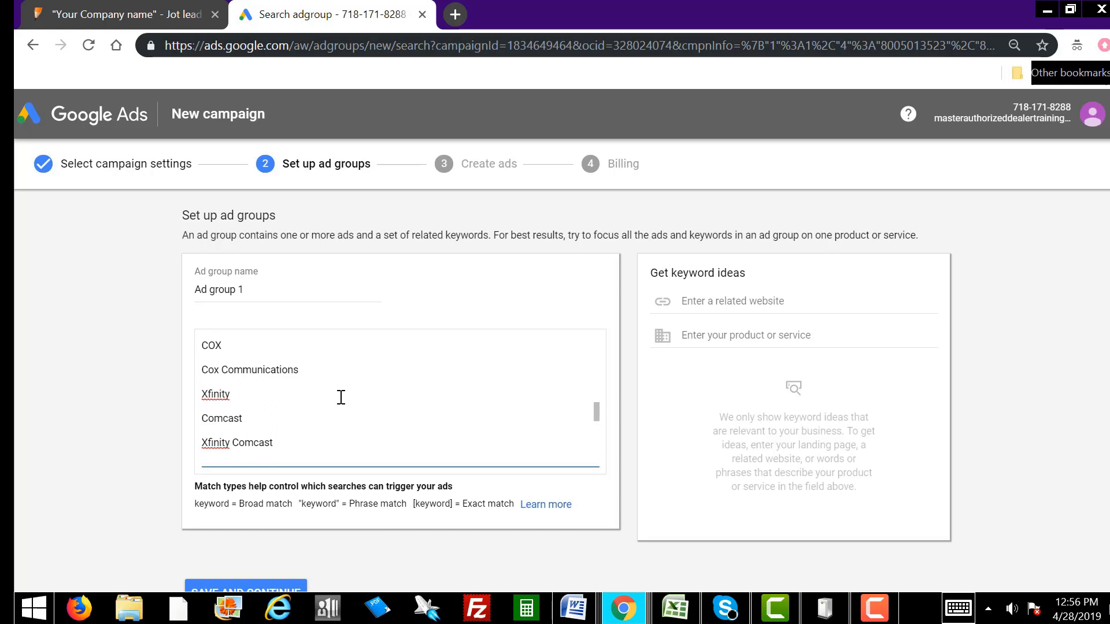
scroll(341, 397, down, 3)
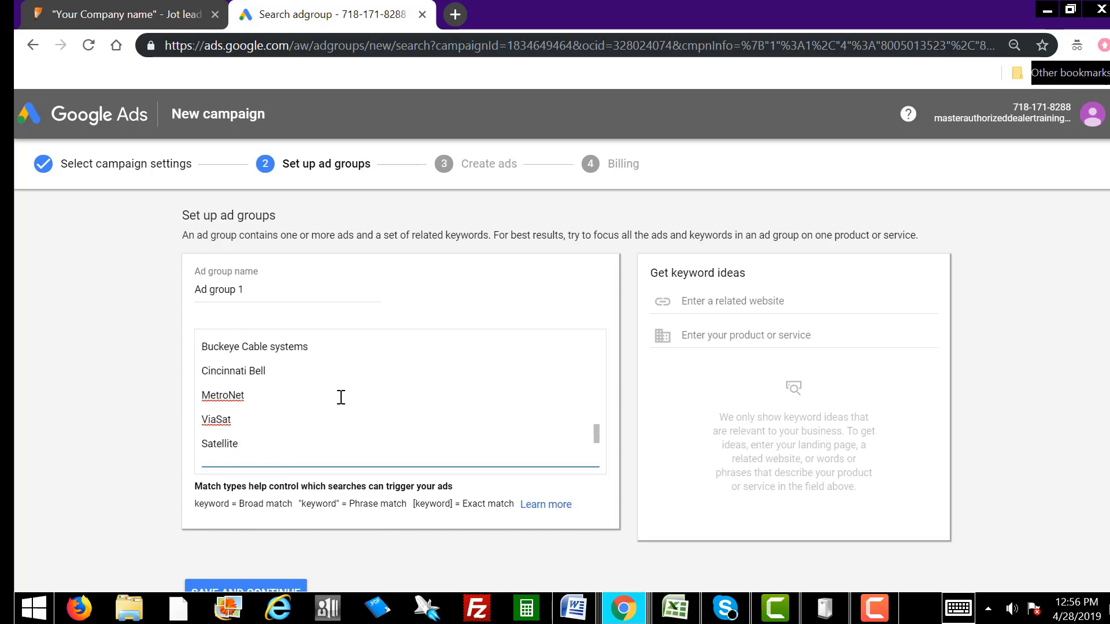
scroll(292, 384, down, 3)
scroll(292, 384, down, 2)
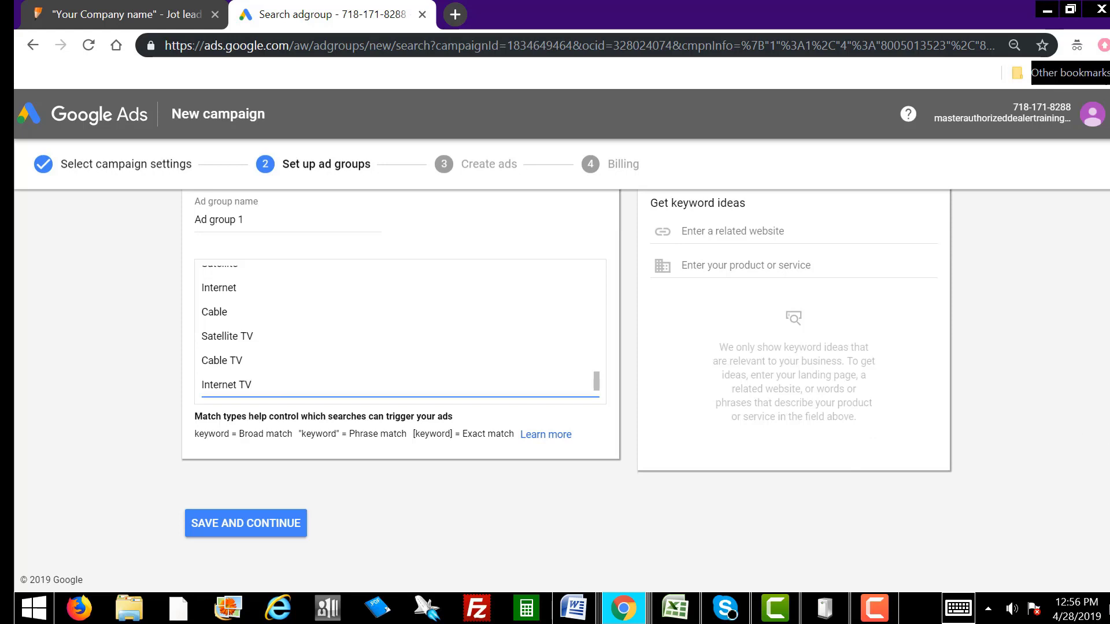
scroll(541, 364, up, 2)
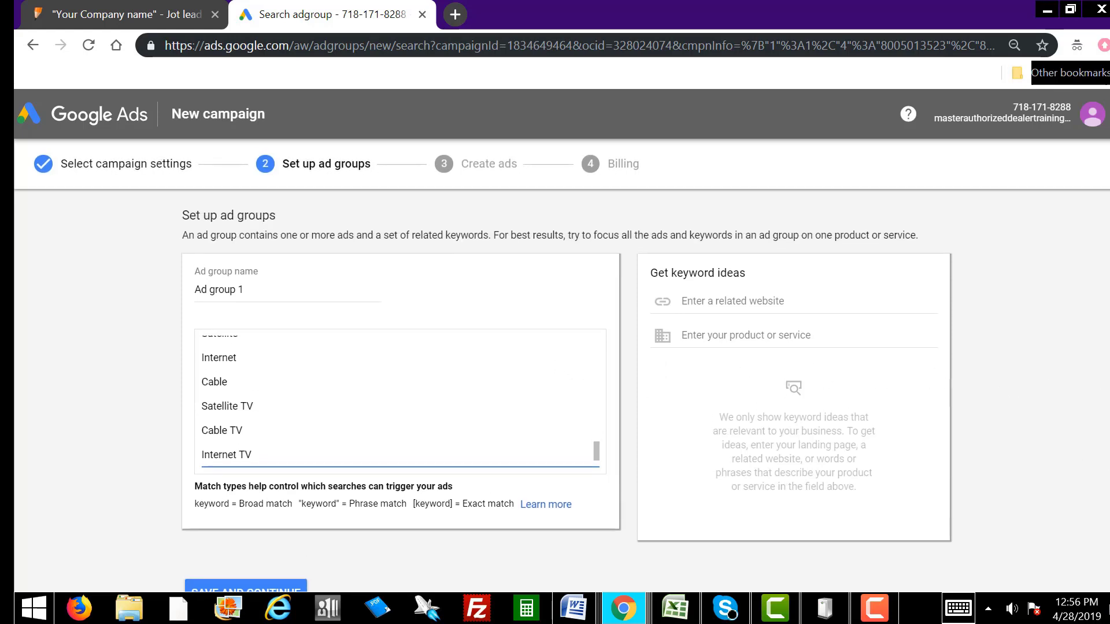
scroll(562, 390, down, 1)
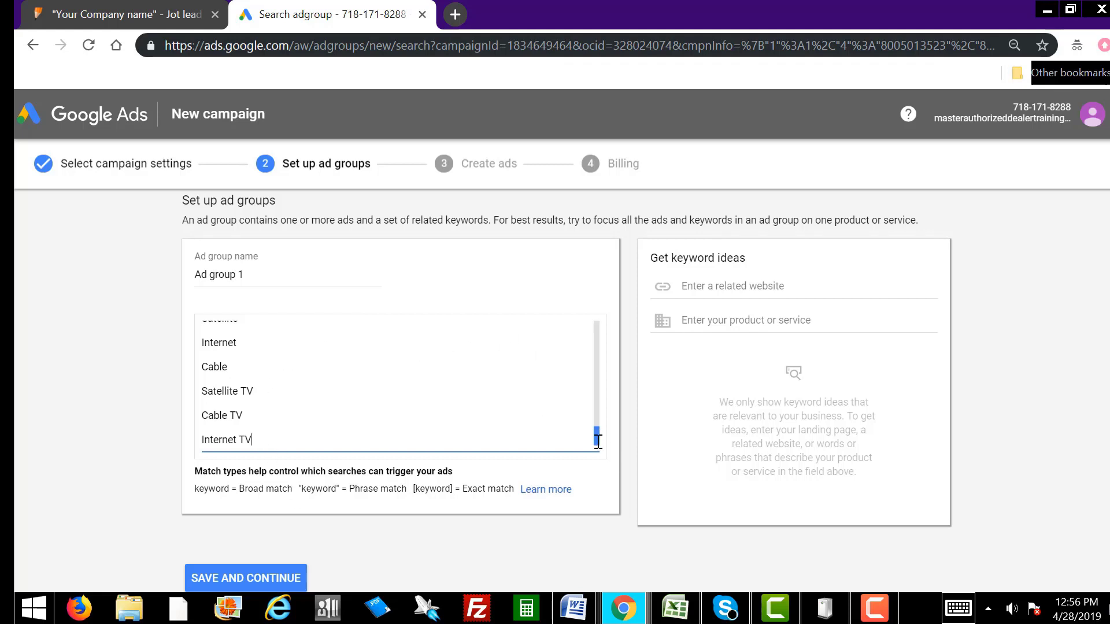
mouse_move(597, 440)
mouse_down()
mouse_move(603, 327)
mouse_move(598, 448)
mouse_up()
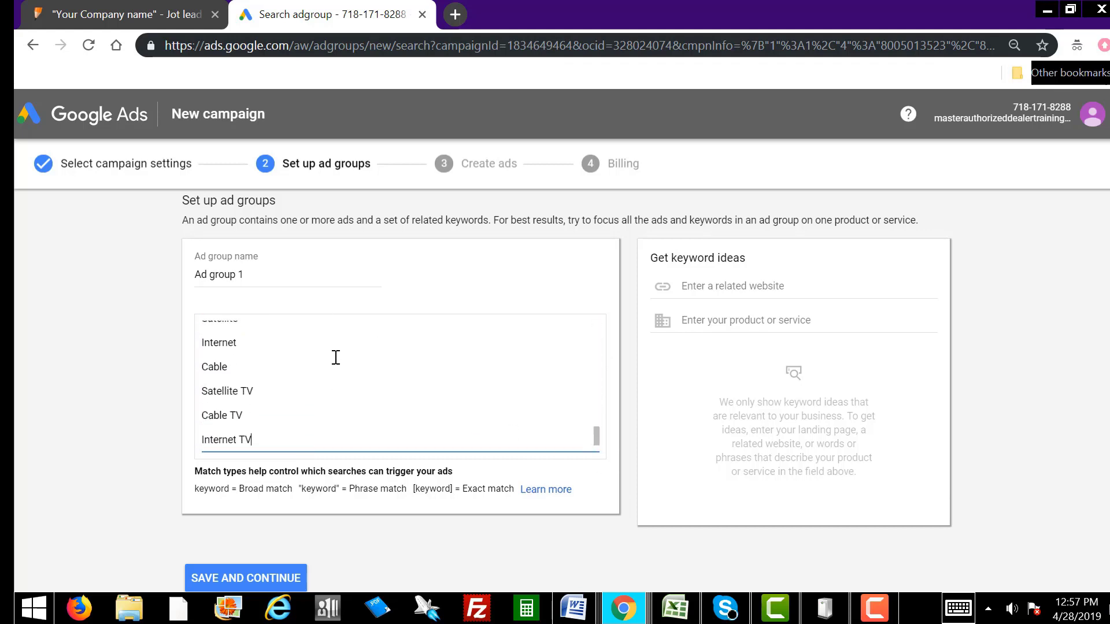
click(287, 582)
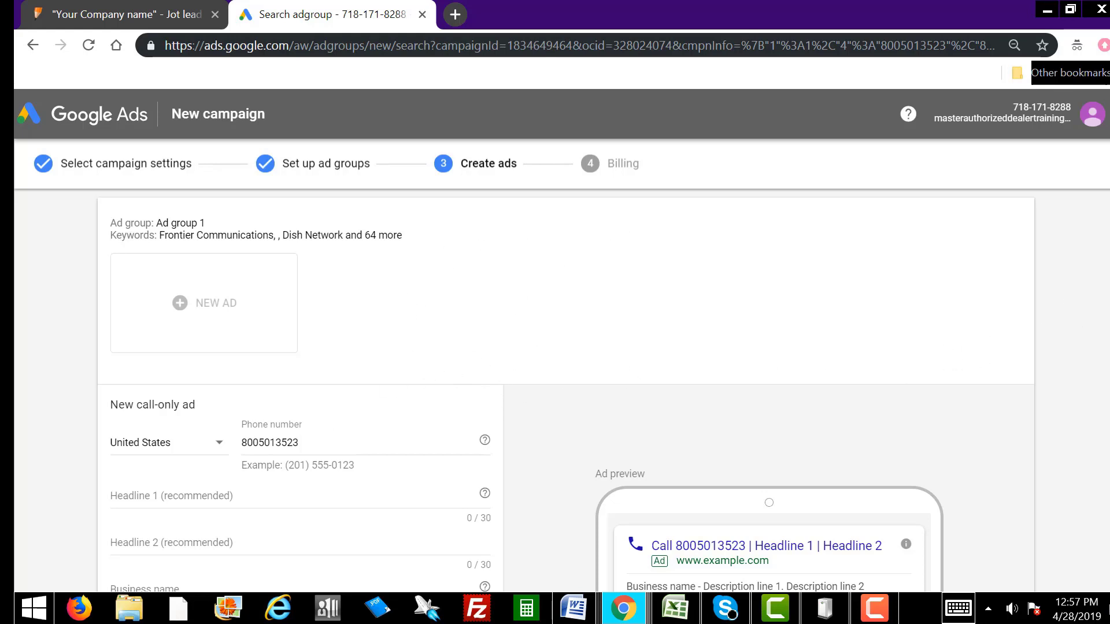
Step: Add area-code parentheses and a dash to the phone number; set Headline 1 to 'Satellite TV, Cable + Internet'
scroll(316, 328, down, 3)
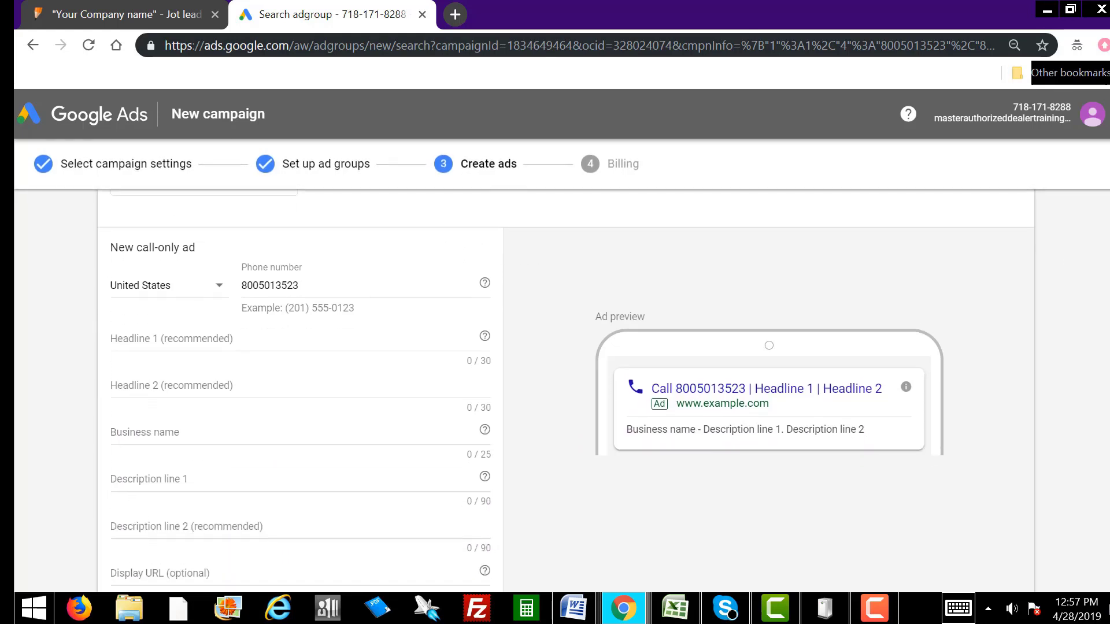
click(244, 278)
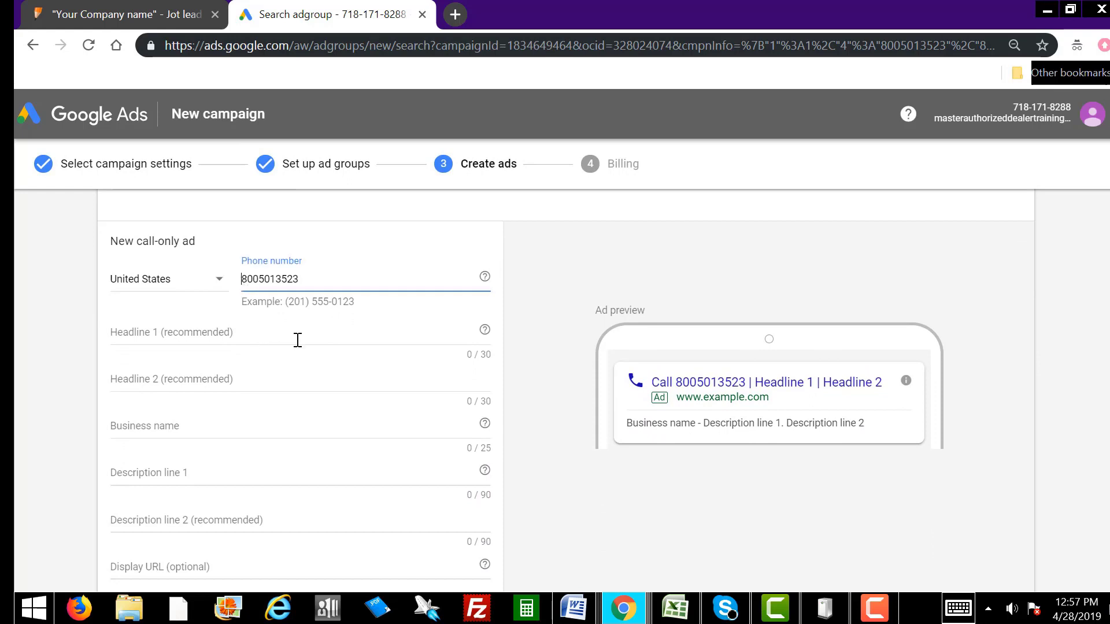
text(()
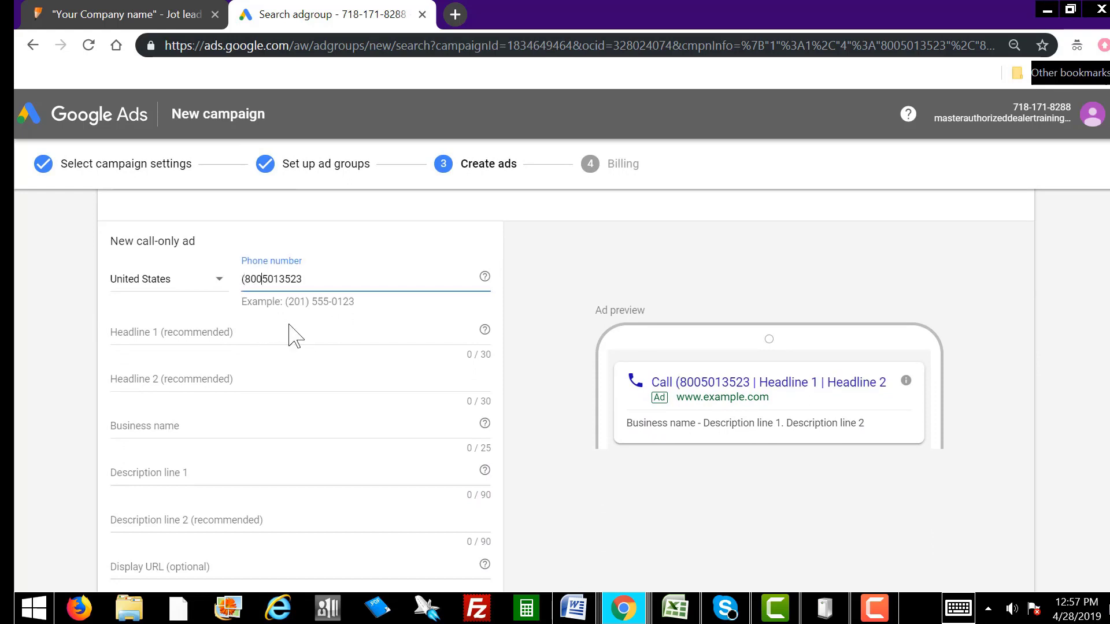
text() )
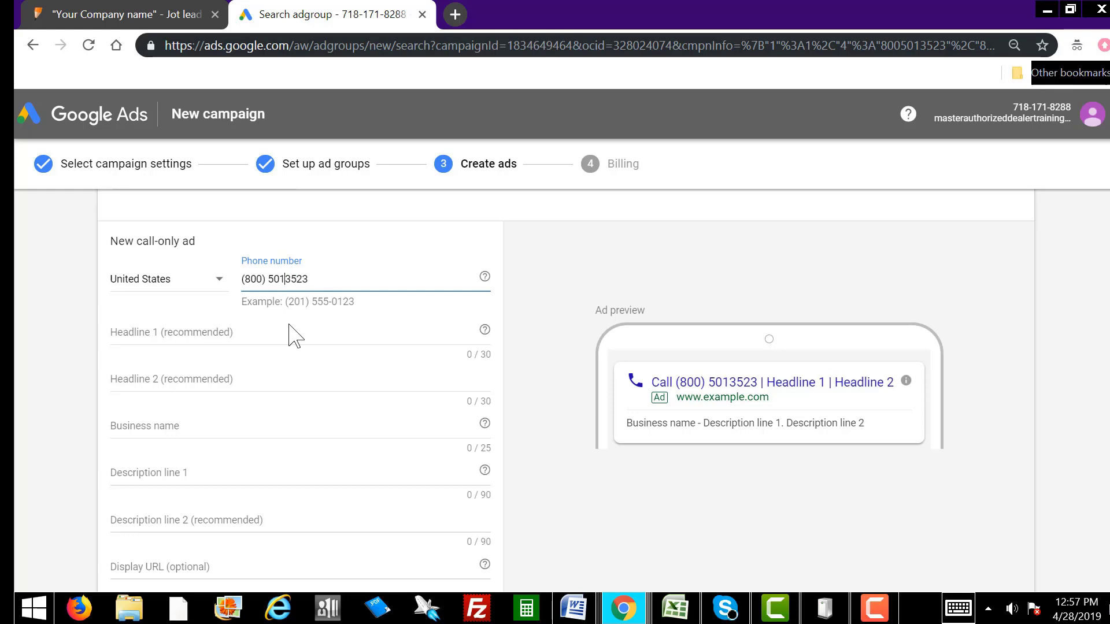
text(-)
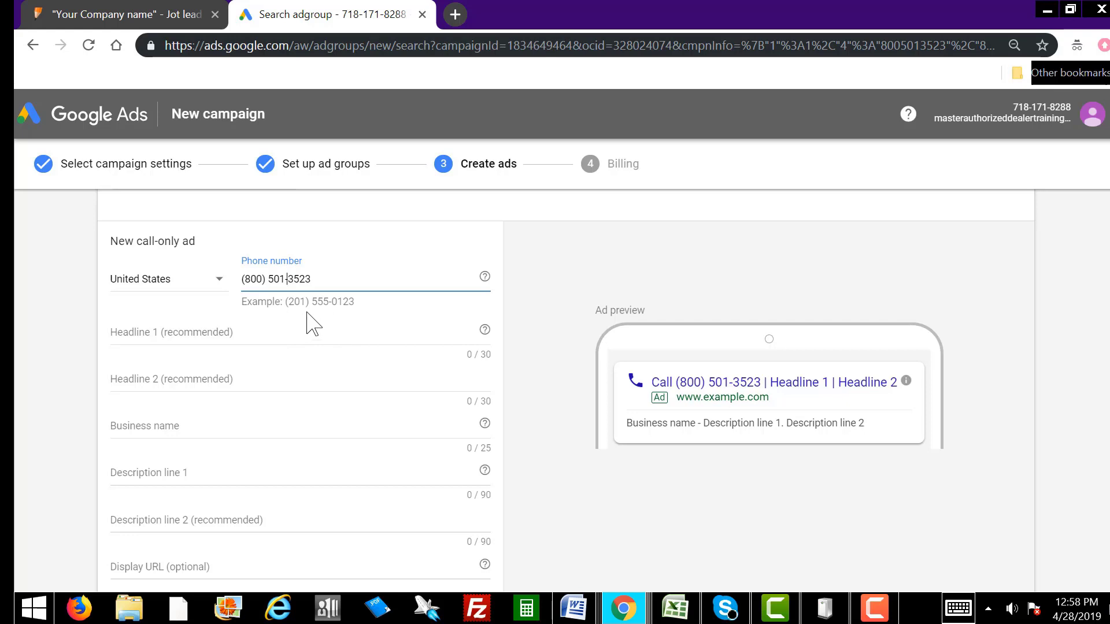
click(169, 330)
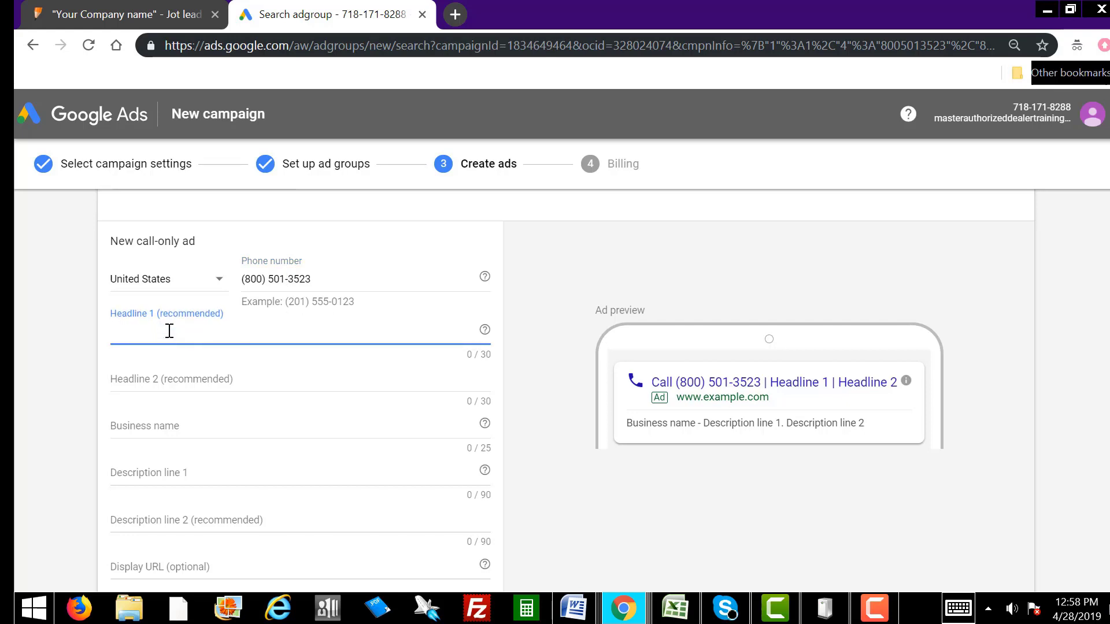
text(Satellit)
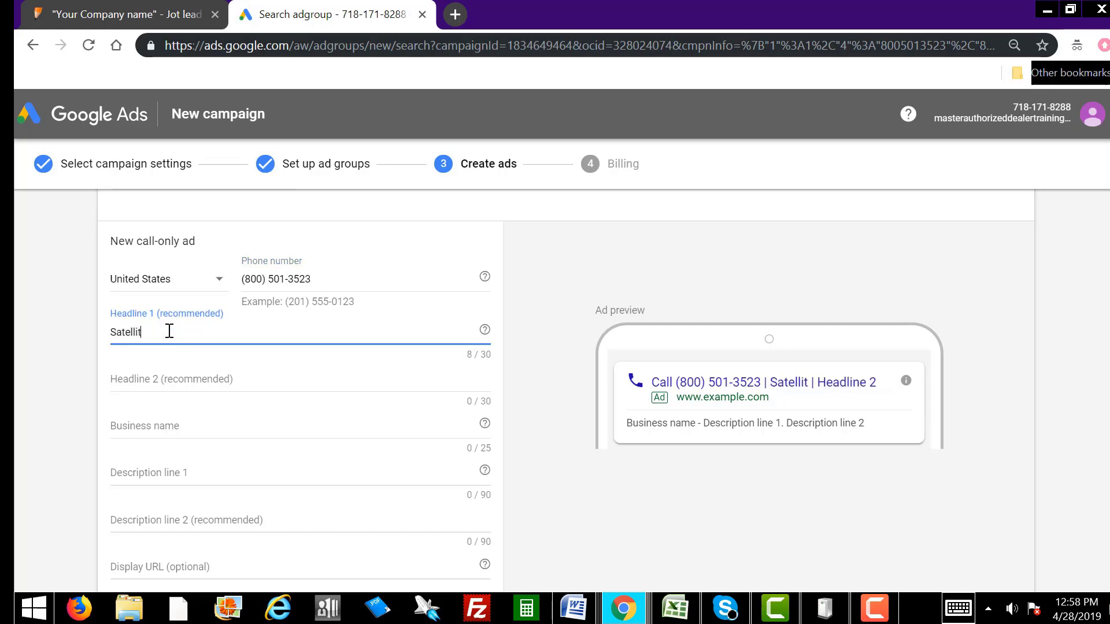
text(e TV, C)
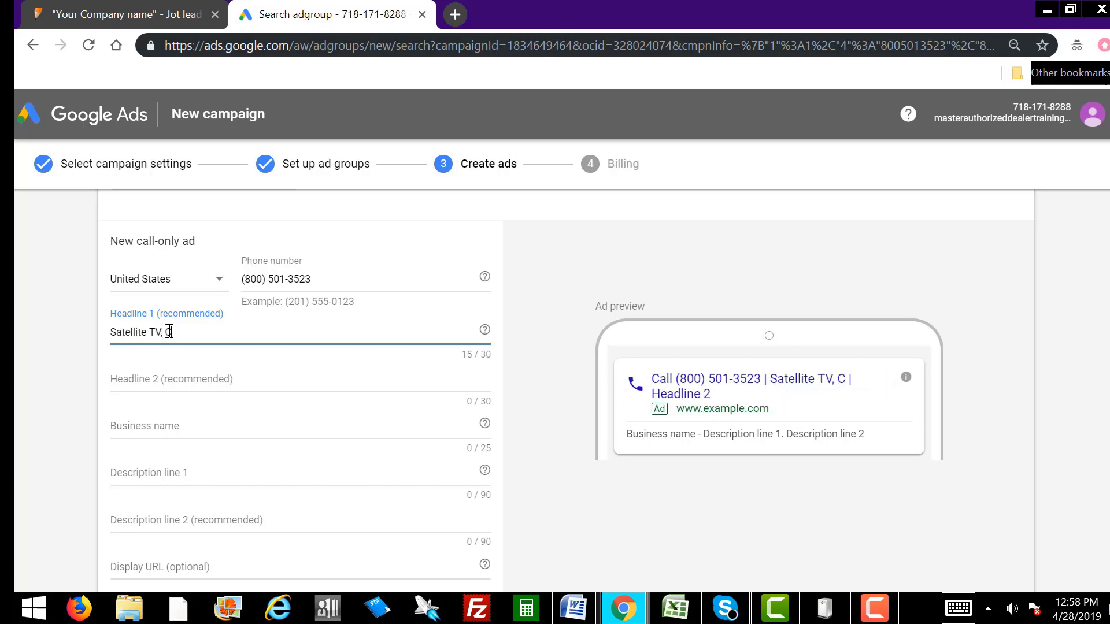
text(able + Internet)
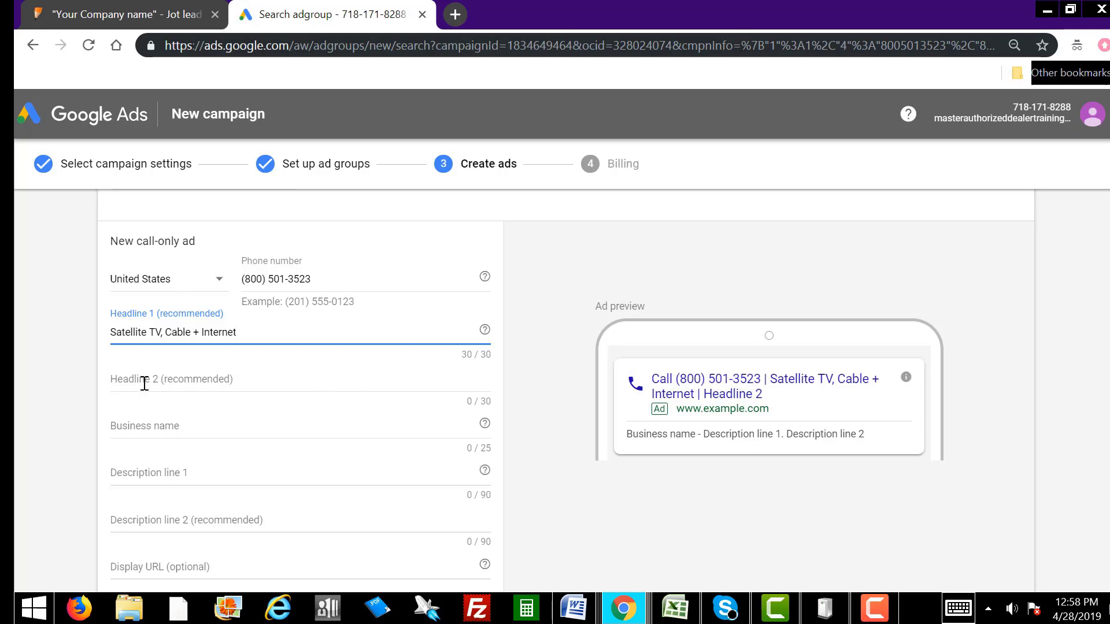
Step: Enter 'Up to 80% off. $29.99 per mo.' as Headline 2, fixing the stray ampersand
click(144, 382)
text(U)
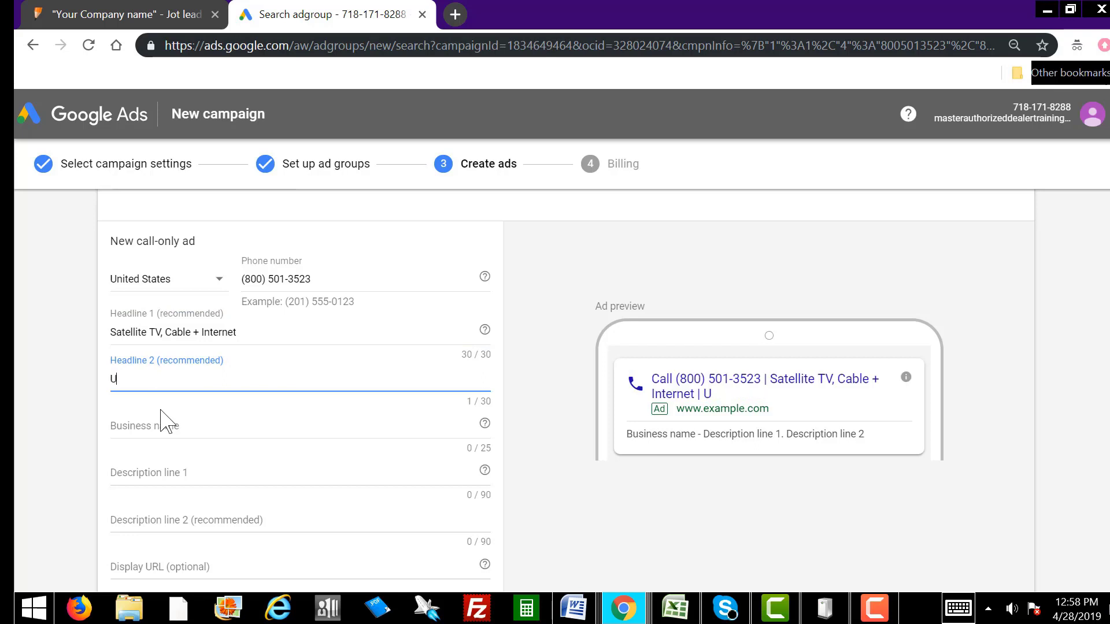
text(p to 80% o)
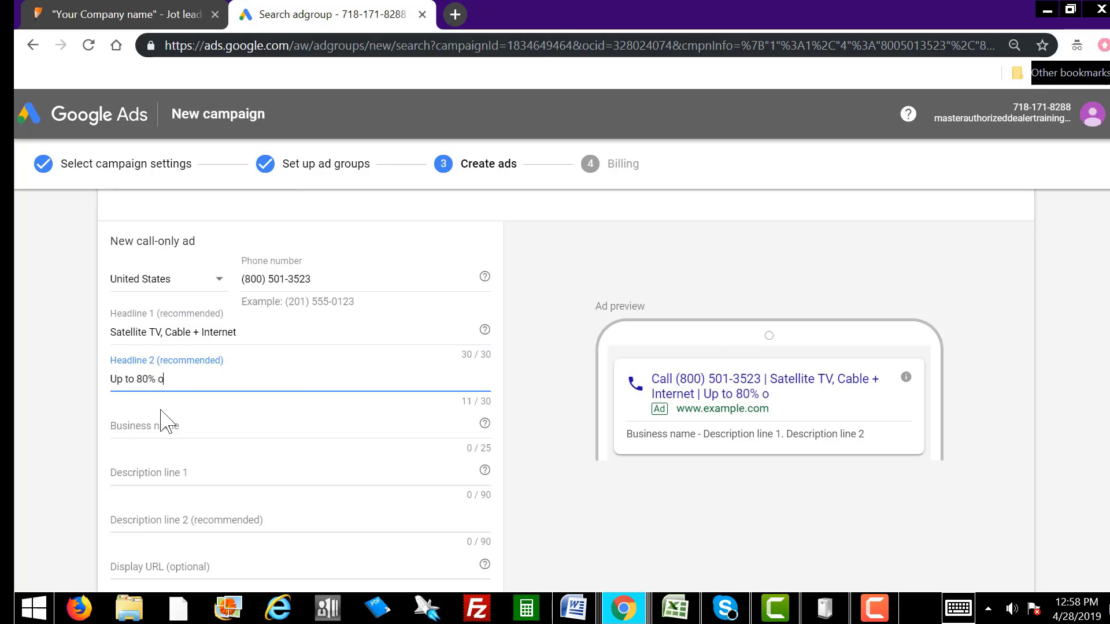
text(ff. $29.99 per mo)
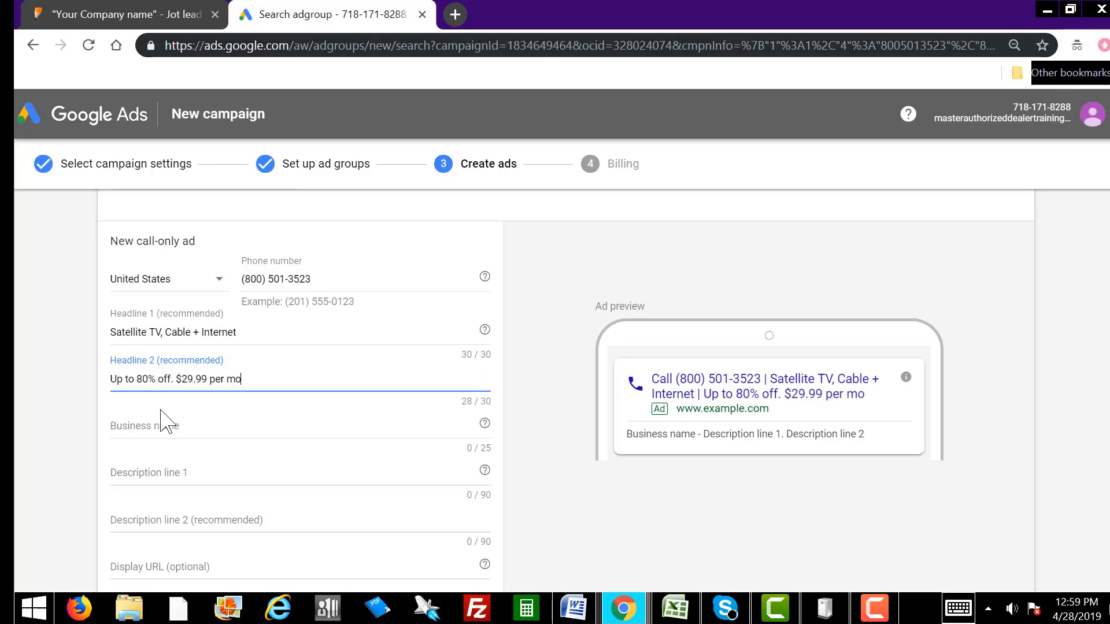
text(.)
Step: Enter 'Empire Communications' in the call-only ad's Business name field
click(193, 425)
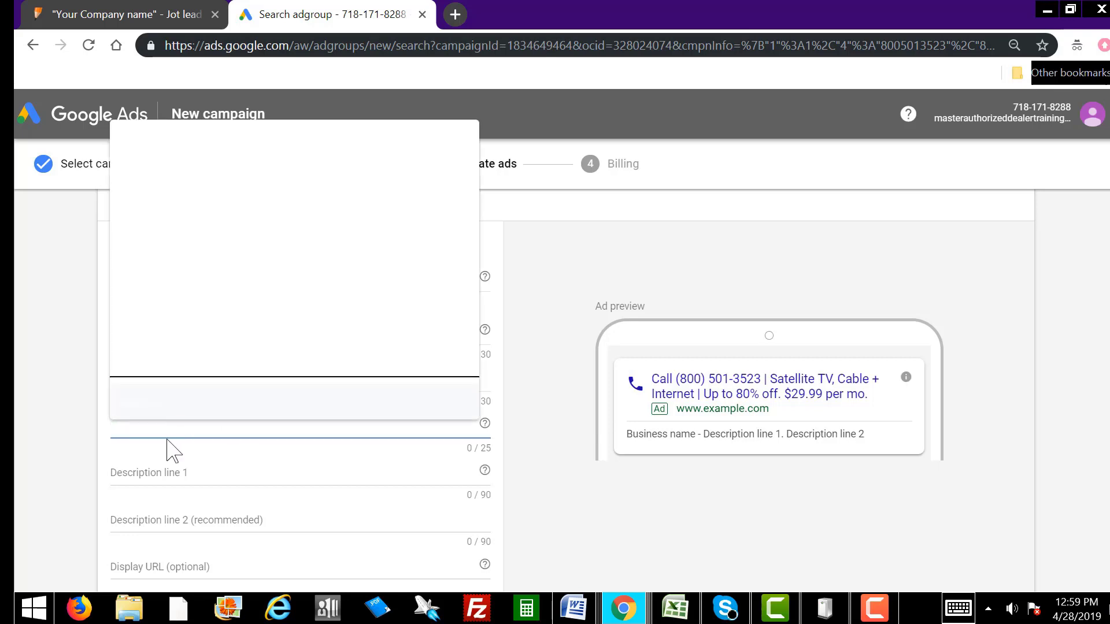
text(Empi)
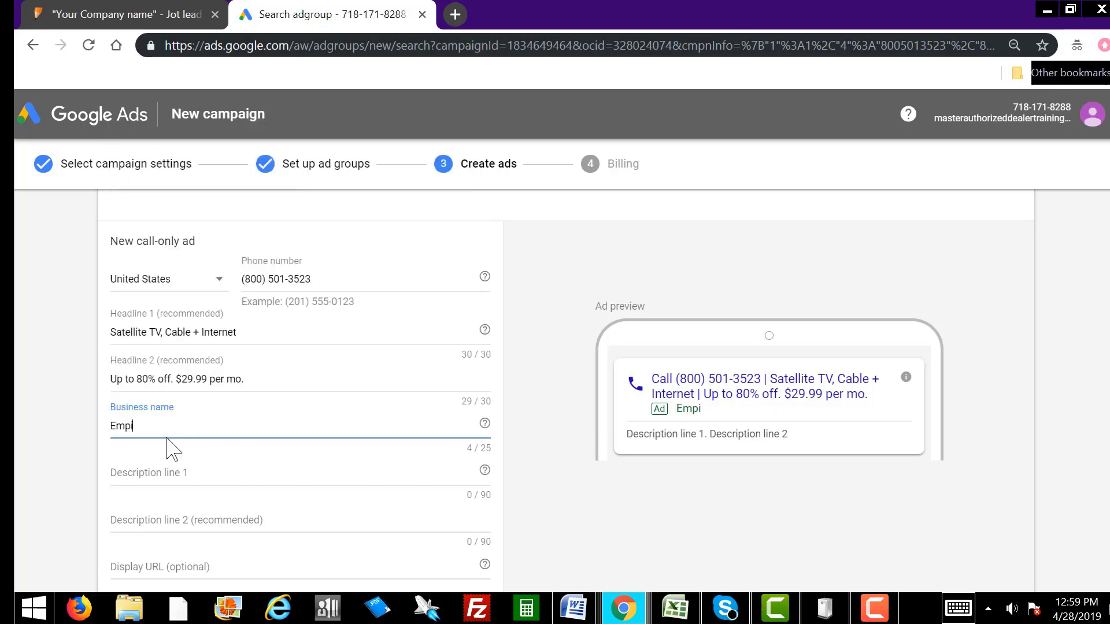
text(re Communications)
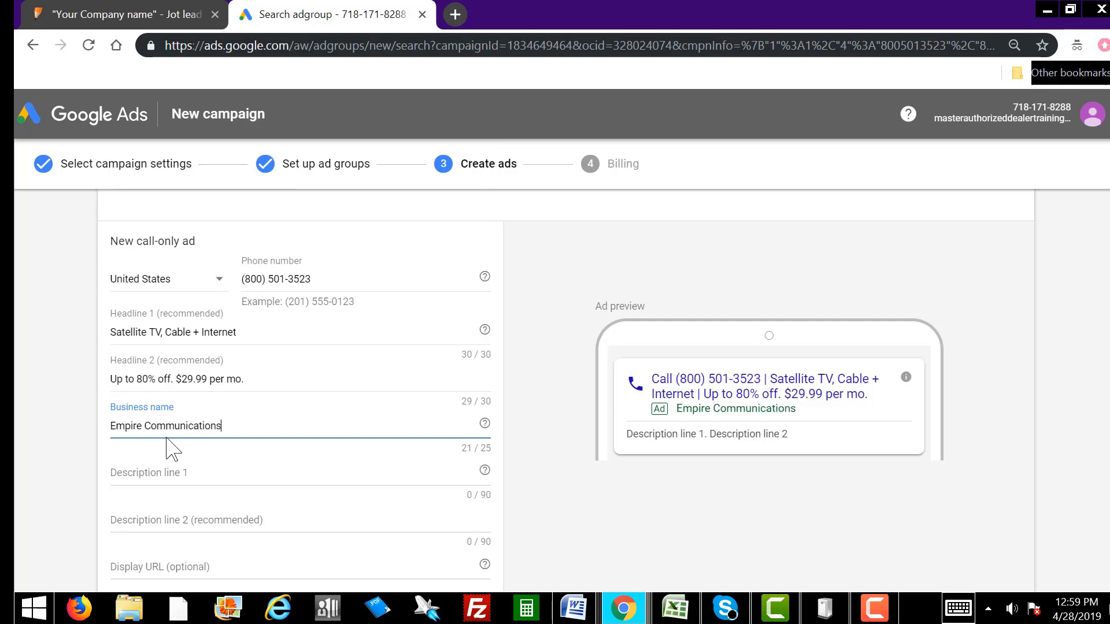
click(209, 474)
scroll(209, 471, down, 3)
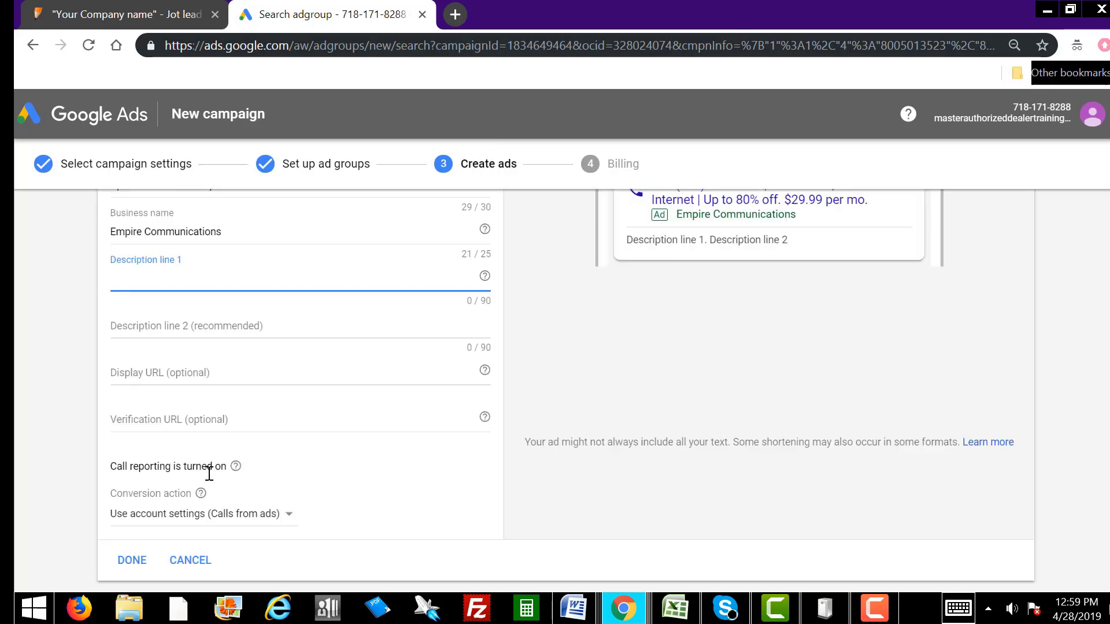
scroll(197, 327, up, 3)
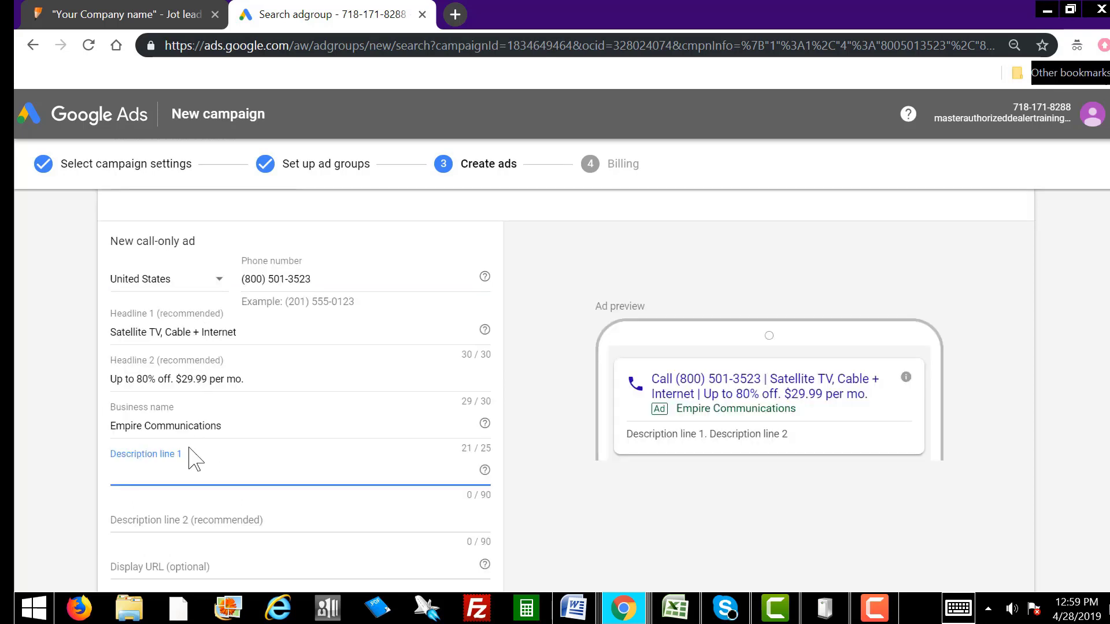
drag(226, 425, 107, 445)
click(233, 425)
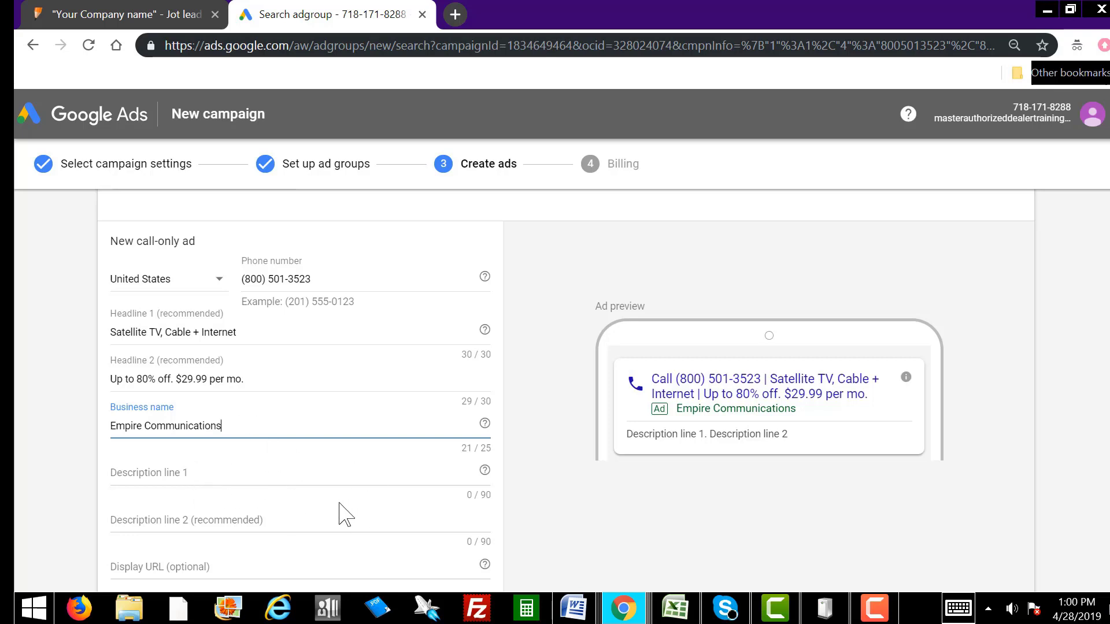
Step: Write Description 1: 'Did you just move into the home? Disconnected? We can help. Bundle packages available.'
click(174, 471)
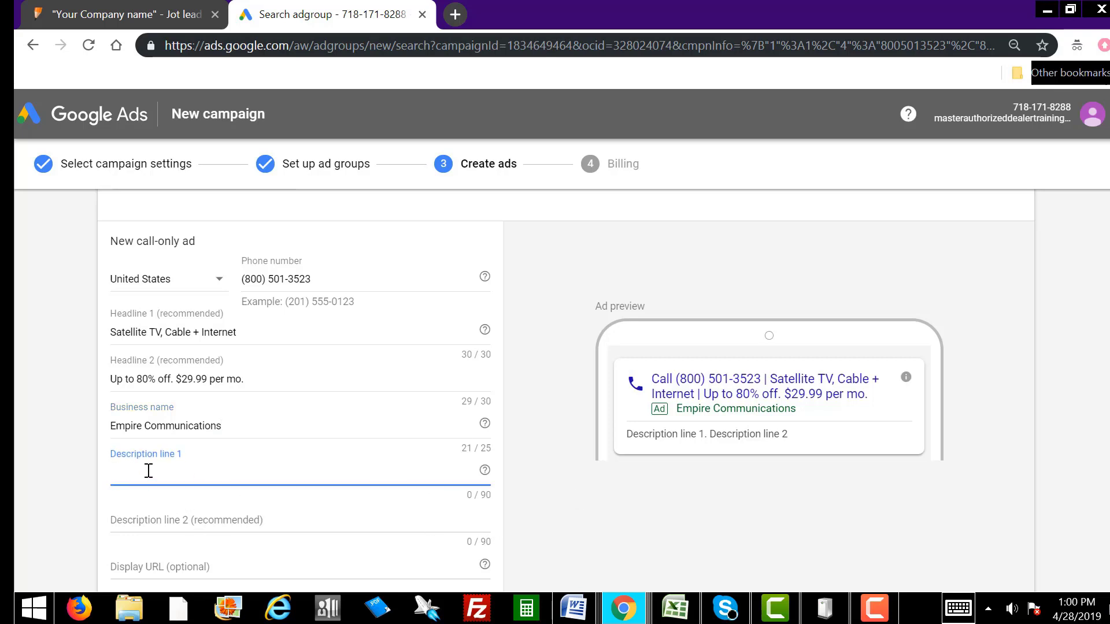
text(Did y)
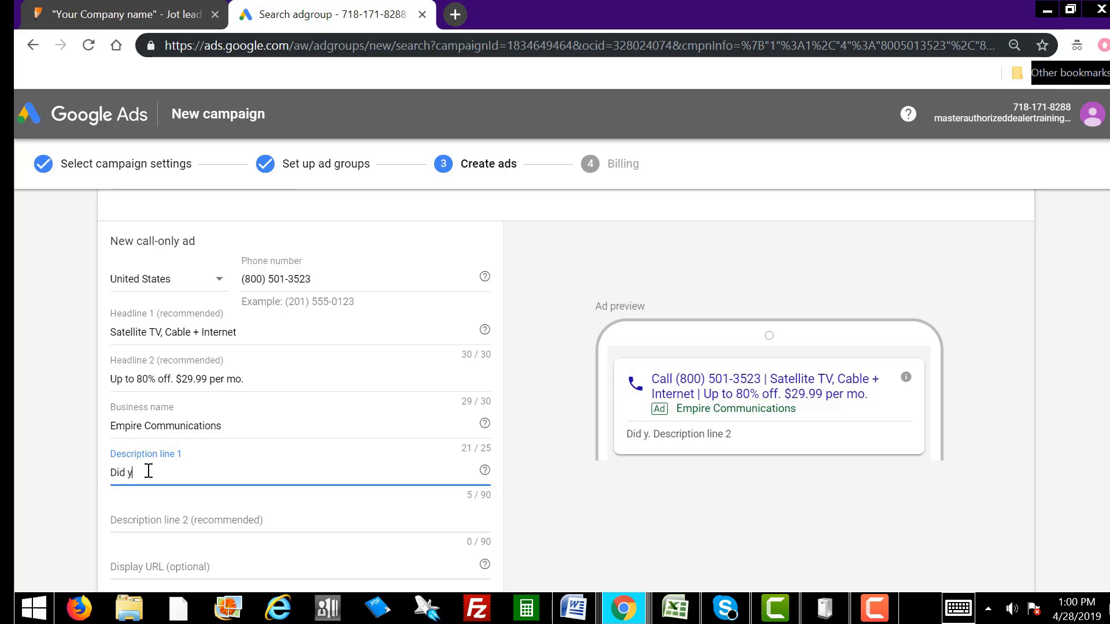
text(ou just mo)
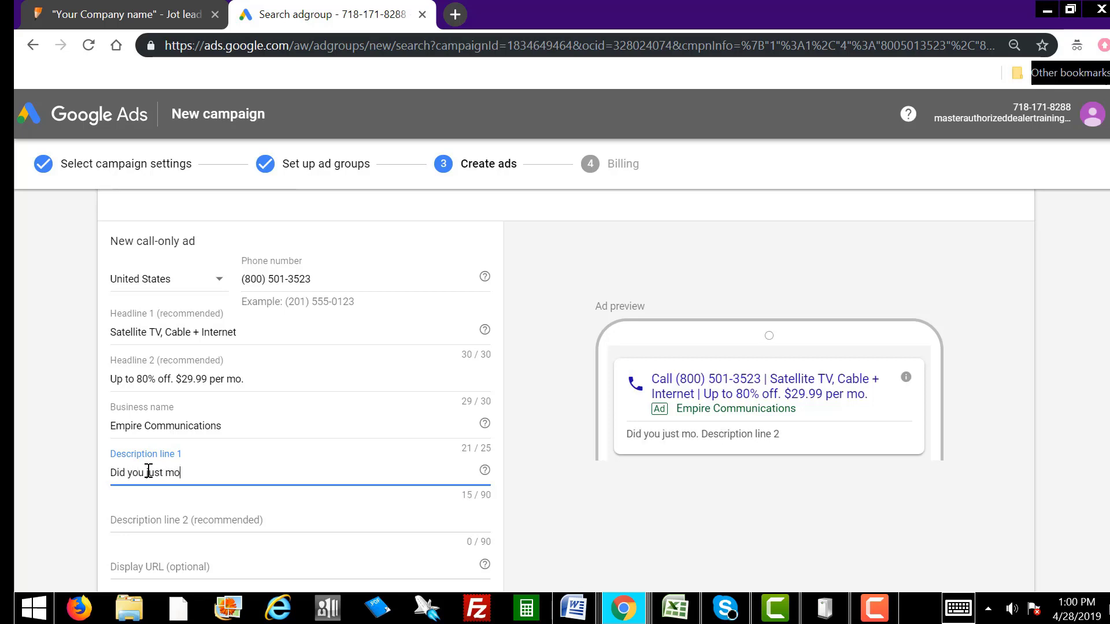
text(ve into the hoime)
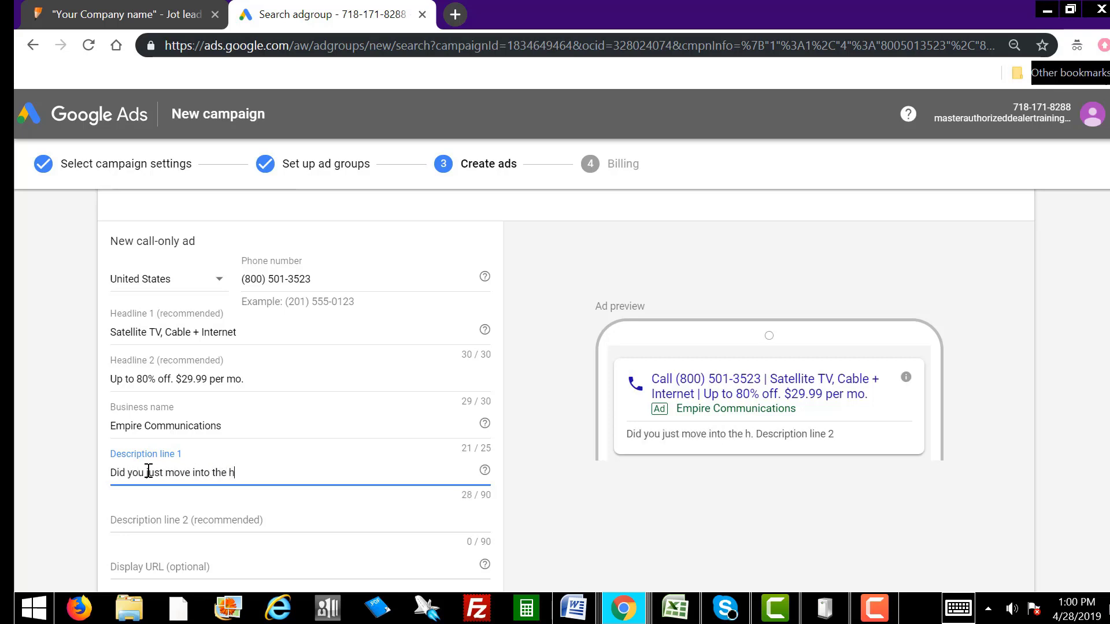
key(BackSpace)
key(BackSpace)
key(BackSpace)
key(BackSpace)
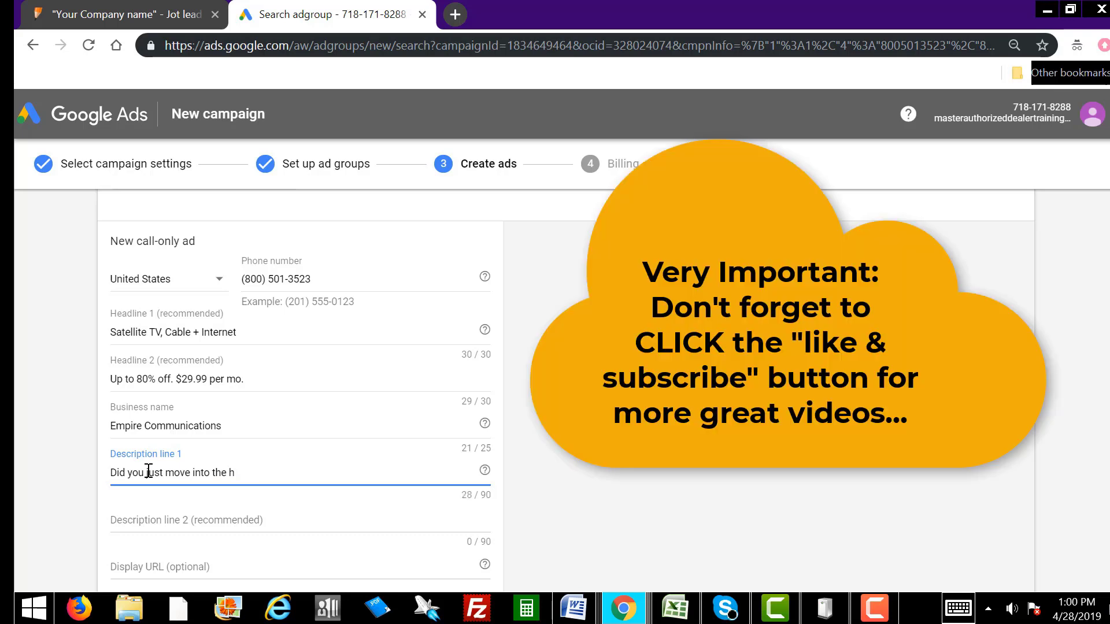
text(ome? Disconnected)
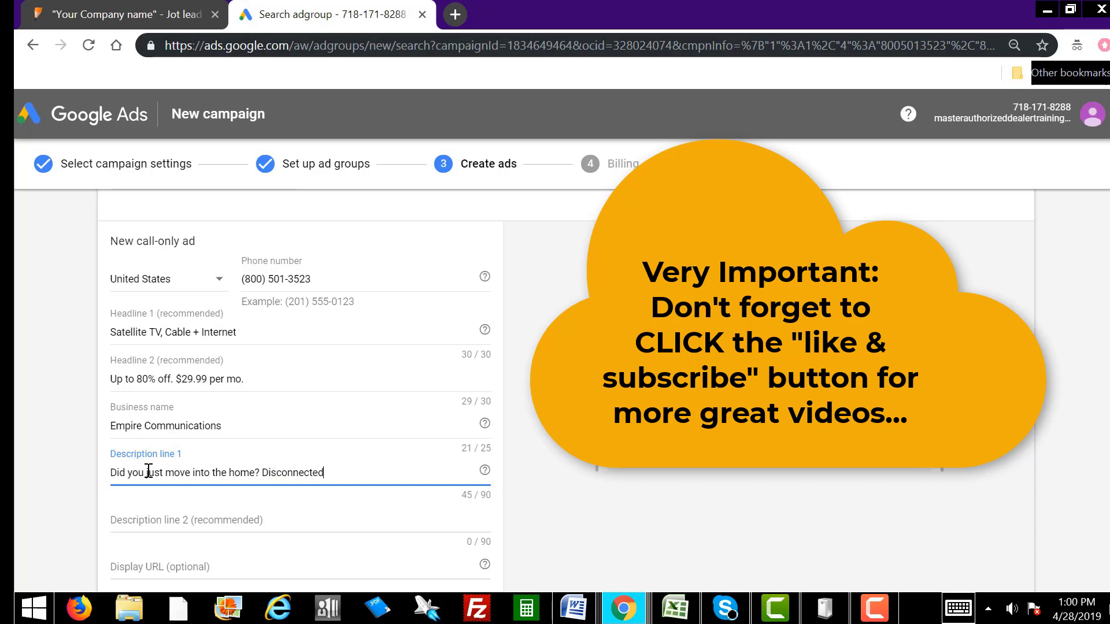
text(? We can g)
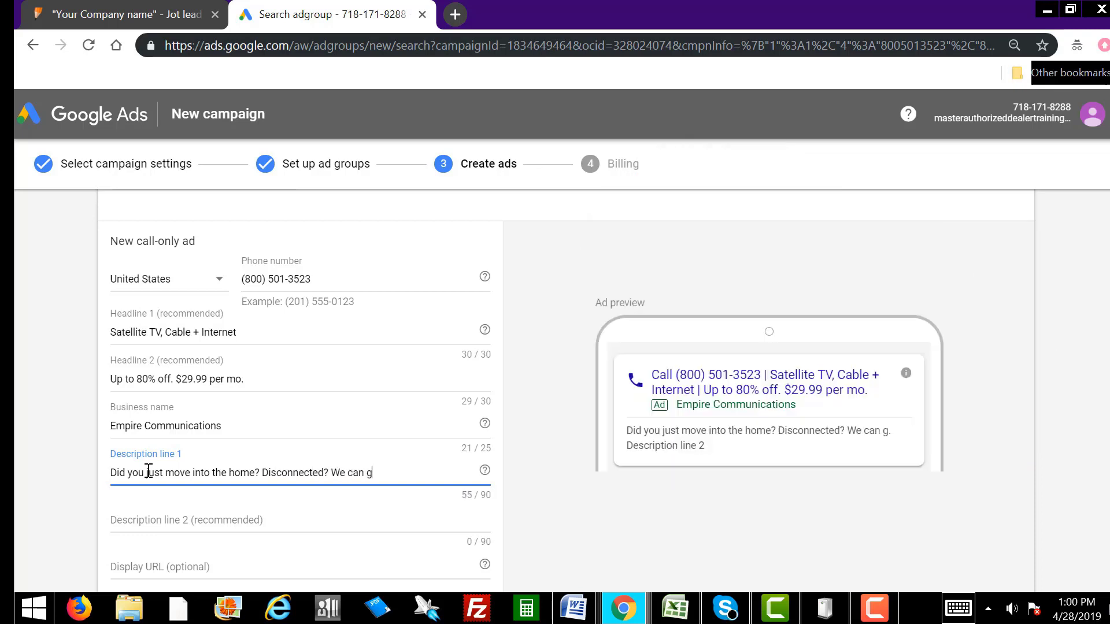
key(BackSpace)
text(help. Bundle)
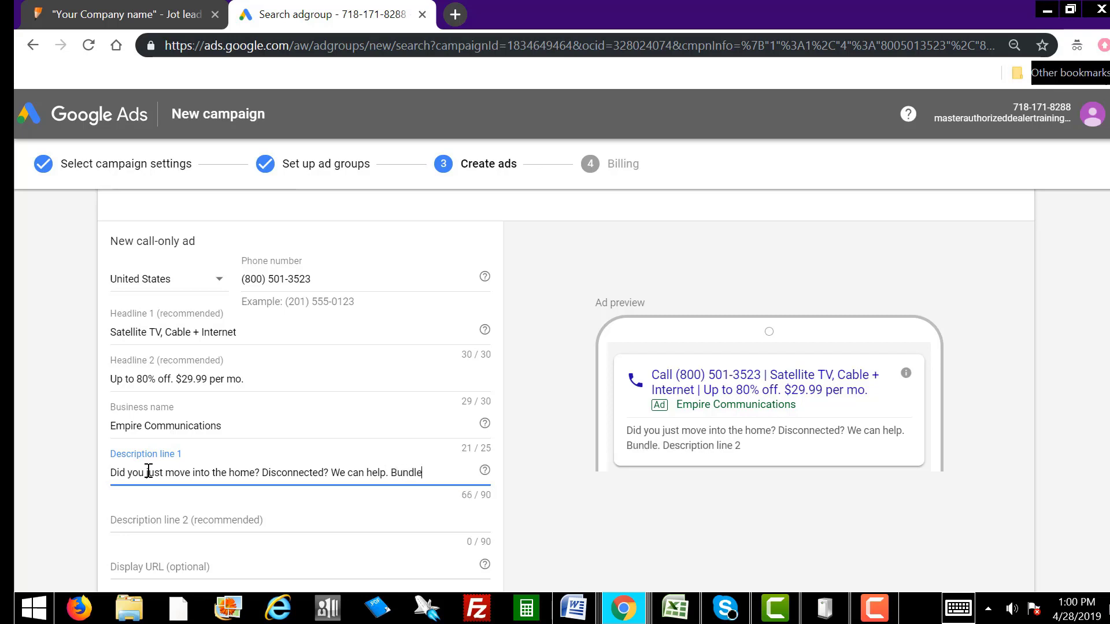
text( packages avai)
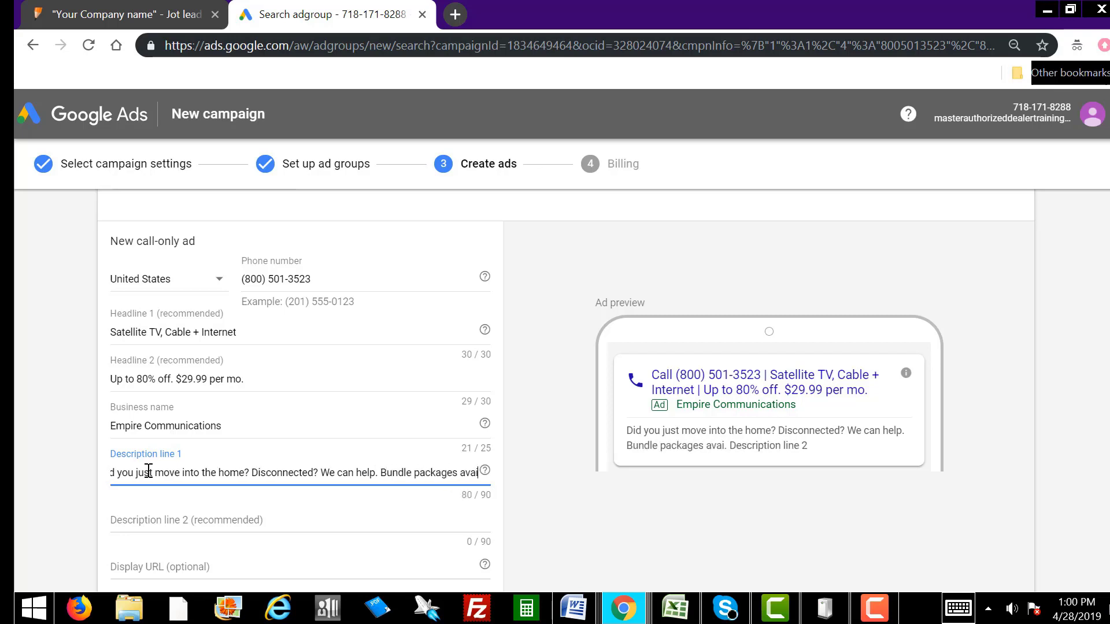
text(lable.)
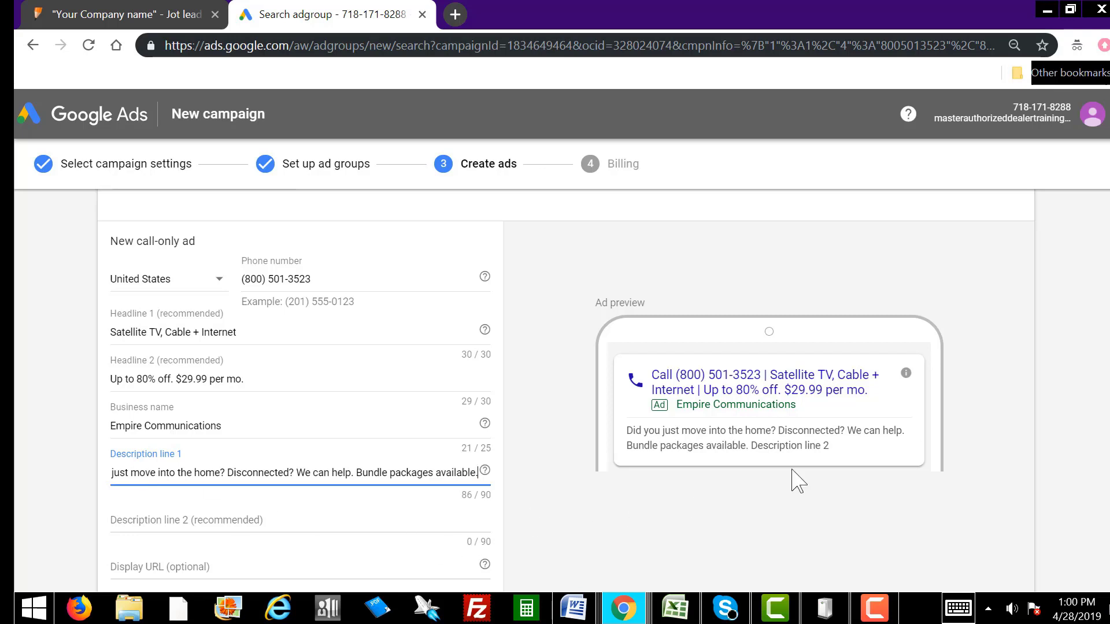
scroll(282, 387, down, 2)
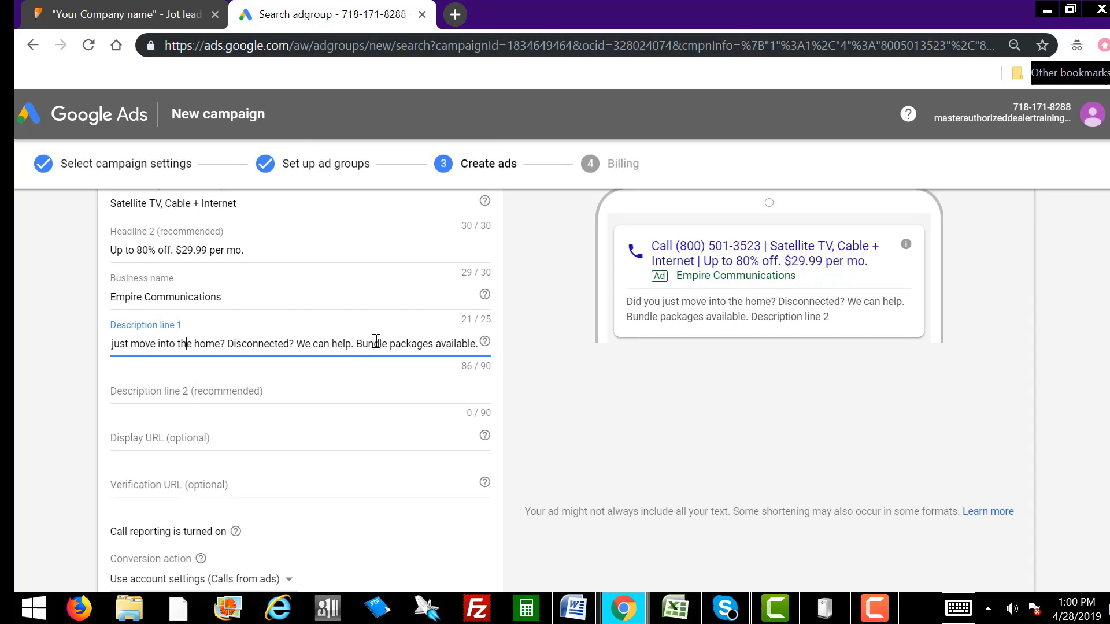
key(Home)
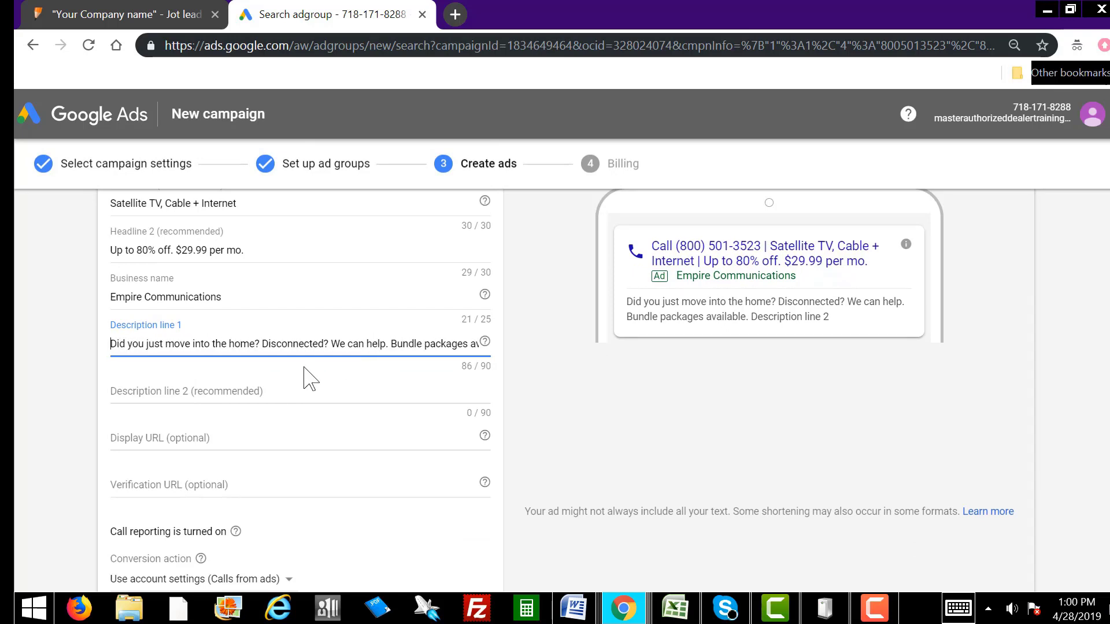
Step: Write Description 2: 'No credit checks. No contracts. No deposits. We can get you approved. Call us today.'
click(229, 391)
text(No )
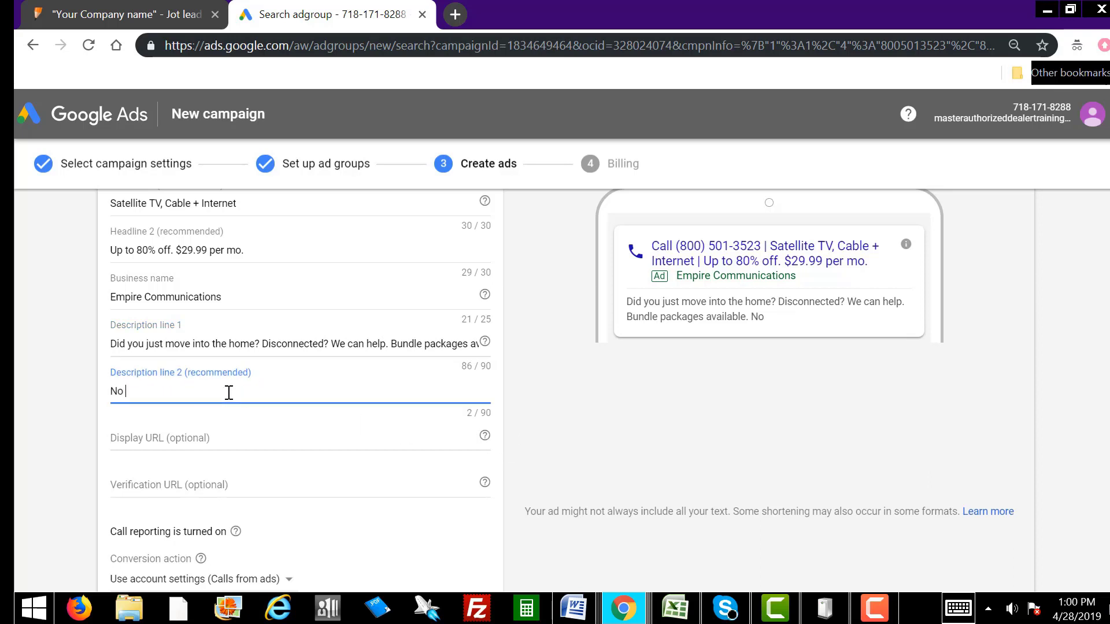
text(credit checks.)
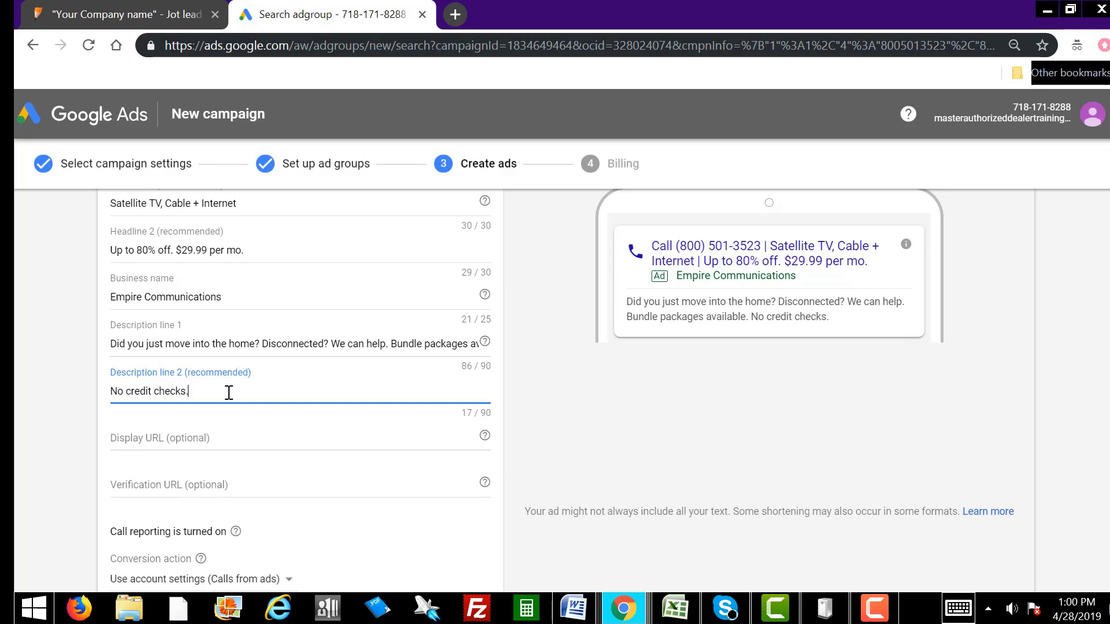
text( No contracts.)
text(N)
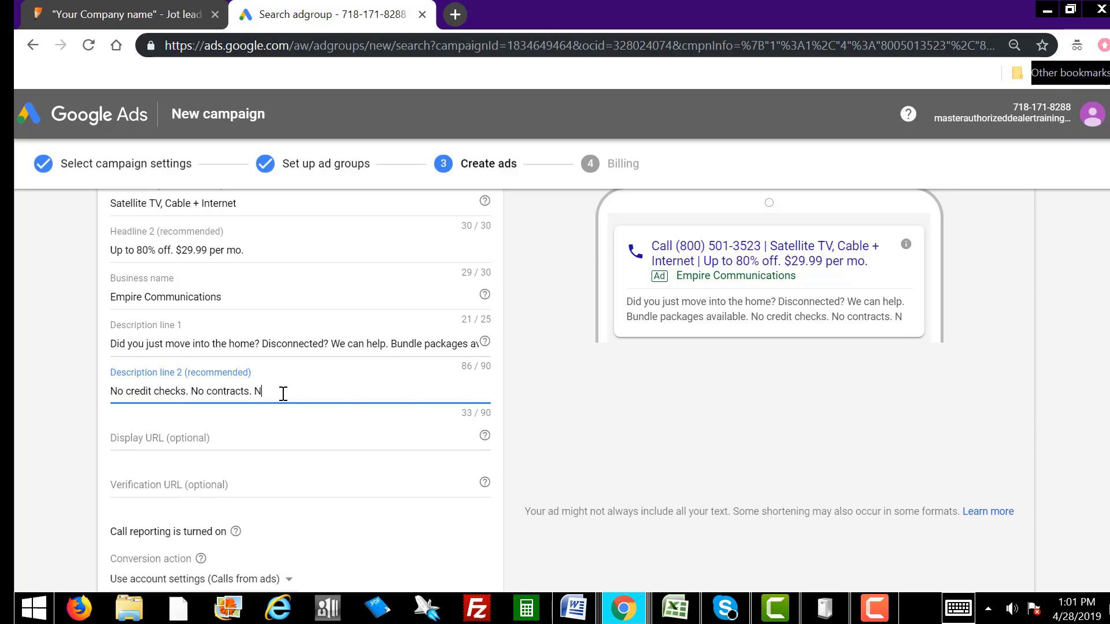
text(o deposits)
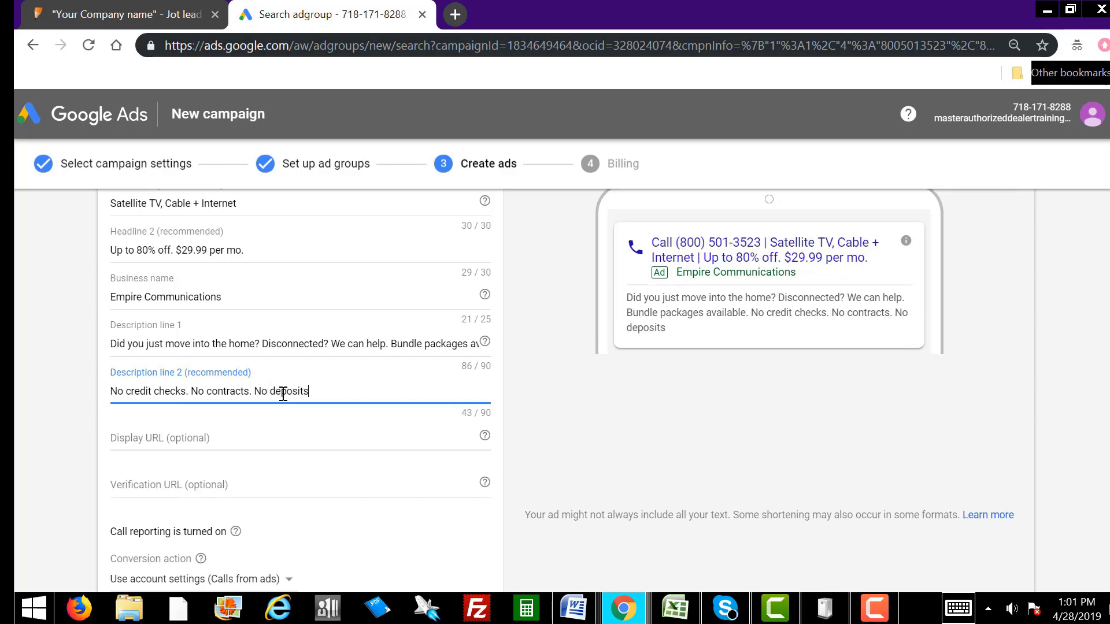
text(. We can get you approved.)
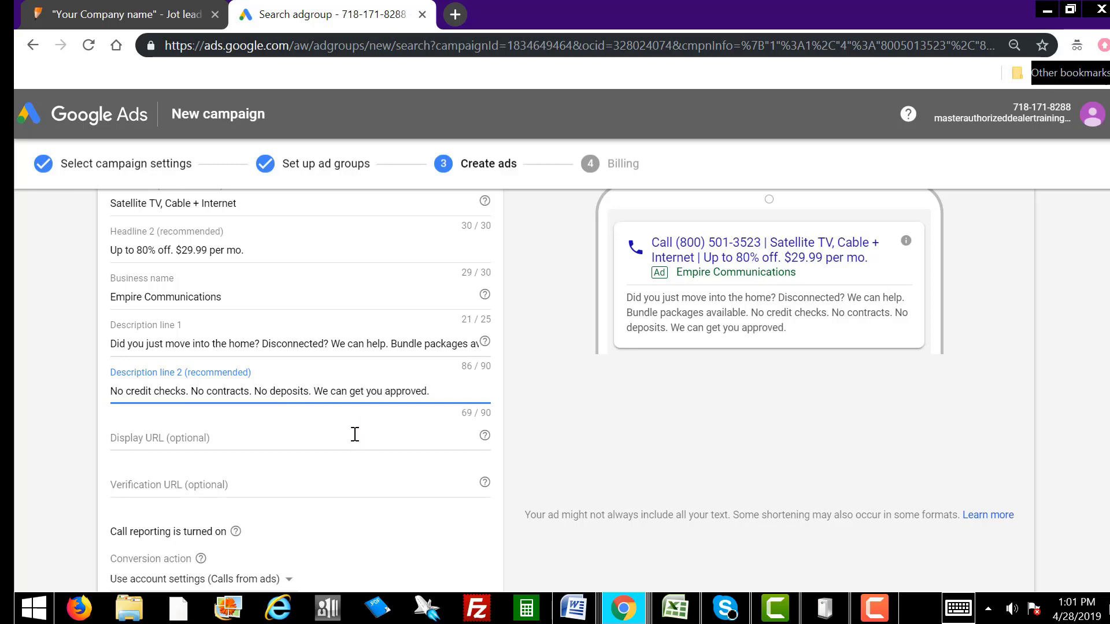
text( Call us today)
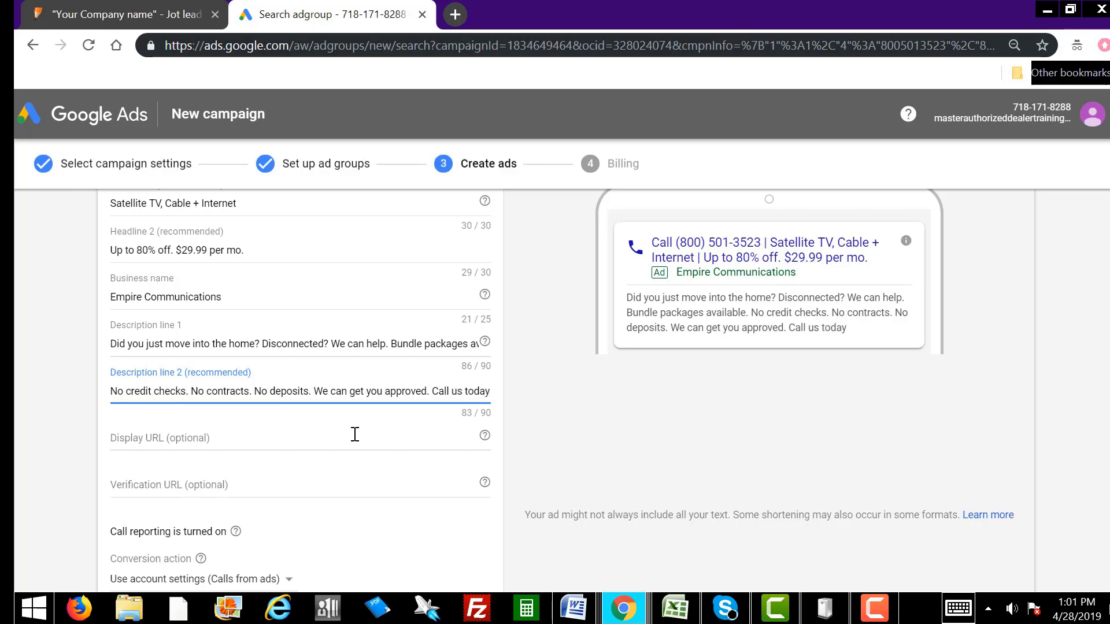
text(.)
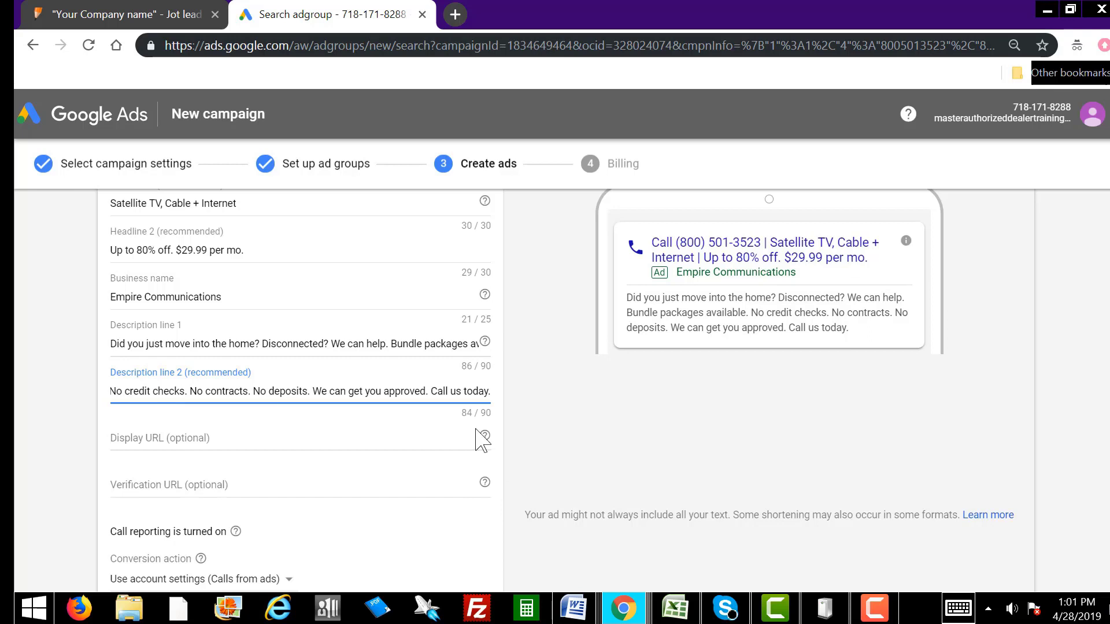
click(362, 391)
key(Home)
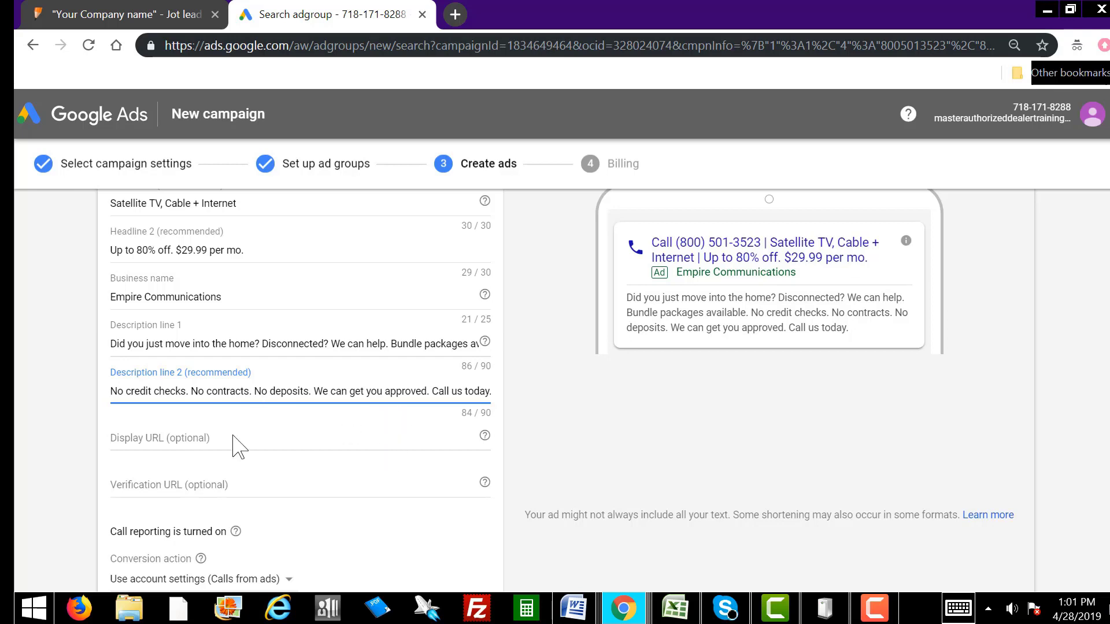
Step: Start on the Display URL, then switch to the 'Your Company name' JotForm landing page
click(204, 434)
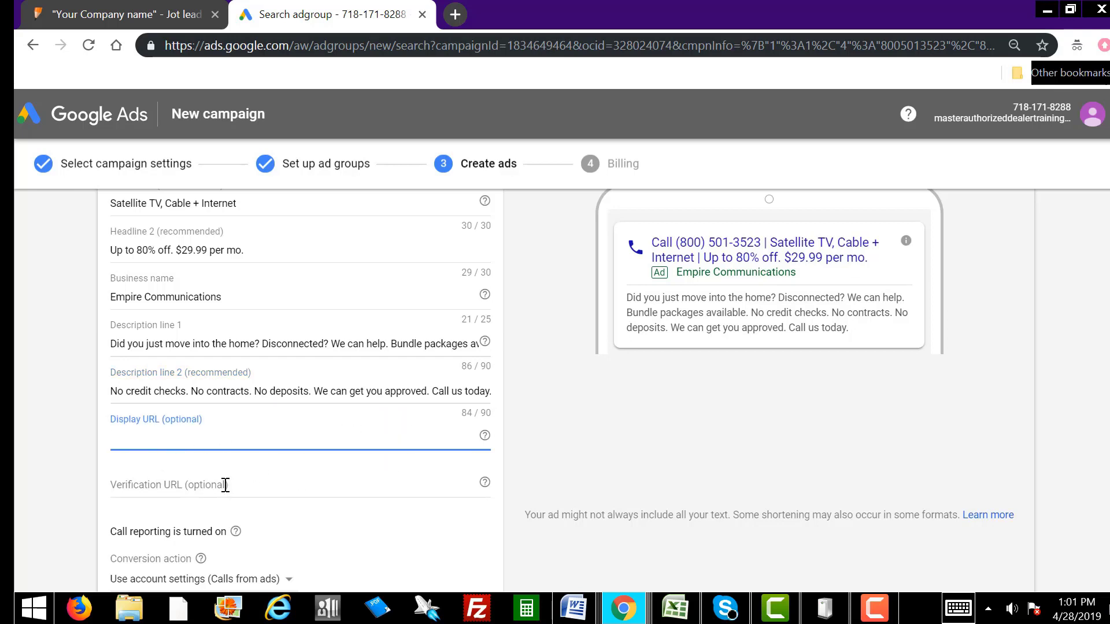
click(223, 483)
click(185, 439)
click(153, 14)
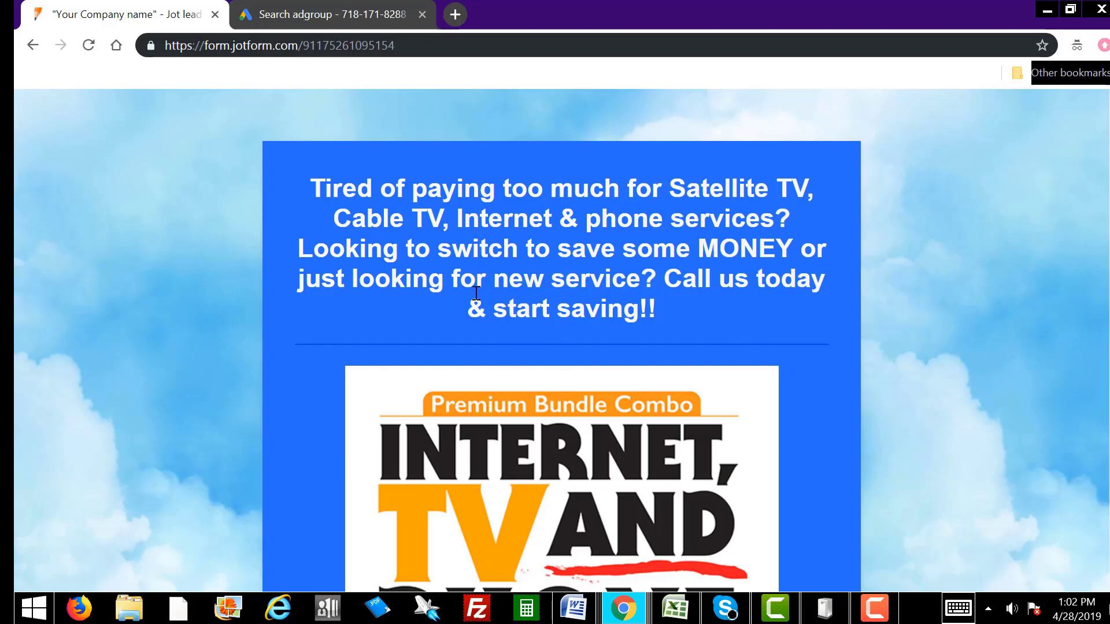
Step: Select the JotForm page's web address, glance at the Google Ads editor, and return
click(305, 45)
drag(396, 45, 167, 46)
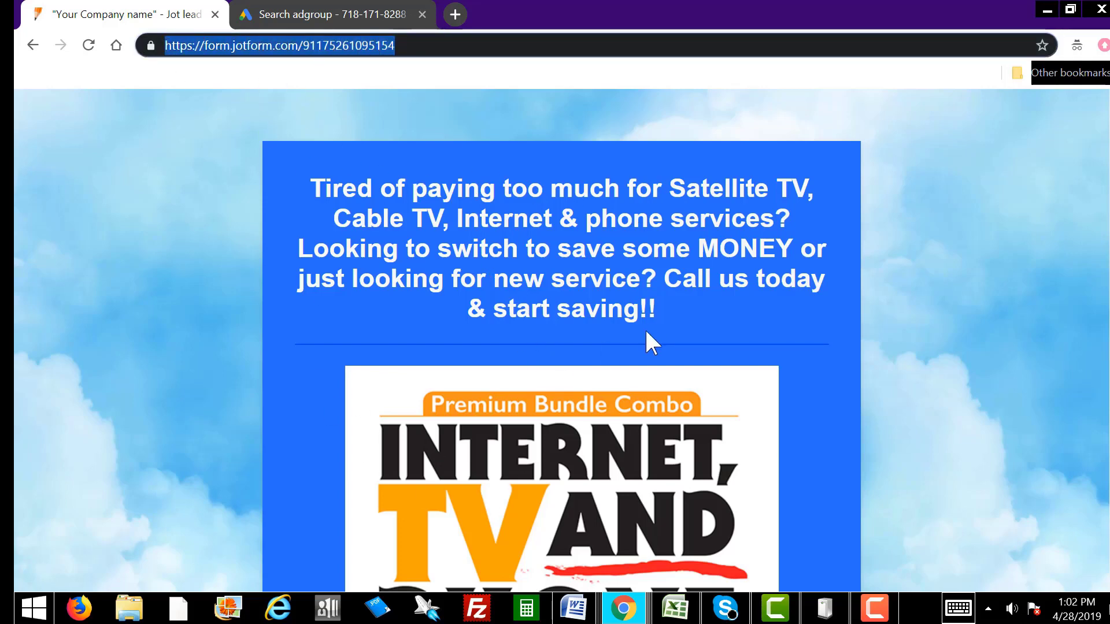
click(715, 317)
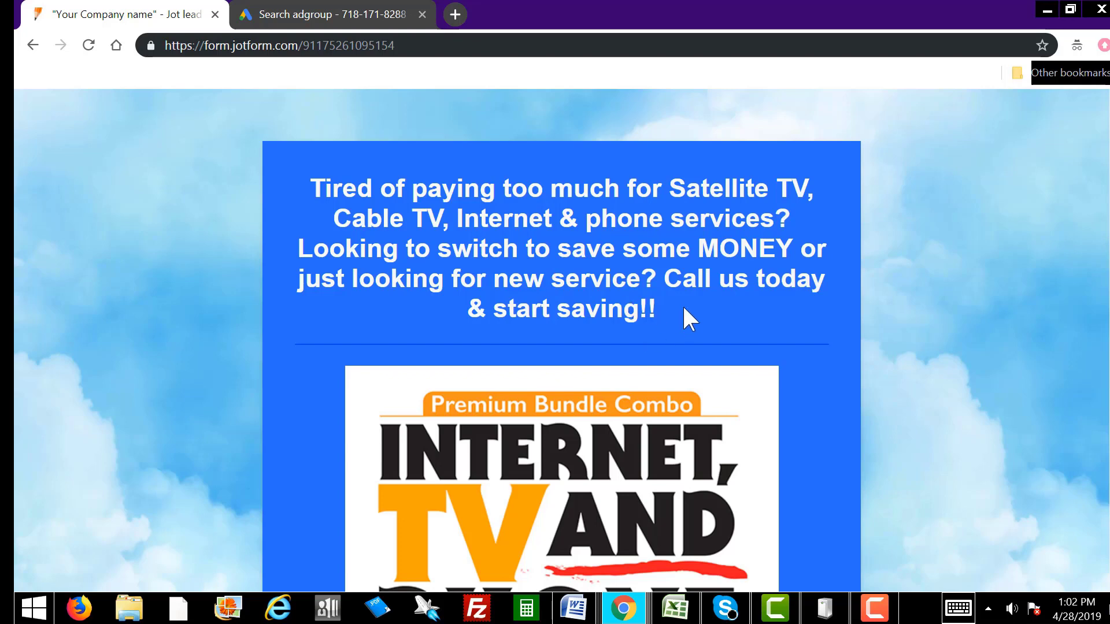
click(349, 13)
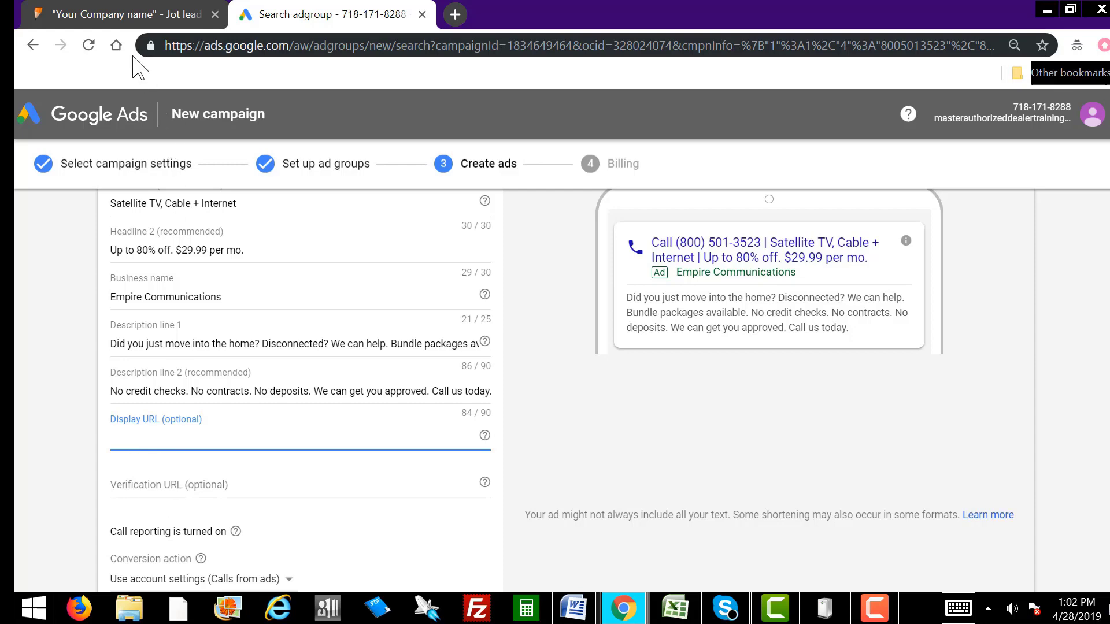
click(97, 18)
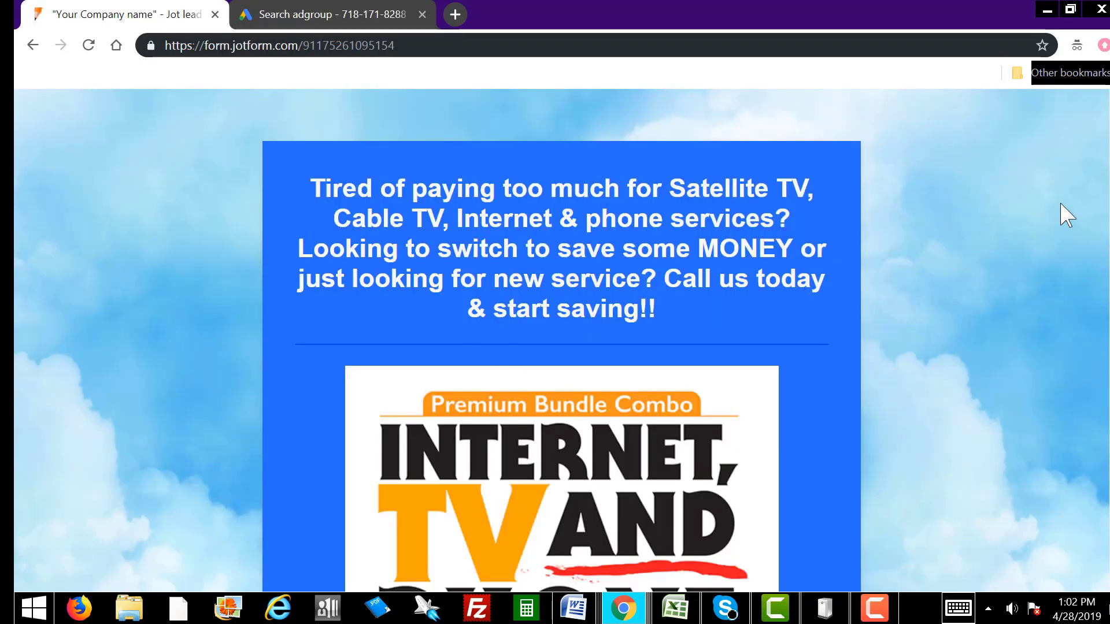
Step: Scroll down the JotForm page to the lead form's name, phone, email and address fields
scroll(561, 341, down, 4)
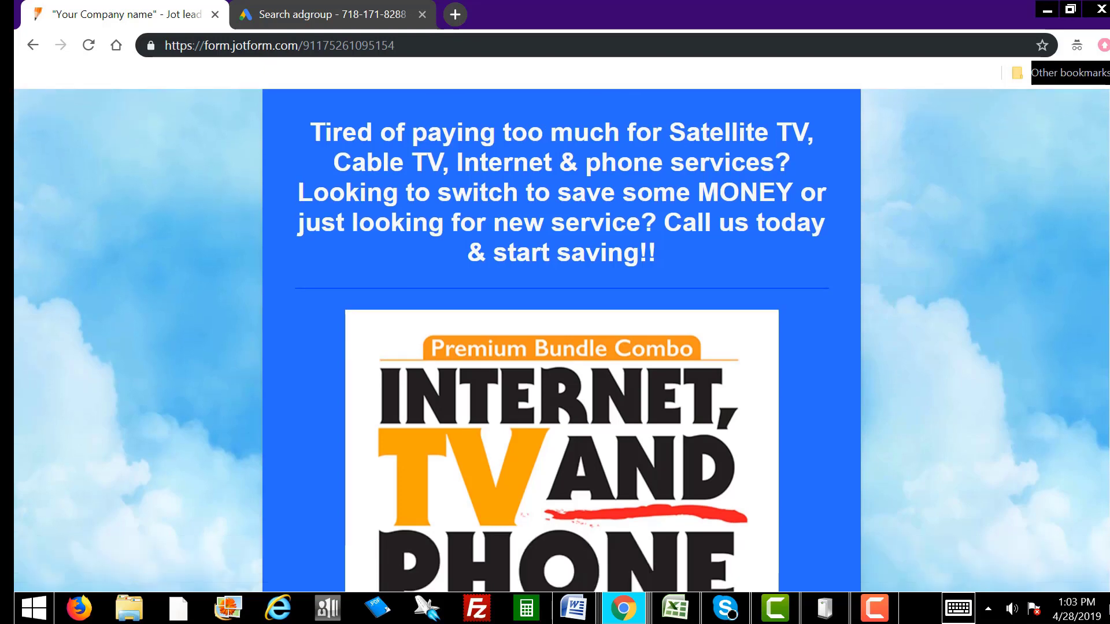
scroll(561, 341, down, 5)
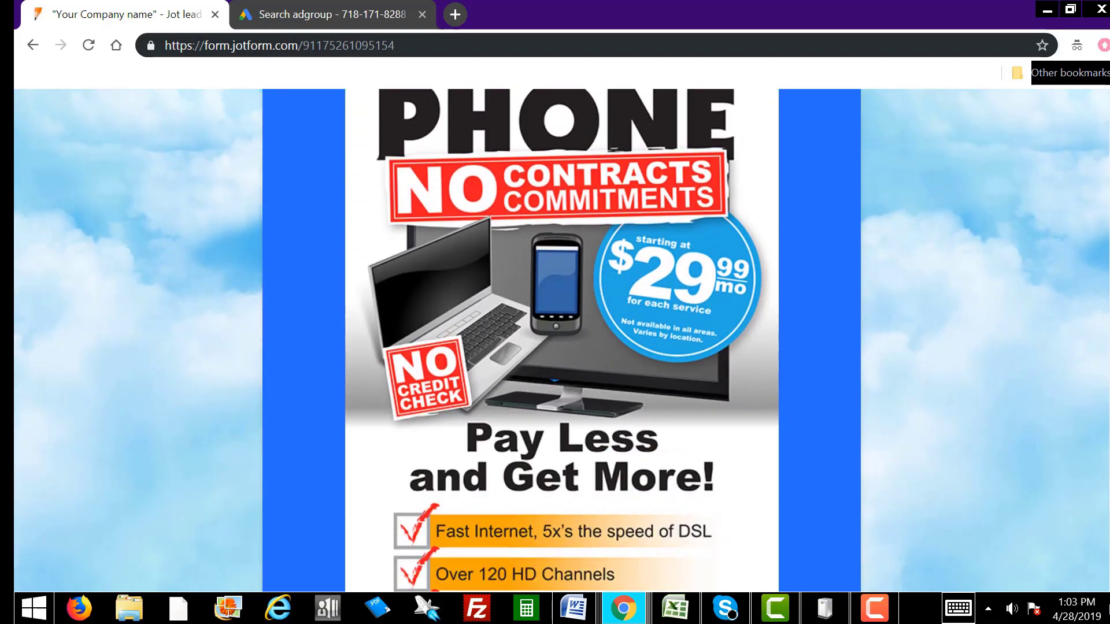
scroll(561, 341, down, 1)
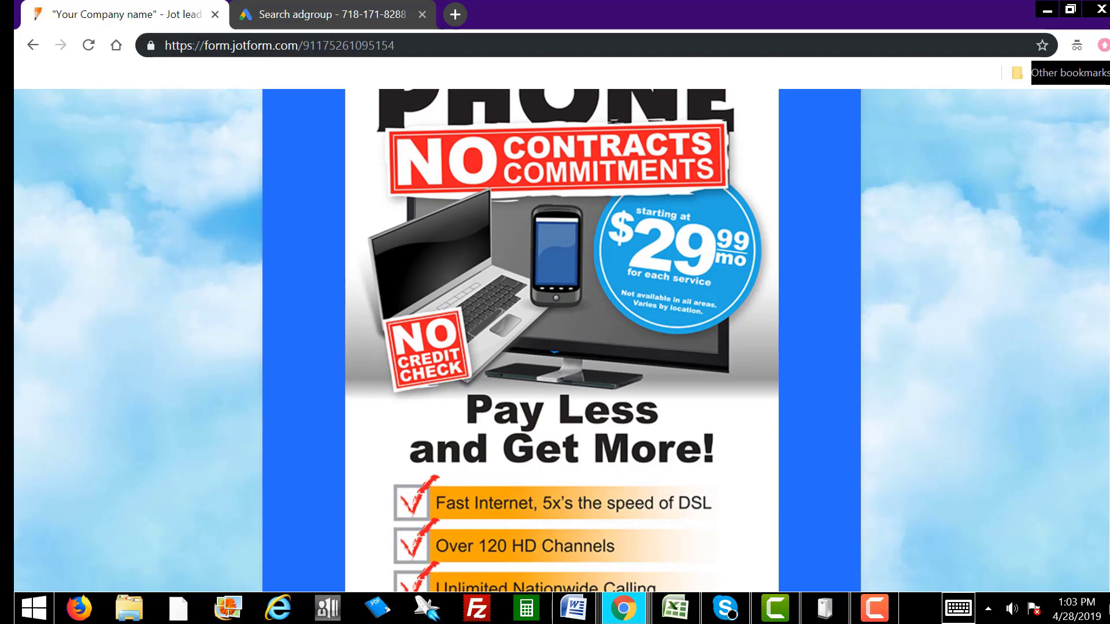
scroll(560, 341, down, 5)
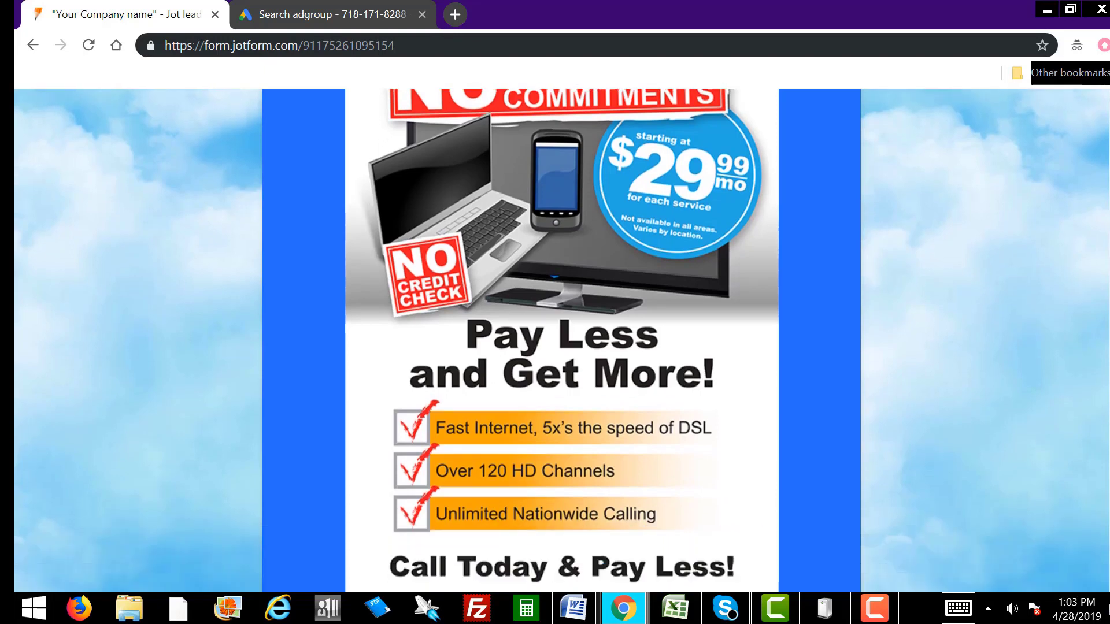
scroll(560, 341, down, 6)
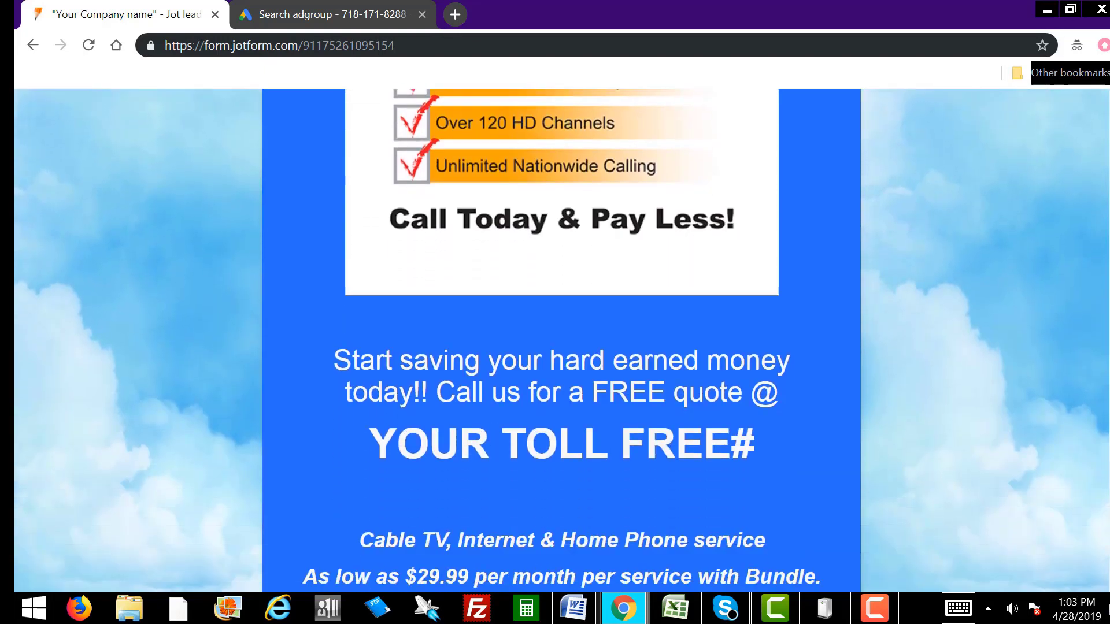
scroll(560, 341, down, 1)
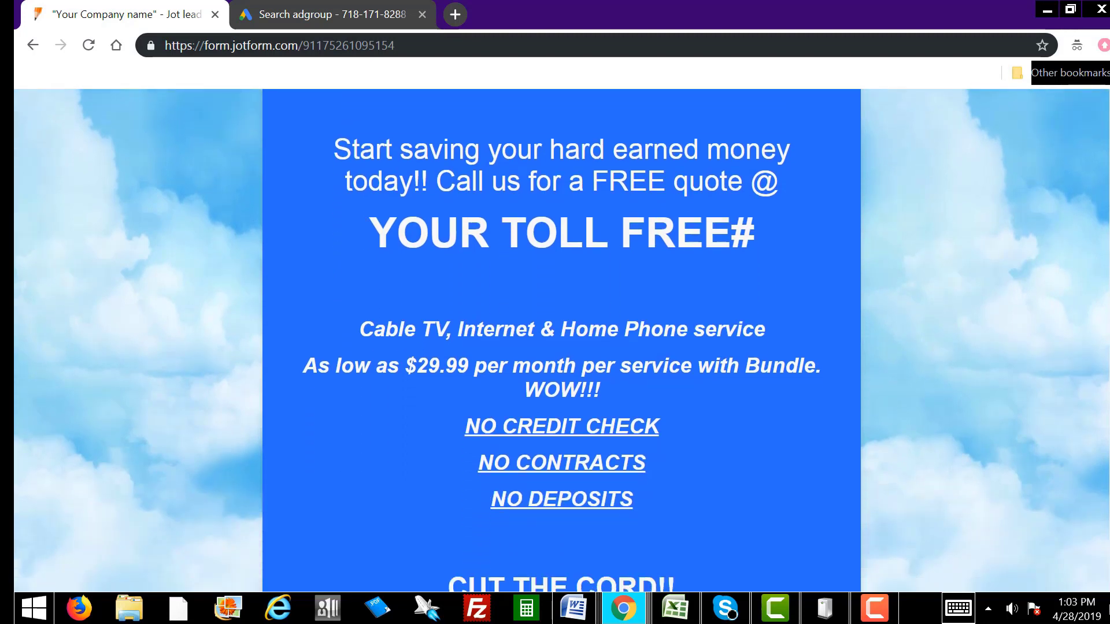
scroll(560, 341, down, 2)
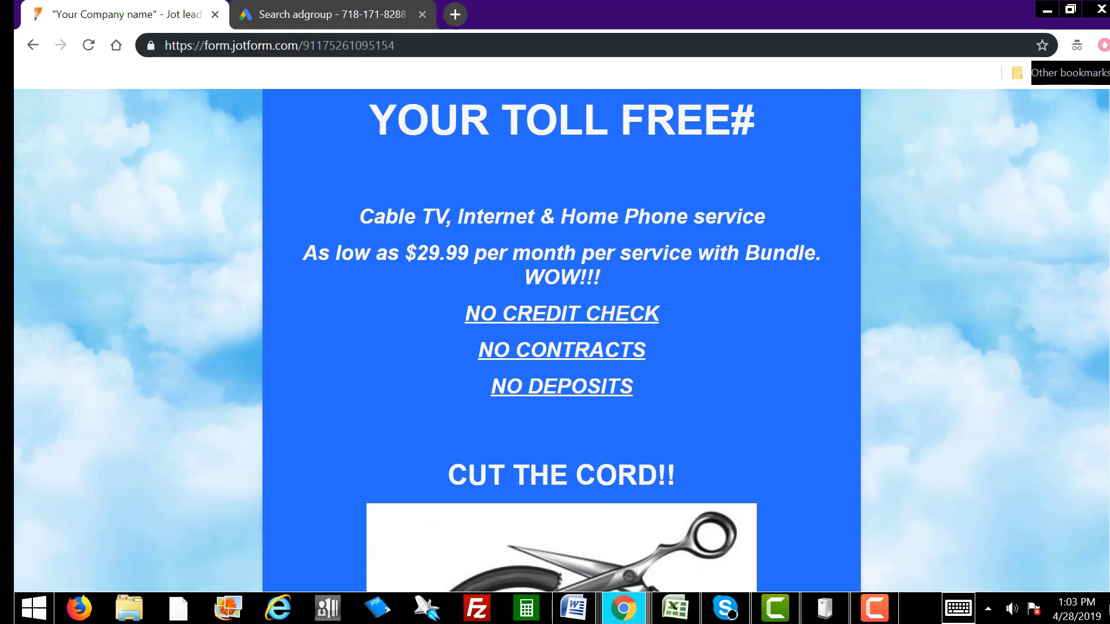
scroll(561, 341, down, 1)
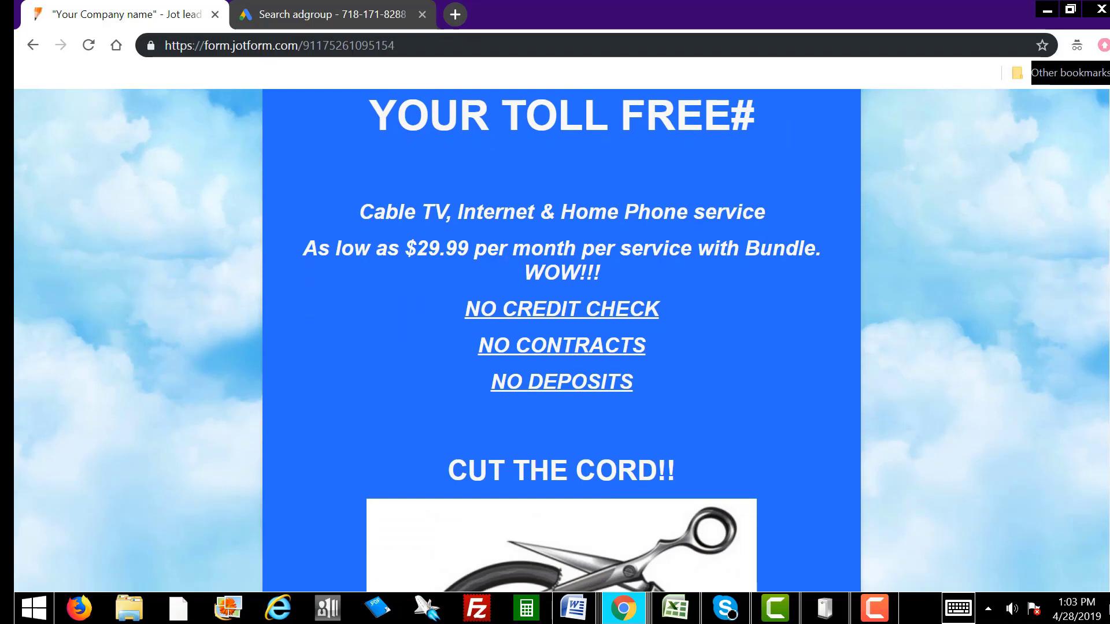
scroll(561, 341, down, 1)
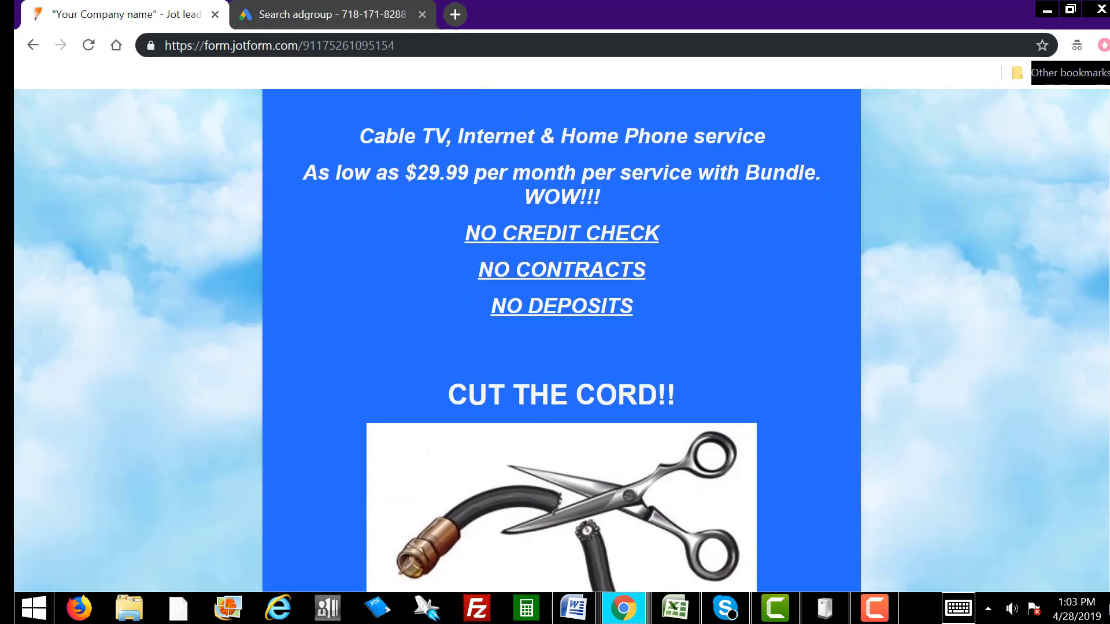
scroll(561, 341, down, 1)
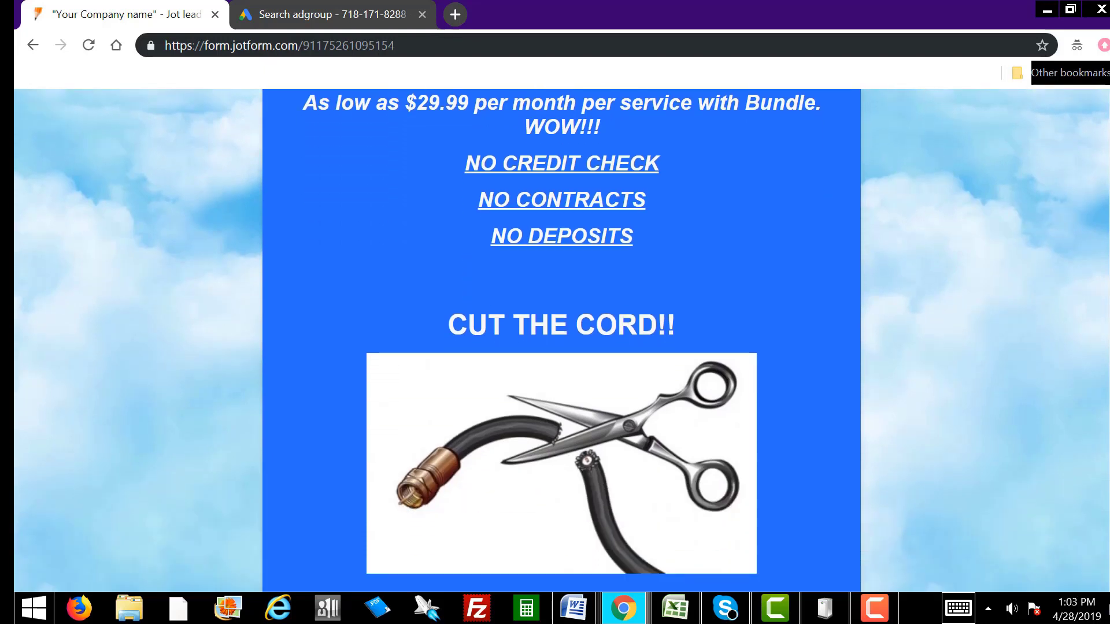
scroll(560, 341, down, 4)
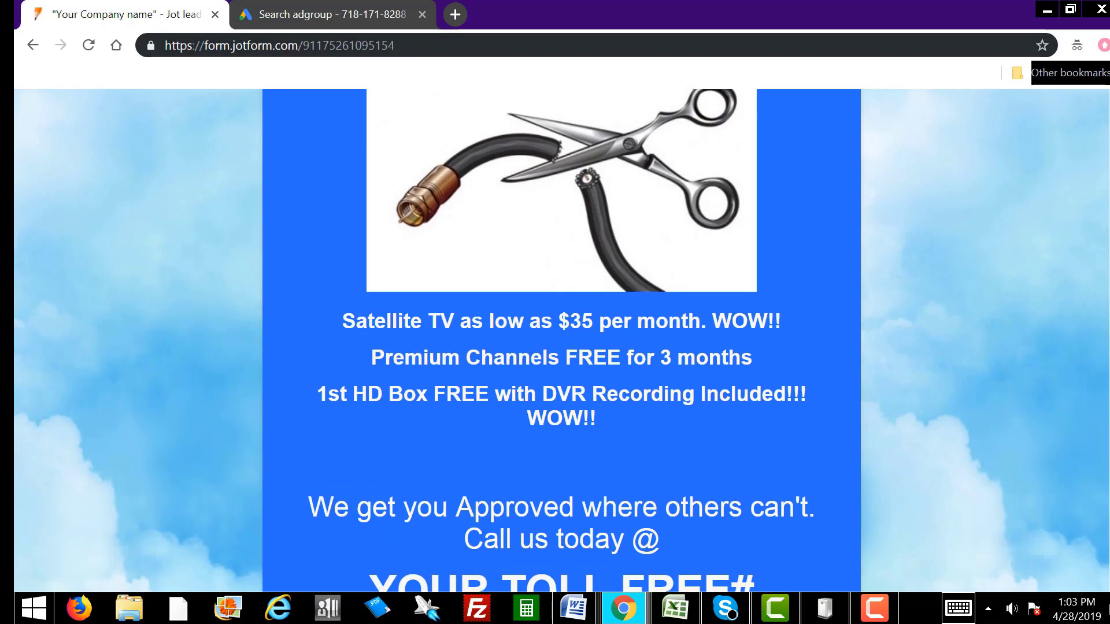
scroll(560, 341, down, 2)
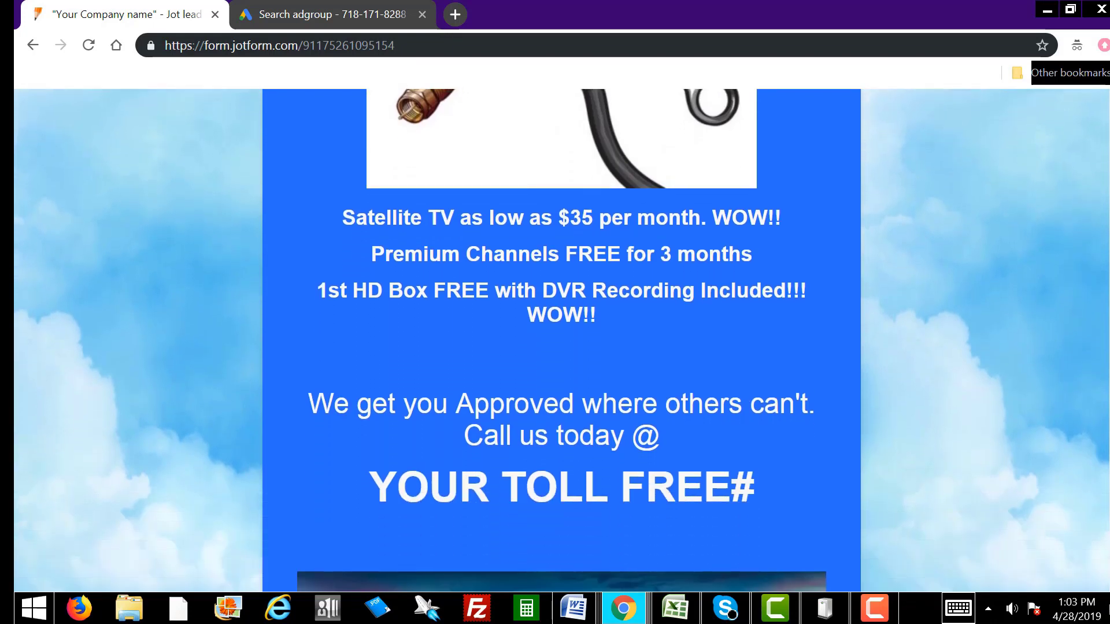
scroll(560, 341, down, 3)
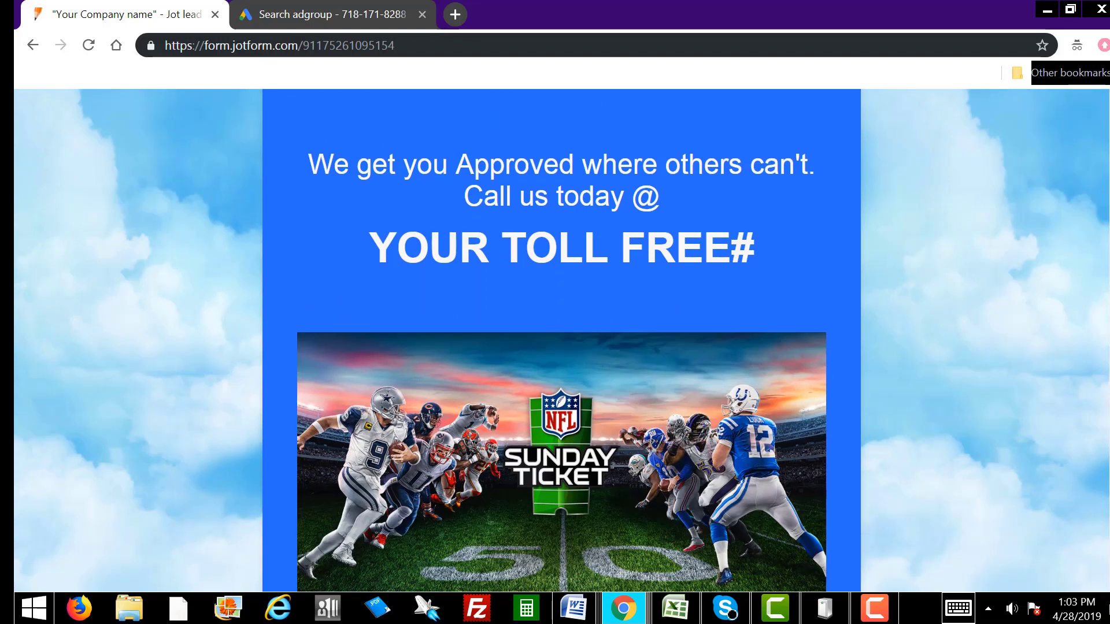
scroll(1106, 382, down, 3)
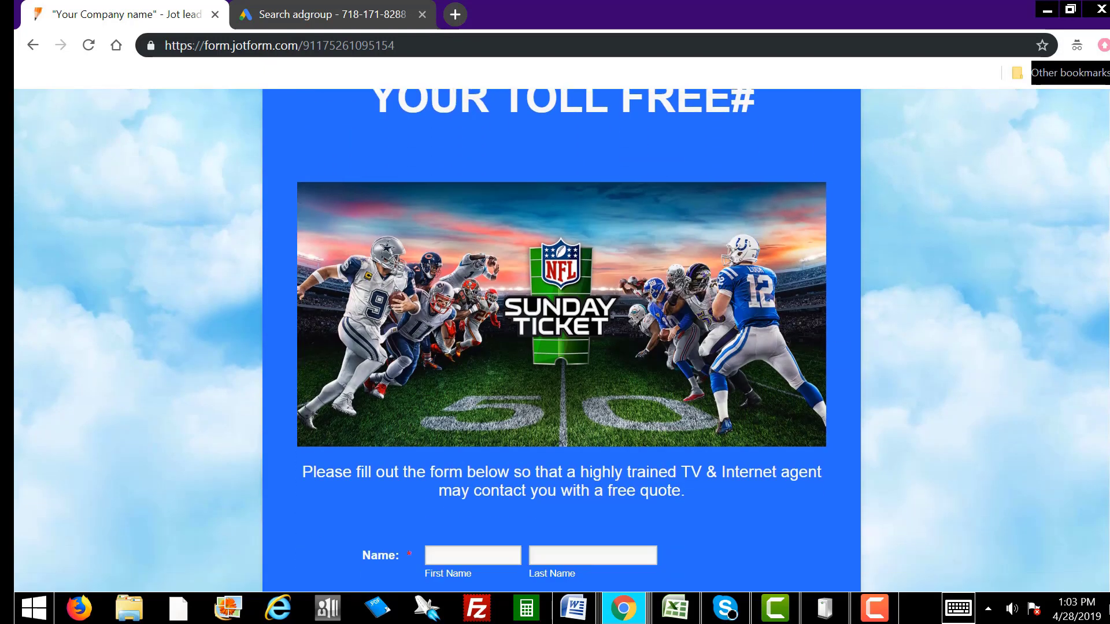
scroll(561, 341, down, 5)
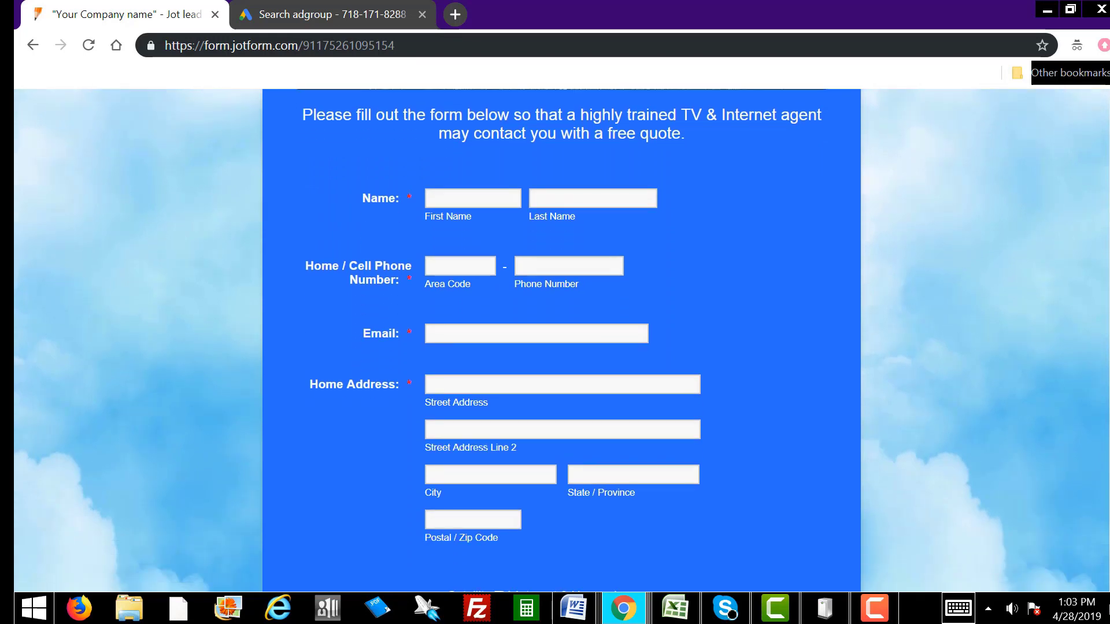
Step: Look through the form's best-time-to-call choices without picking one
scroll(1107, 493, down, 5)
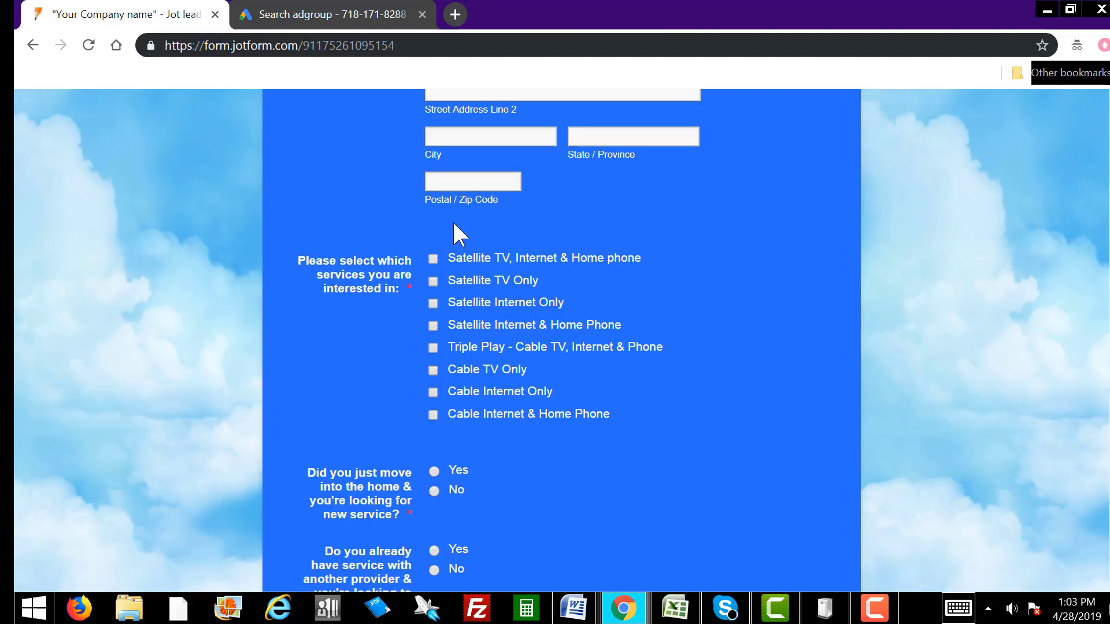
scroll(555, 347, down, 5)
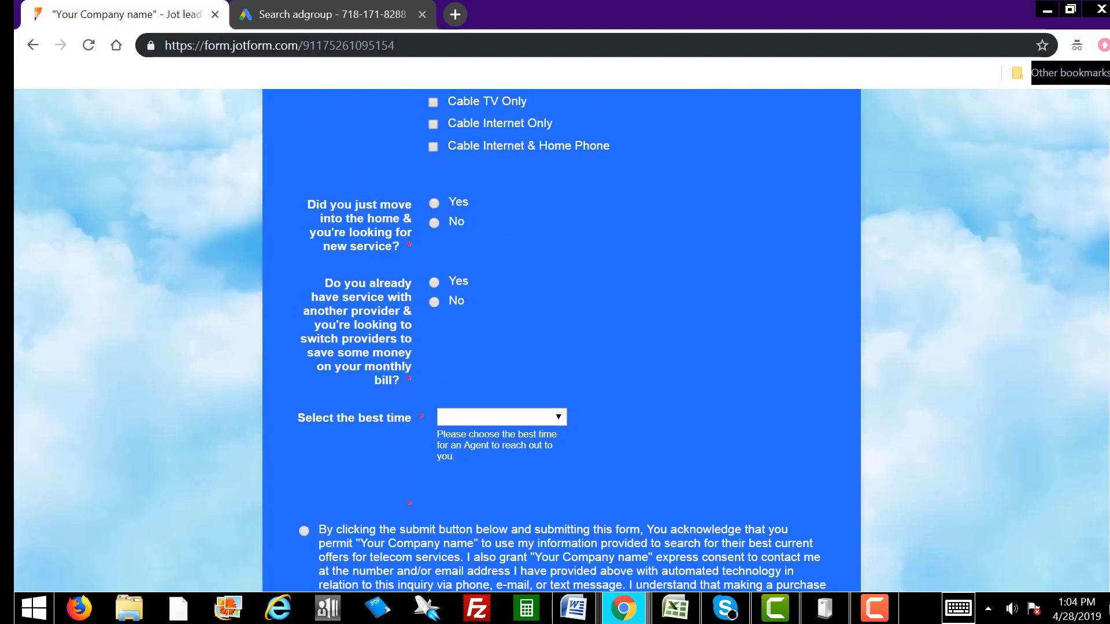
click(543, 417)
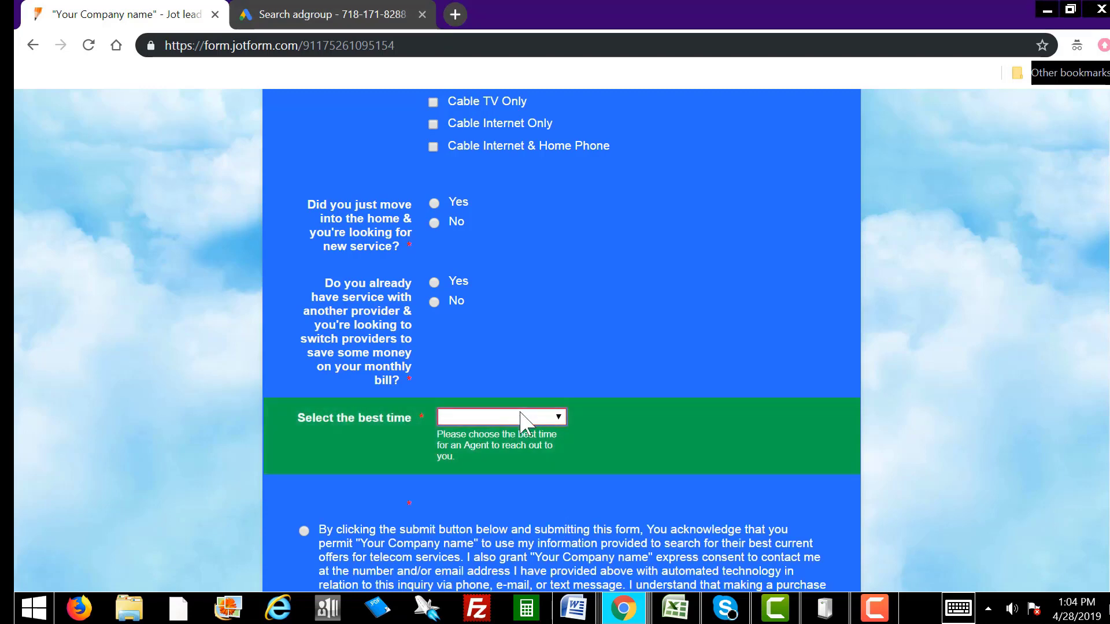
click(518, 417)
click(723, 446)
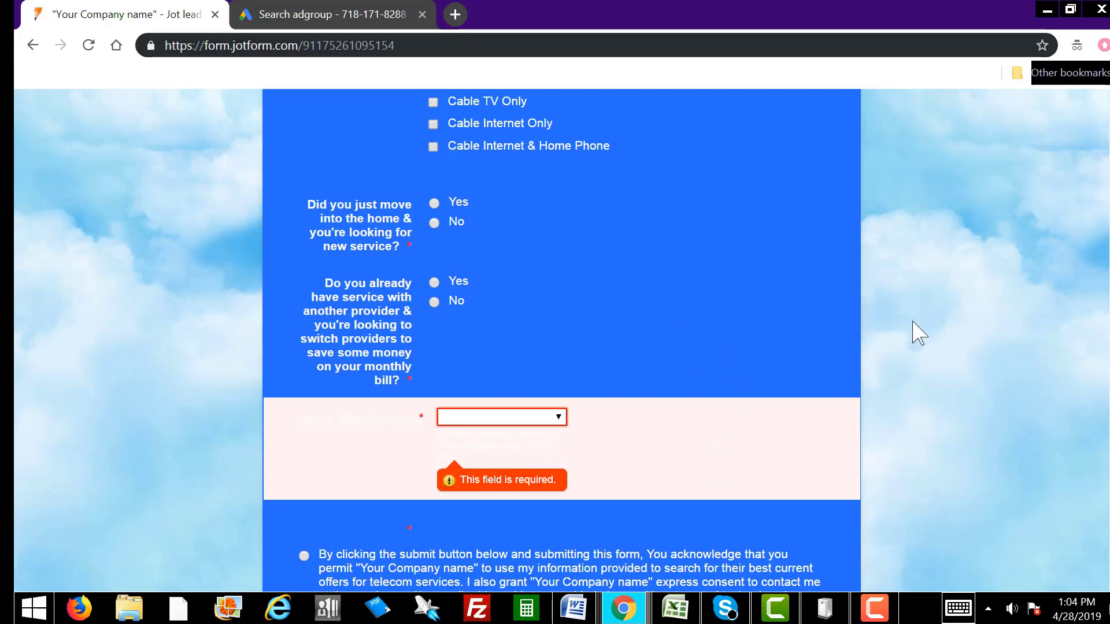
click(552, 420)
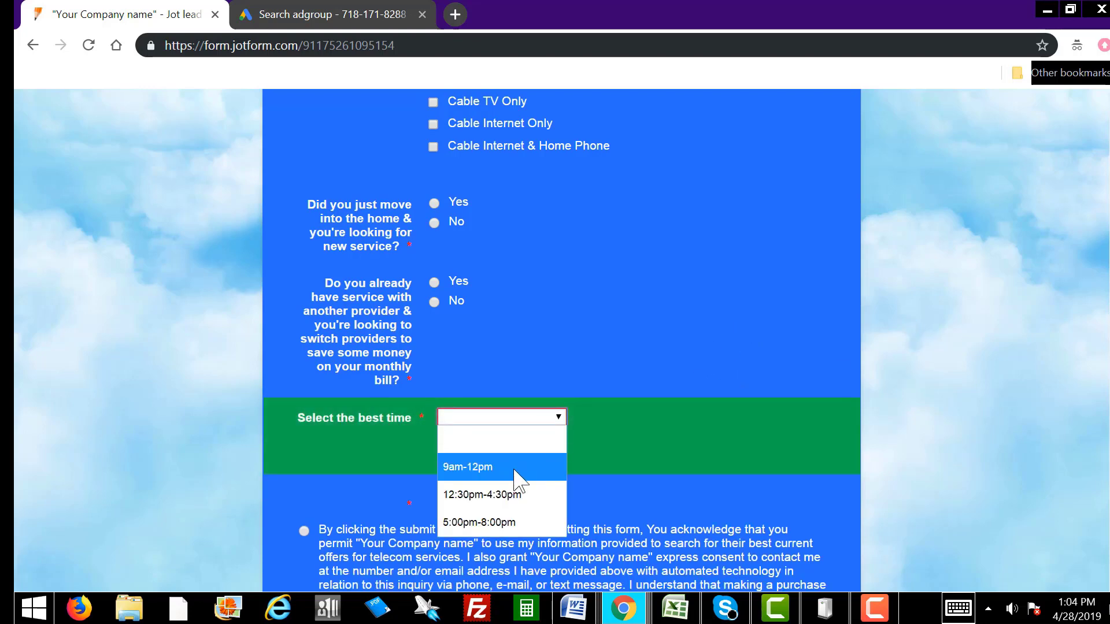
click(575, 306)
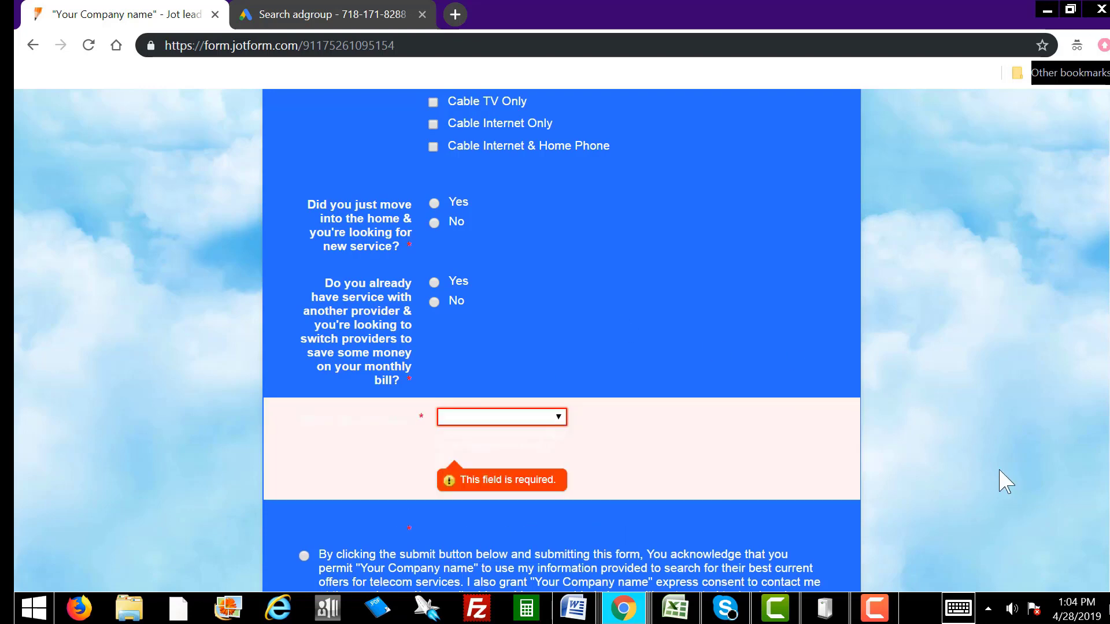
Step: Tick the consent statement above Submit, then return to the top of the page
scroll(555, 341, up, 4)
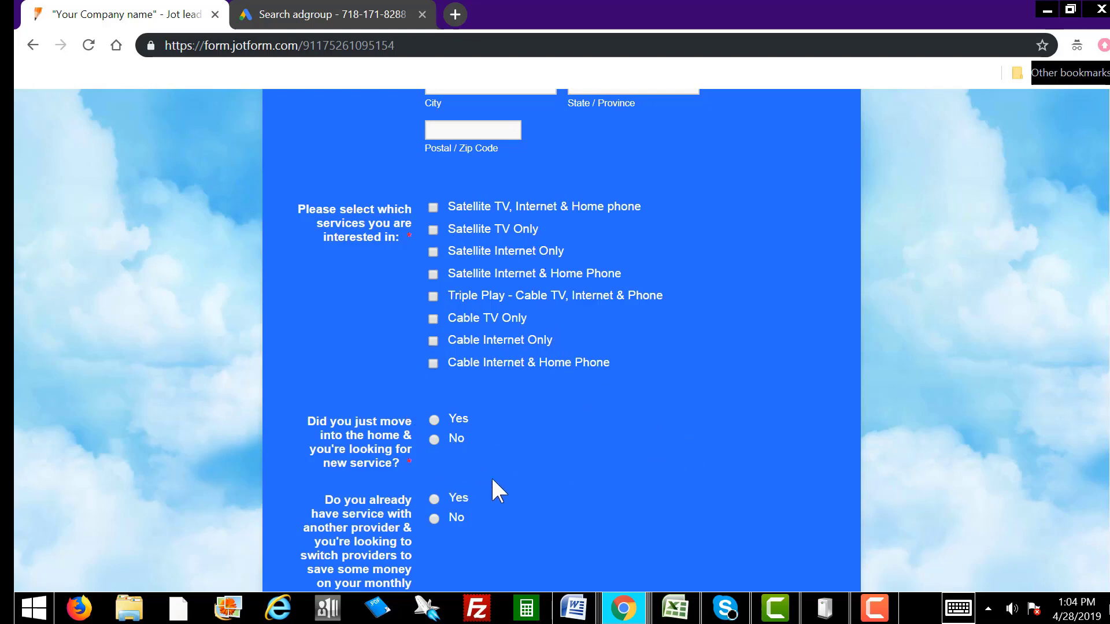
scroll(1107, 481, down, 1)
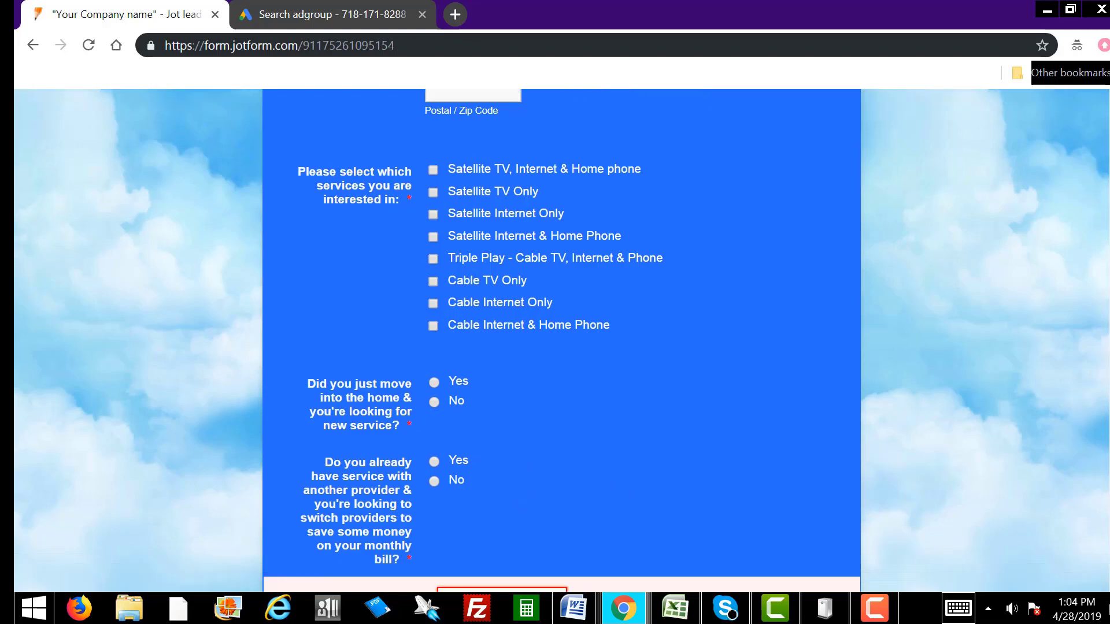
scroll(497, 528, down, 1)
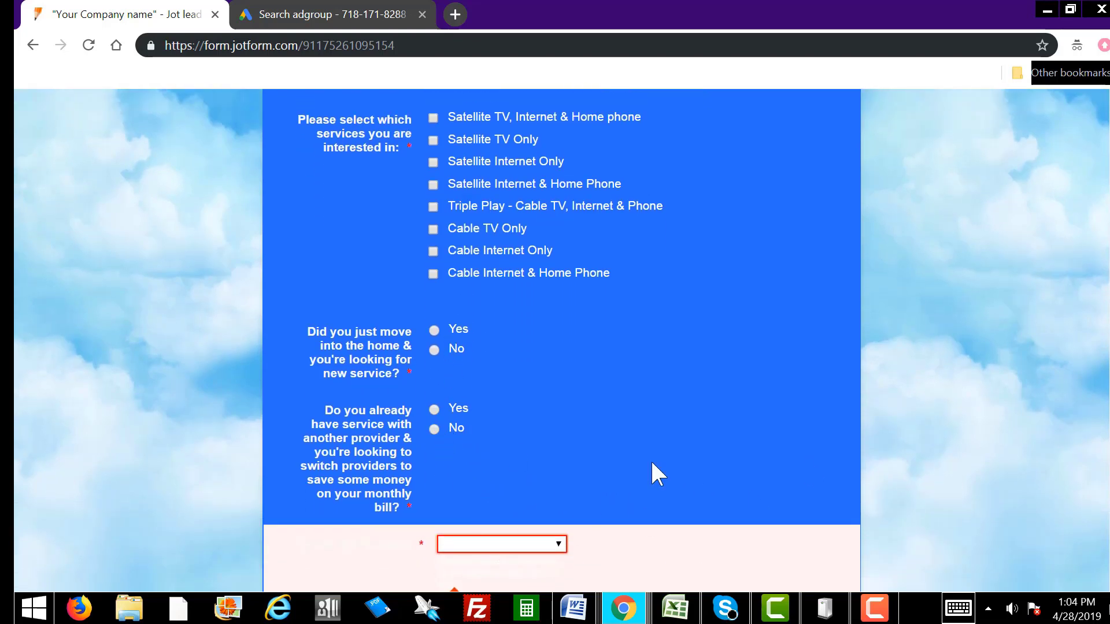
scroll(1100, 515, down, 5)
scroll(1066, 543, down, 1)
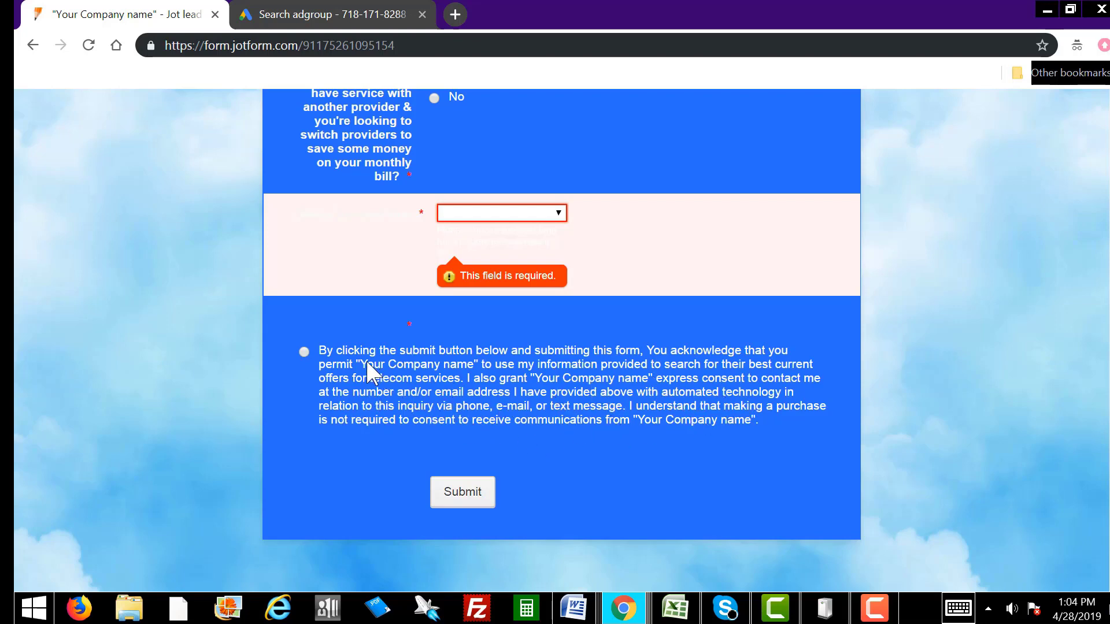
click(453, 371)
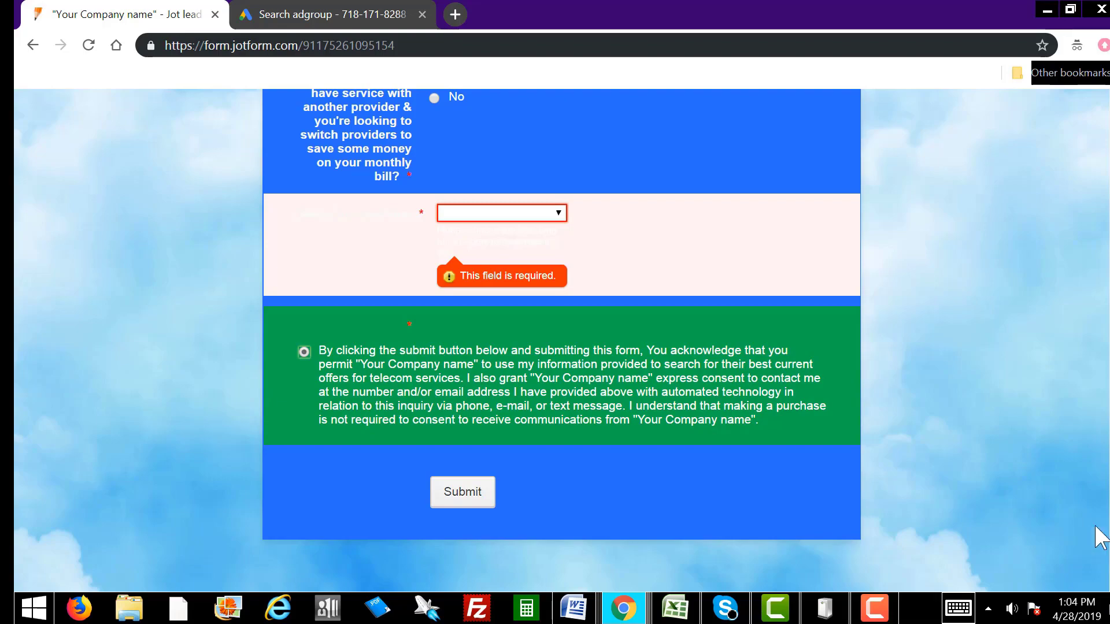
scroll(1105, 520, up, 8)
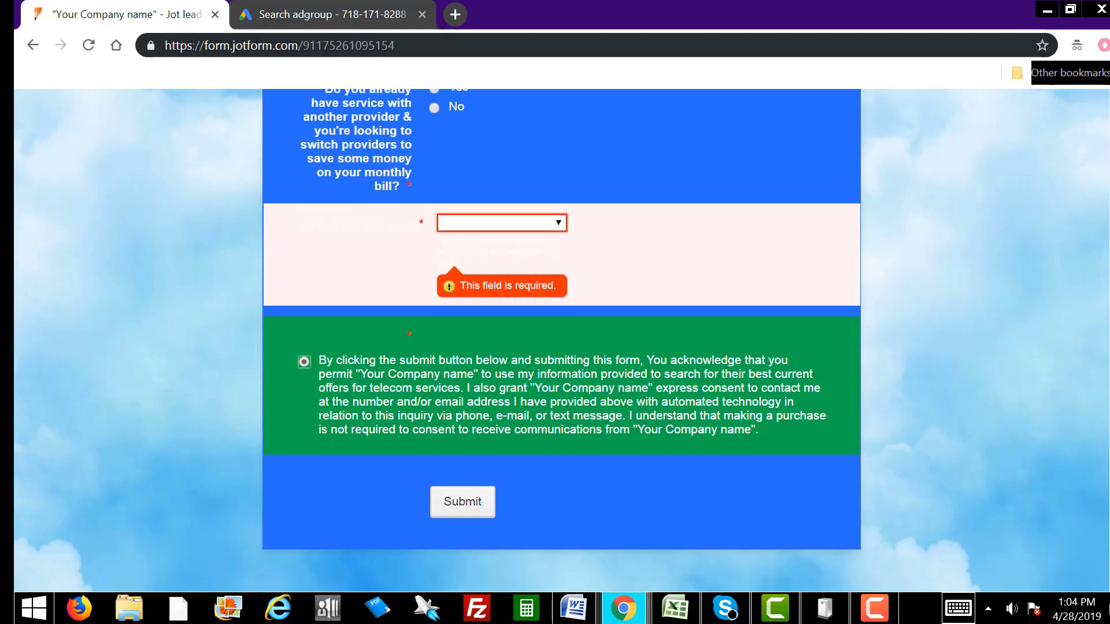
scroll(1101, 306, up, 15)
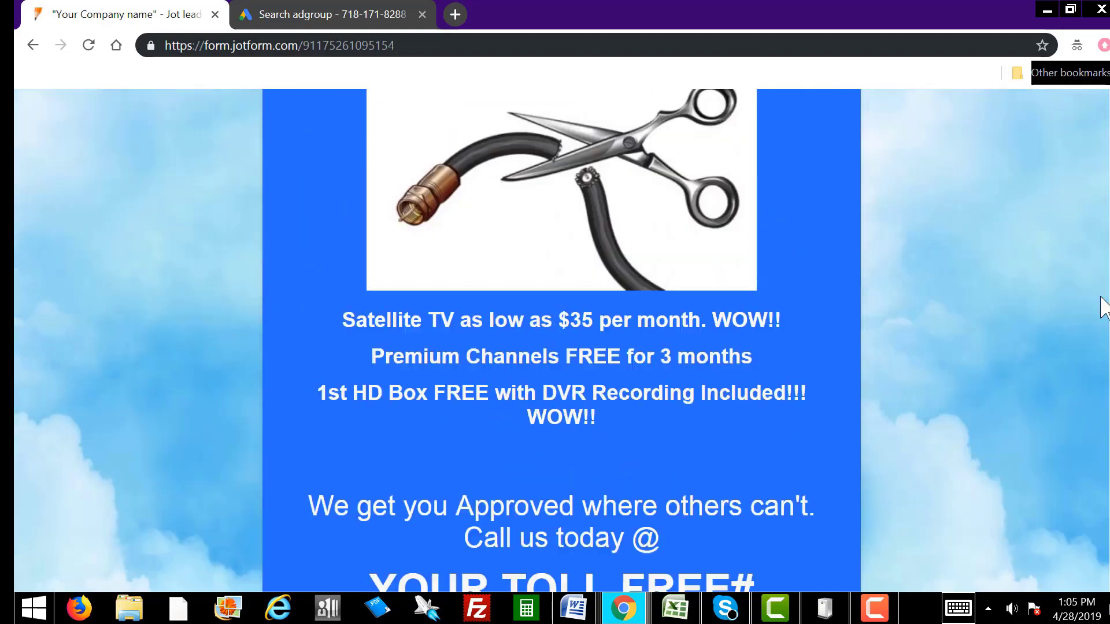
scroll(1084, 166, up, 8)
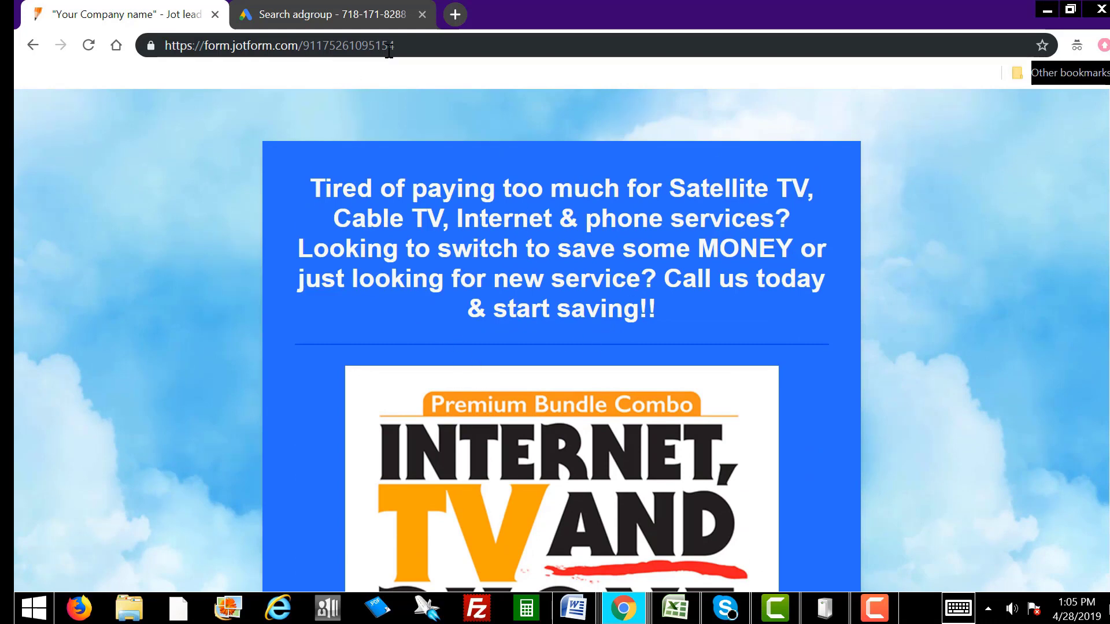
Step: Copy the JotForm page address and paste it as the ad's Display URL
drag(396, 46, 144, 40)
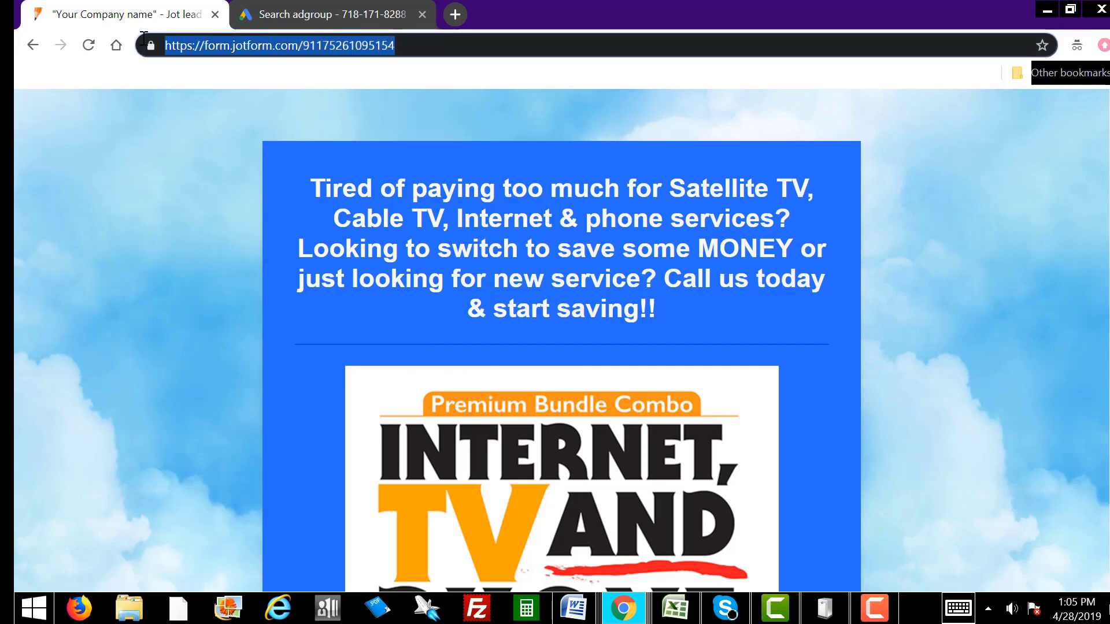
right_click(267, 45)
click(317, 110)
click(327, 18)
right_click(140, 440)
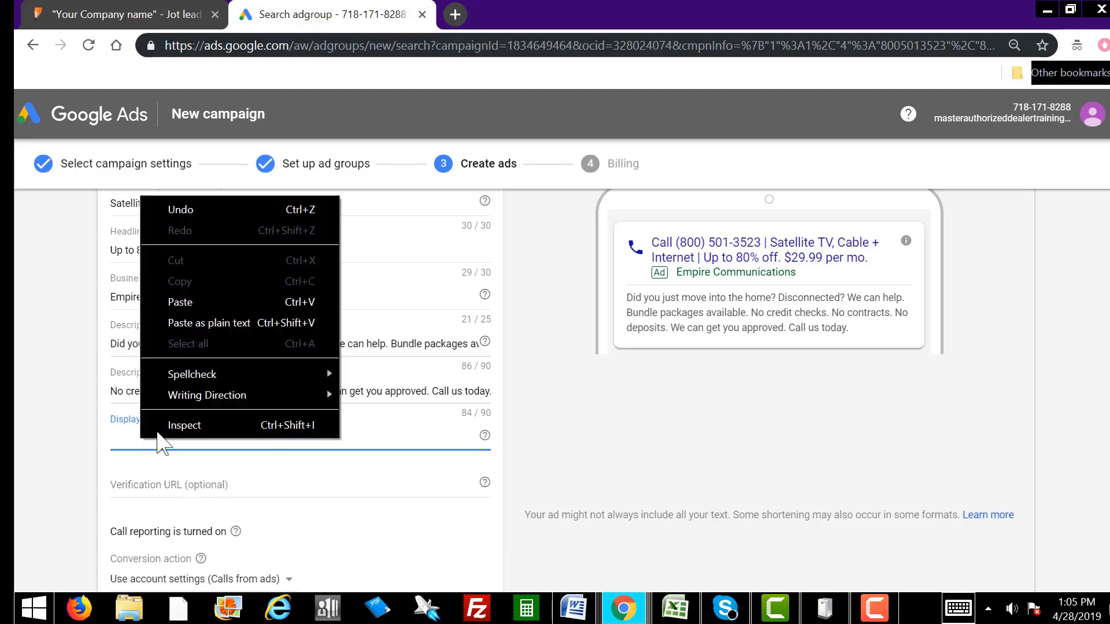
click(218, 304)
Step: Paste the same JotForm address as the Verification URL and finish the call-only ad
click(154, 486)
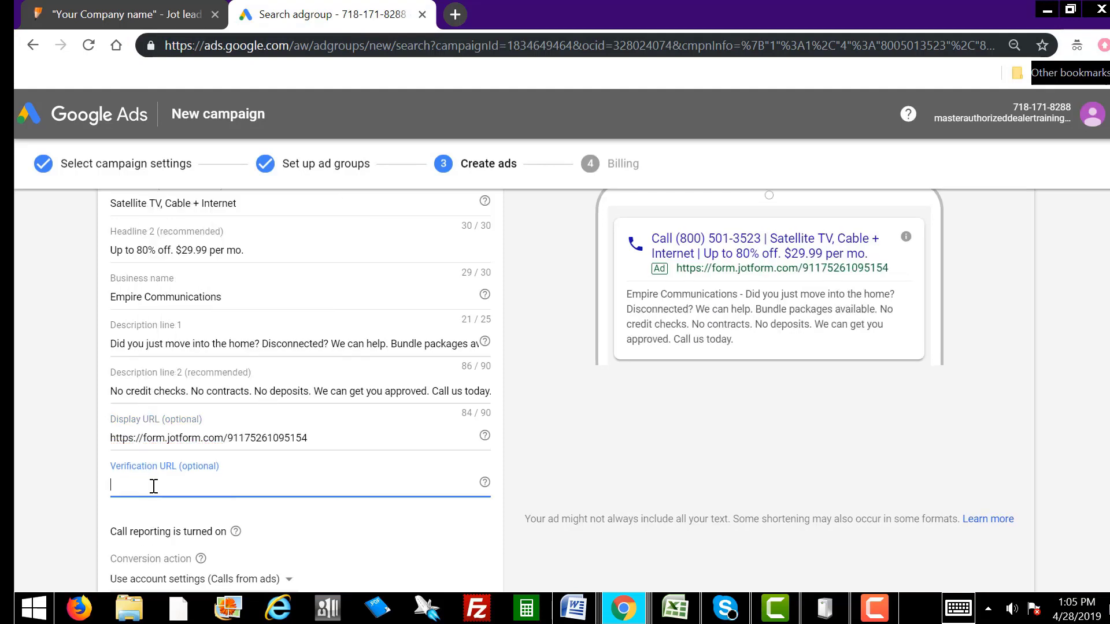
right_click(152, 491)
click(230, 349)
click(670, 437)
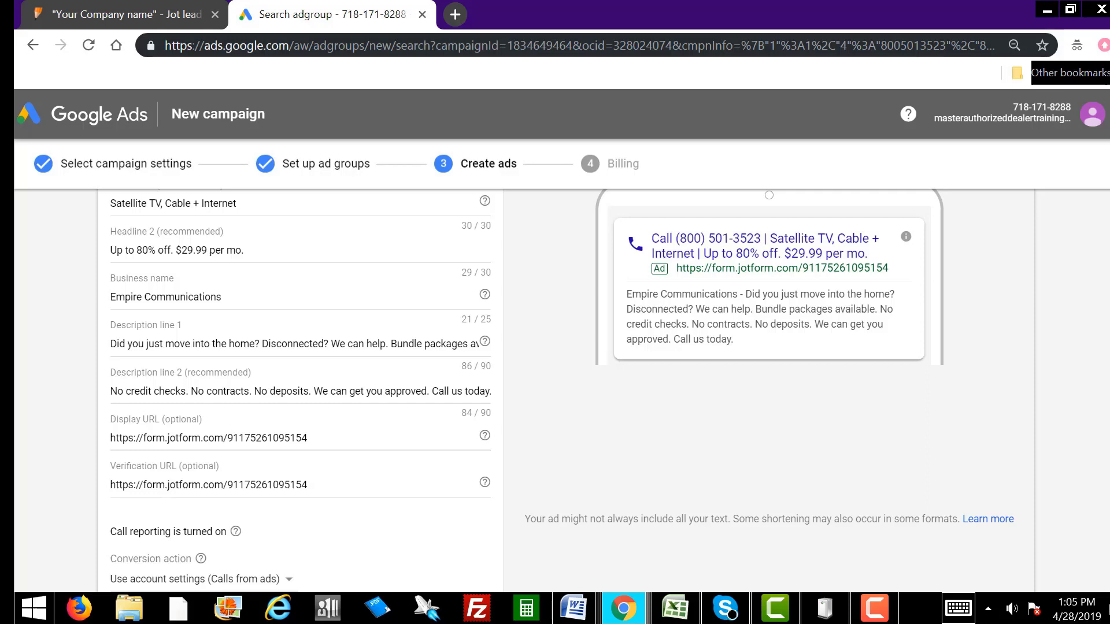
scroll(300, 346, down, 3)
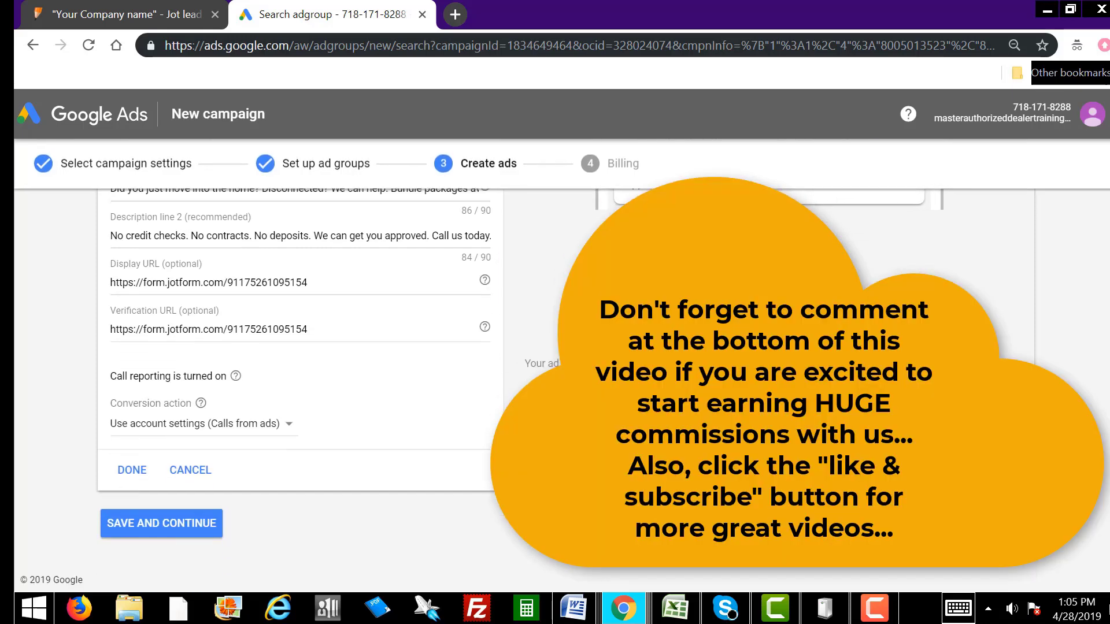
click(132, 471)
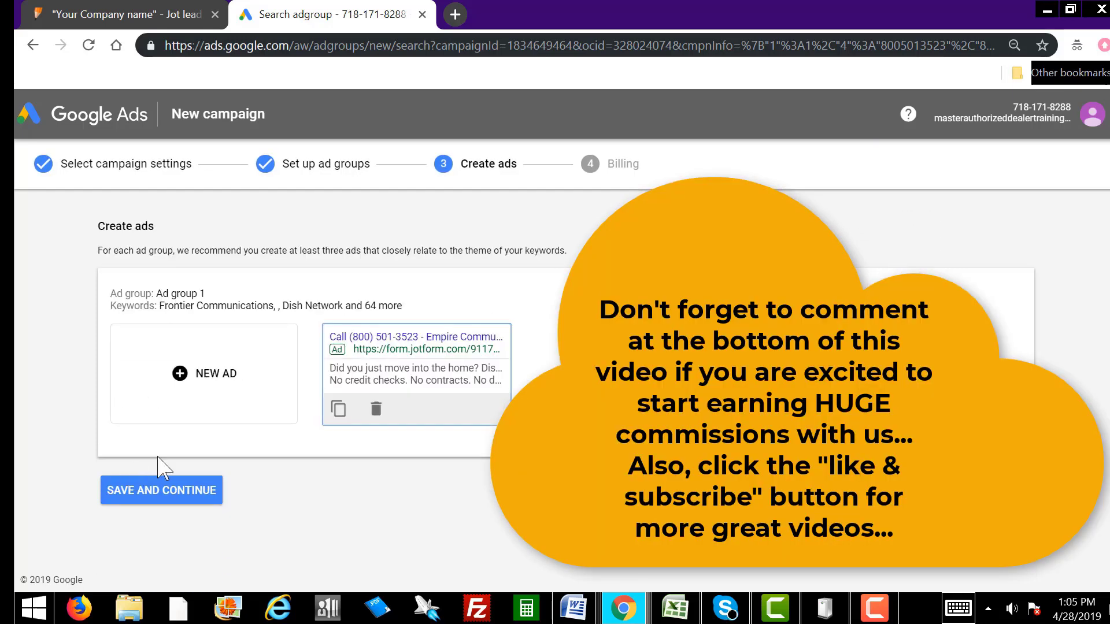
Step: Save the ads, review billing and submit it to reach the 'Congrats! You're all done.' page
click(192, 495)
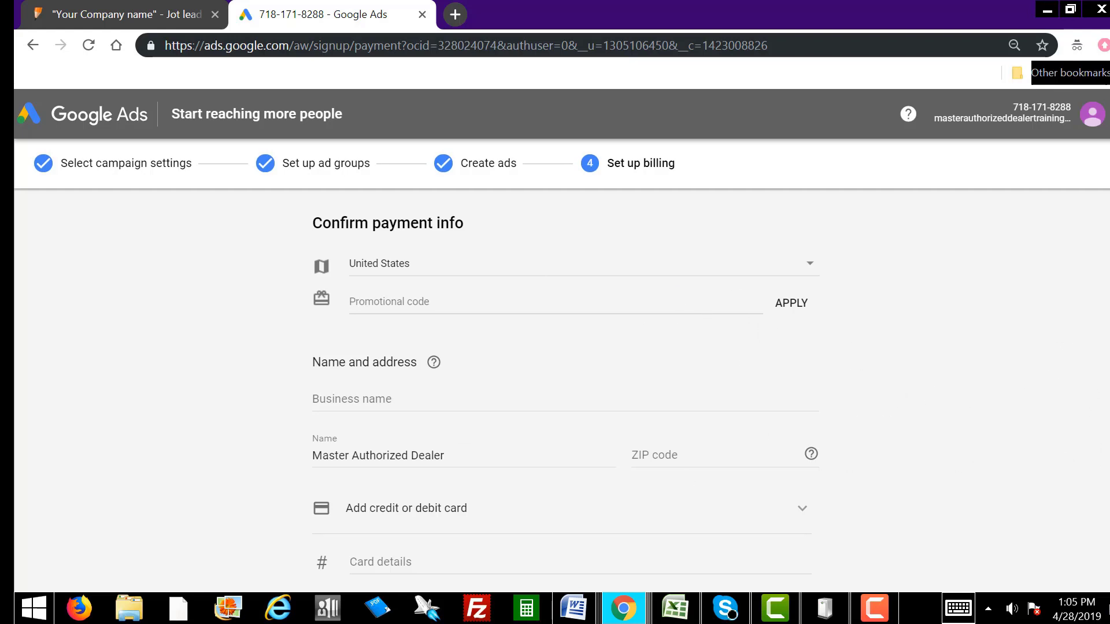
scroll(1108, 457, down, 3)
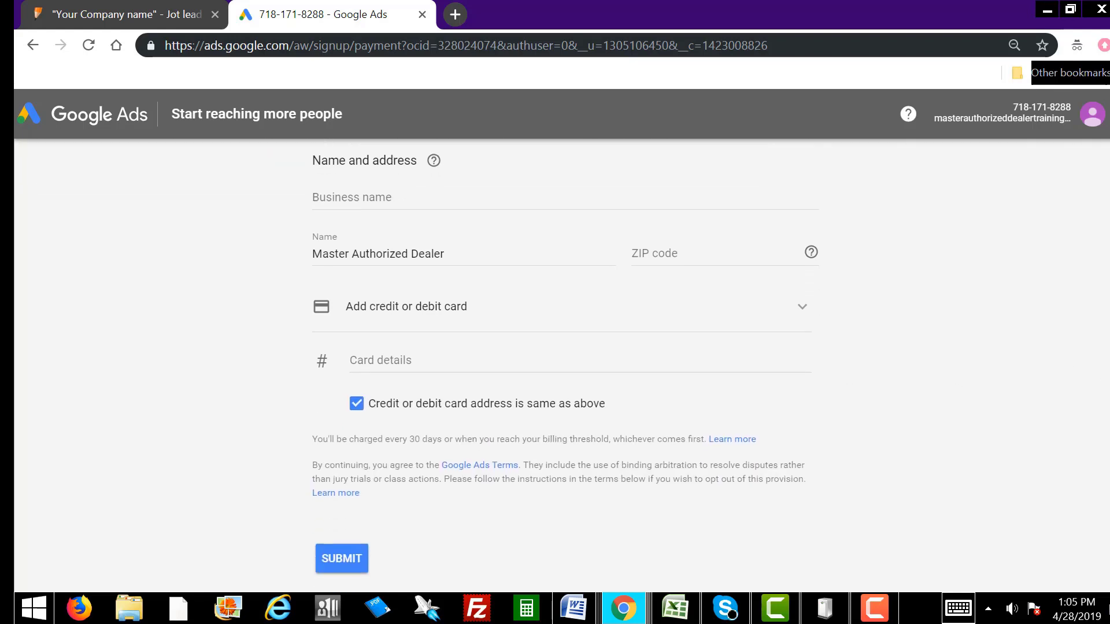
scroll(1108, 456, up, 1)
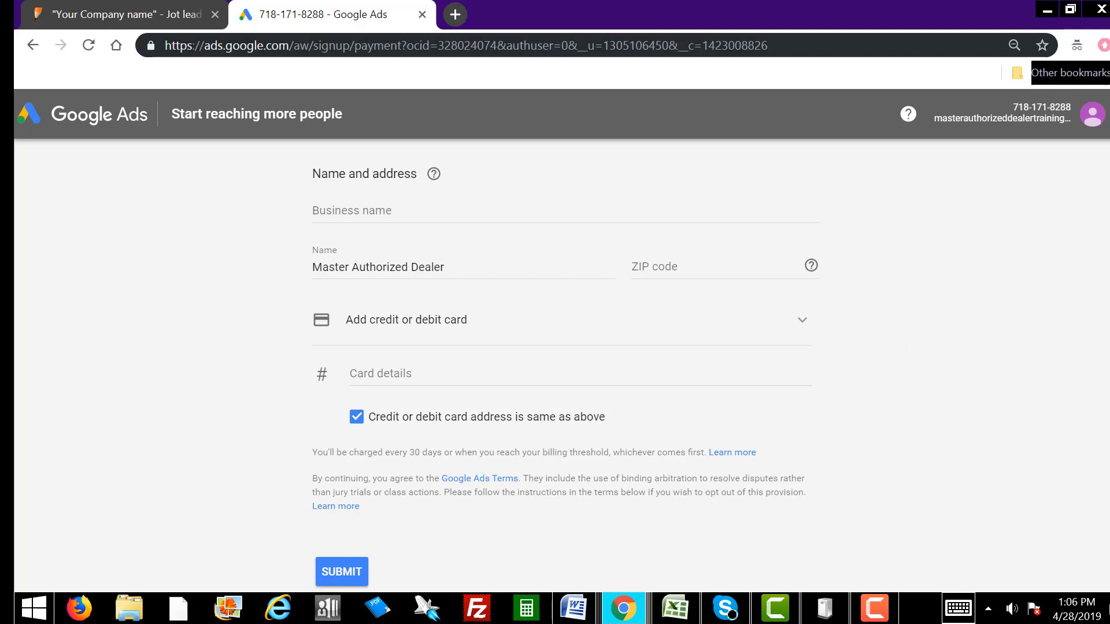
scroll(438, 364, up, 3)
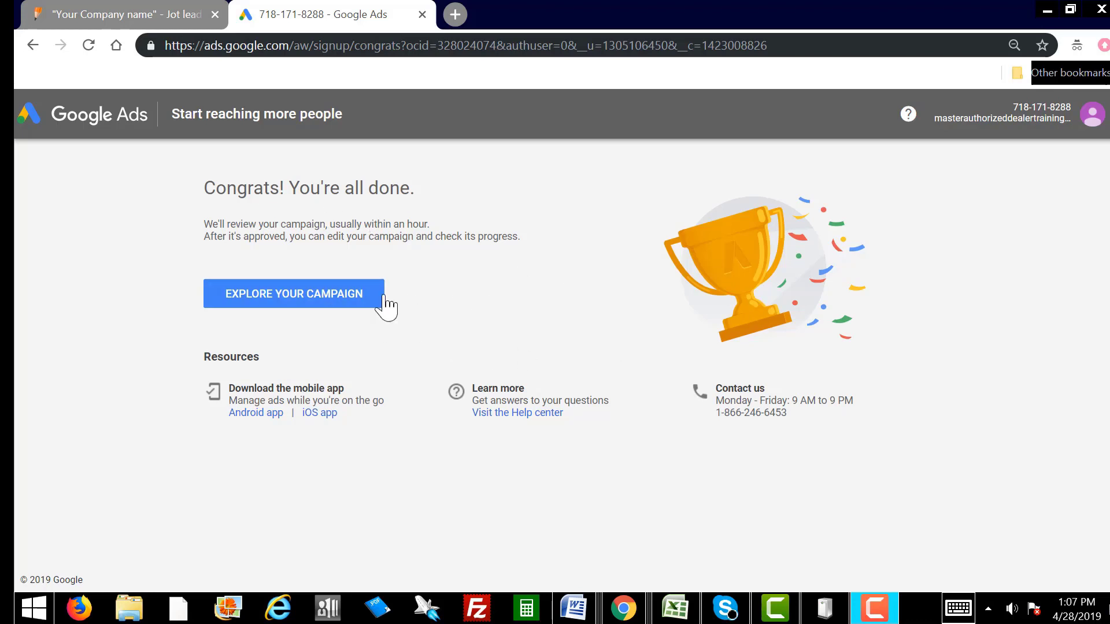
Step: Open the Telecom campaign's Ads & extensions list showing the call-only ad under review
click(327, 301)
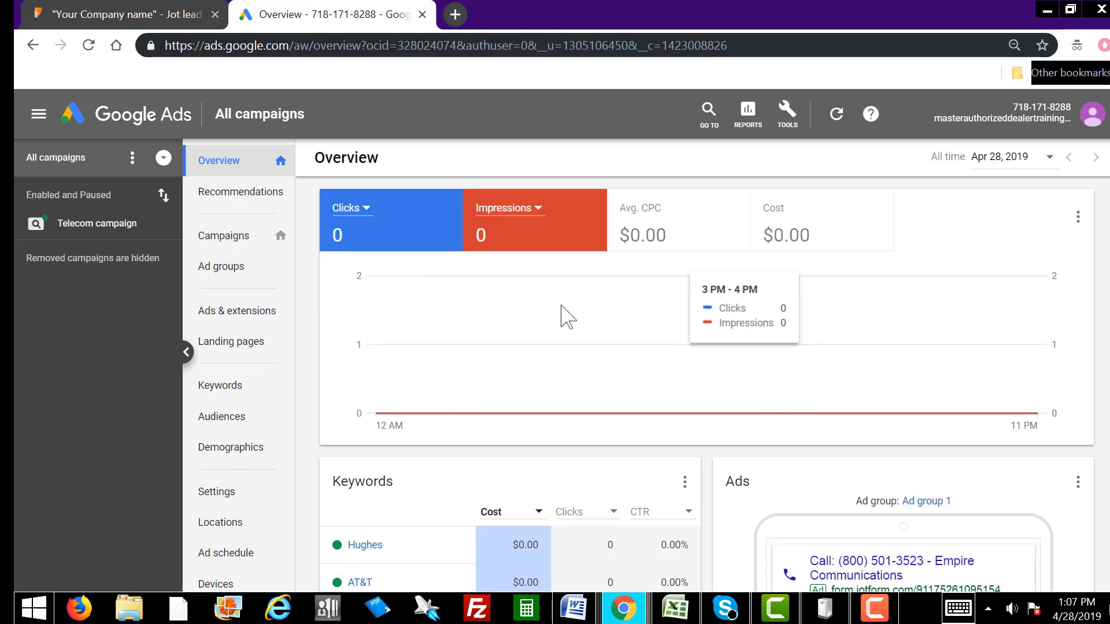
scroll(297, 359, down, 3)
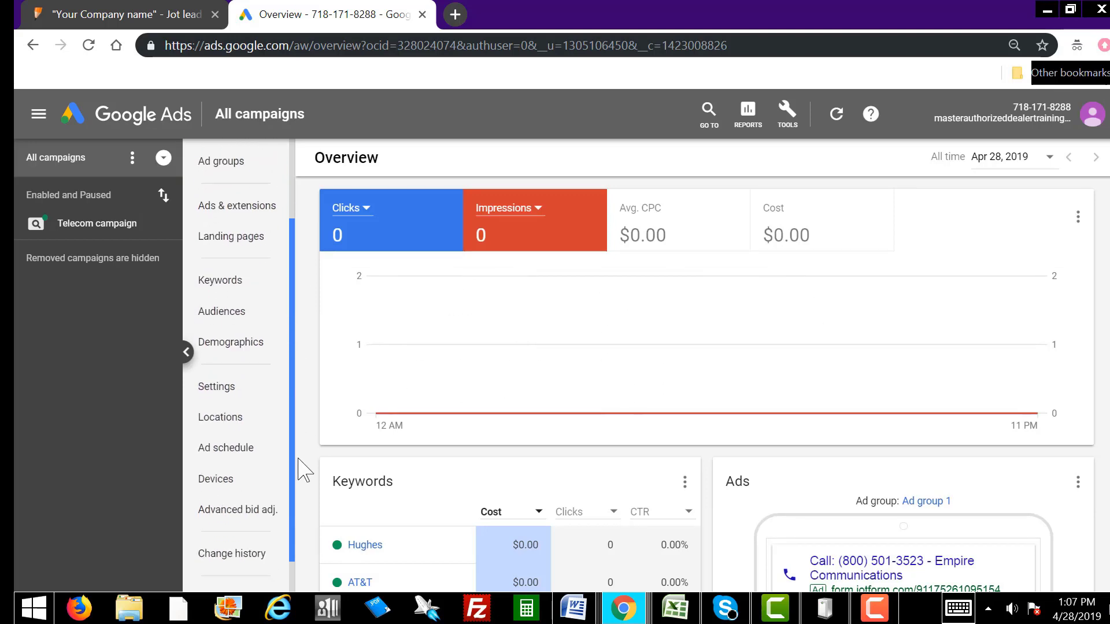
scroll(300, 441, up, 3)
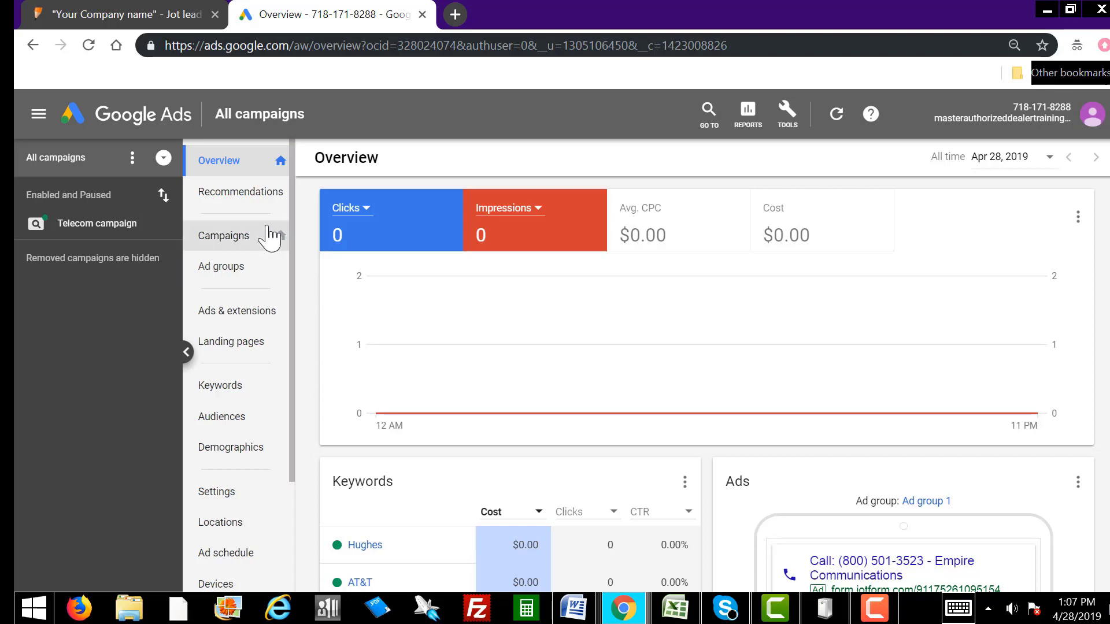
click(244, 315)
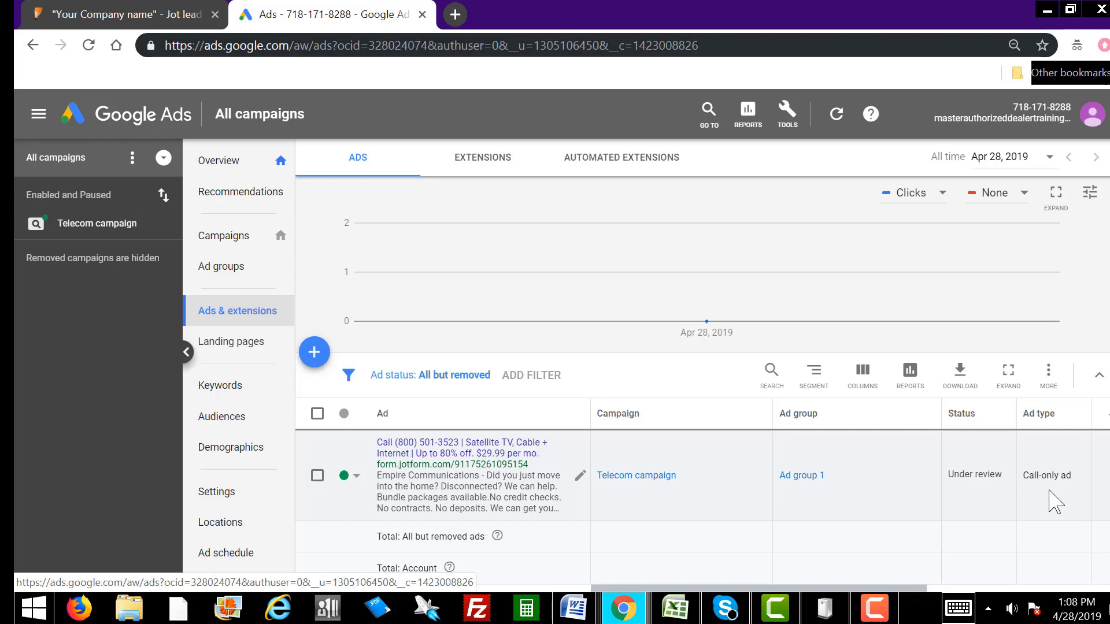
Step: Create a new Text ad from the Ads page's + menu
click(313, 352)
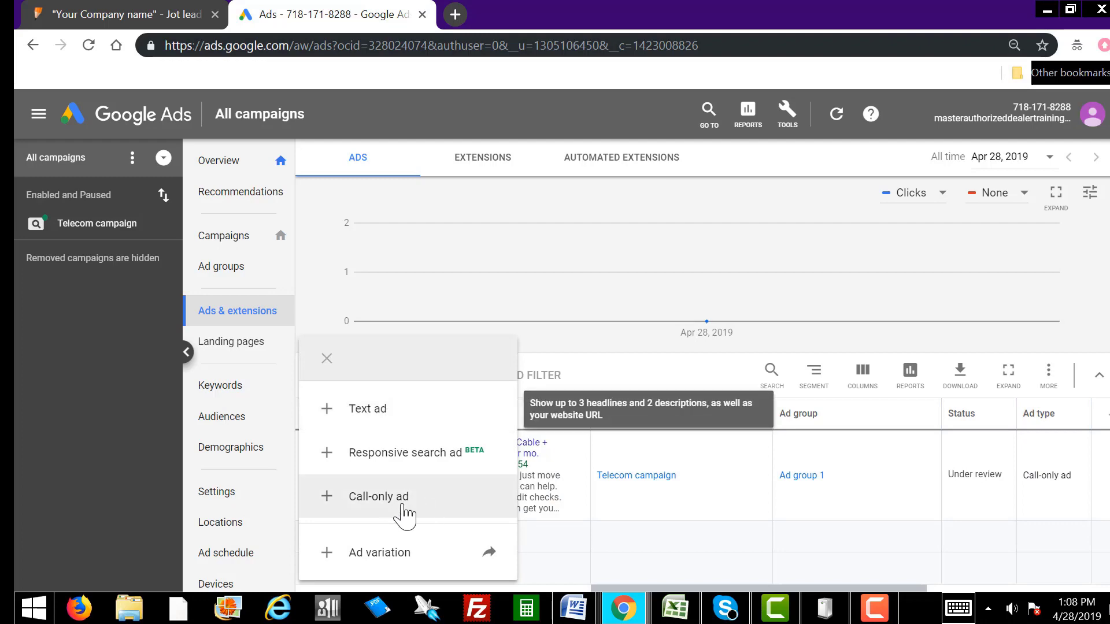
click(383, 412)
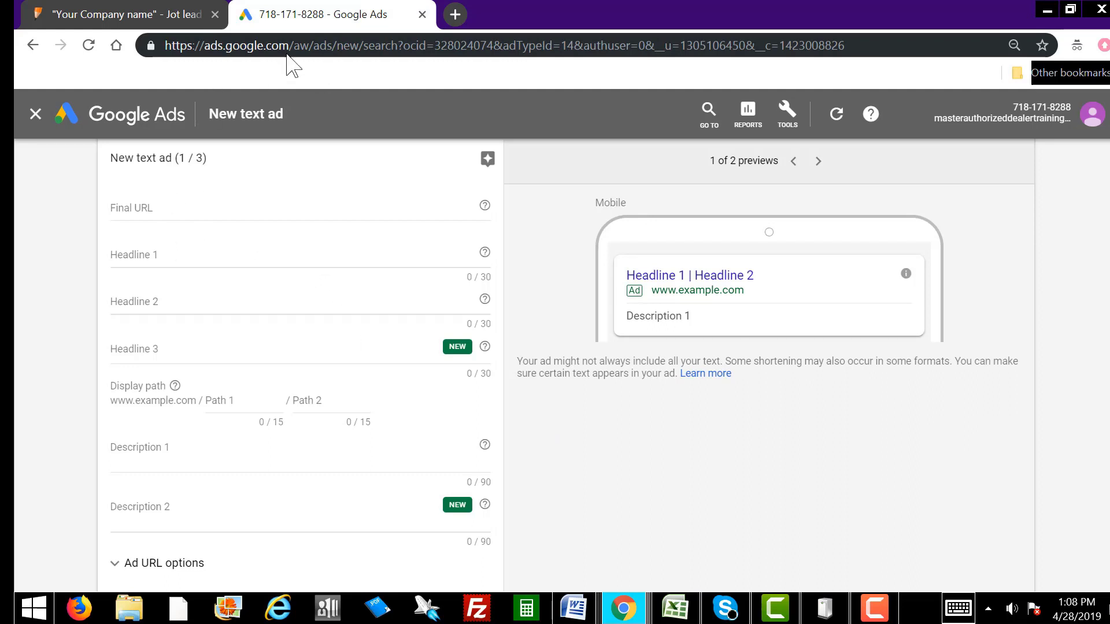
click(171, 8)
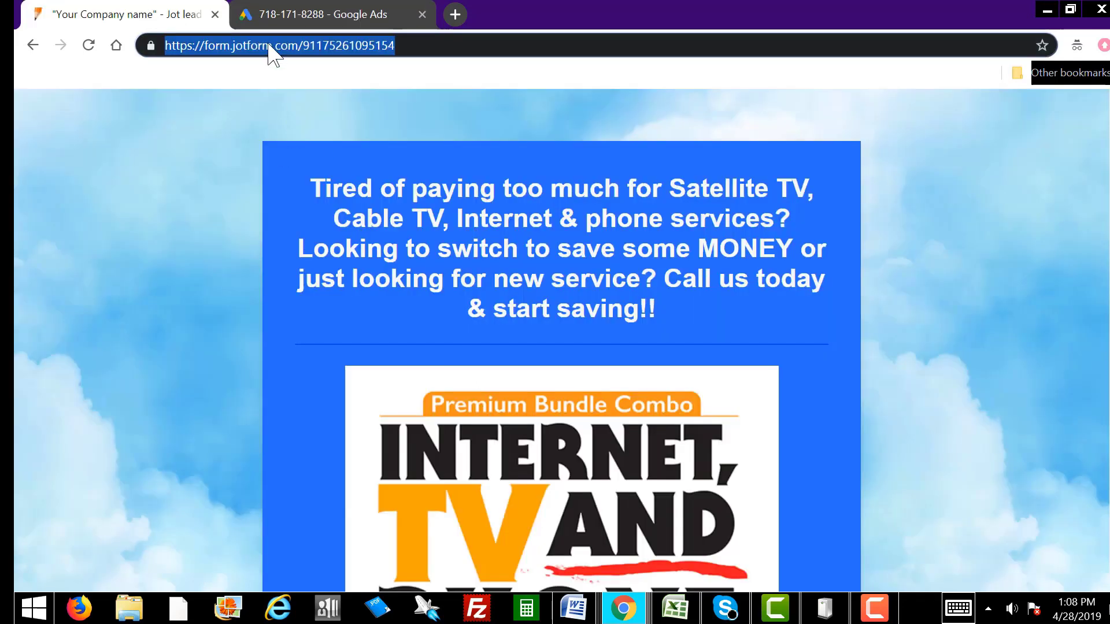
right_click(269, 47)
click(341, 106)
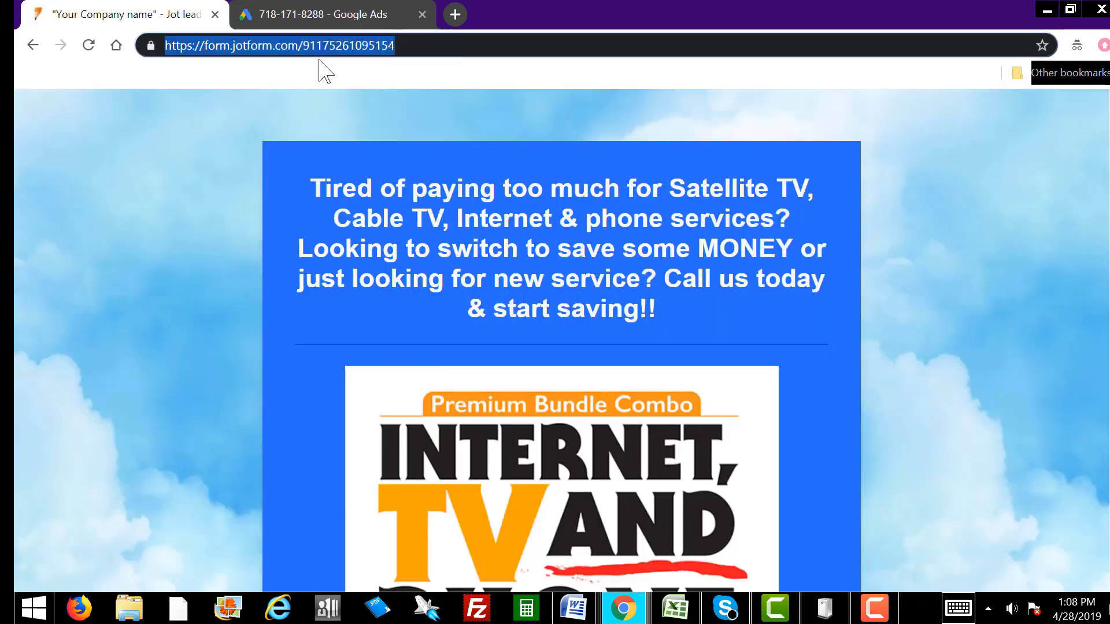
click(312, 14)
click(166, 204)
right_click(166, 204)
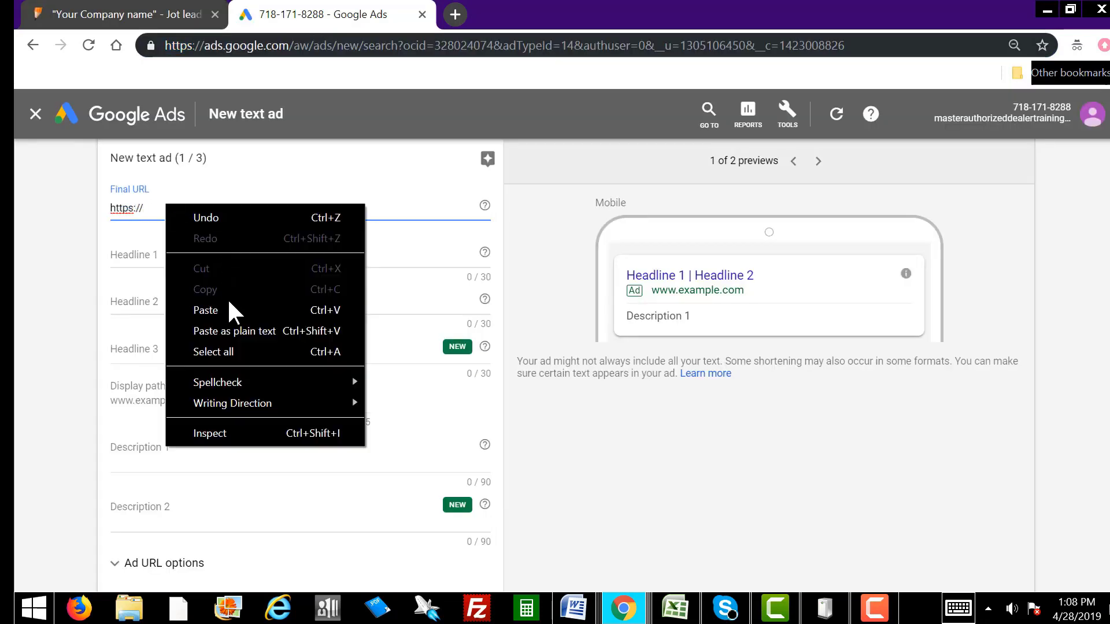
click(228, 307)
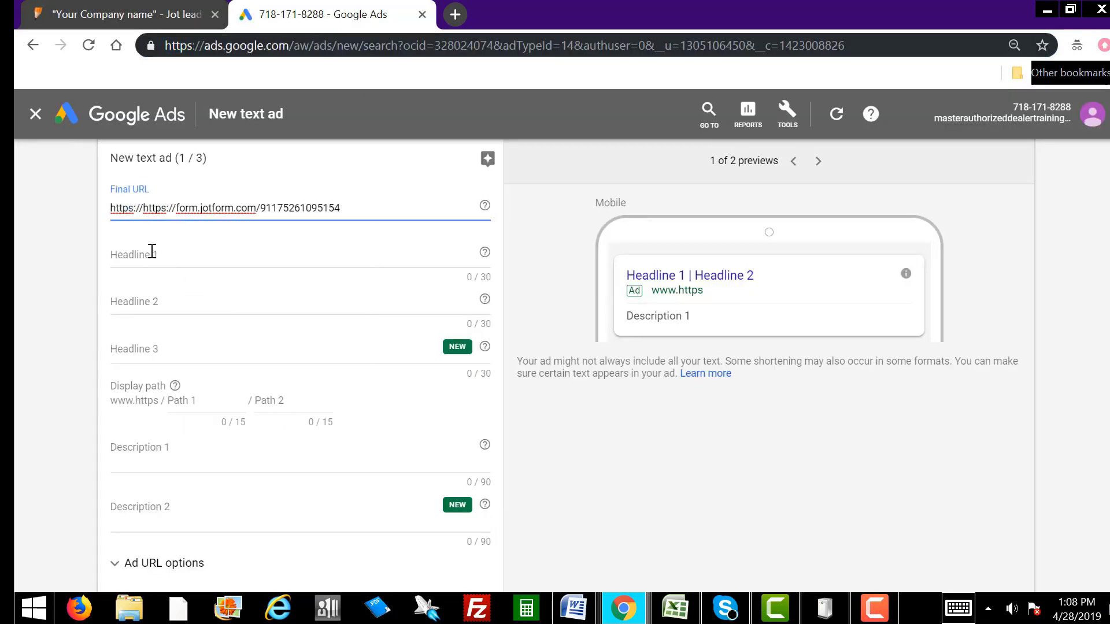
key(BackSpace)
key(BackSpace)
key(BackSpace)
key(BackSpace)
key(BackSpace)
key(BackSpace)
key(BackSpace)
key(BackSpace)
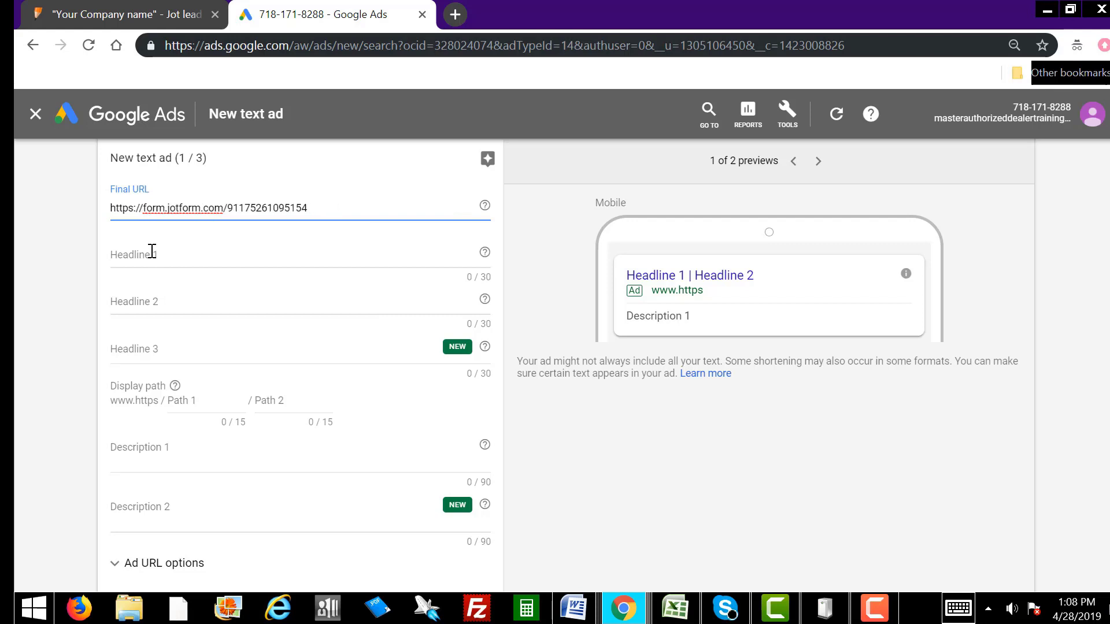
Step: Enter headlines 'Satellite TV, Cable + Internet', 'Up to 80% off. $29.99 per mo.' and 'We can get you approved'
click(190, 256)
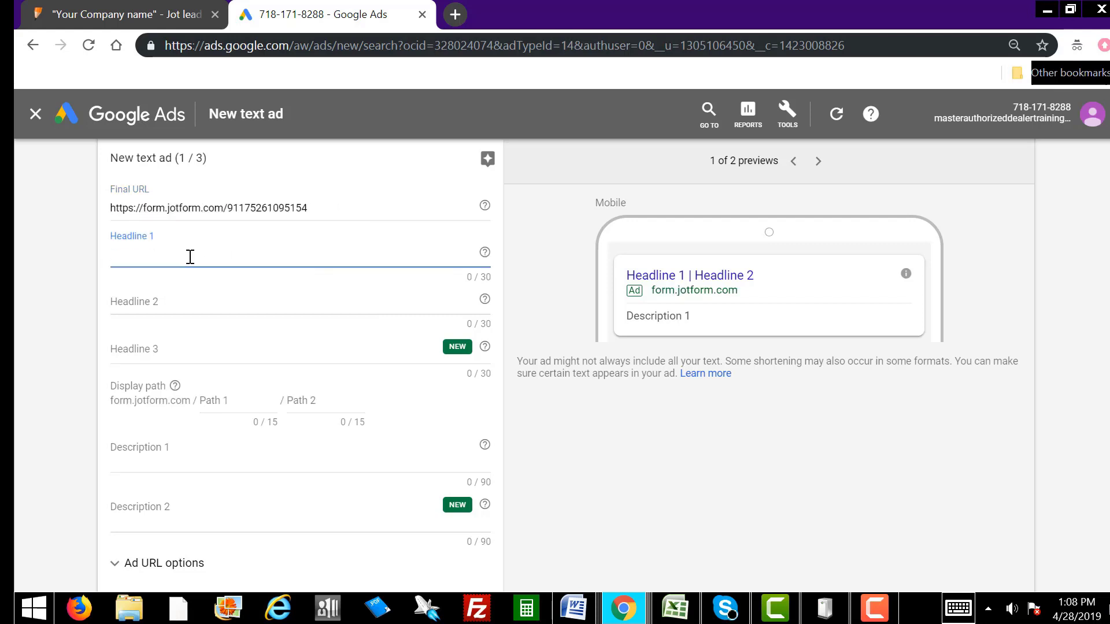
text(Satellite)
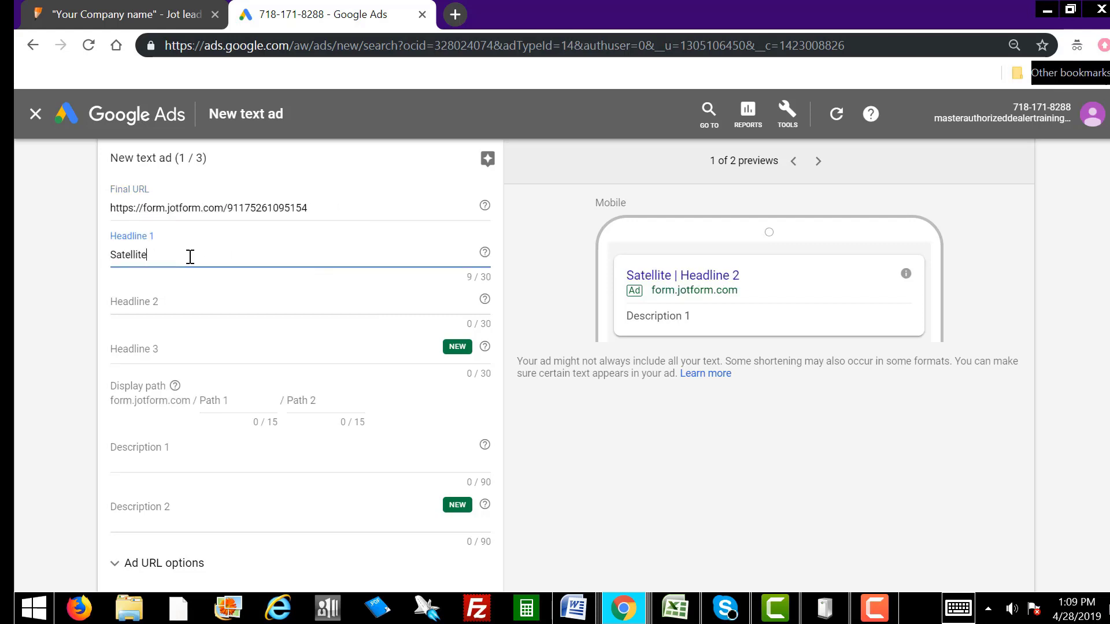
text( TV, Cable)
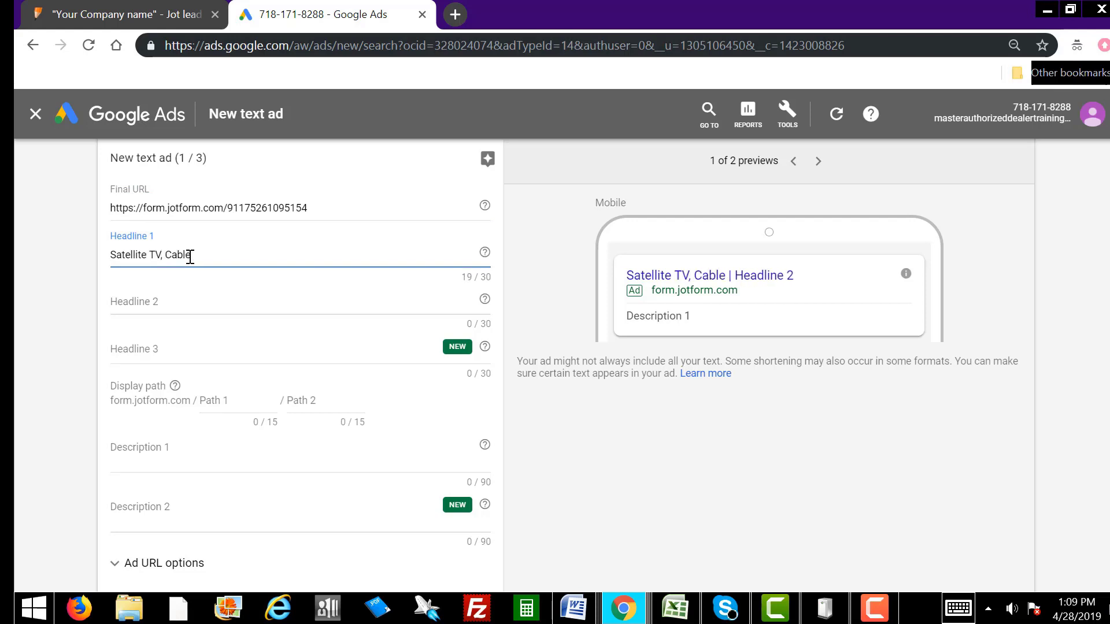
text( + Internet)
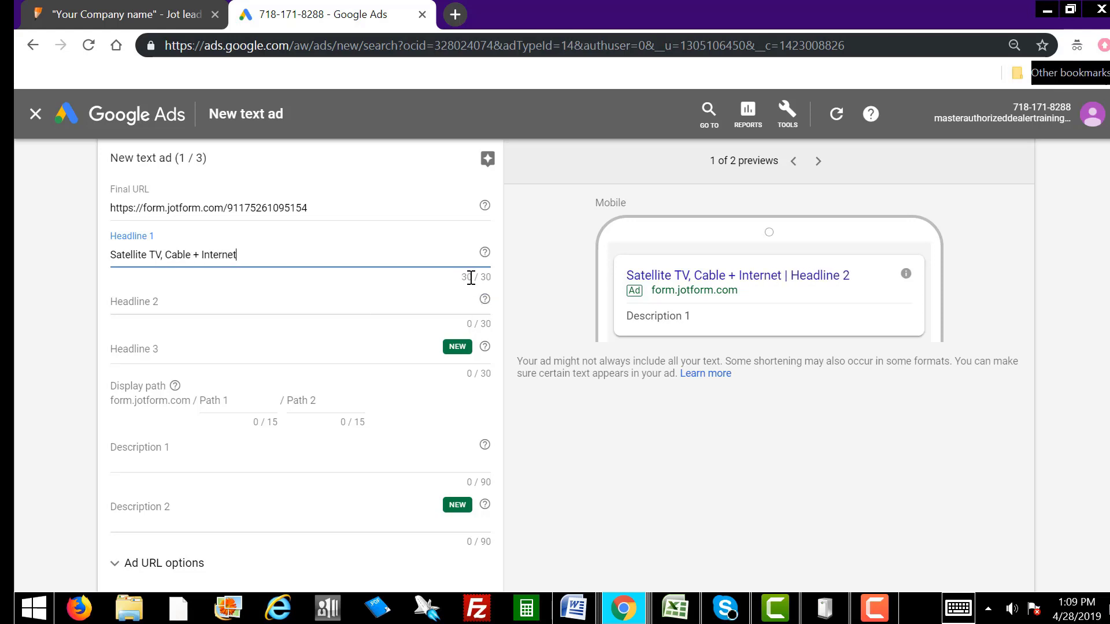
click(212, 305)
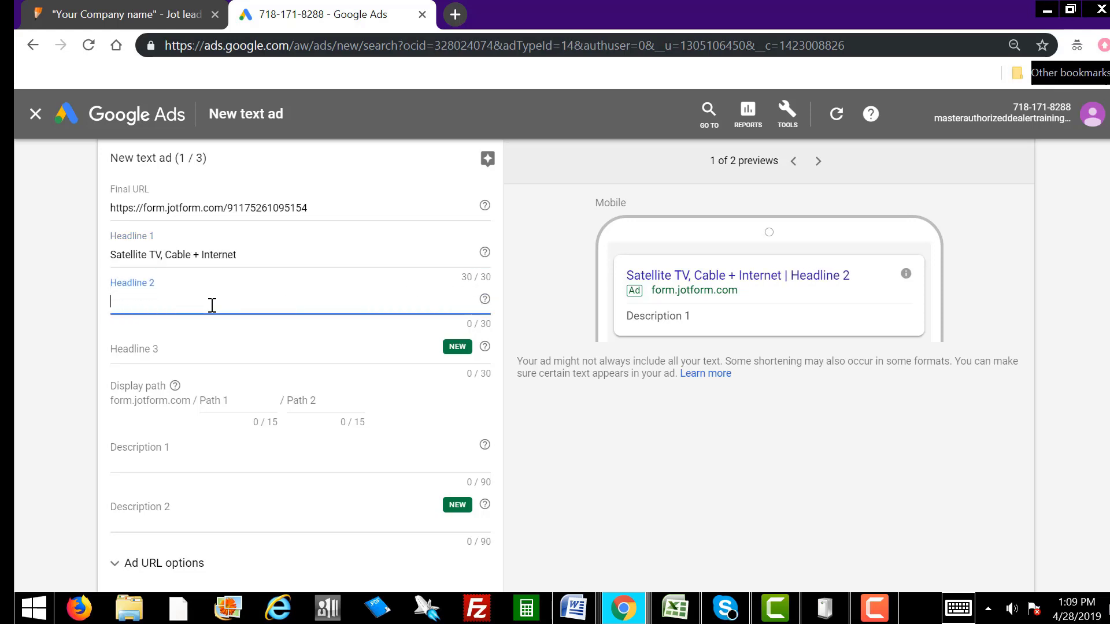
text(Up to 80% off.)
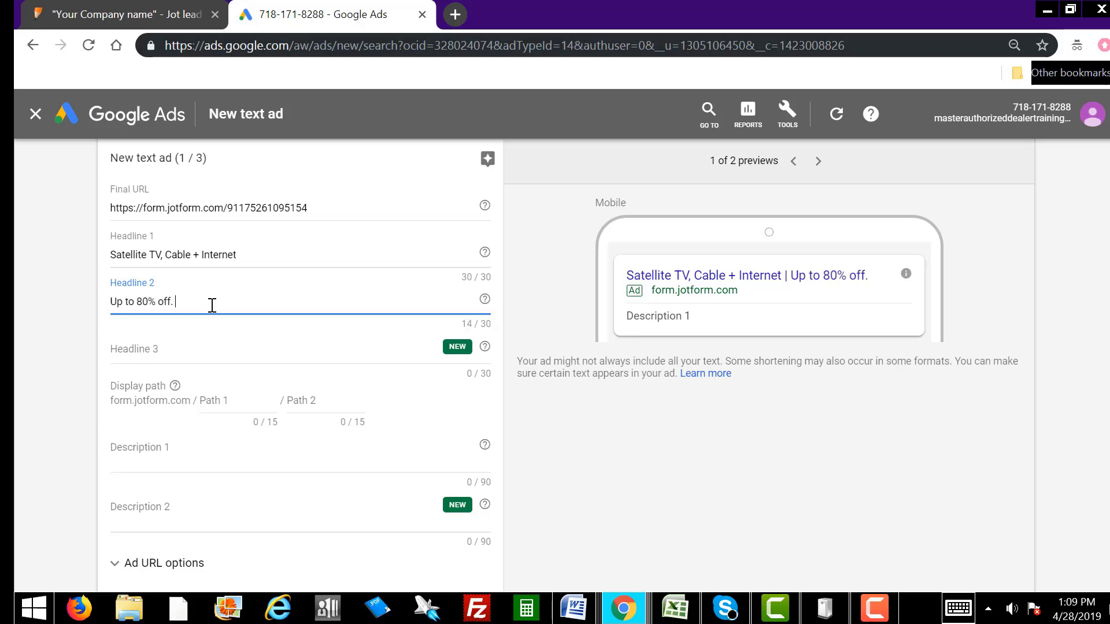
text( $29.99 per mo.)
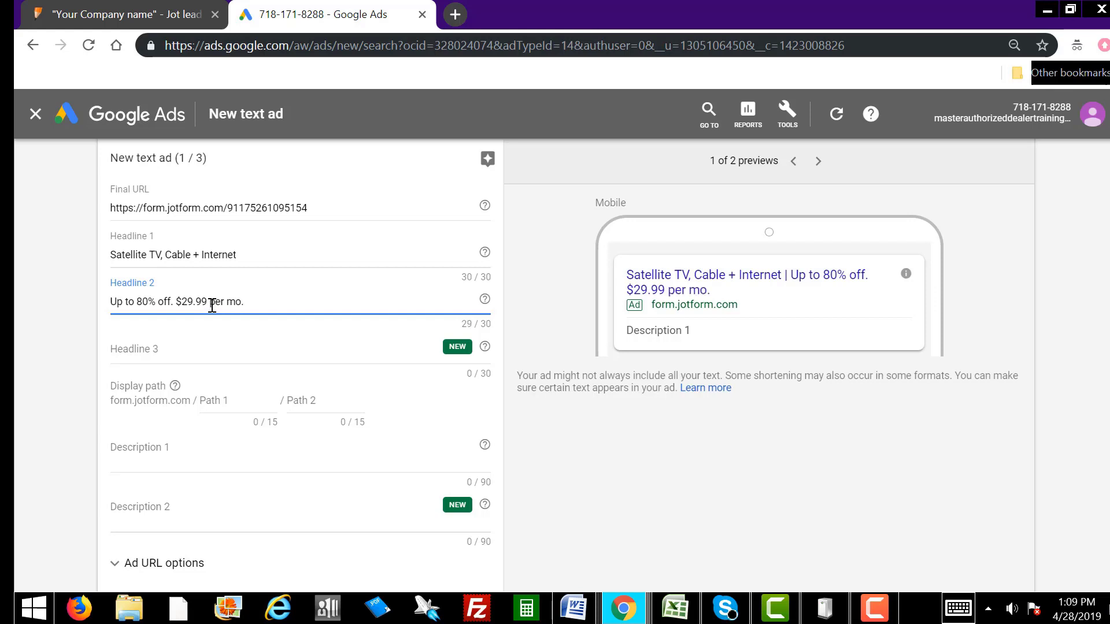
click(171, 350)
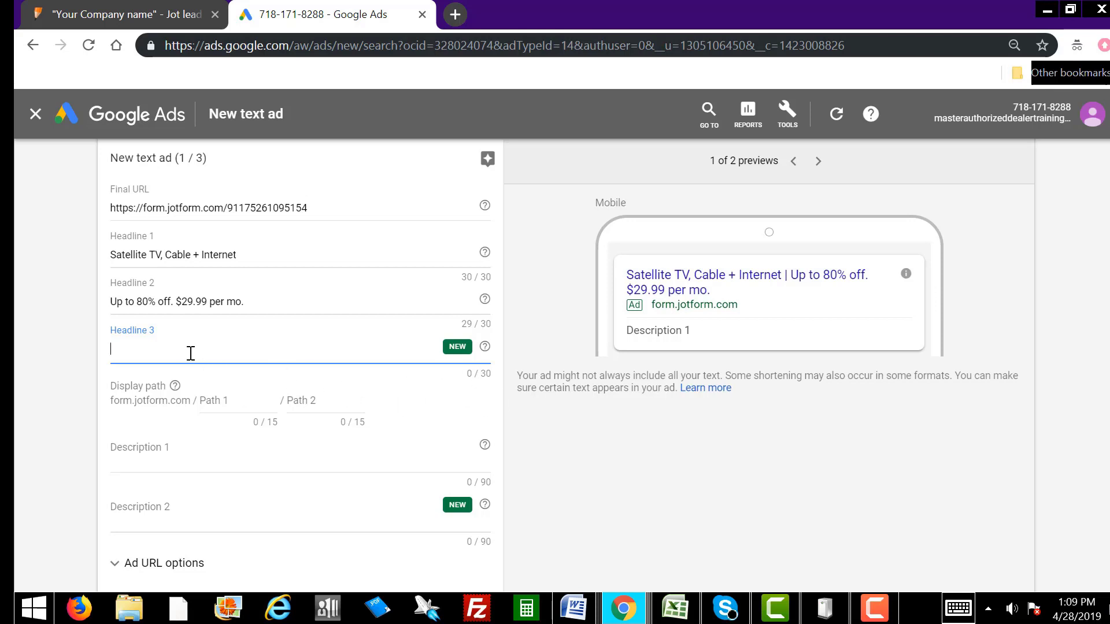
text(We can get yo)
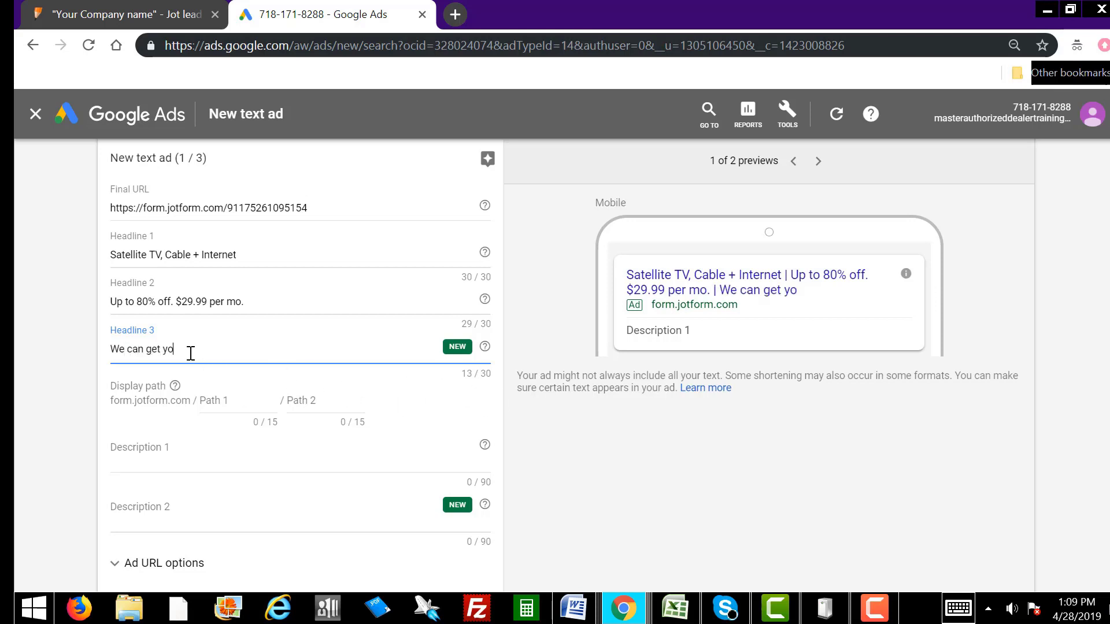
text(u approved.)
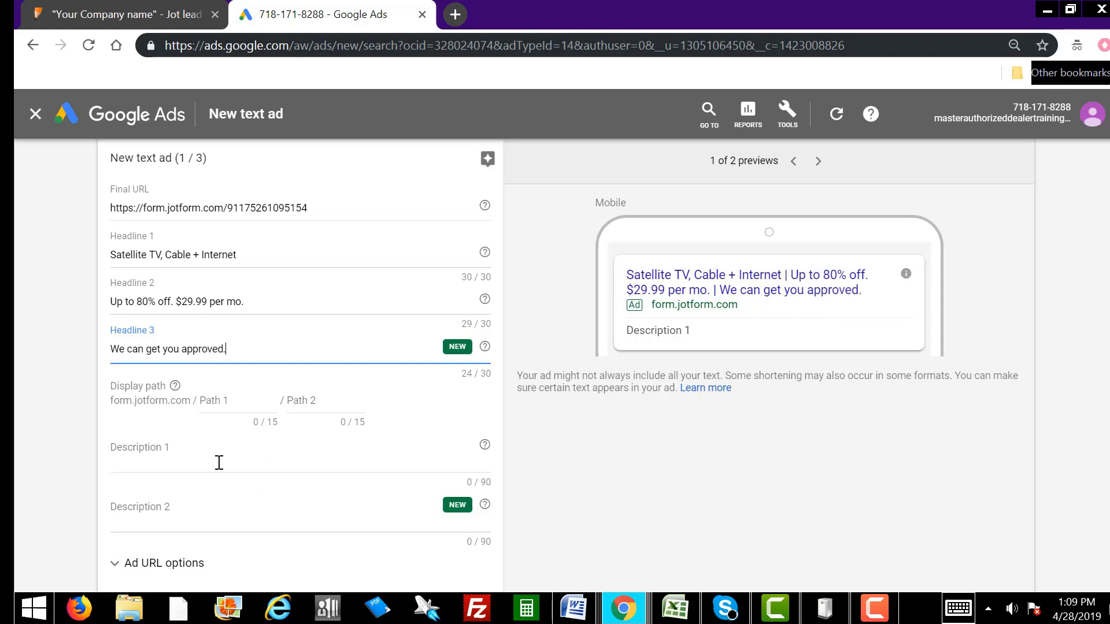
click(193, 455)
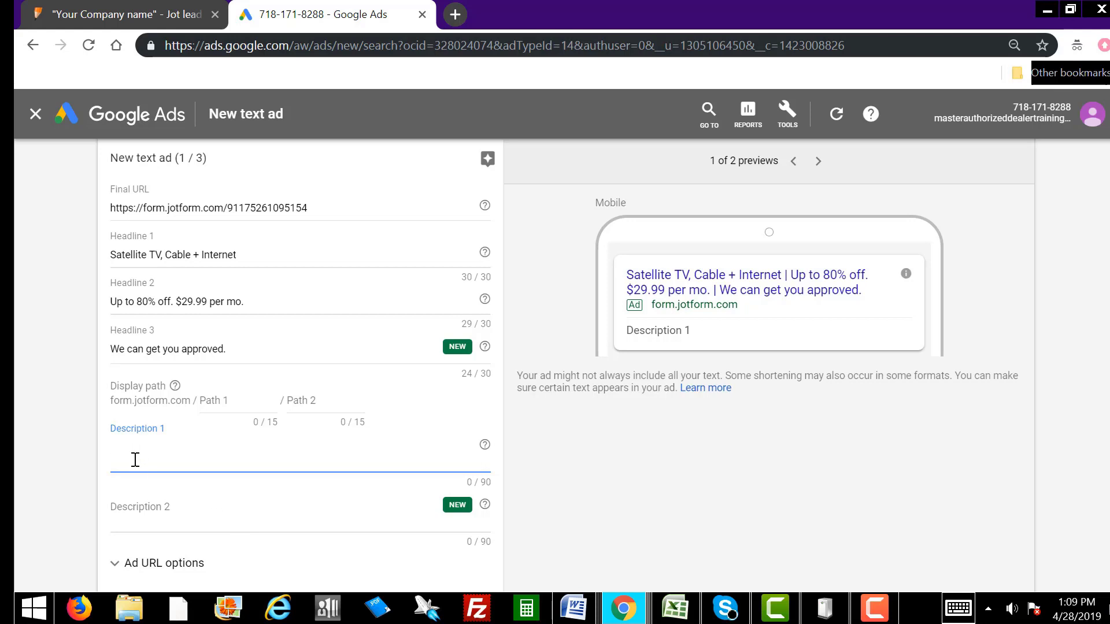
Step: Write Description 1 offering help after moving home or disconnection, with bundle packages available
text(Did you just)
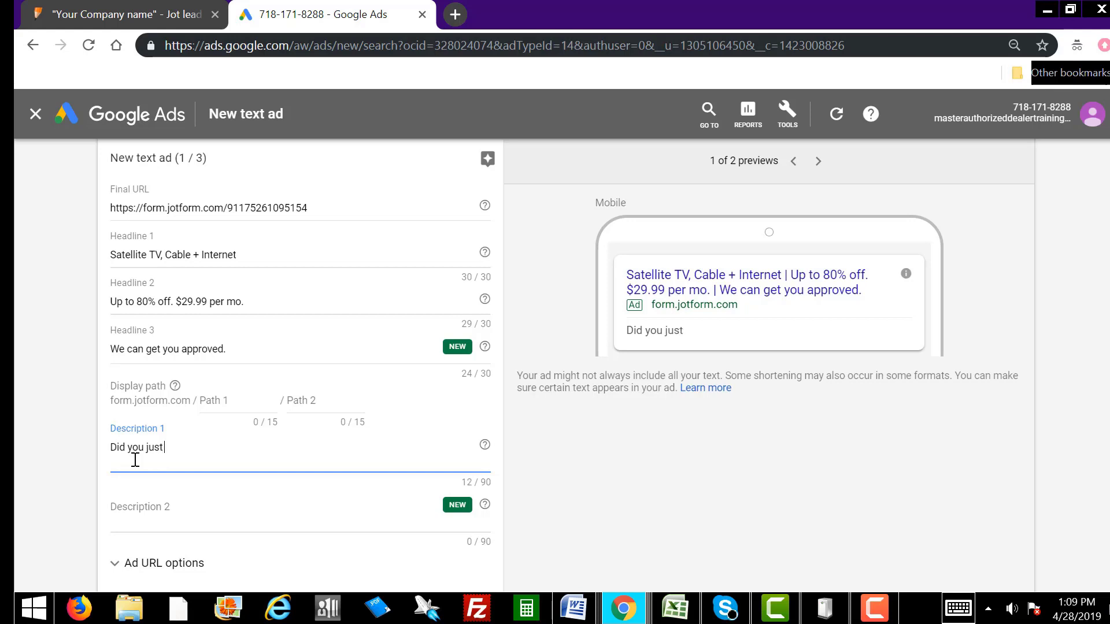
text( move into the home?)
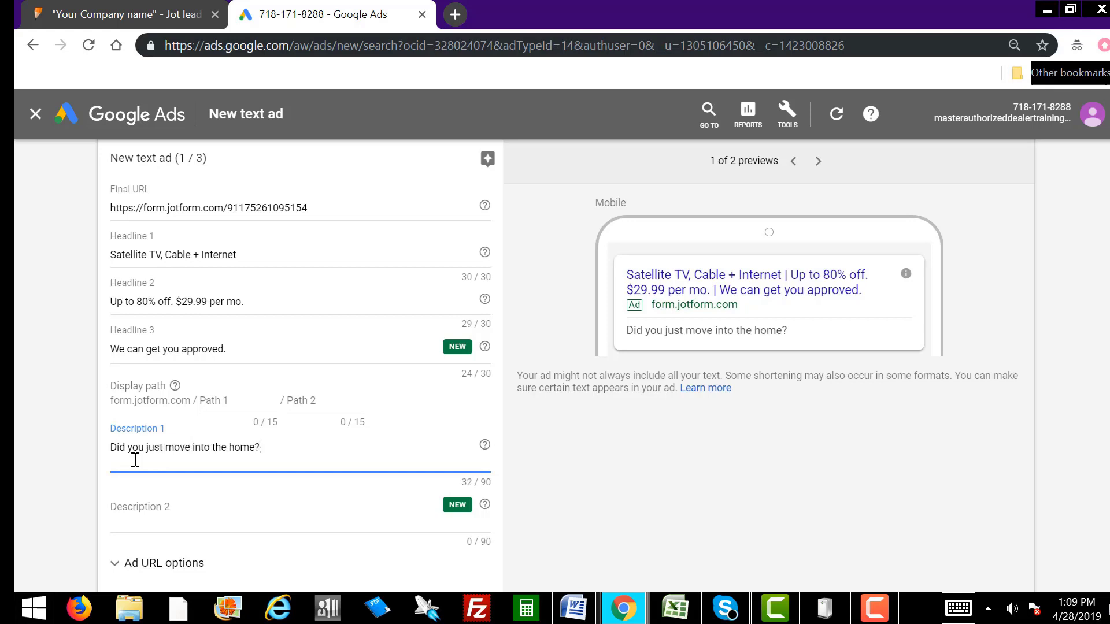
text( We canhelp.)
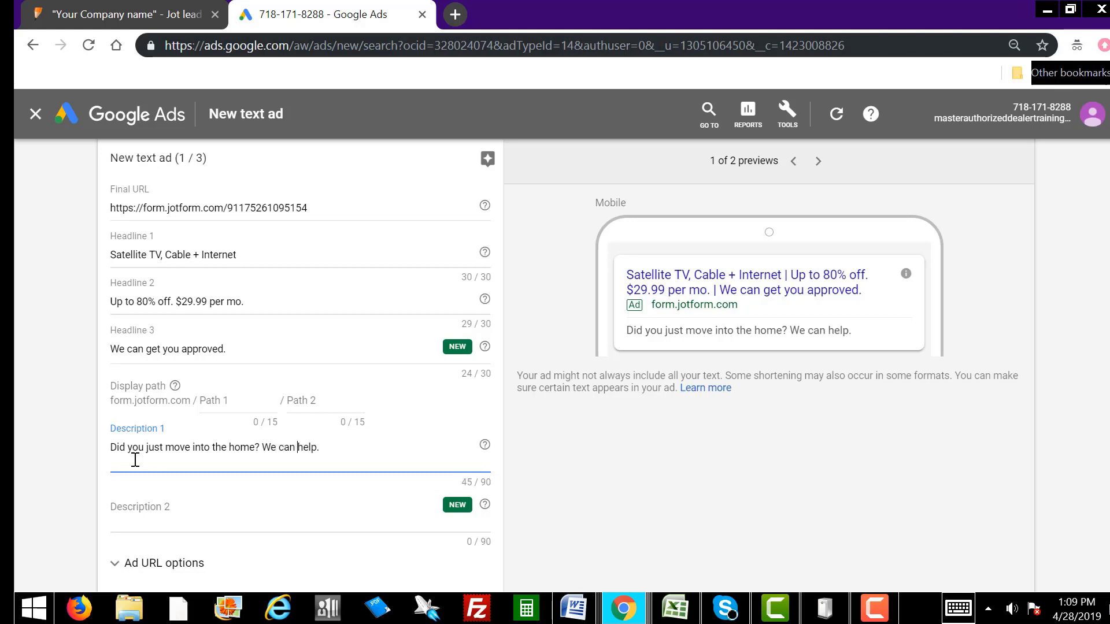
text(Disconnecte)
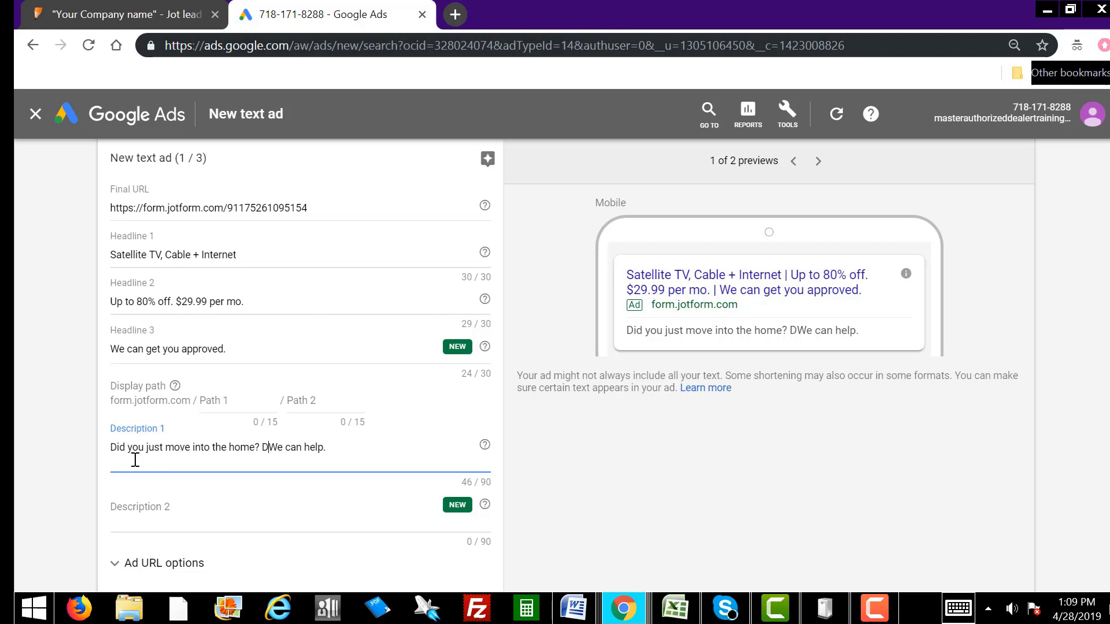
text(d?)
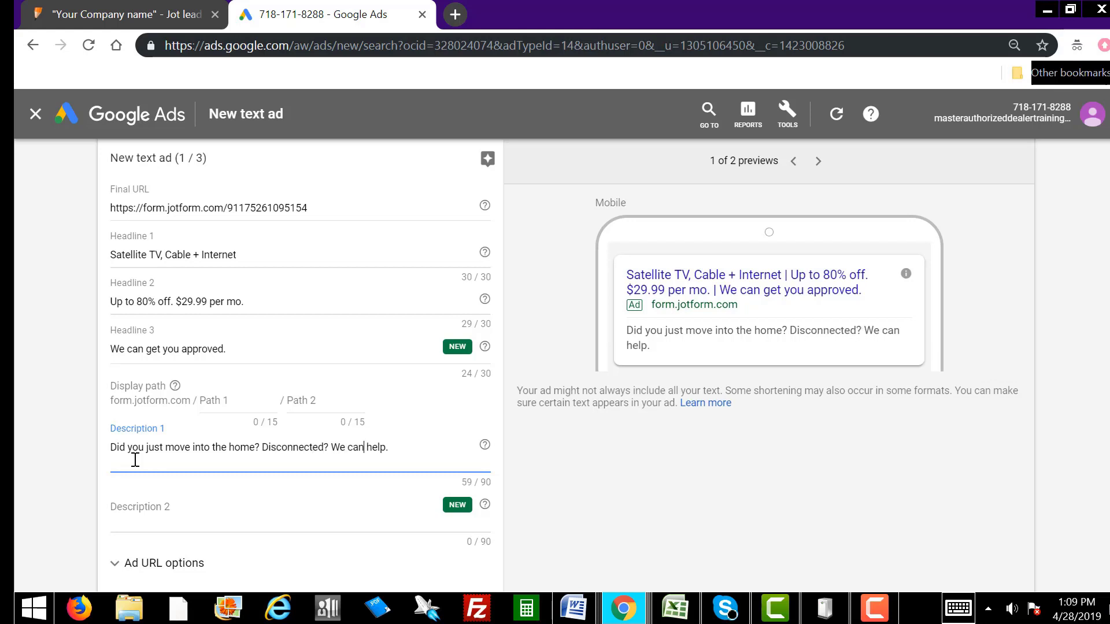
key(Right)
key(Right)
key(Right)
key(Right)
text(Bundle p)
text(ages ava)
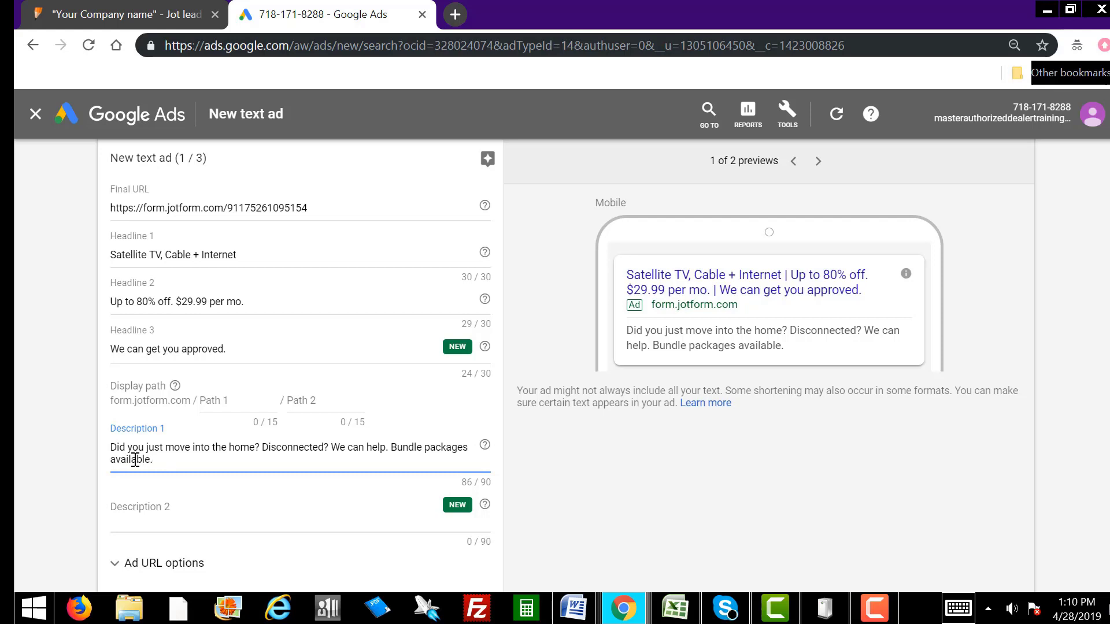
Step: Write Description 2: 'No credit checks. No contracts. No deposits. Call us today to get connected.'
click(170, 512)
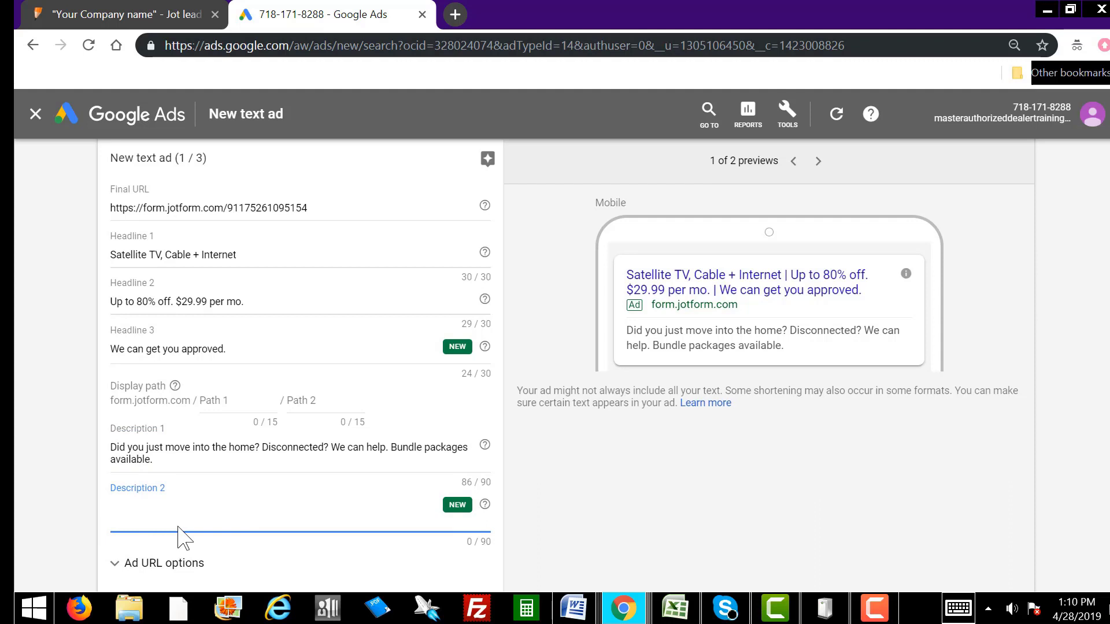
text(No credit che)
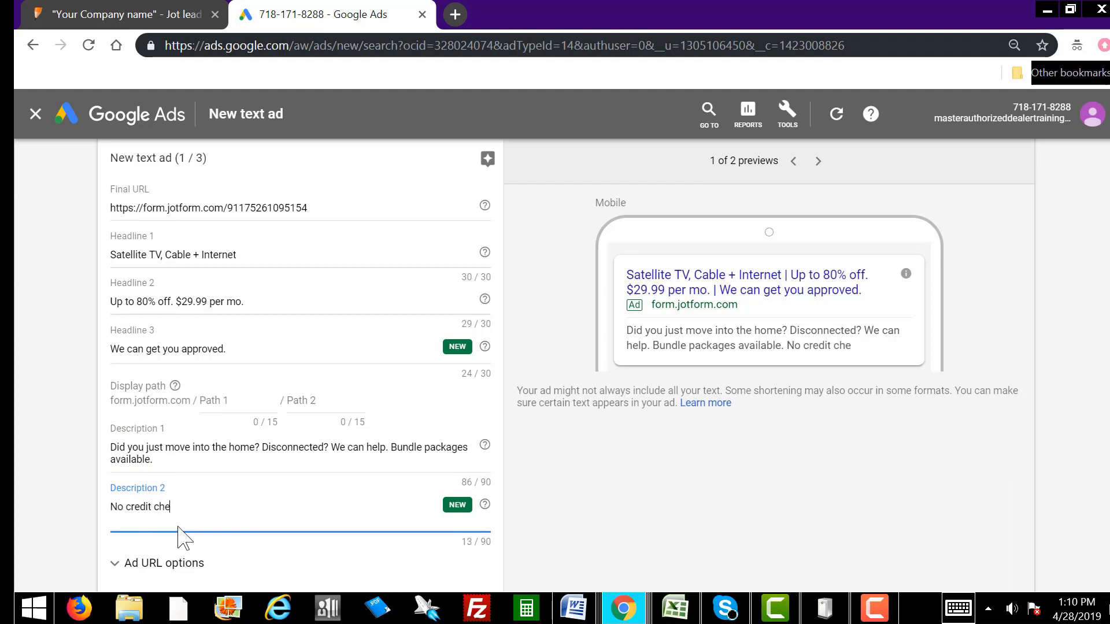
text(cks. No contracts.)
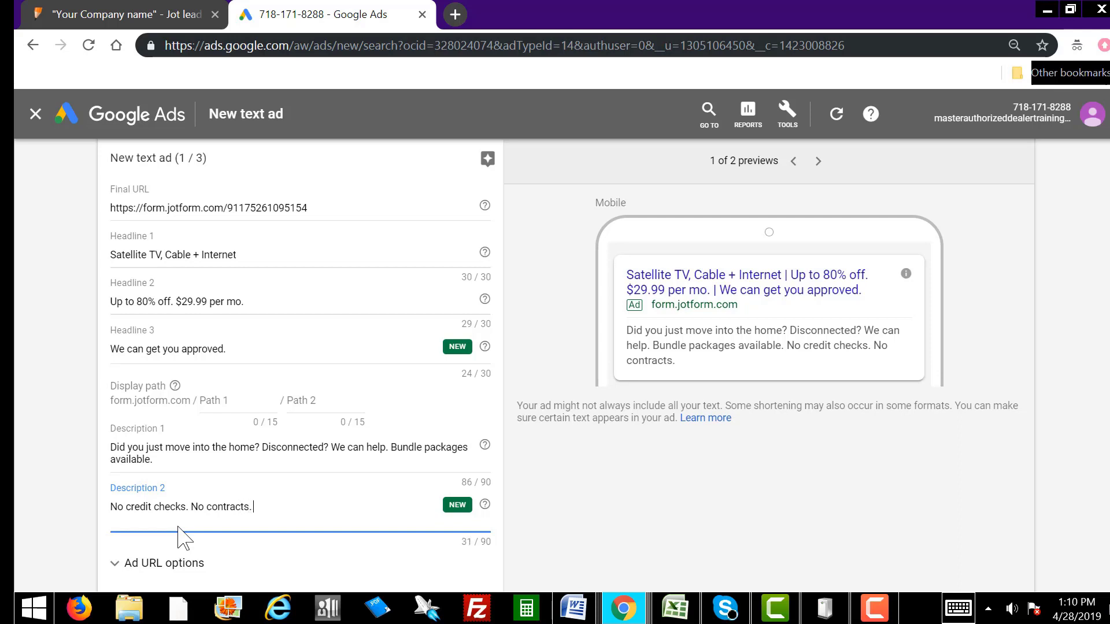
text( No deposits. Ca)
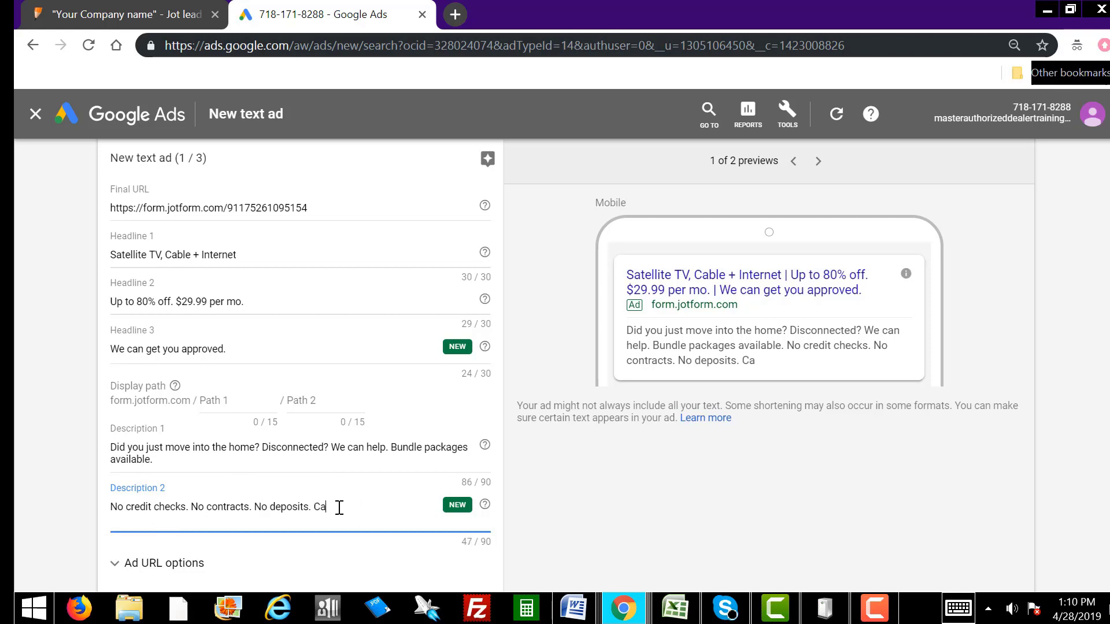
text(ll us today to get c)
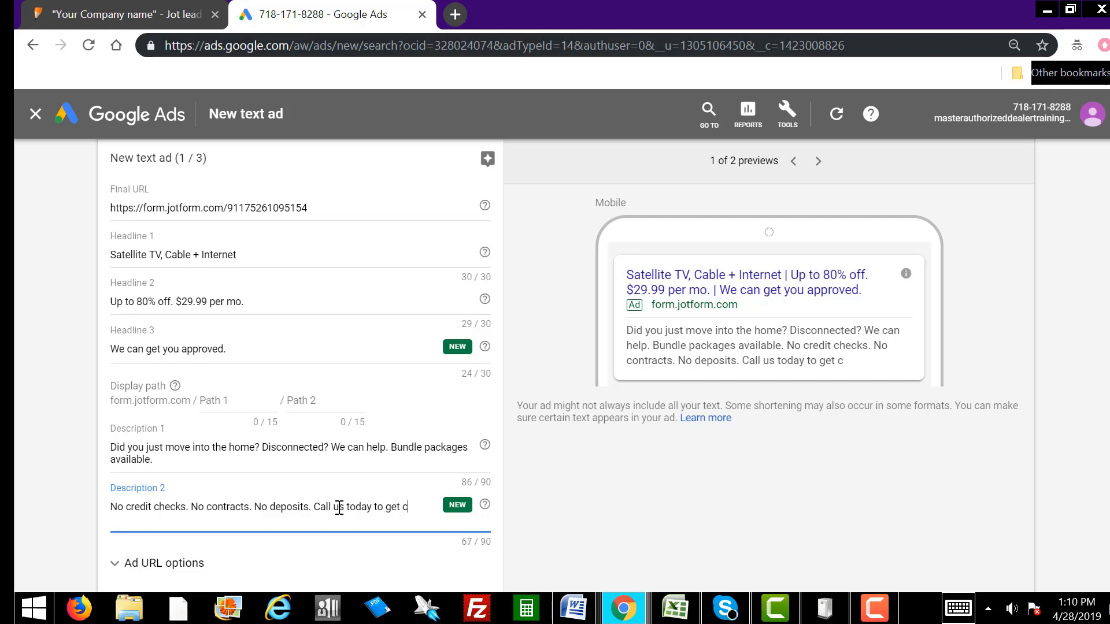
text(onnected.)
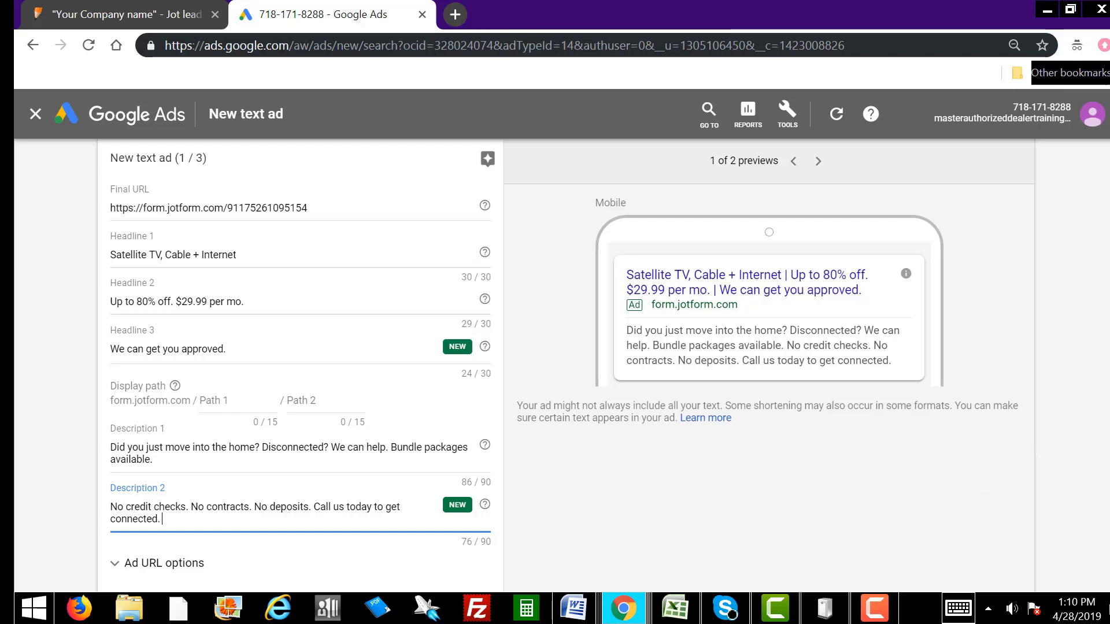
scroll(1021, 445, down, 2)
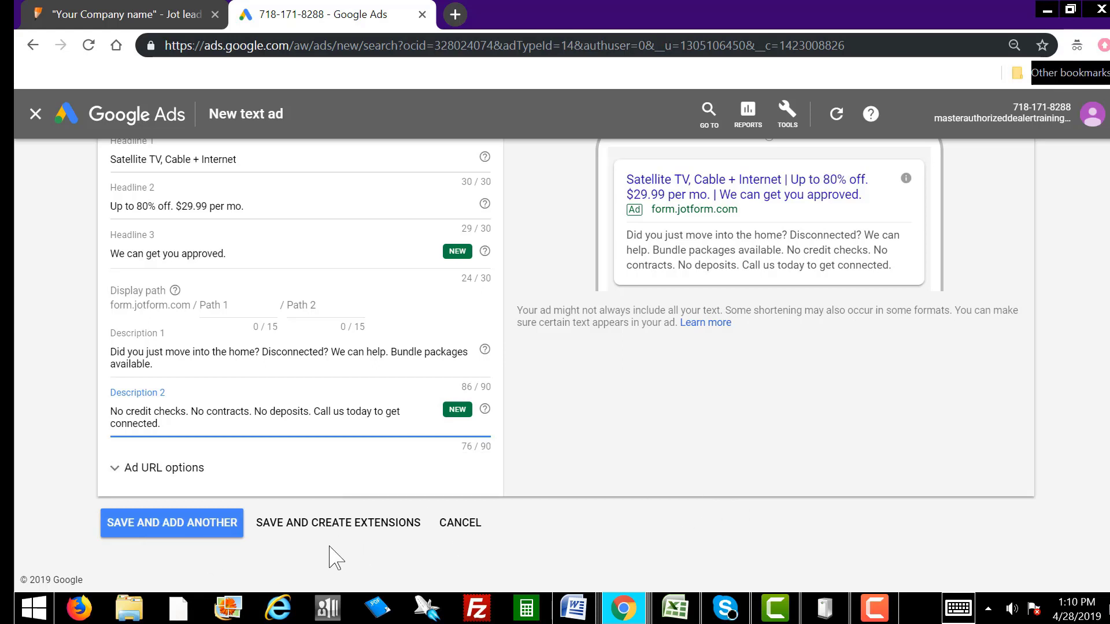
Step: Save the expanded text ad and skip adding sitelink extensions
click(336, 526)
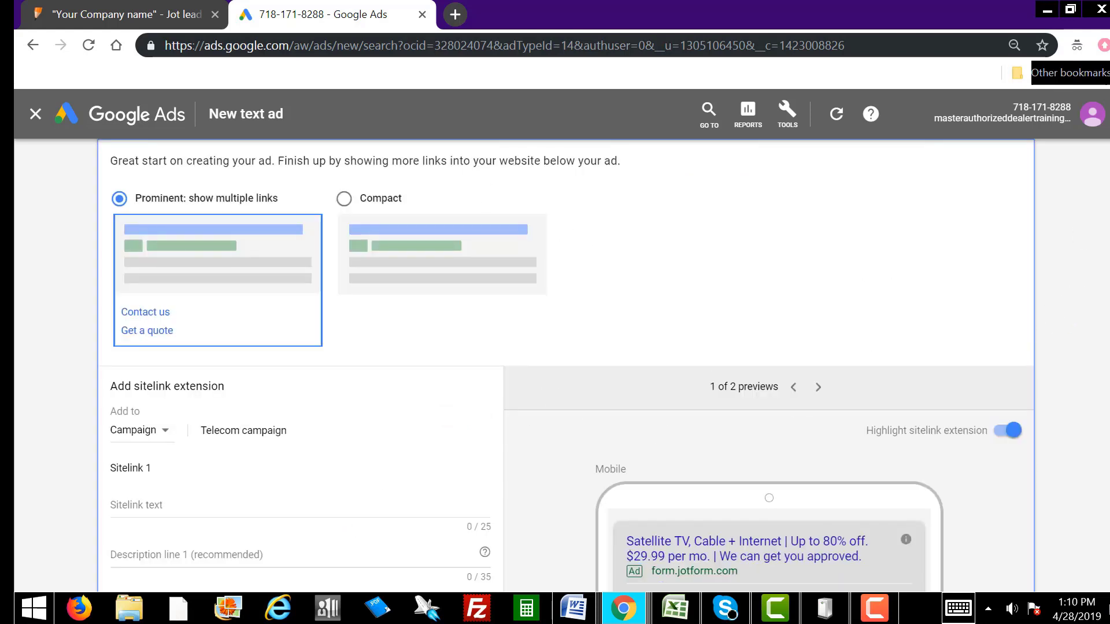
scroll(1101, 483, down, 15)
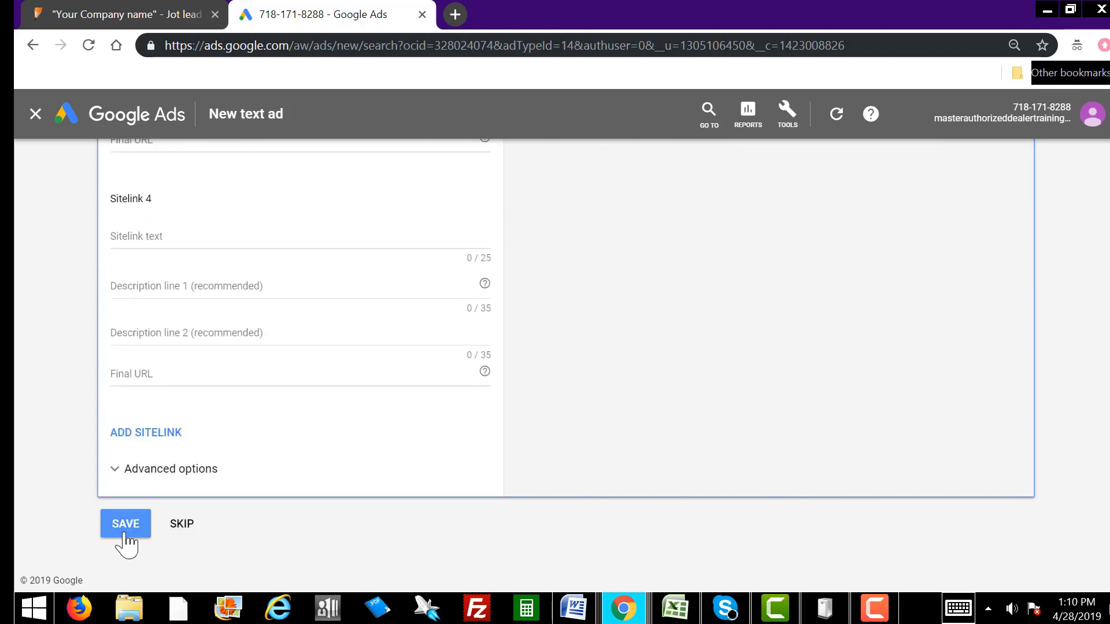
click(181, 527)
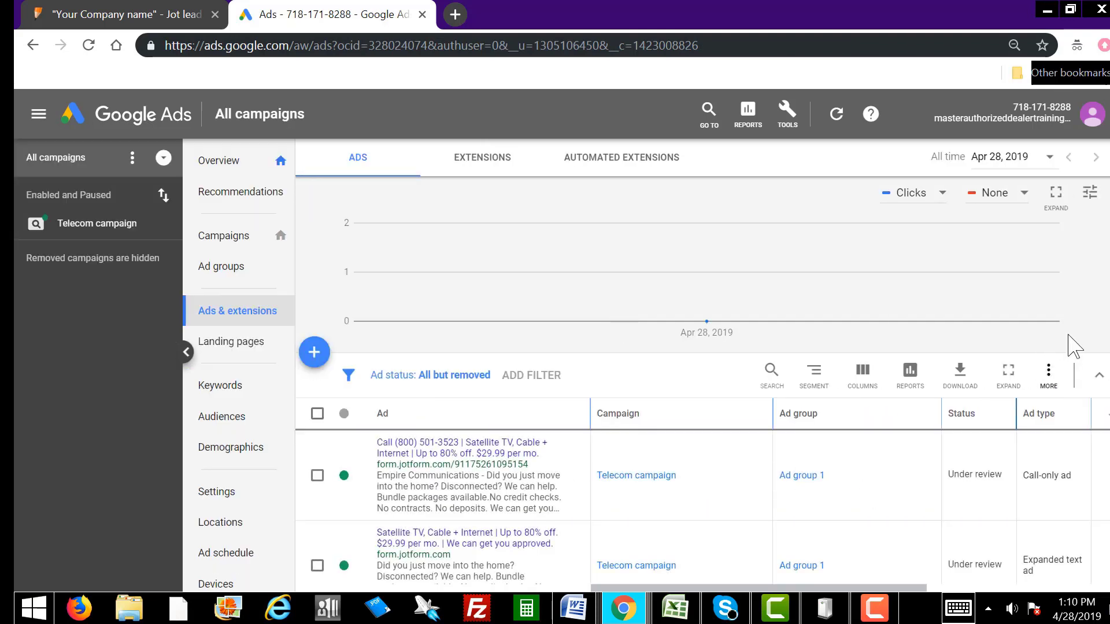
scroll(611, 463, down, 2)
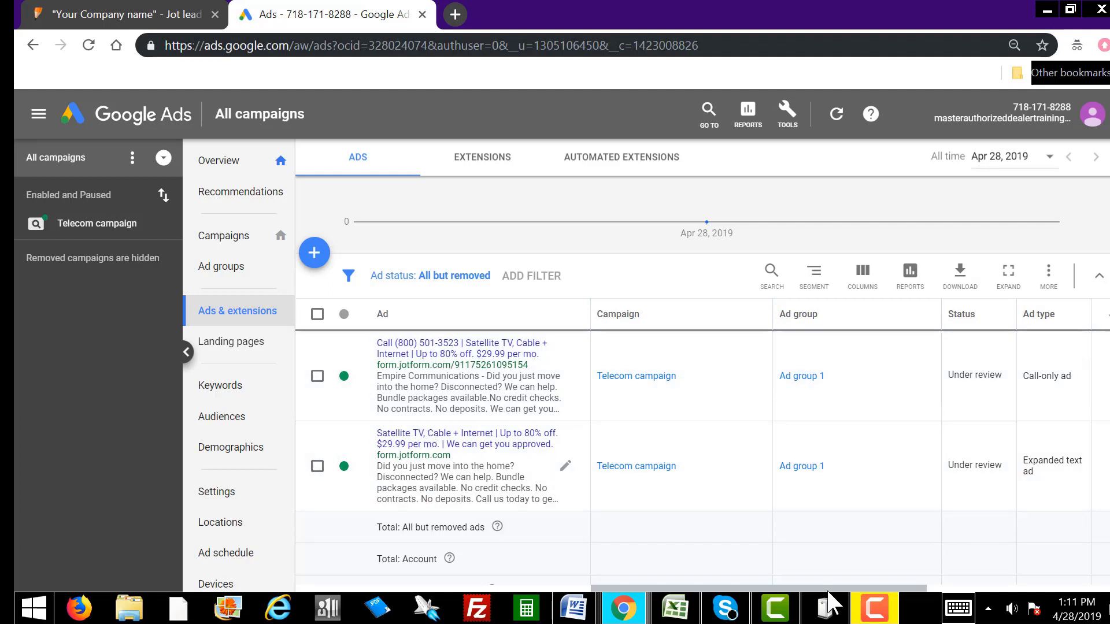
drag(803, 588, 986, 588)
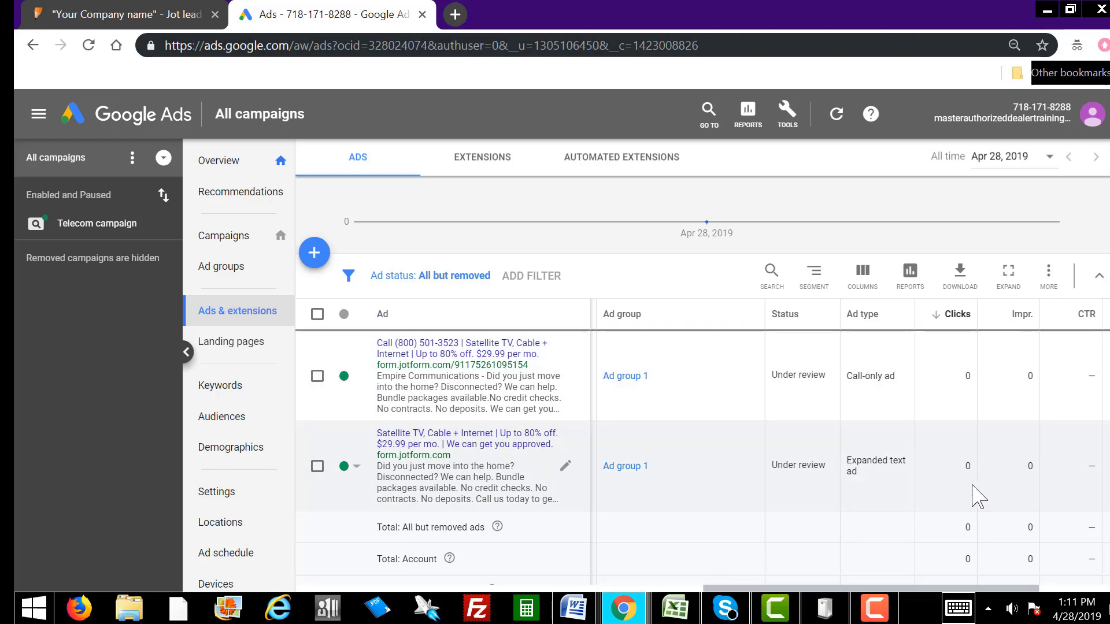
drag(879, 587, 972, 589)
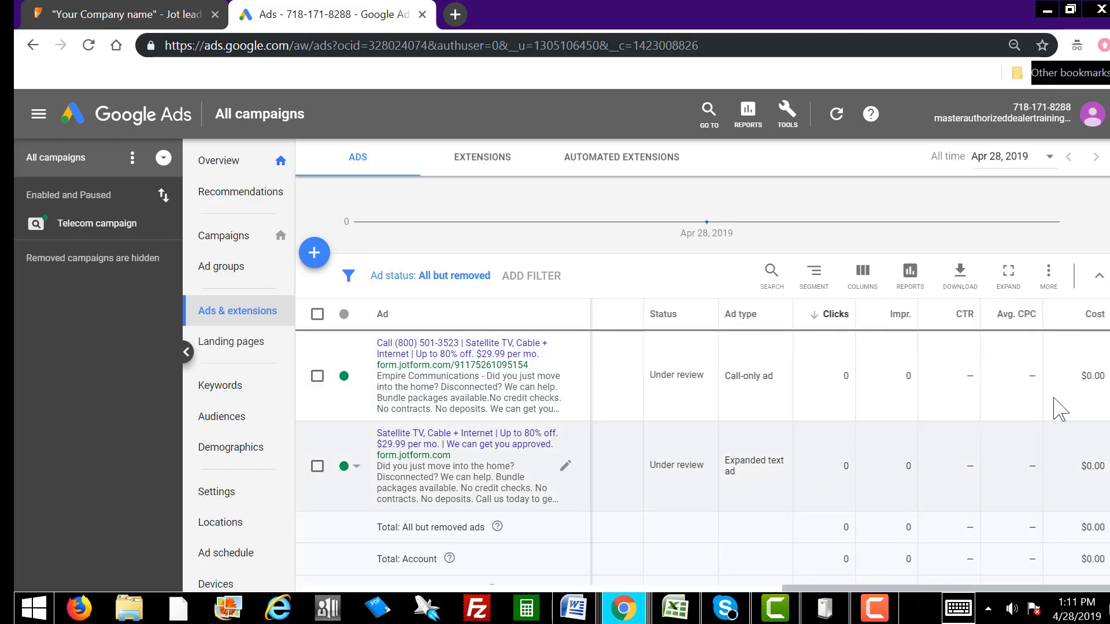
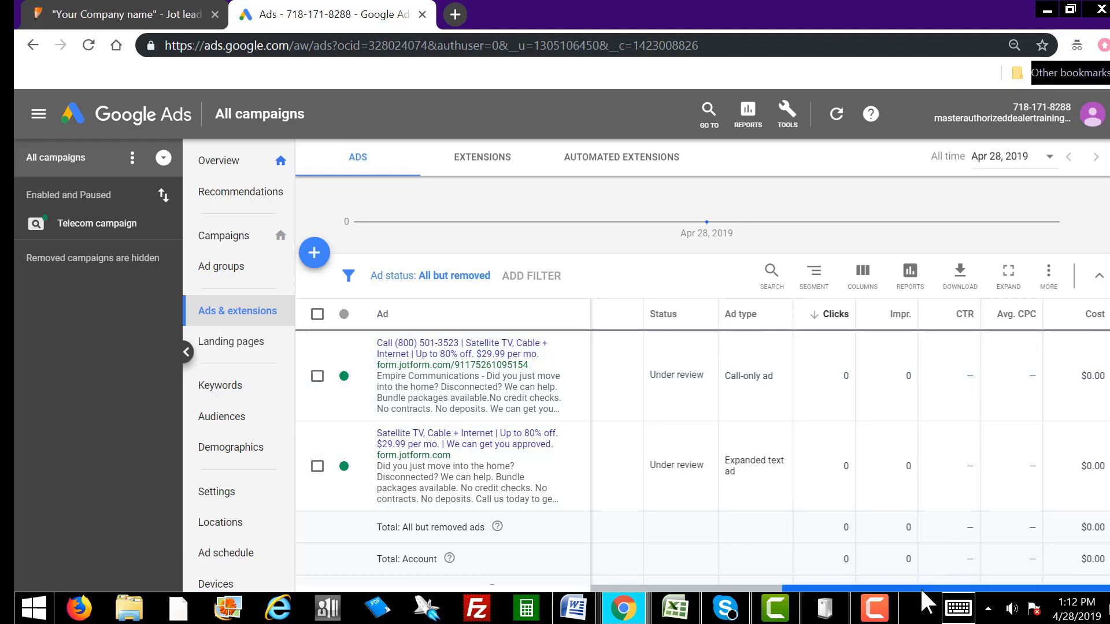
Step: Open and close the date range options without changing the range
drag(925, 588, 733, 588)
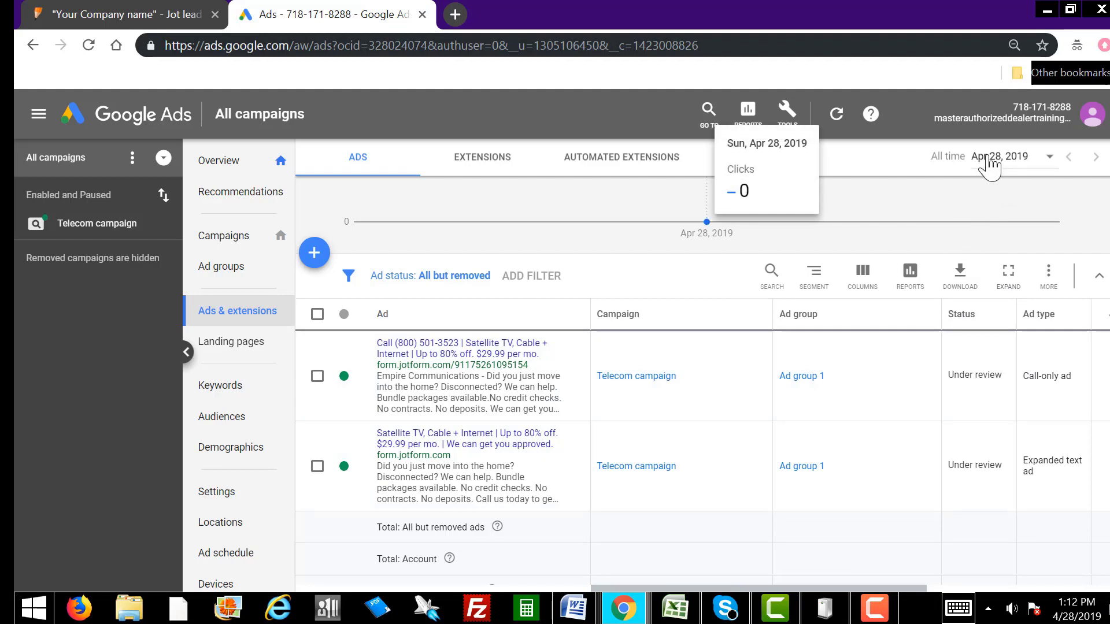
click(1010, 163)
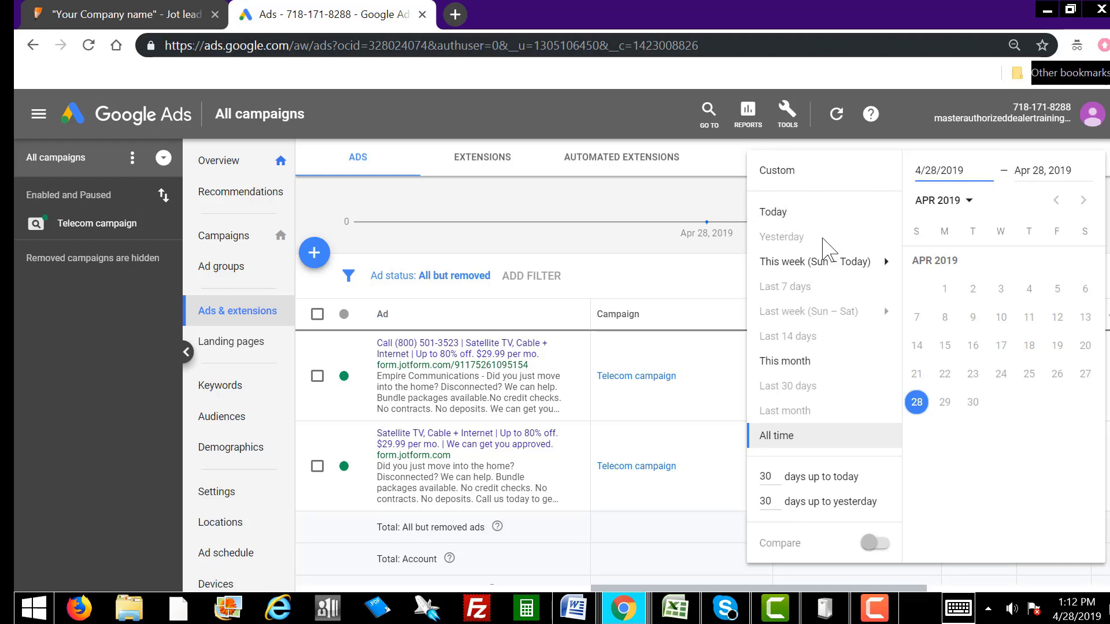
click(669, 202)
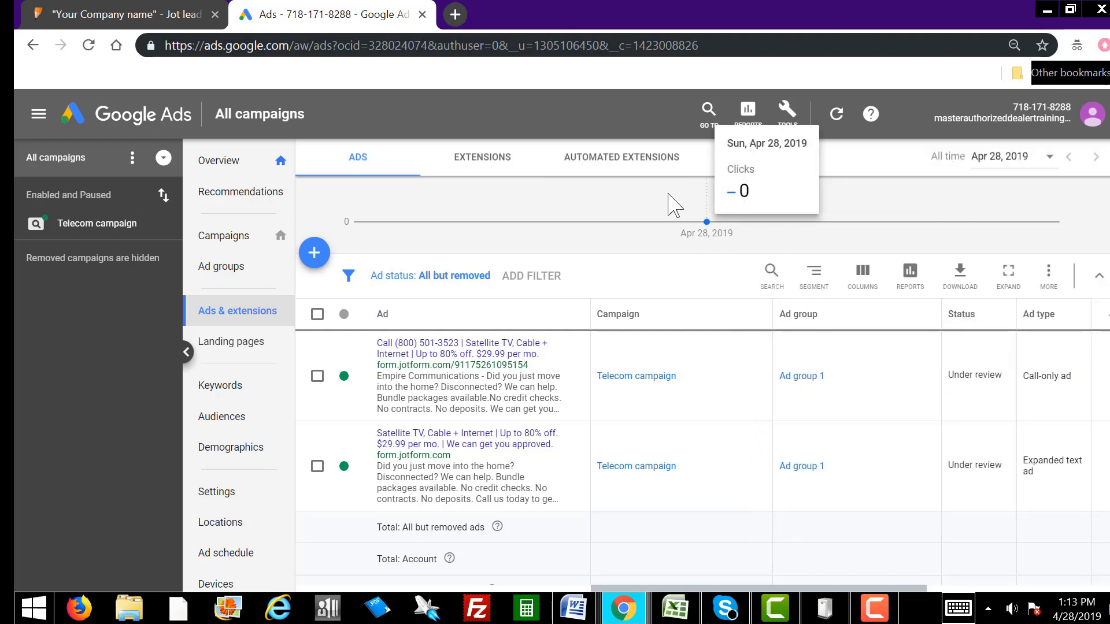
click(1047, 168)
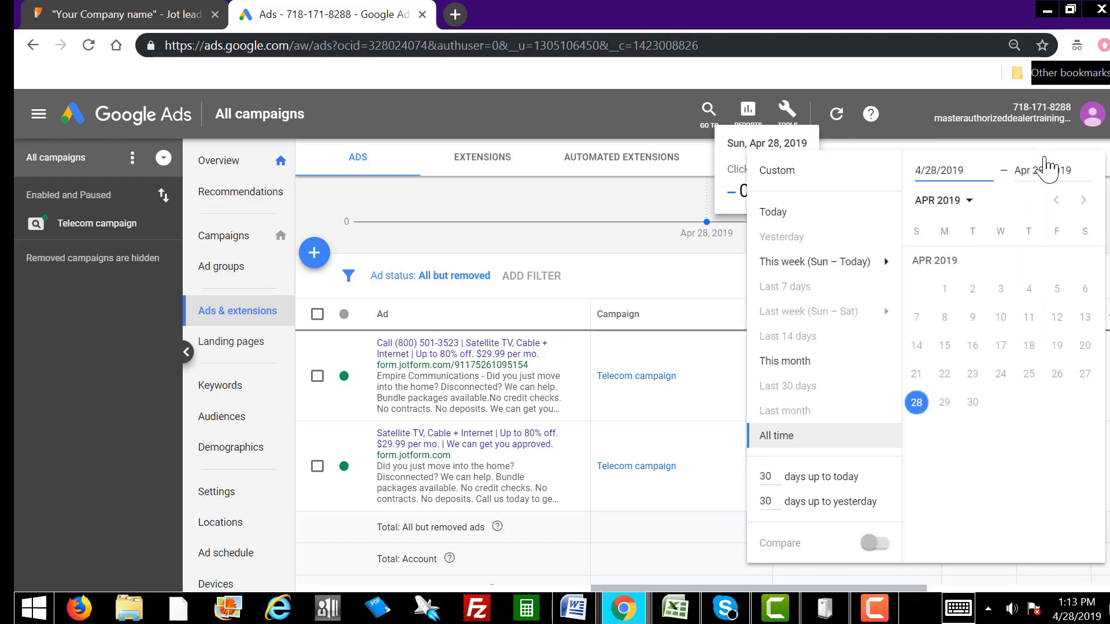
click(641, 203)
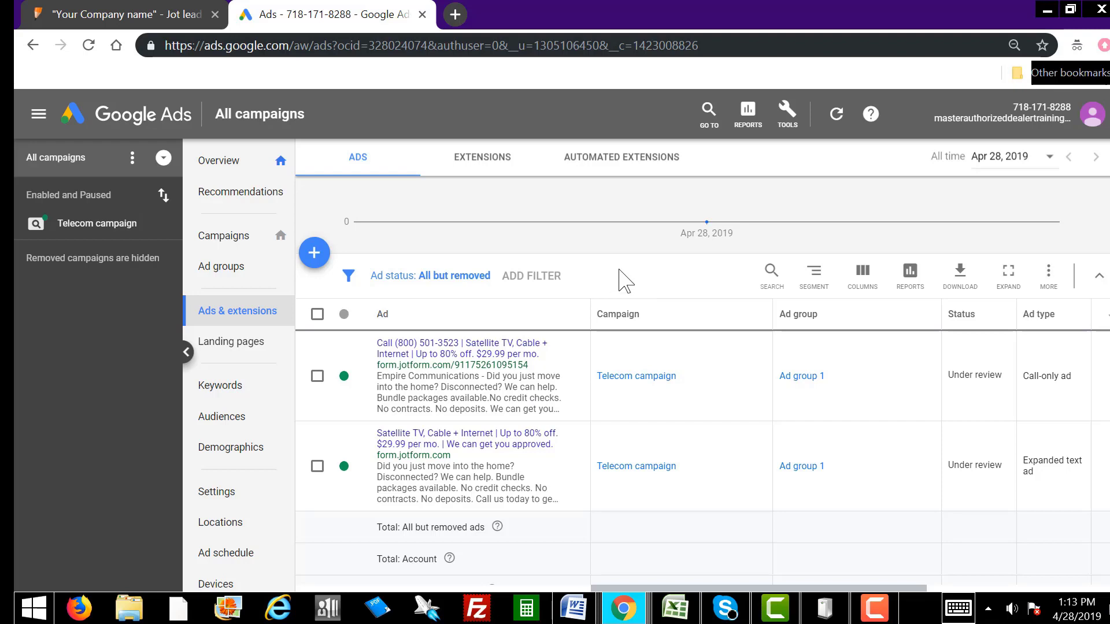
Step: Add and save an account-level call extension with the business phone number
click(479, 169)
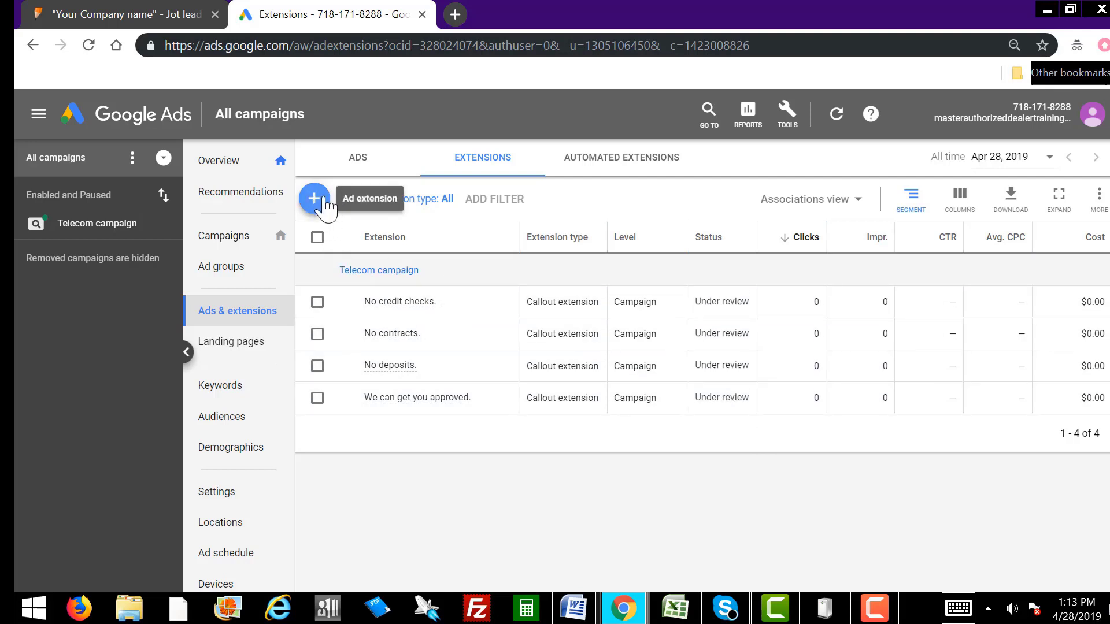
click(316, 201)
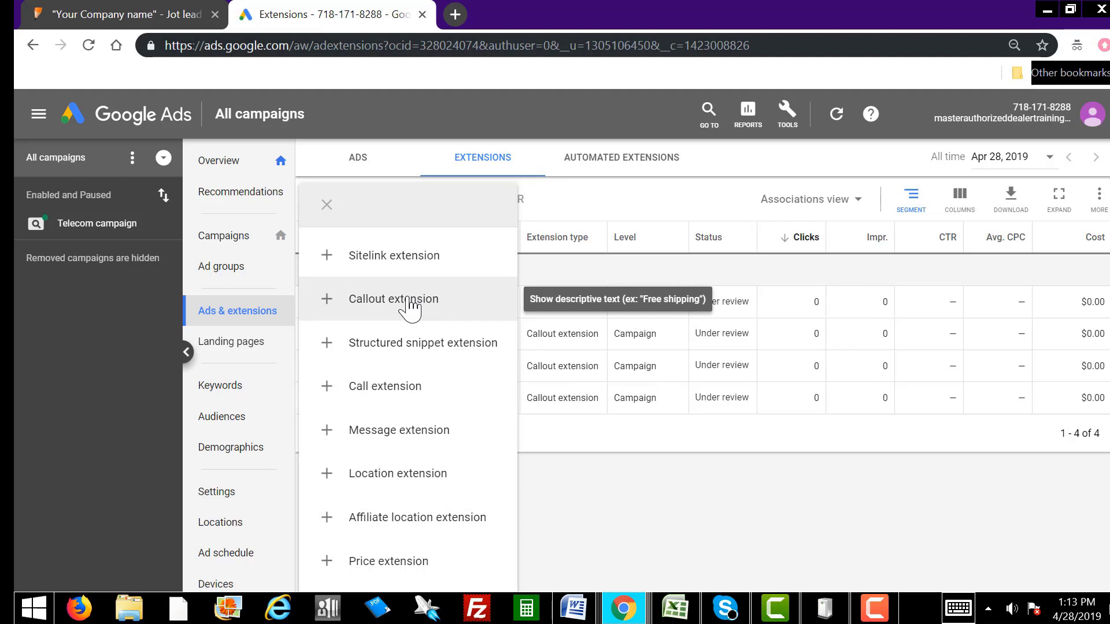
click(386, 390)
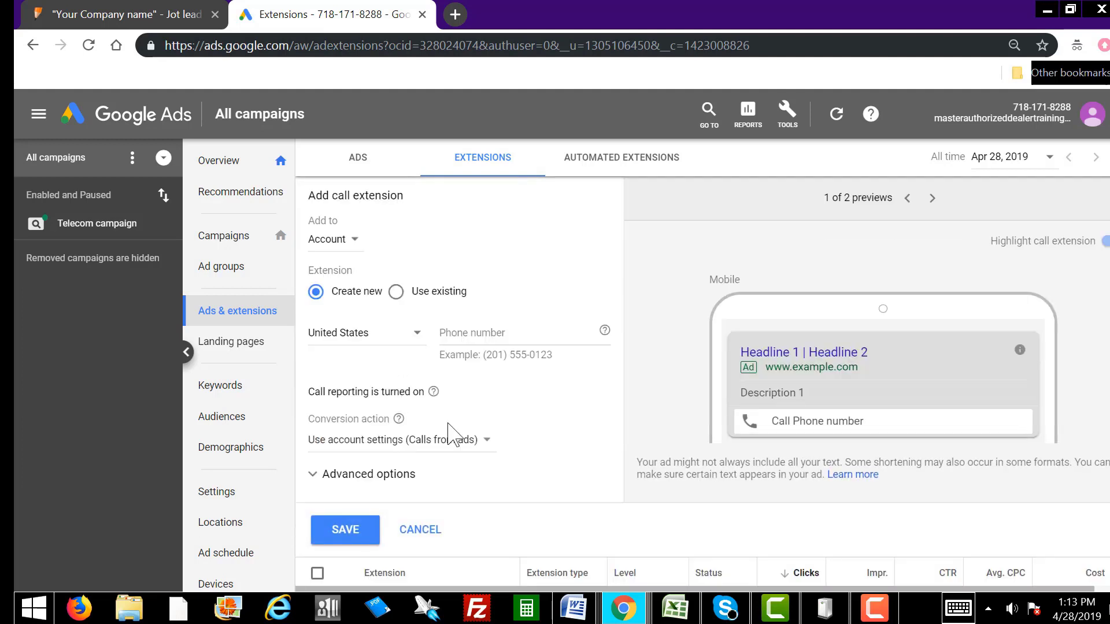
click(474, 334)
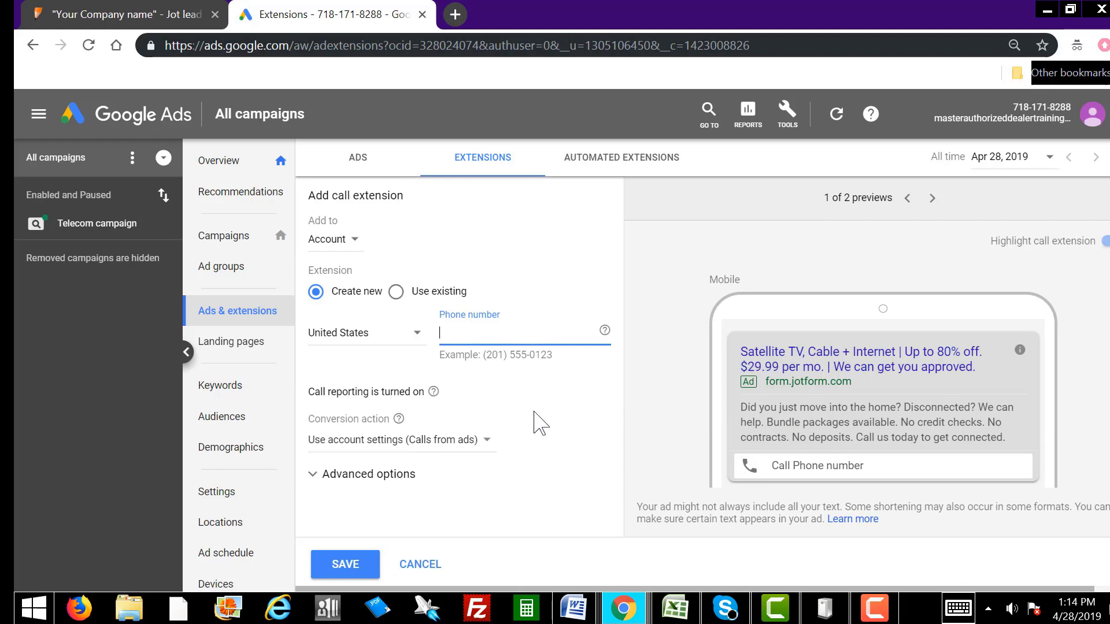
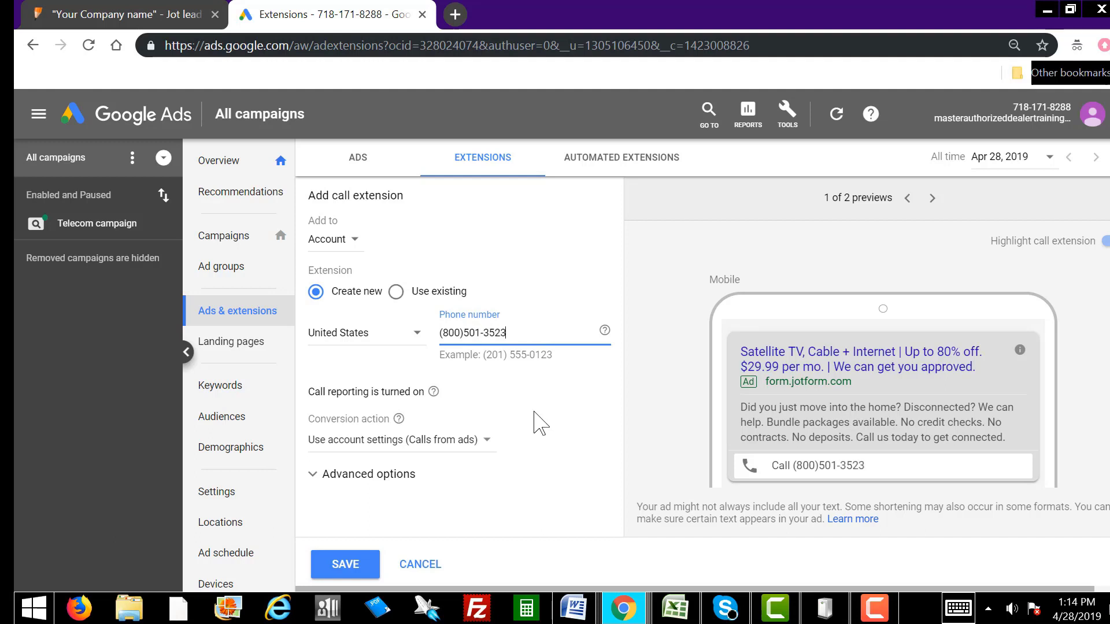
click(466, 333)
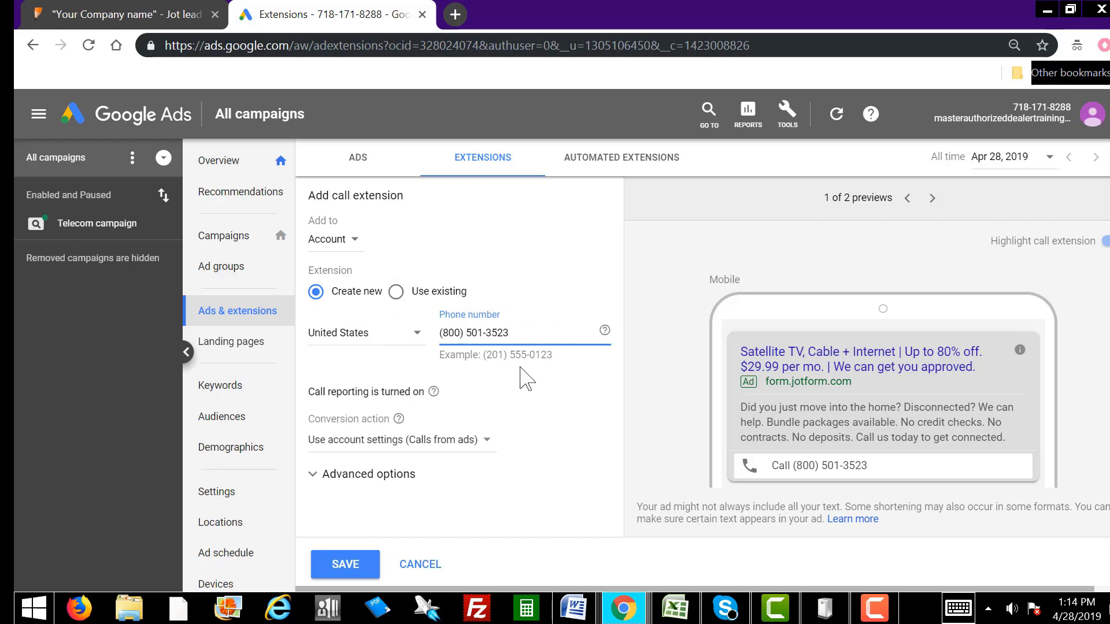
click(353, 565)
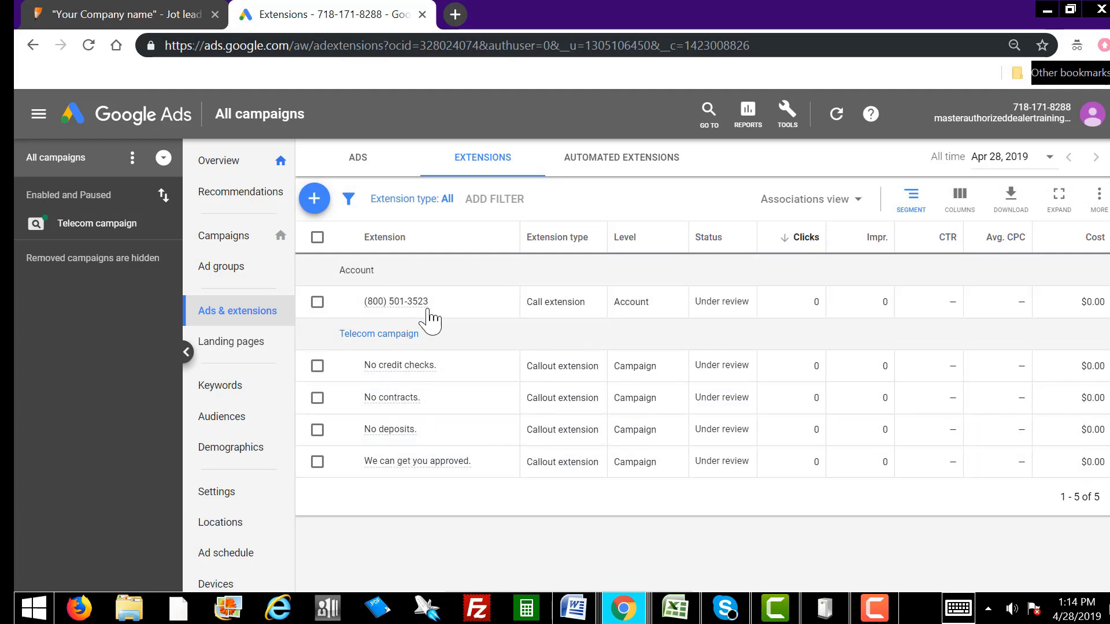
mouse_move(404, 307)
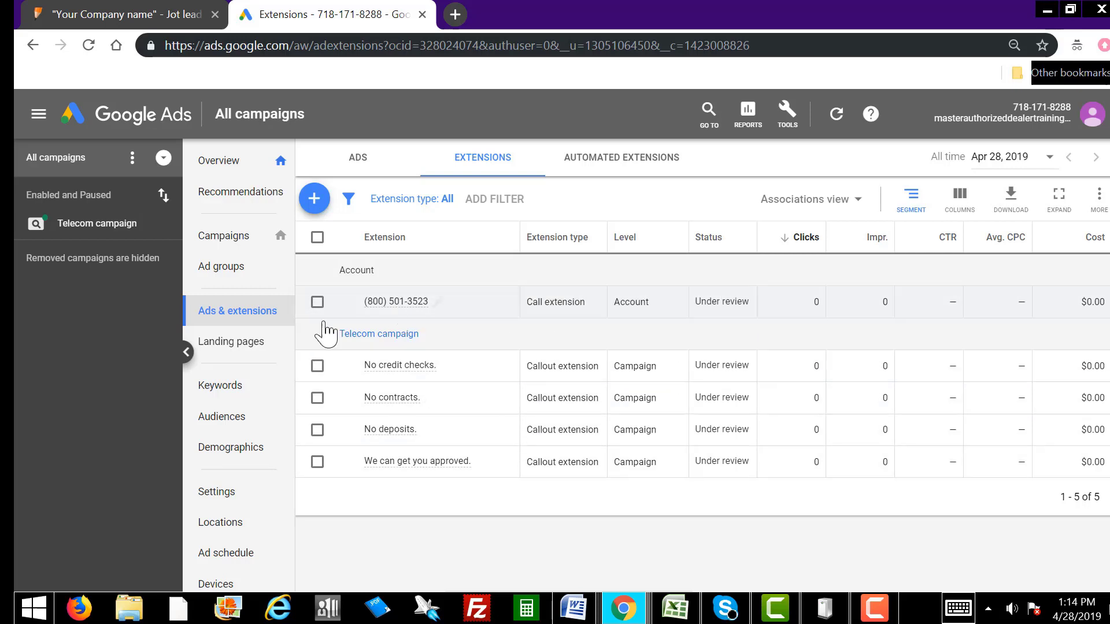
Step: Go back to the Ads & extensions view for the Telecom campaign's ads
click(259, 313)
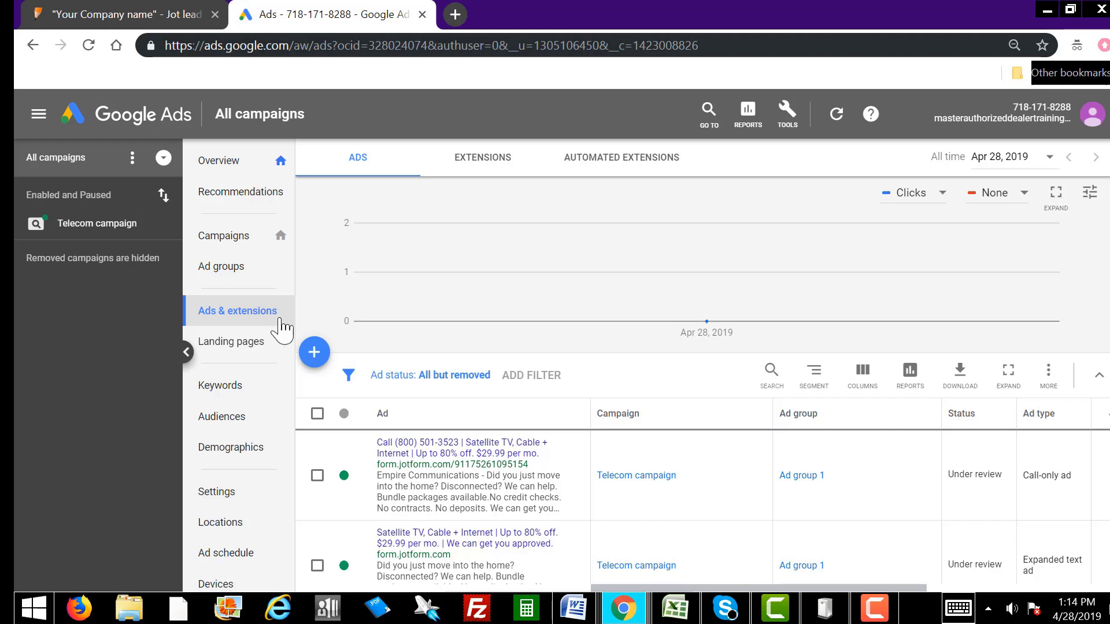
Step: Open Keywords and scroll through Ad group 1's keywords, like Hughes, AT&T and Comcast
click(231, 392)
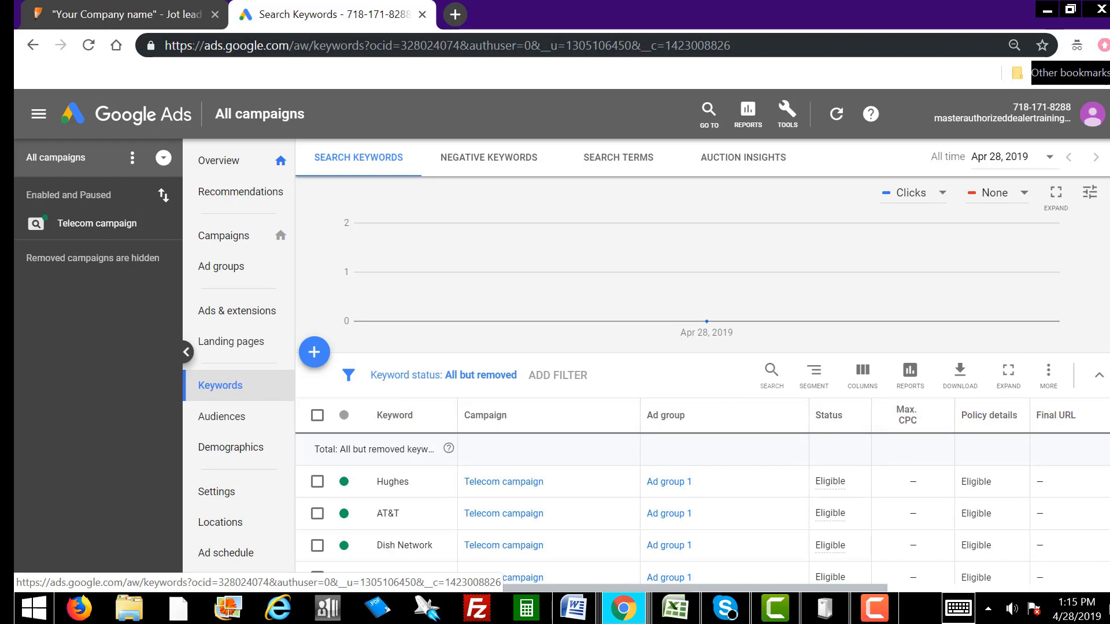
scroll(702, 362, down, 6)
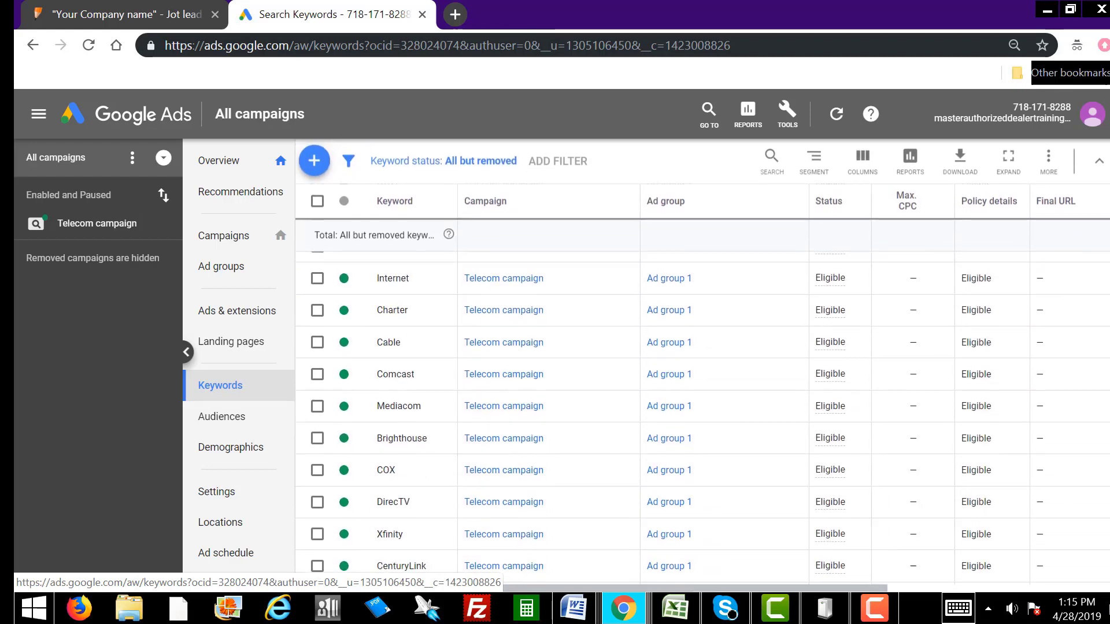
scroll(1103, 413, down, 6)
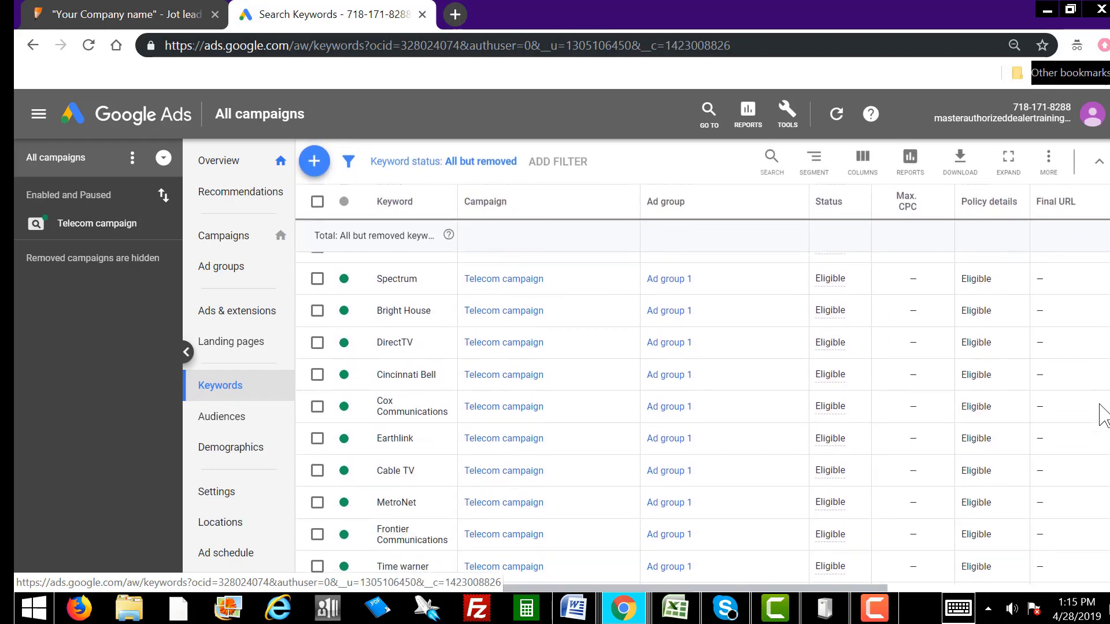
scroll(1101, 428, down, 5)
scroll(1095, 450, up, 6)
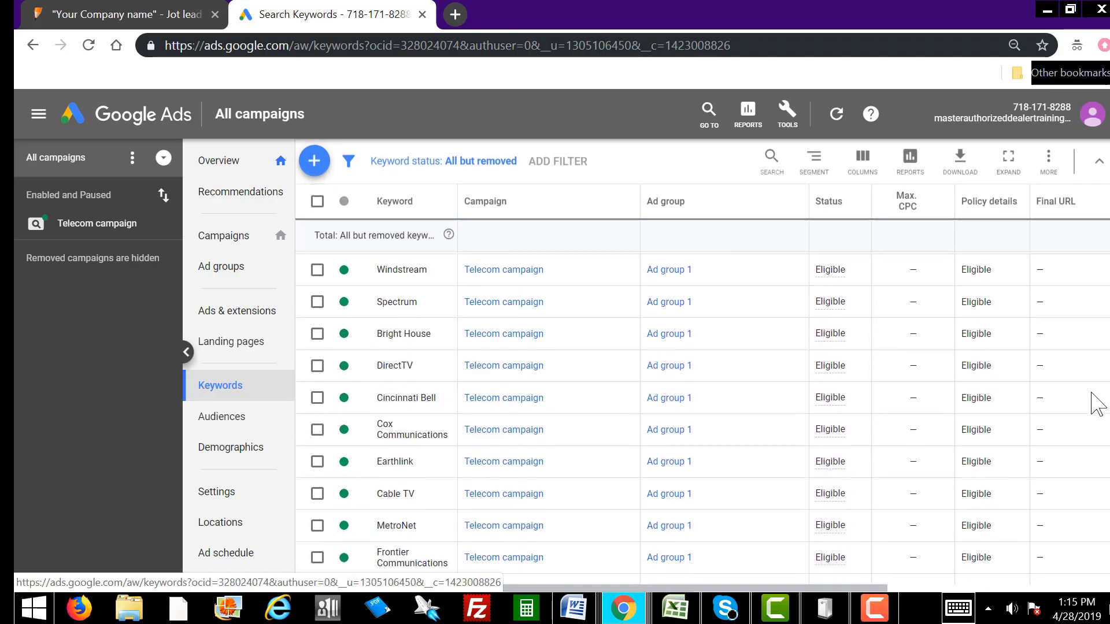
scroll(1098, 393, up, 3)
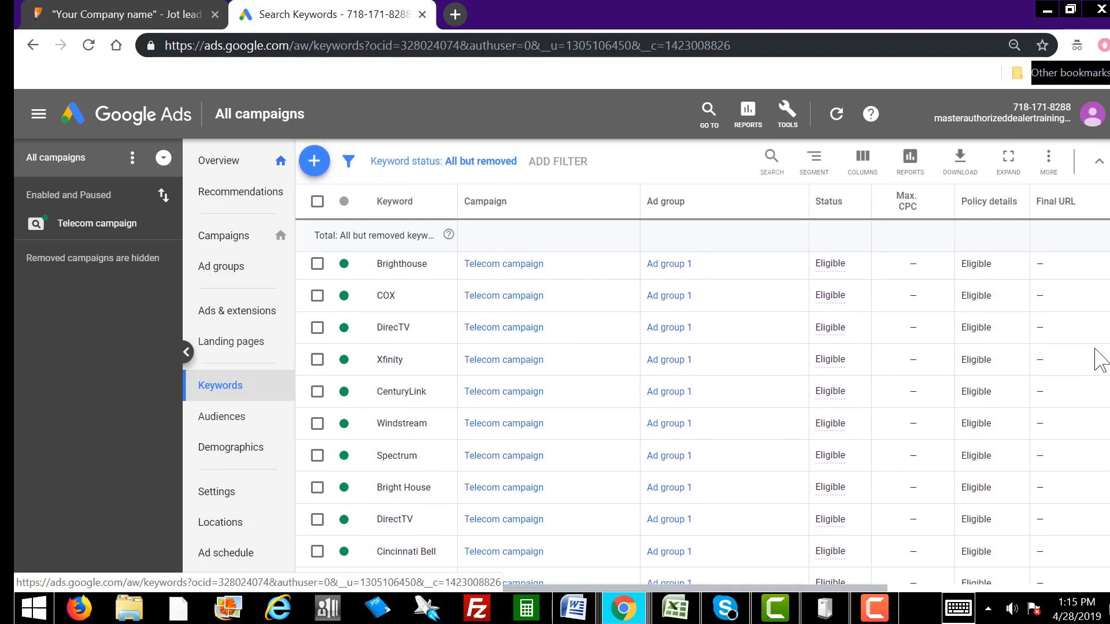
scroll(1101, 358, up, 4)
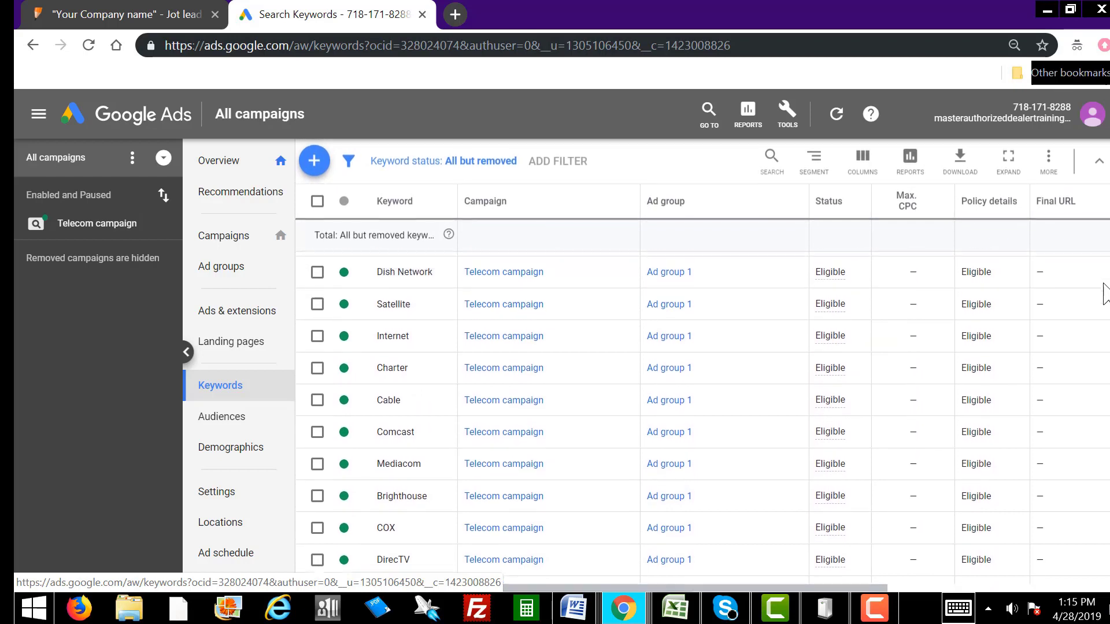
scroll(1101, 323, up, 5)
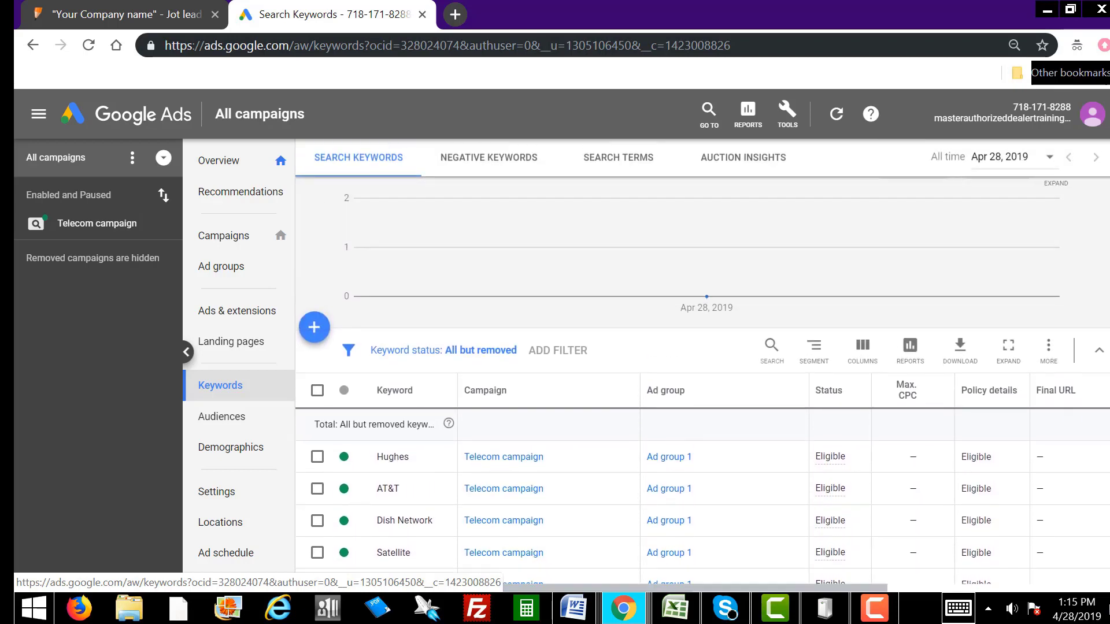
scroll(955, 297, up, 1)
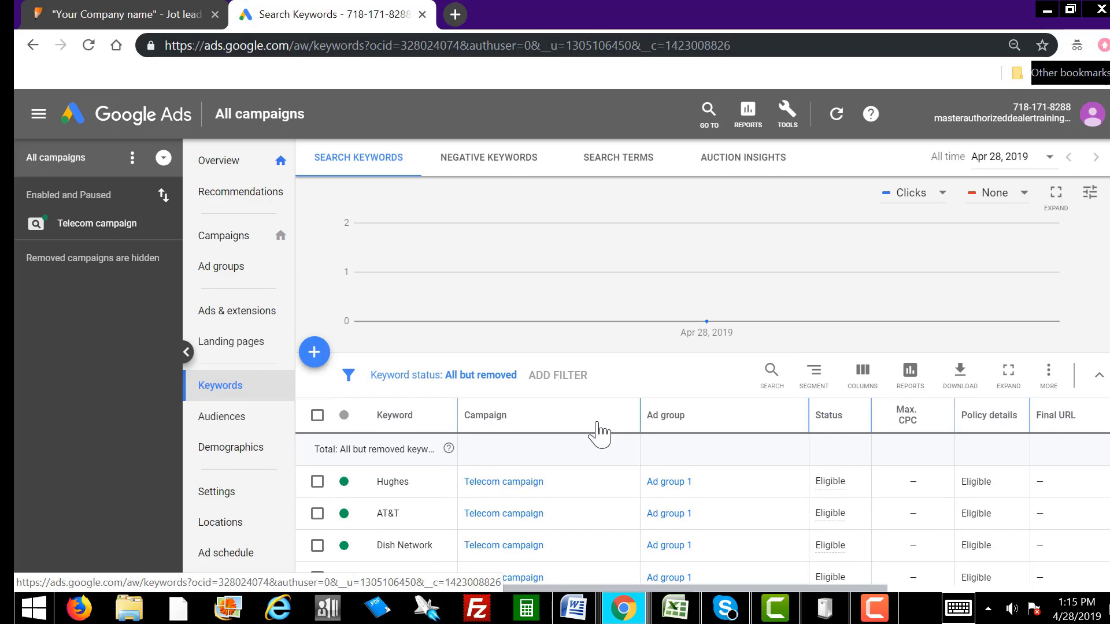
Step: Start adding keywords, choosing Telecom campaign > Ad group 1 as the destination
click(315, 354)
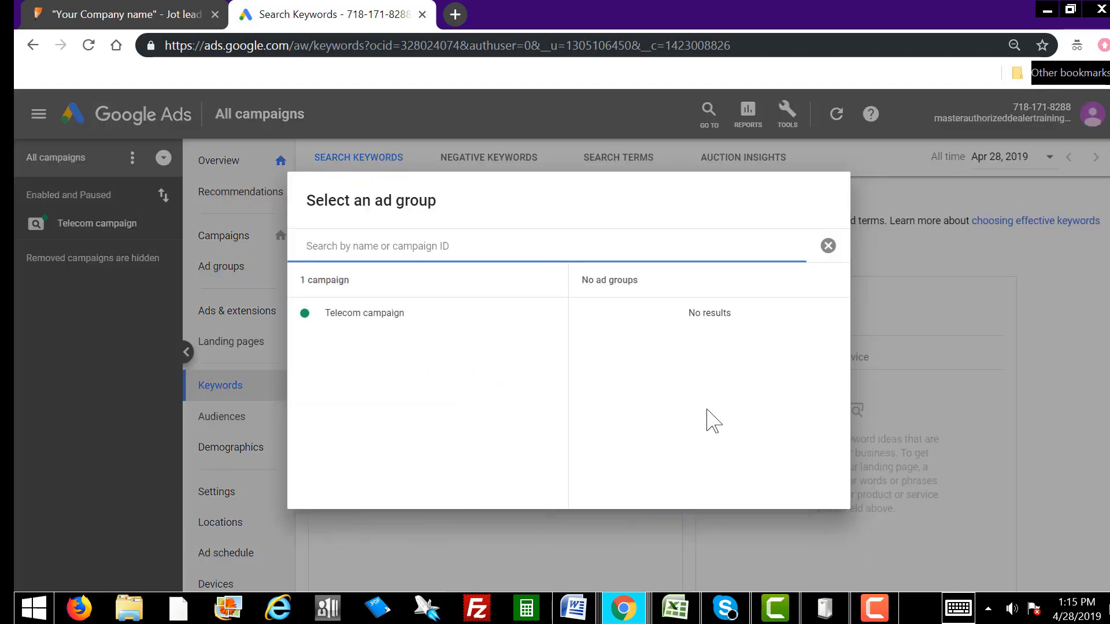
click(340, 315)
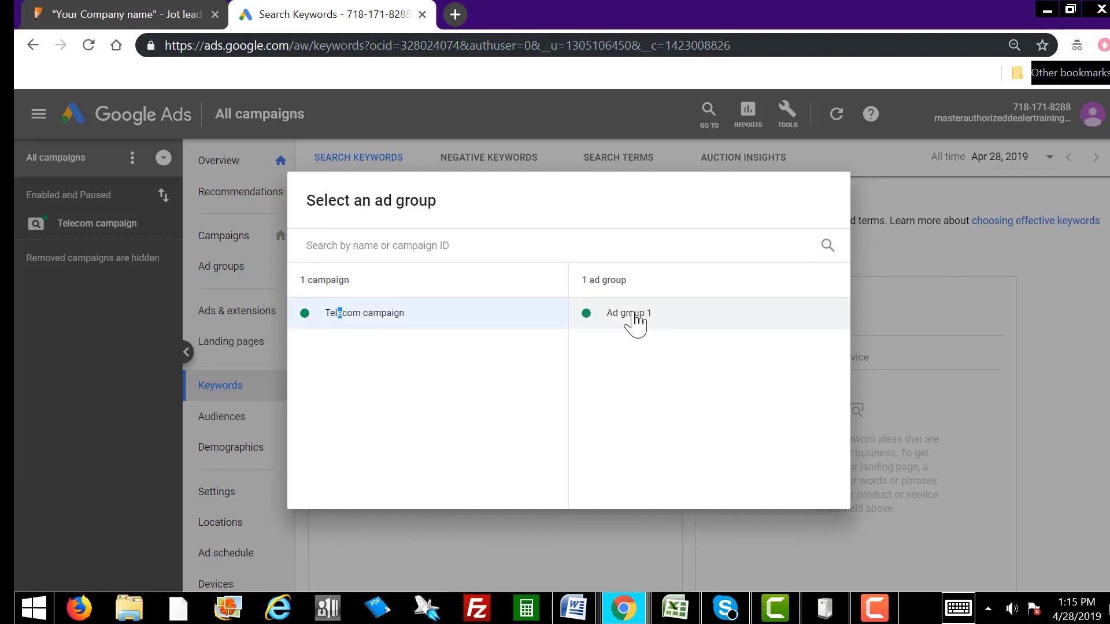
click(636, 323)
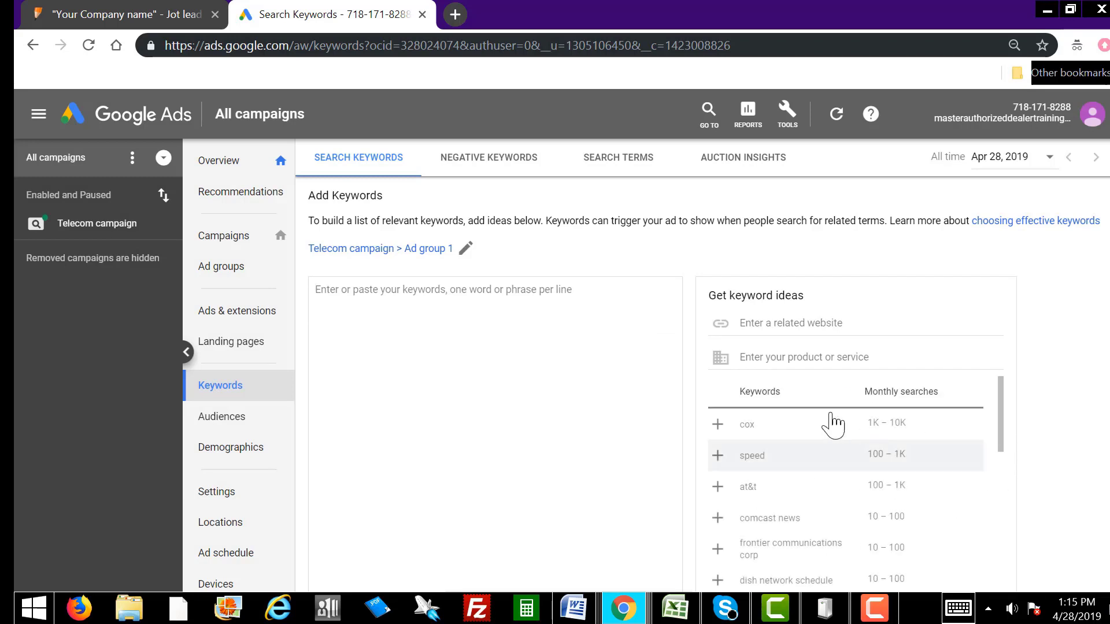
Step: Add ideas cox, at&t, frontier tv, xfinity, charter spectrum tv, satellite dish tv and satellite tv services
scroll(1079, 306, down, 1)
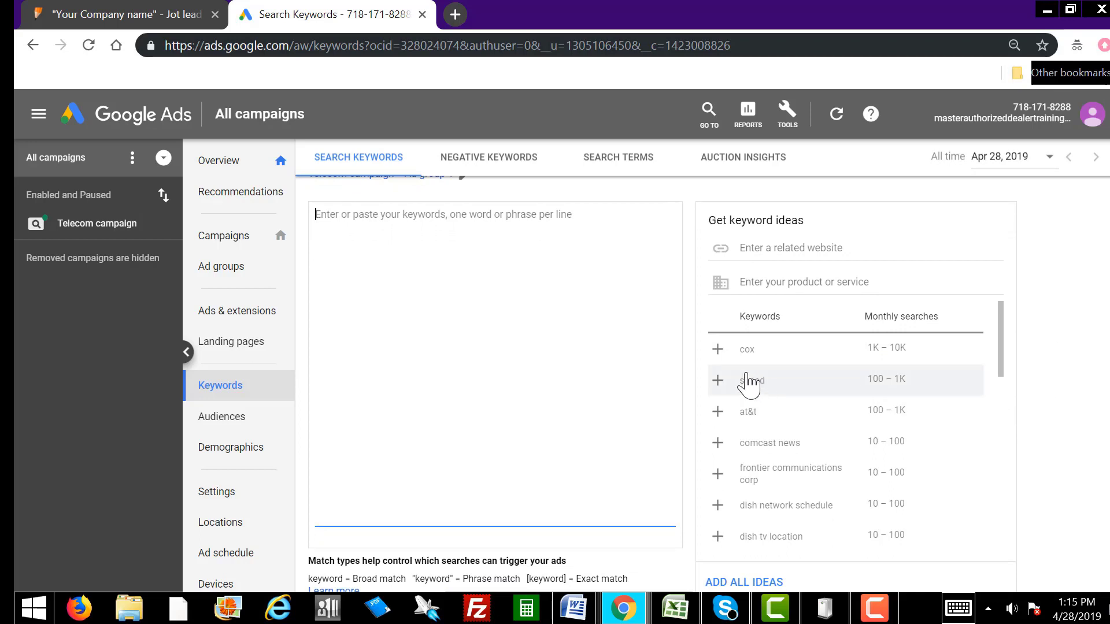
click(718, 349)
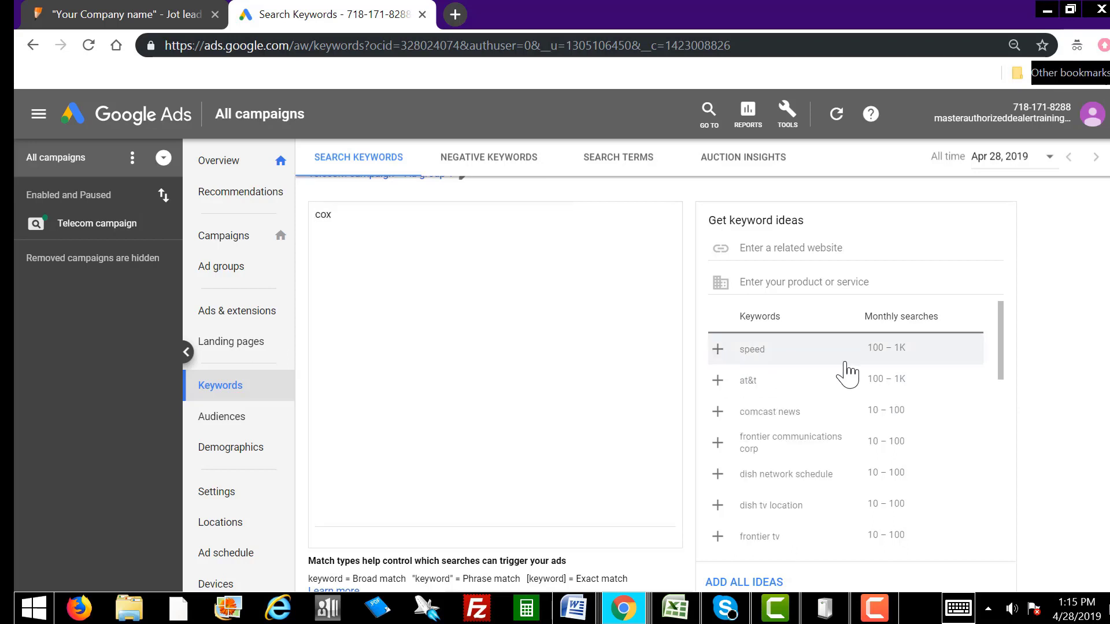
click(717, 380)
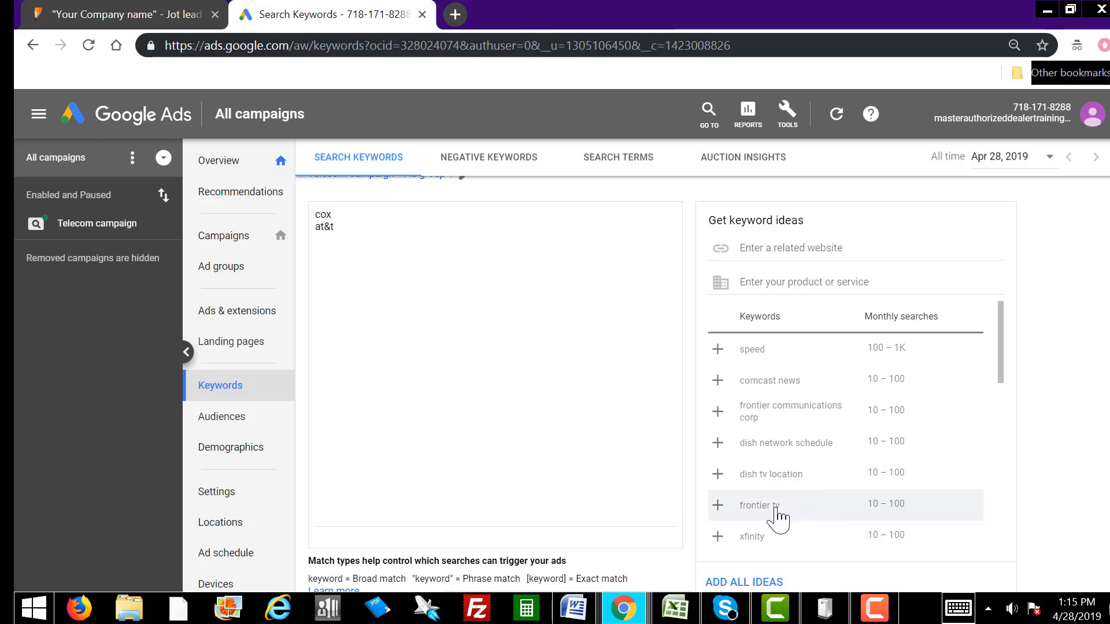
click(717, 505)
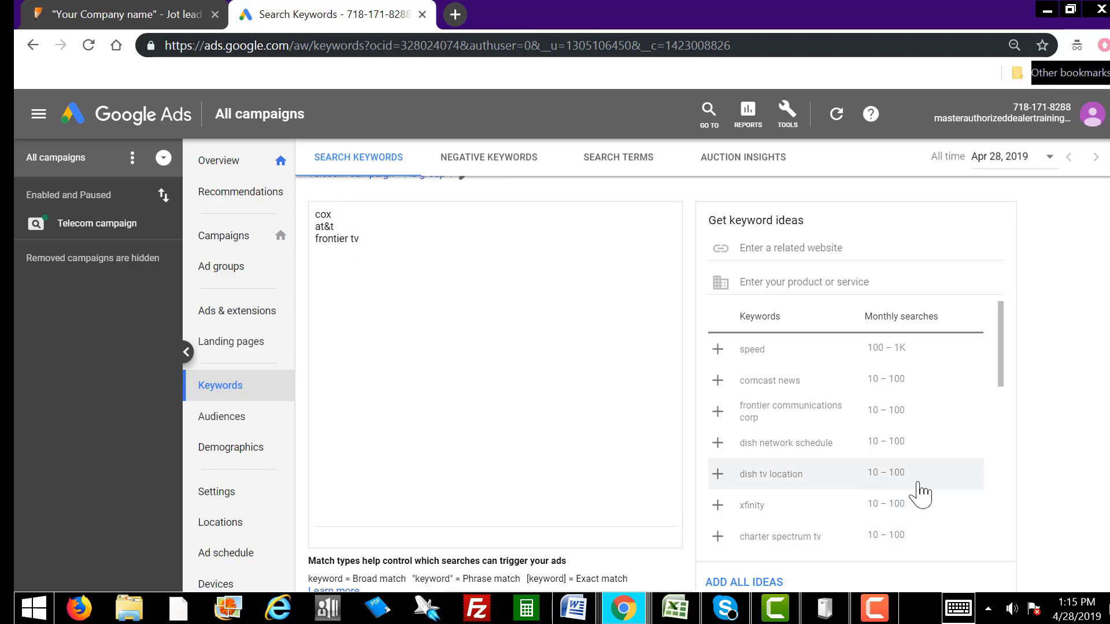
click(717, 506)
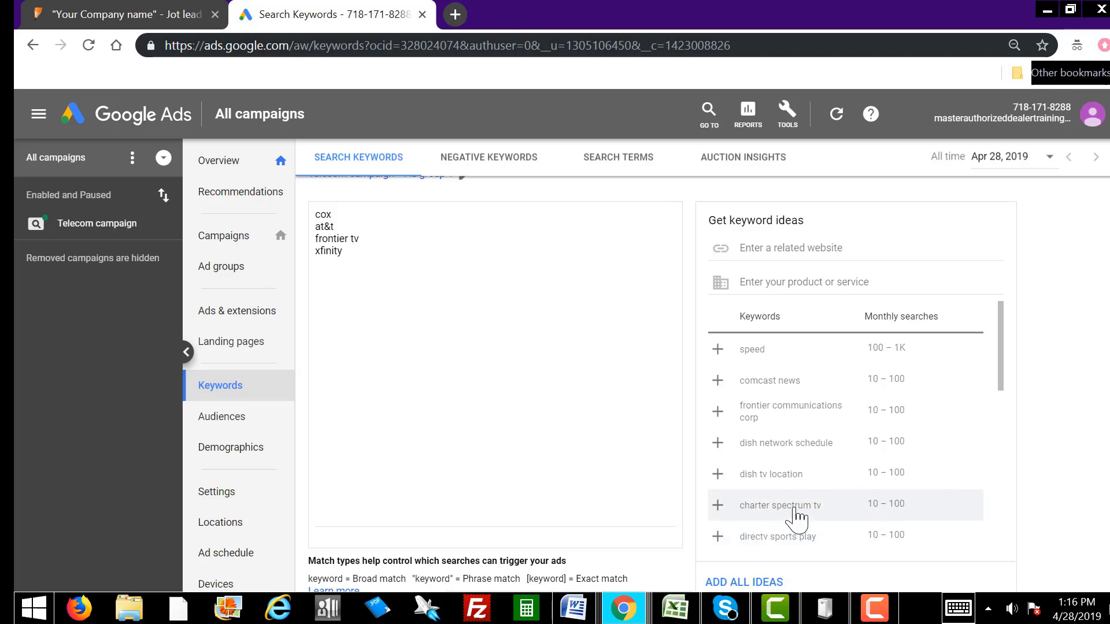
click(718, 506)
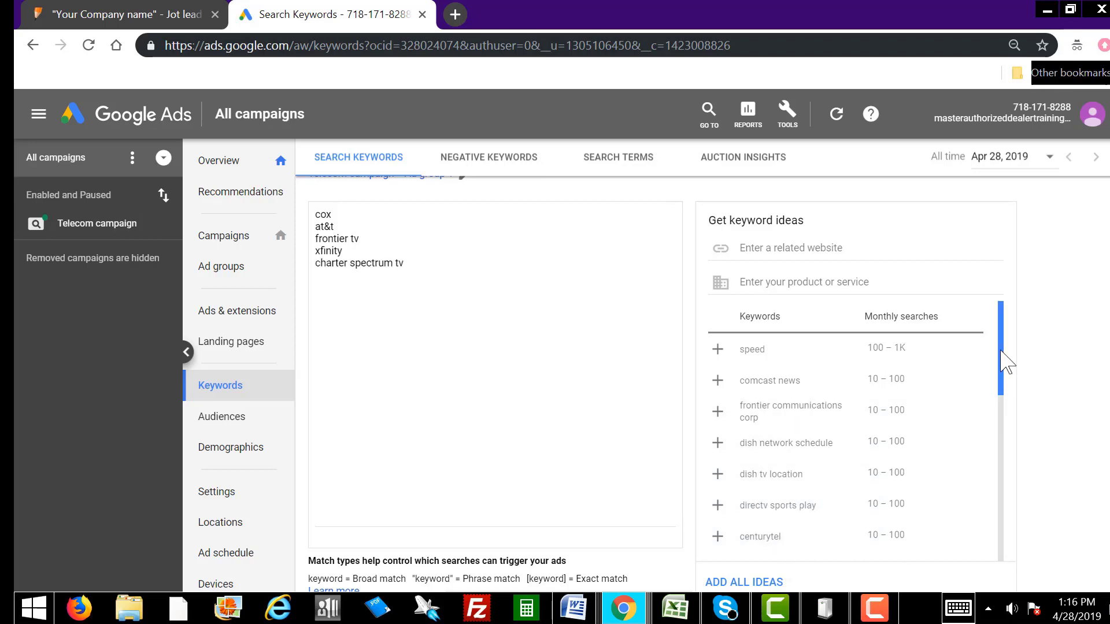
drag(1001, 351, 1007, 432)
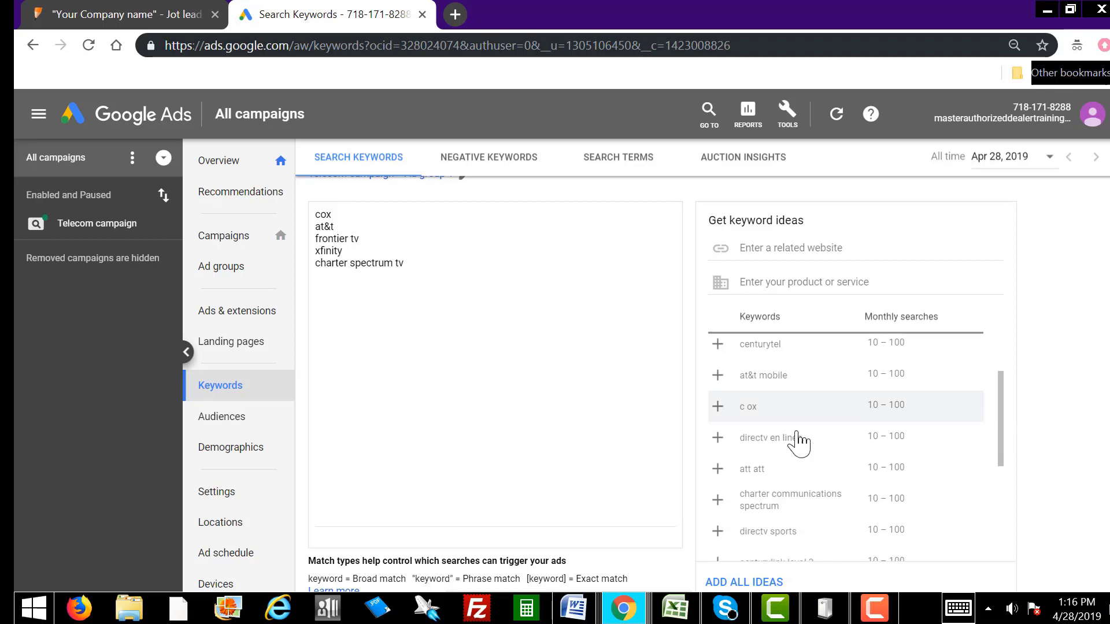
click(717, 406)
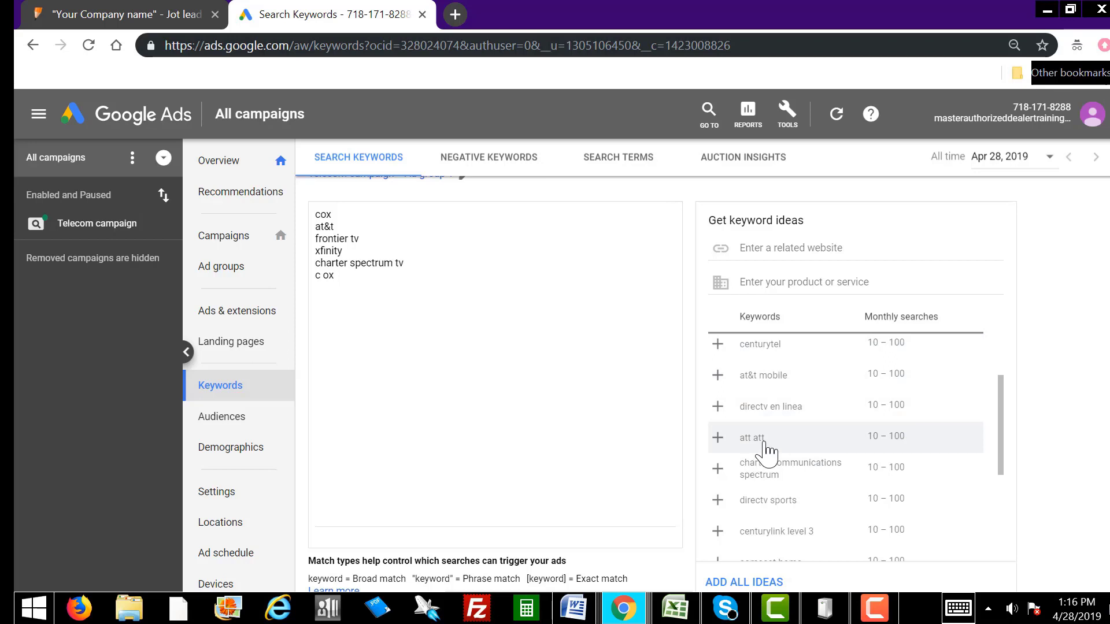
click(717, 437)
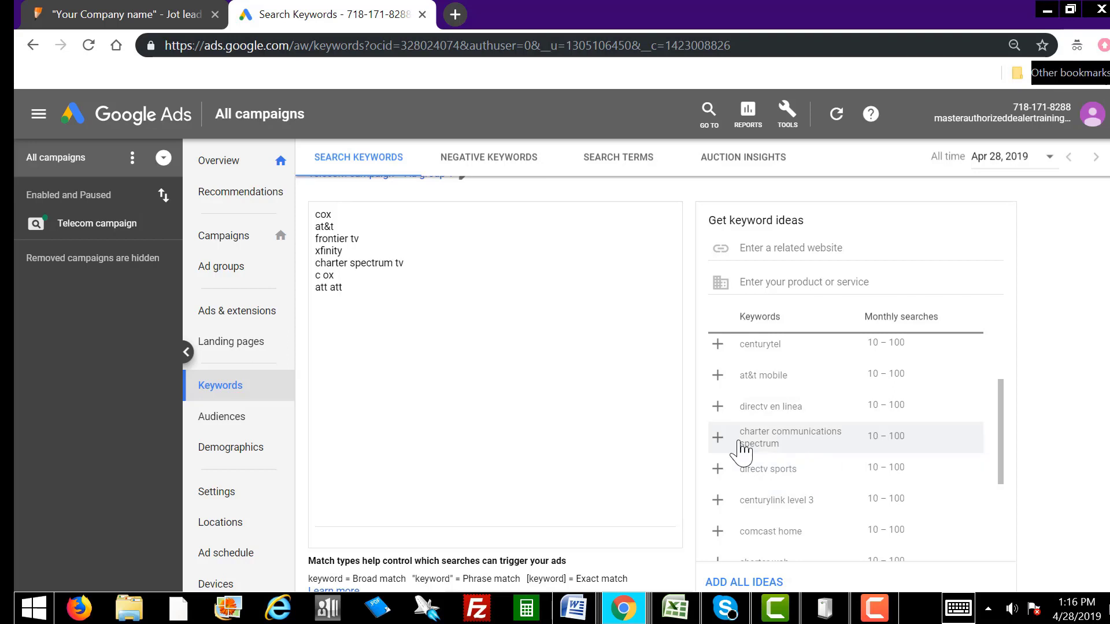
click(717, 437)
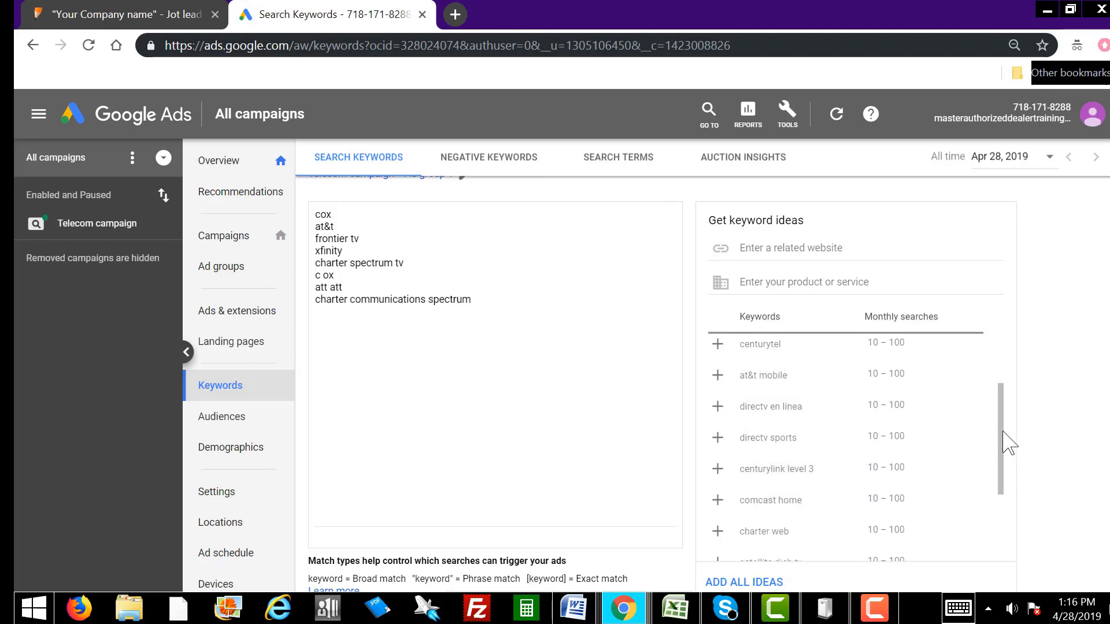
drag(1005, 437, 1003, 502)
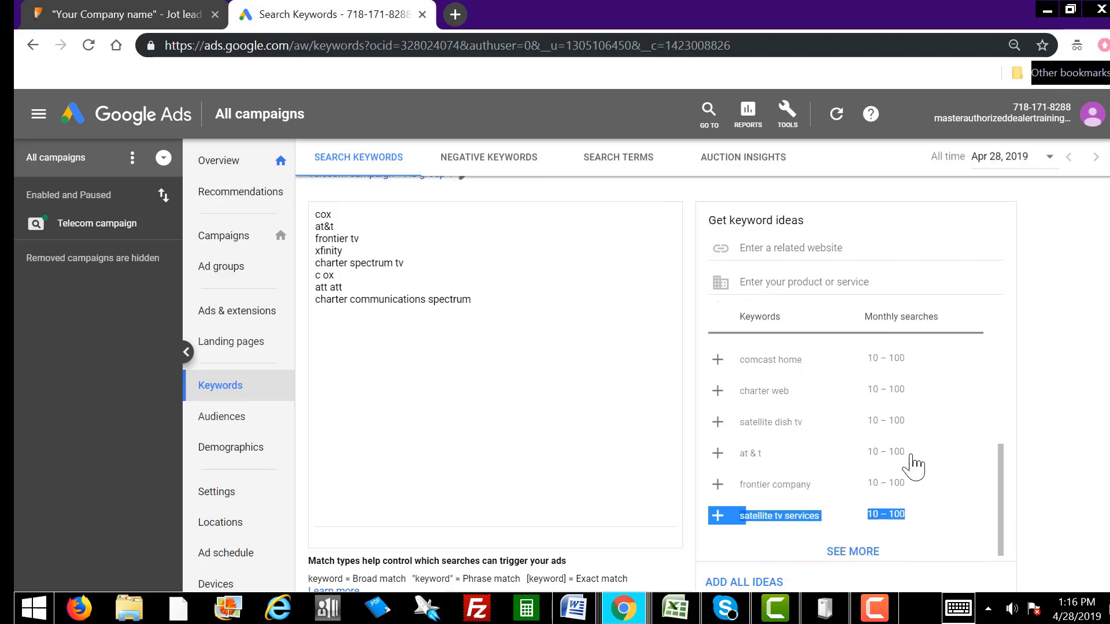
click(717, 426)
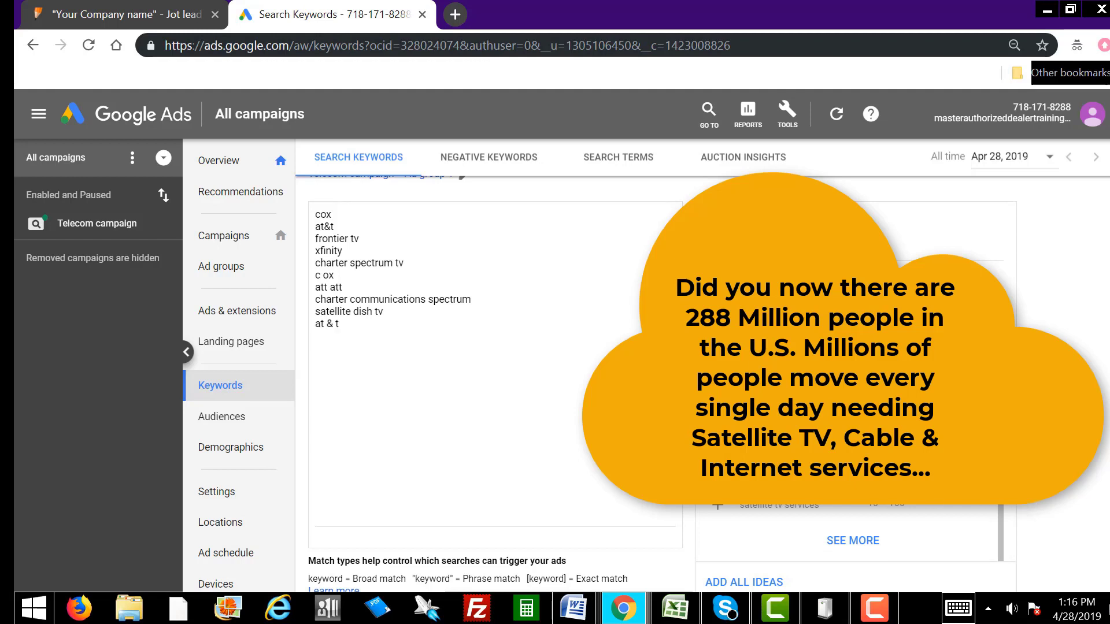
click(717, 506)
Step: Load more ideas and add charter internet, frontier telephone service, comcast tv, charter cable and comcast internet
click(858, 546)
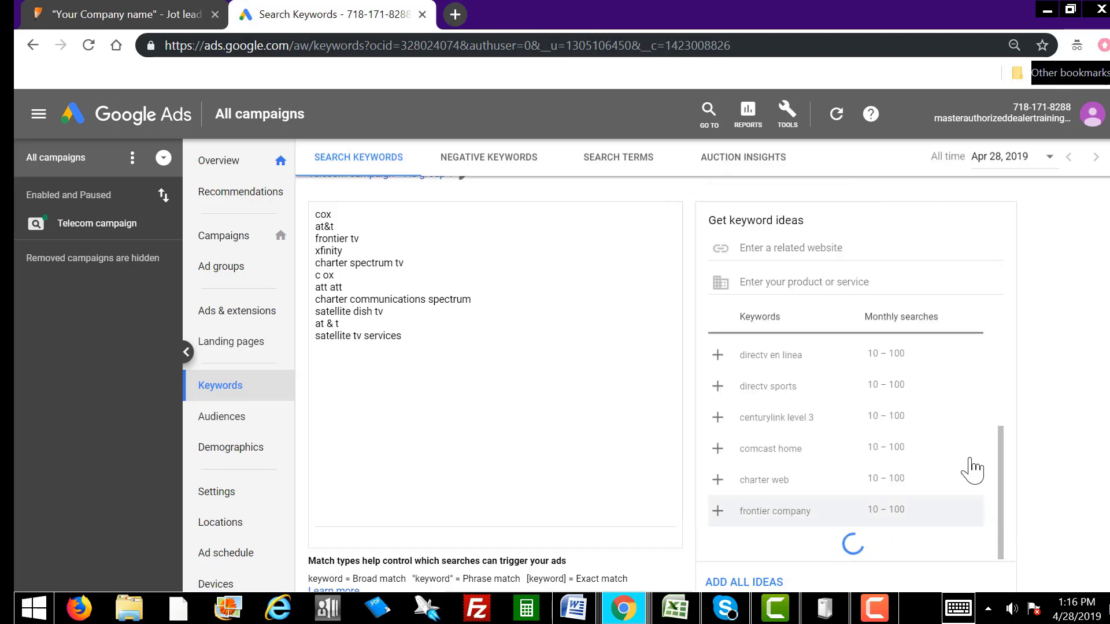
click(999, 417)
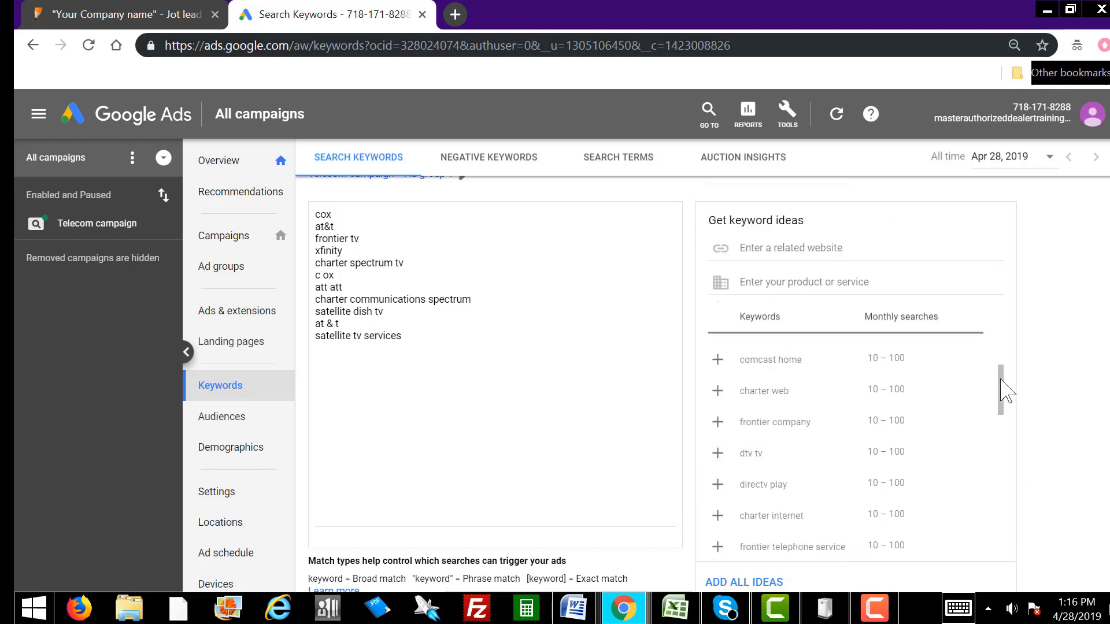
drag(1004, 396, 1009, 412)
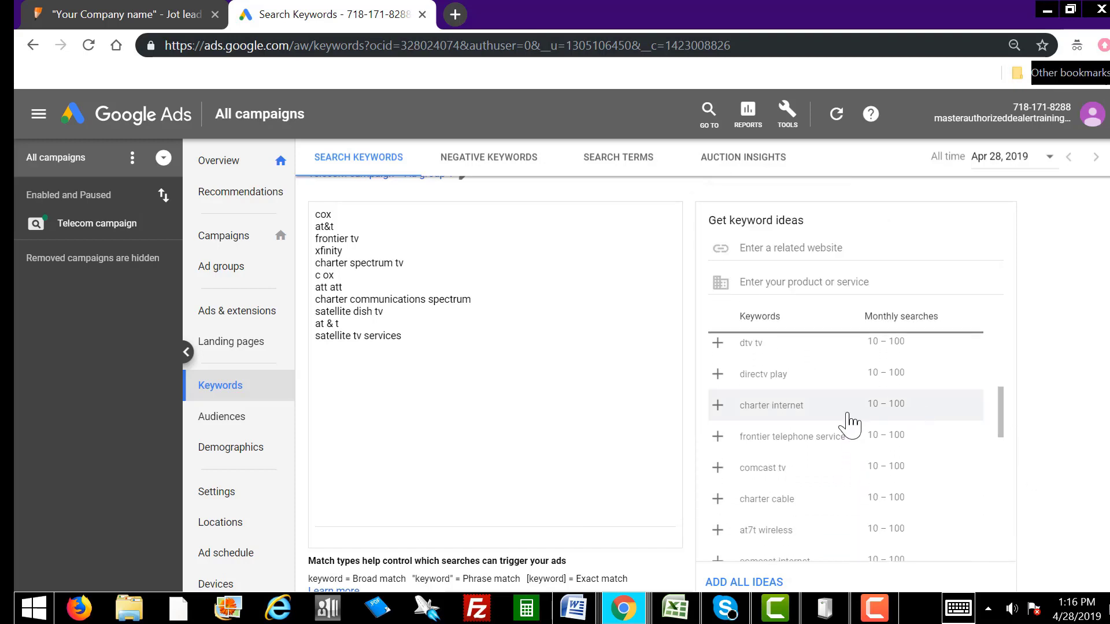
click(717, 405)
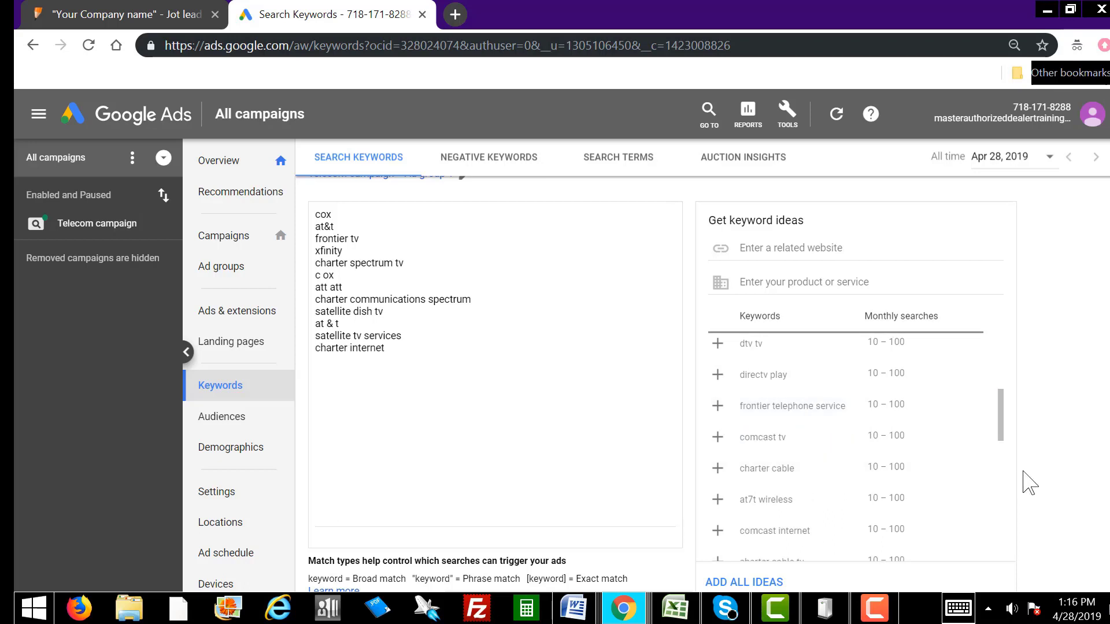
click(717, 406)
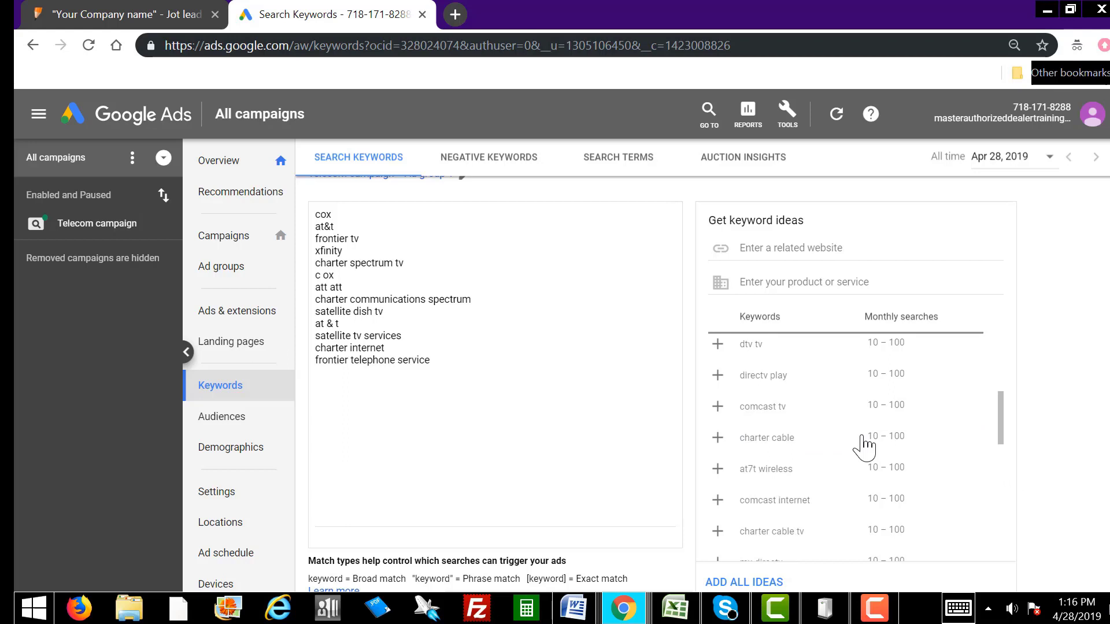
click(718, 406)
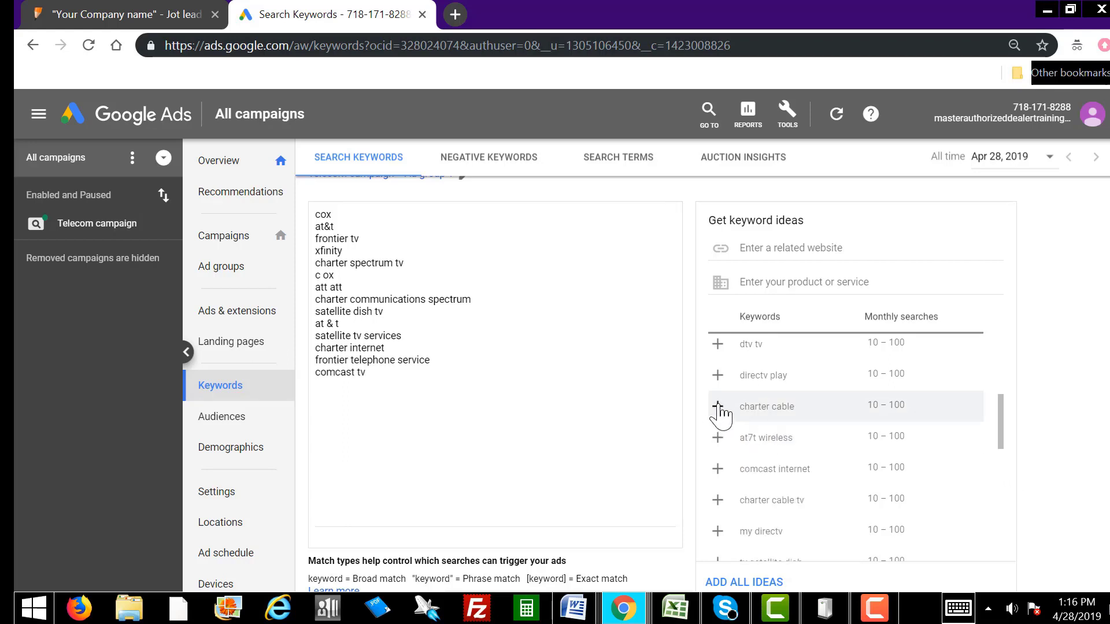
click(718, 406)
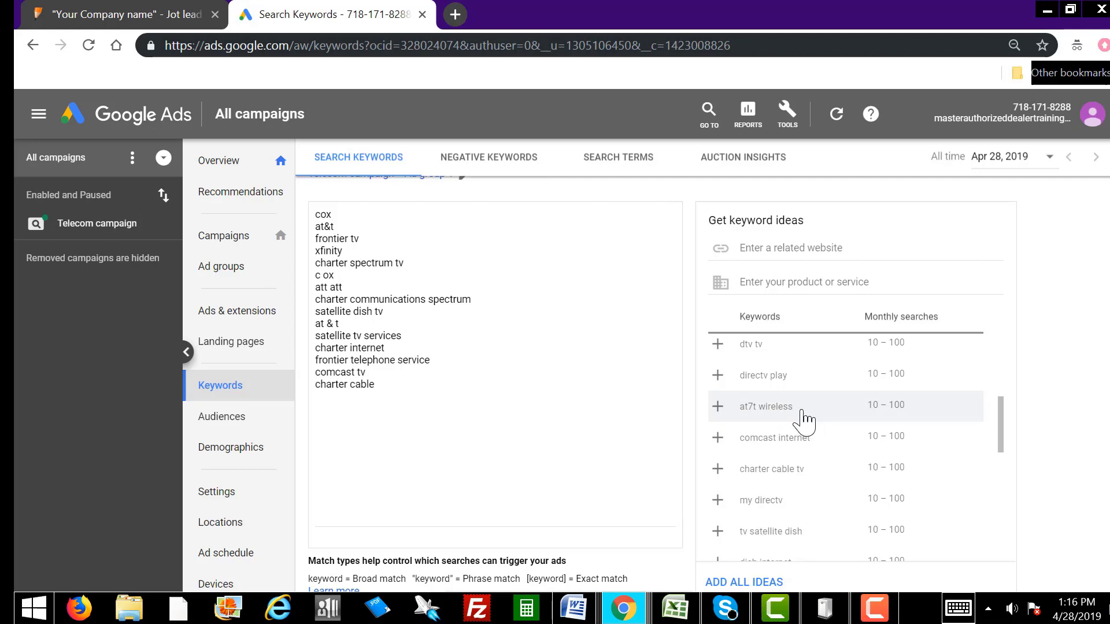
click(719, 442)
click(718, 443)
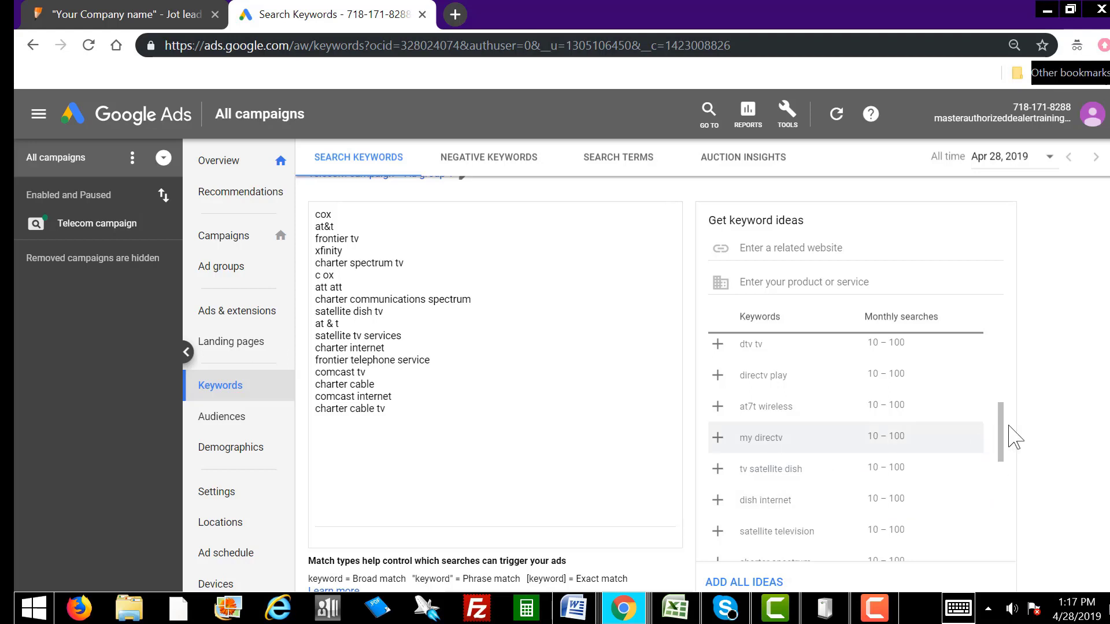
Step: Add tv satellite dish, dish internet, satellite television, charter spectrum, comcast cable and frontier fios
drag(1007, 440, 1000, 457)
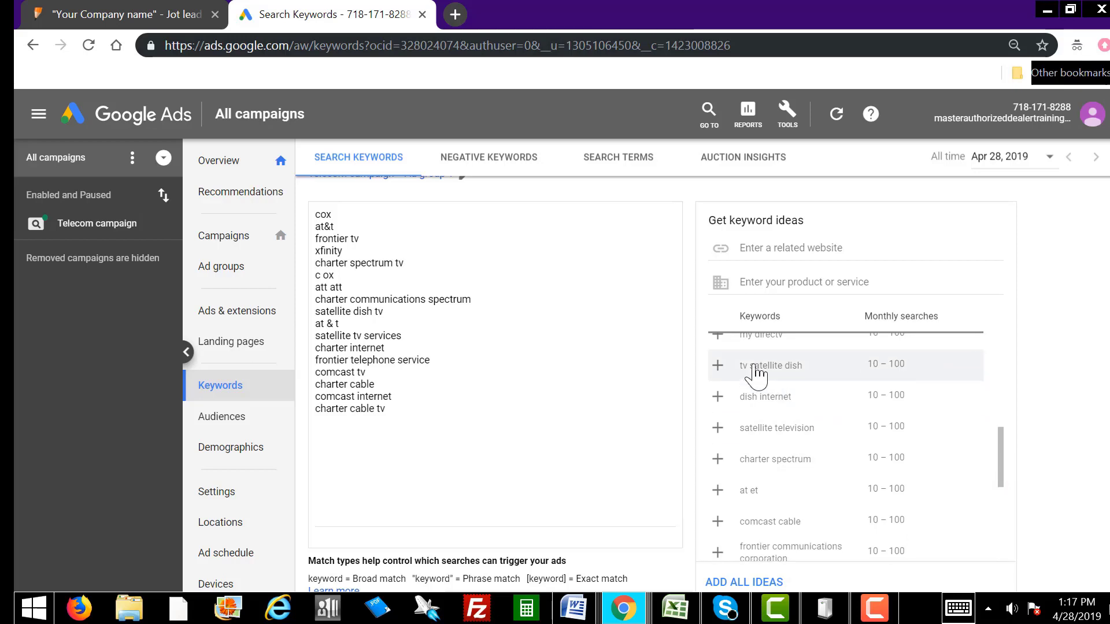
click(717, 366)
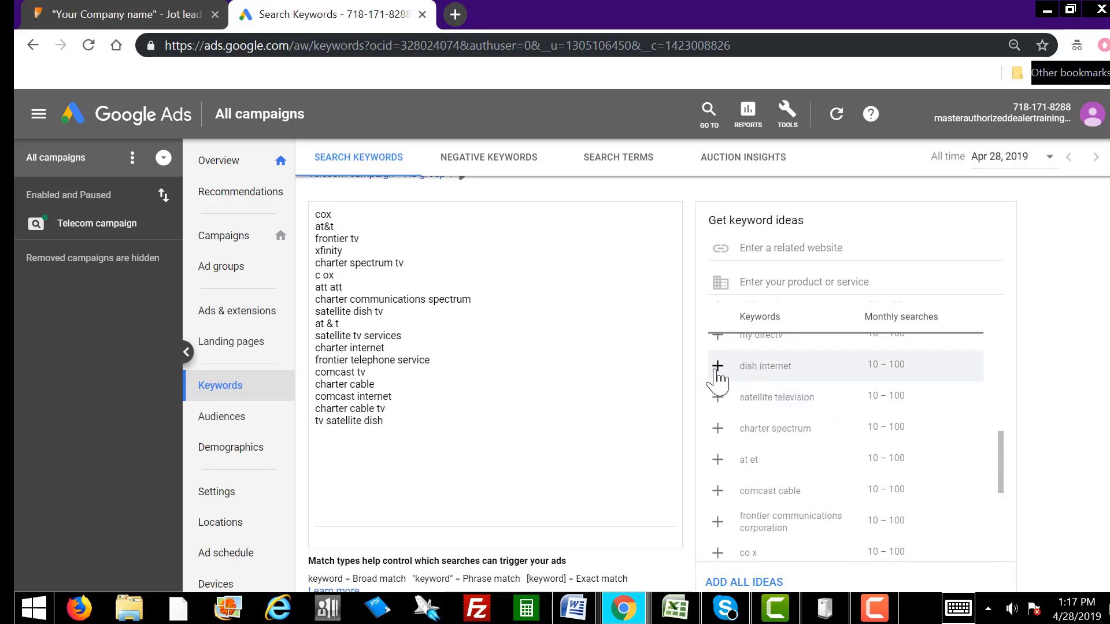
click(717, 366)
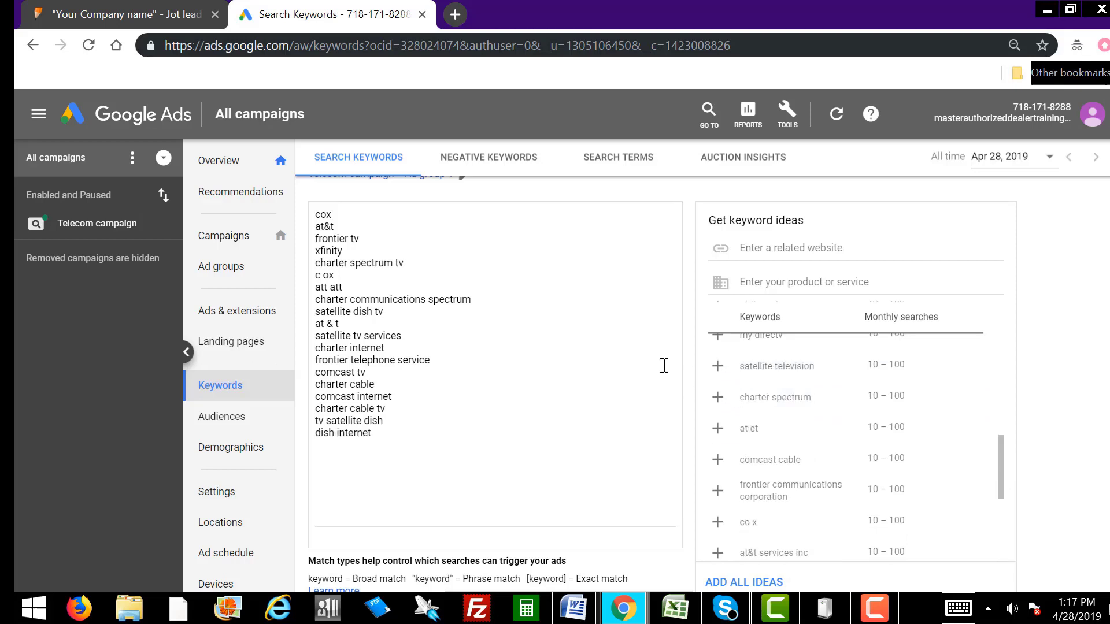
click(712, 367)
click(712, 368)
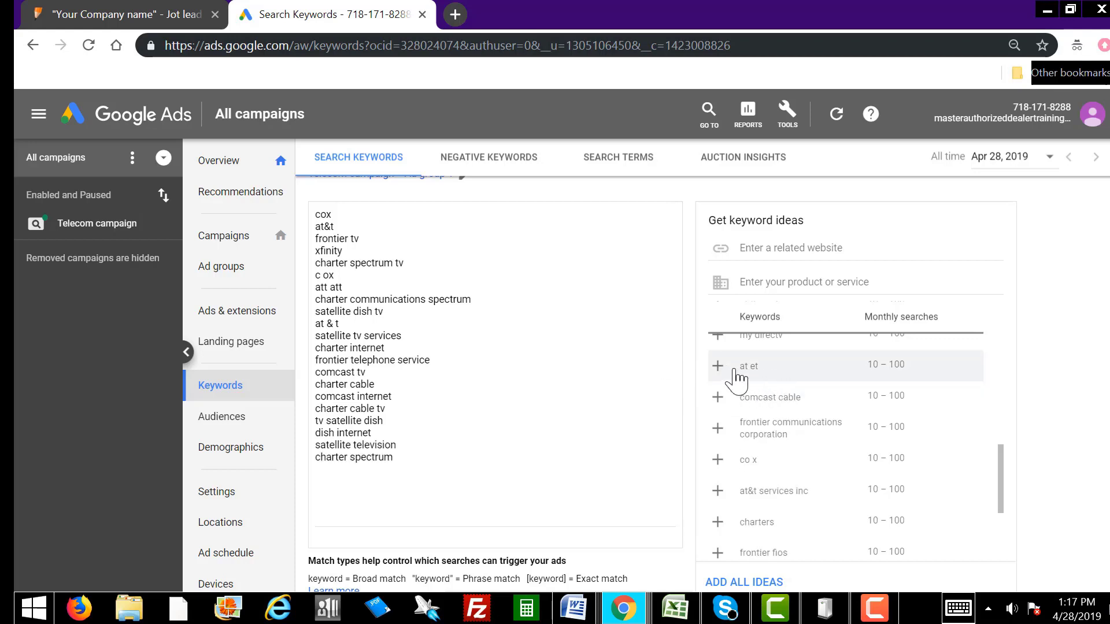
click(717, 366)
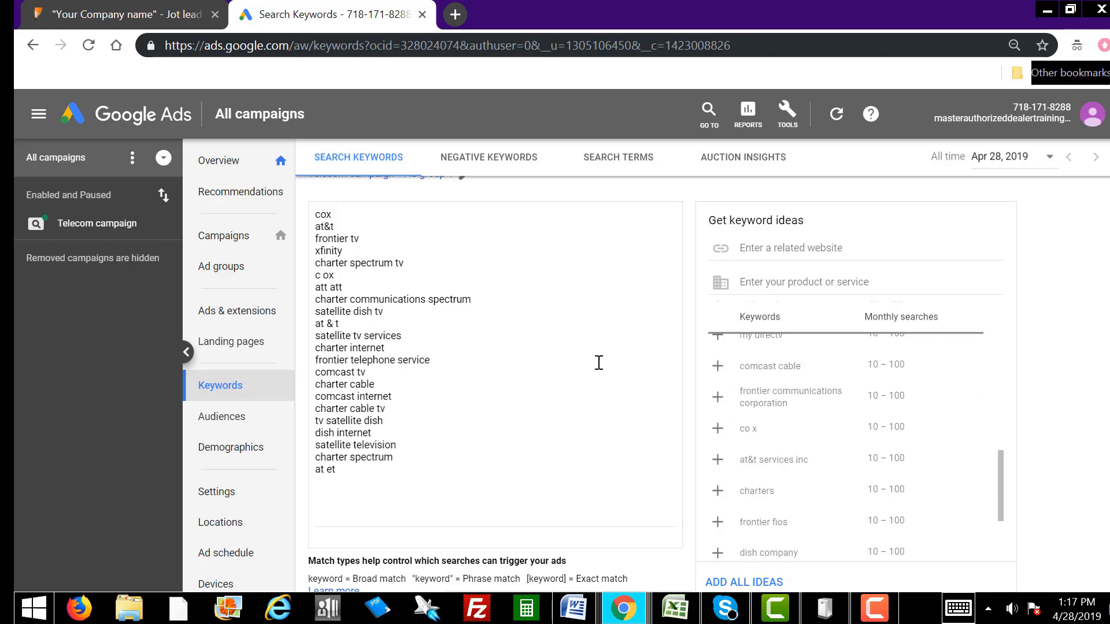
click(717, 367)
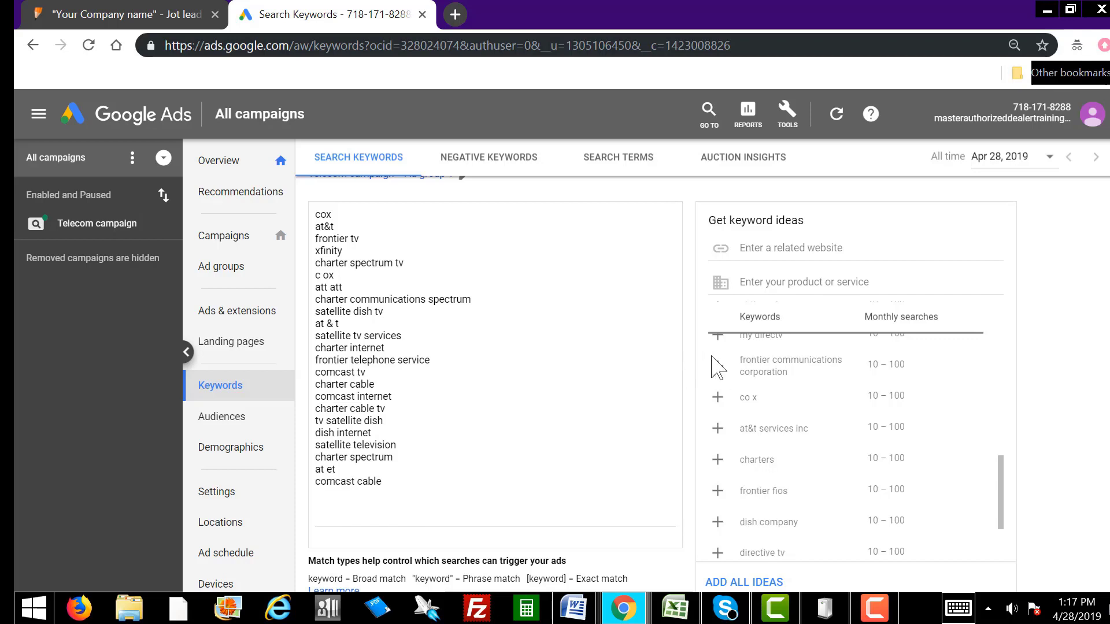
click(717, 397)
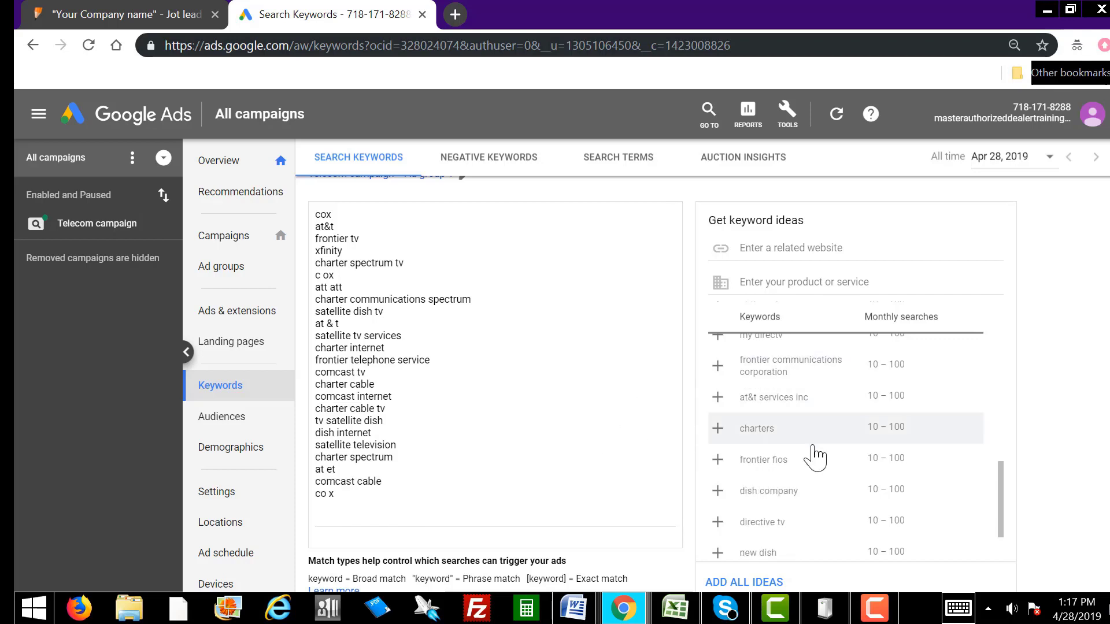
click(718, 459)
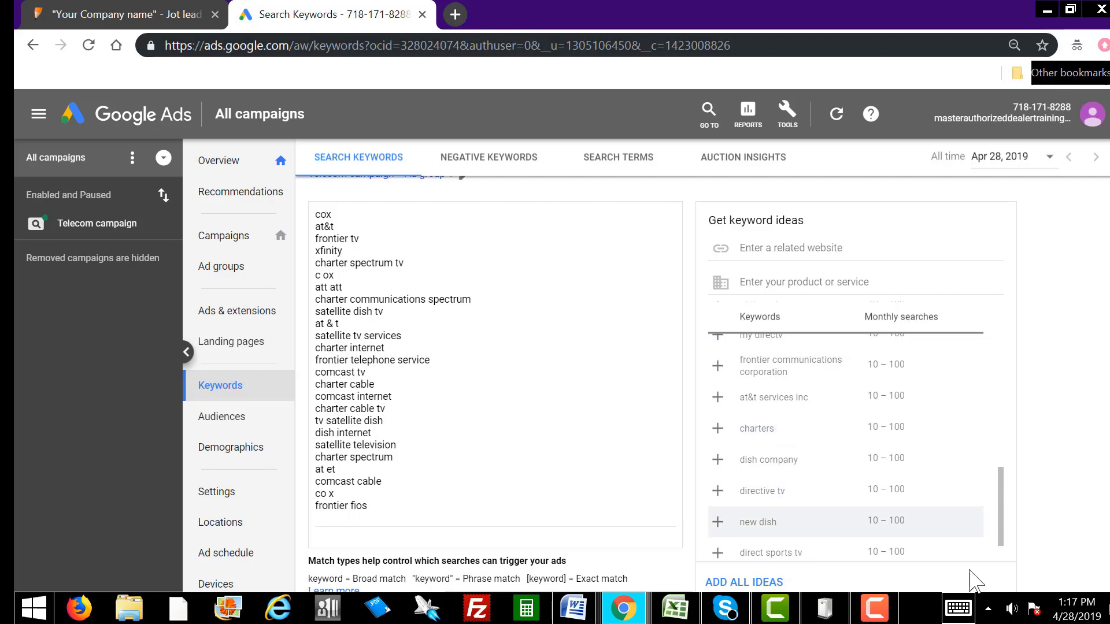
Step: Add new dish, dish company and direct sports tv, then load another batch
scroll(1004, 508, down, 2)
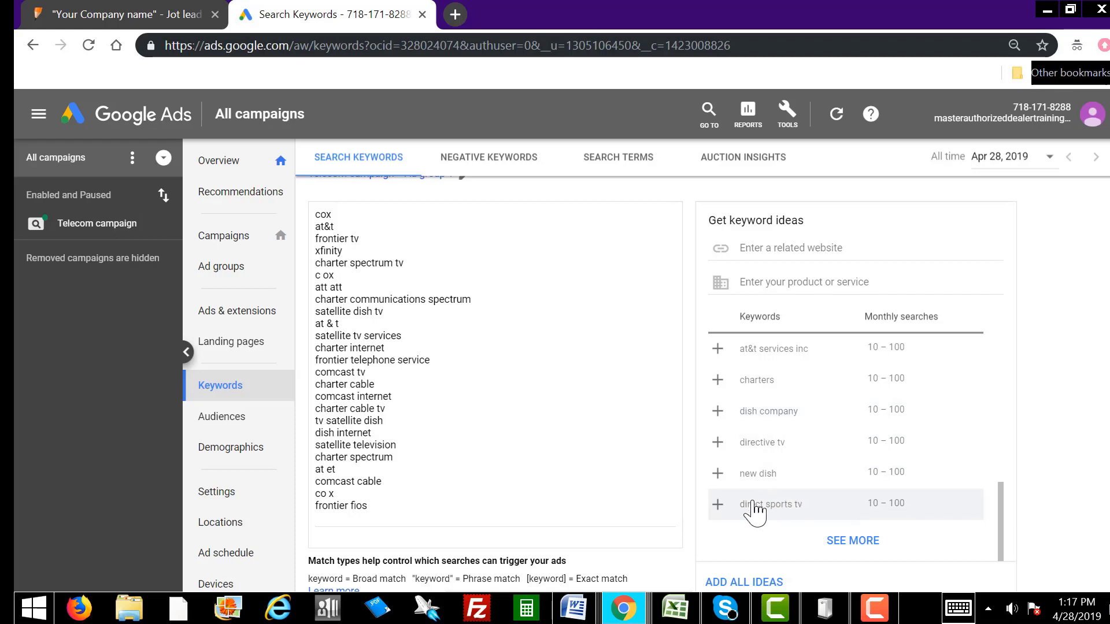
click(717, 470)
click(717, 445)
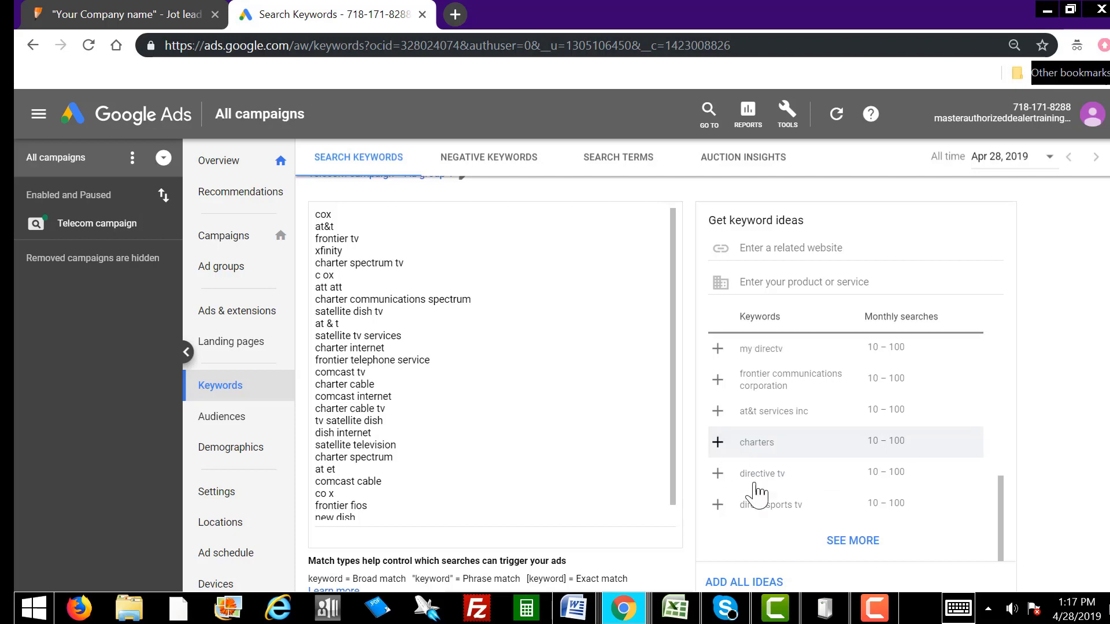
click(717, 504)
click(869, 542)
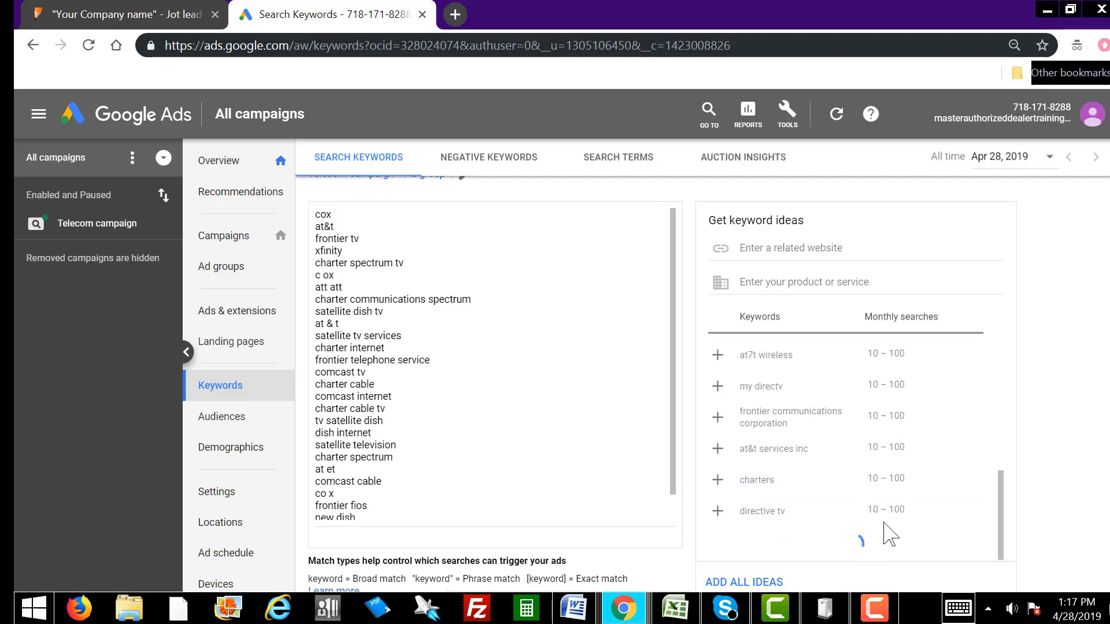
Step: Append spectrum cable tv, charter communications time warner and dish tv packages from the ideas panel
scroll(1005, 404, down, 2)
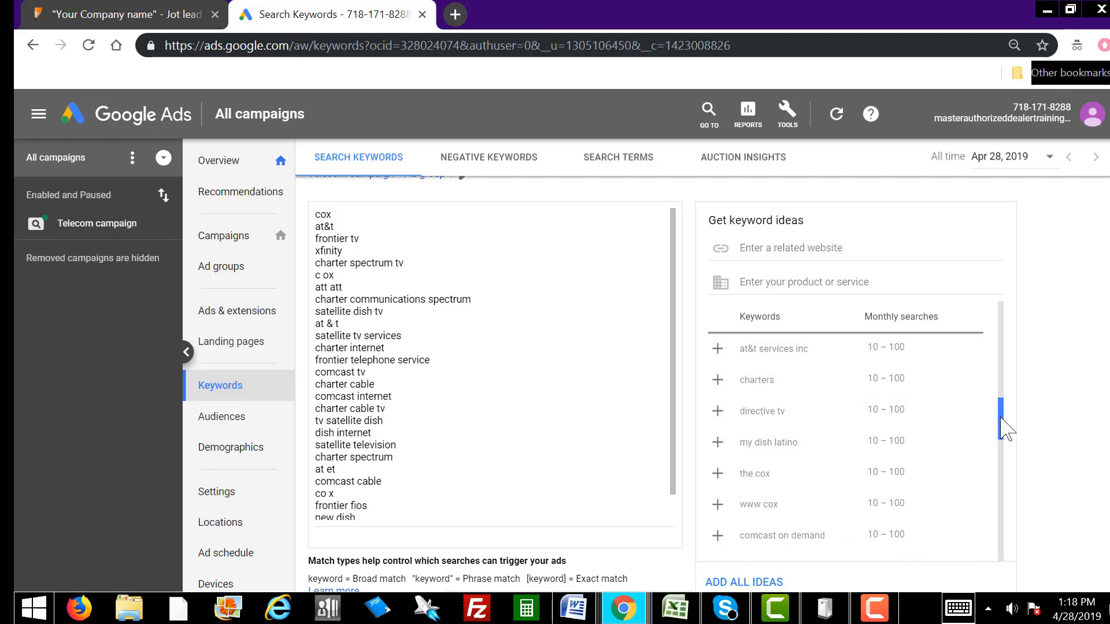
drag(1004, 427, 999, 440)
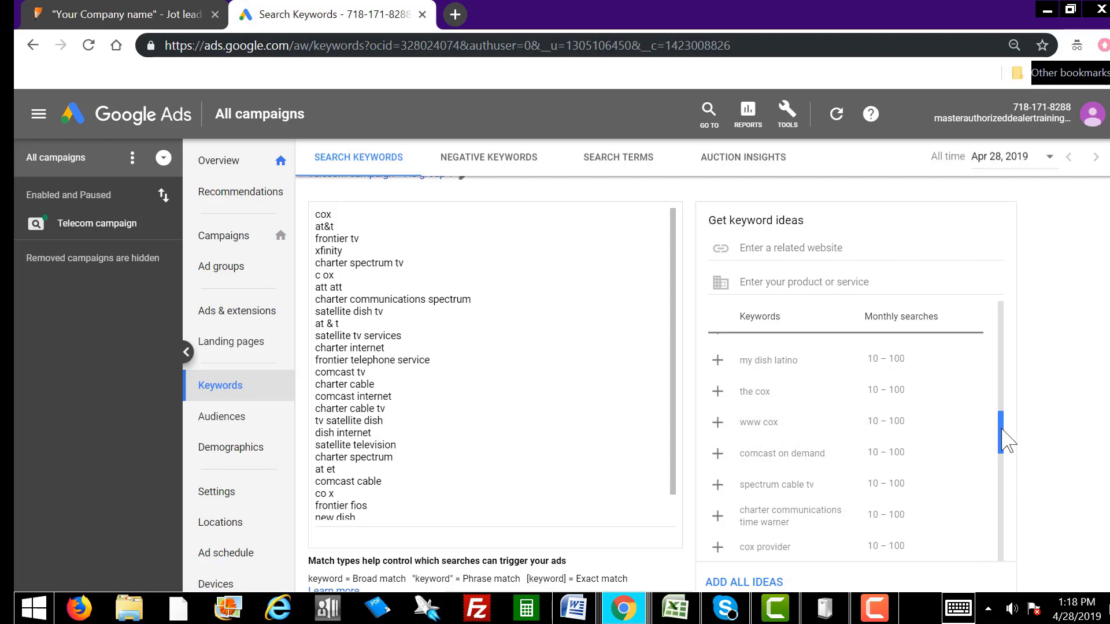
drag(1003, 430, 1004, 439)
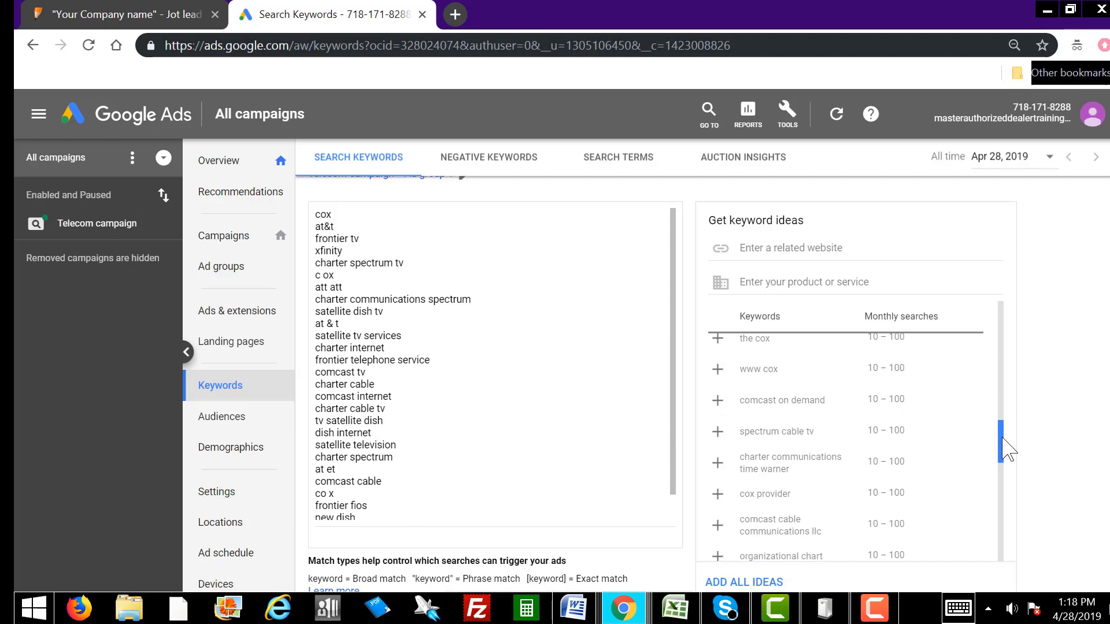
click(725, 435)
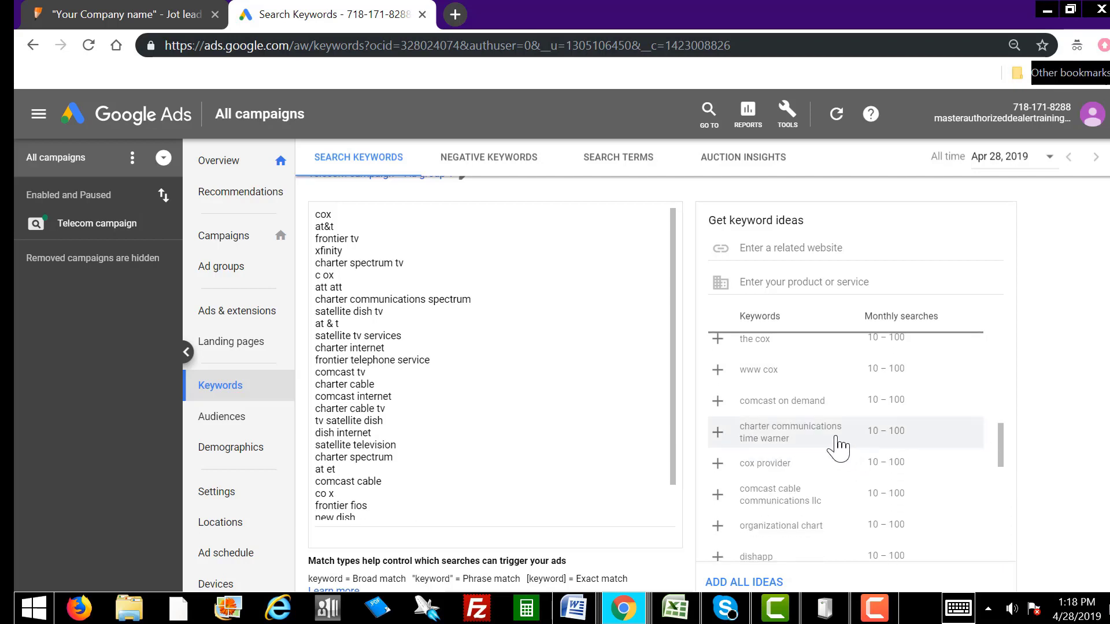
click(718, 433)
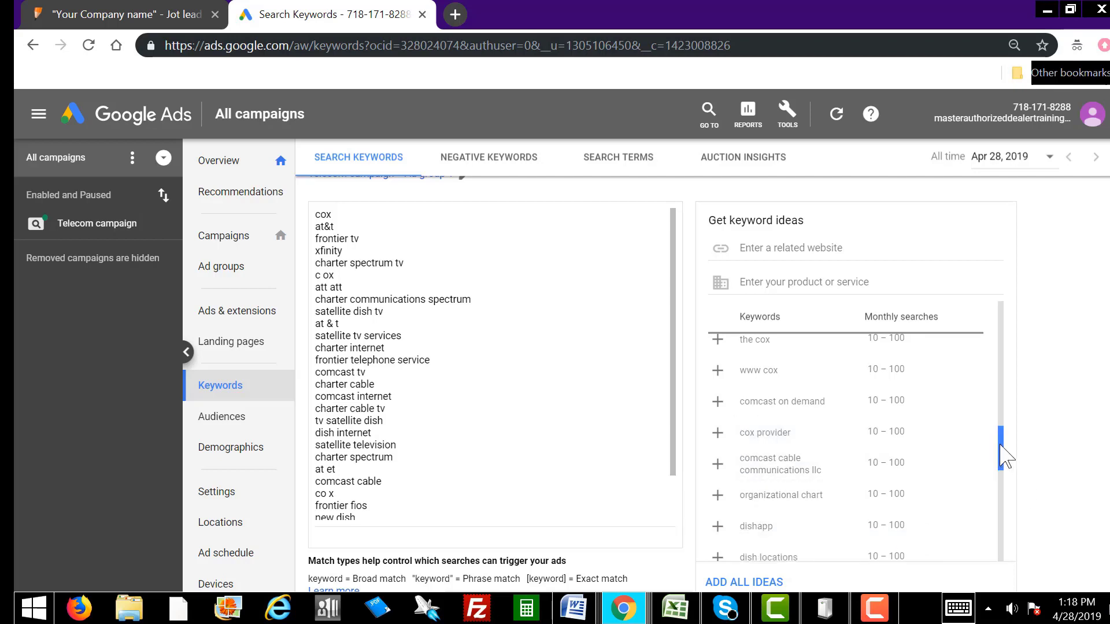
drag(1005, 457, 1004, 490)
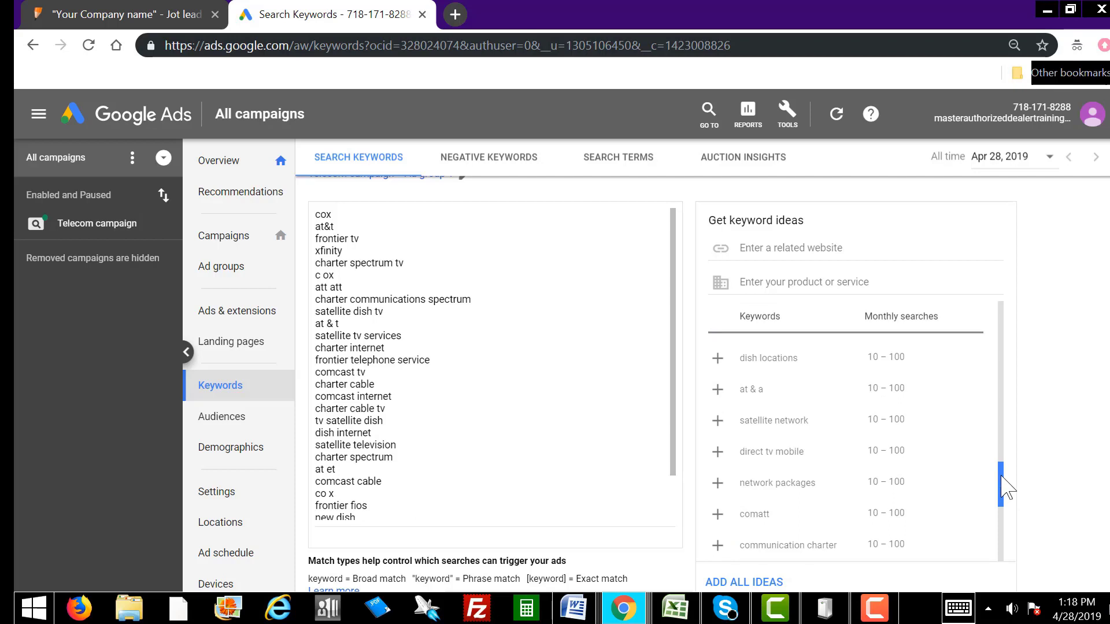
drag(1006, 488, 1007, 548)
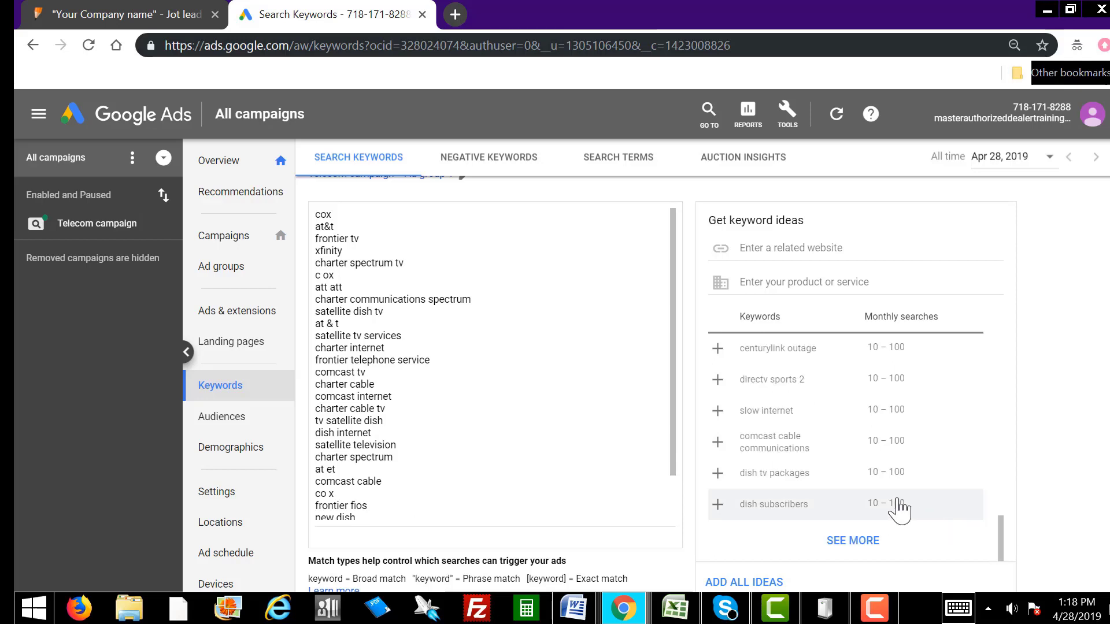
click(718, 473)
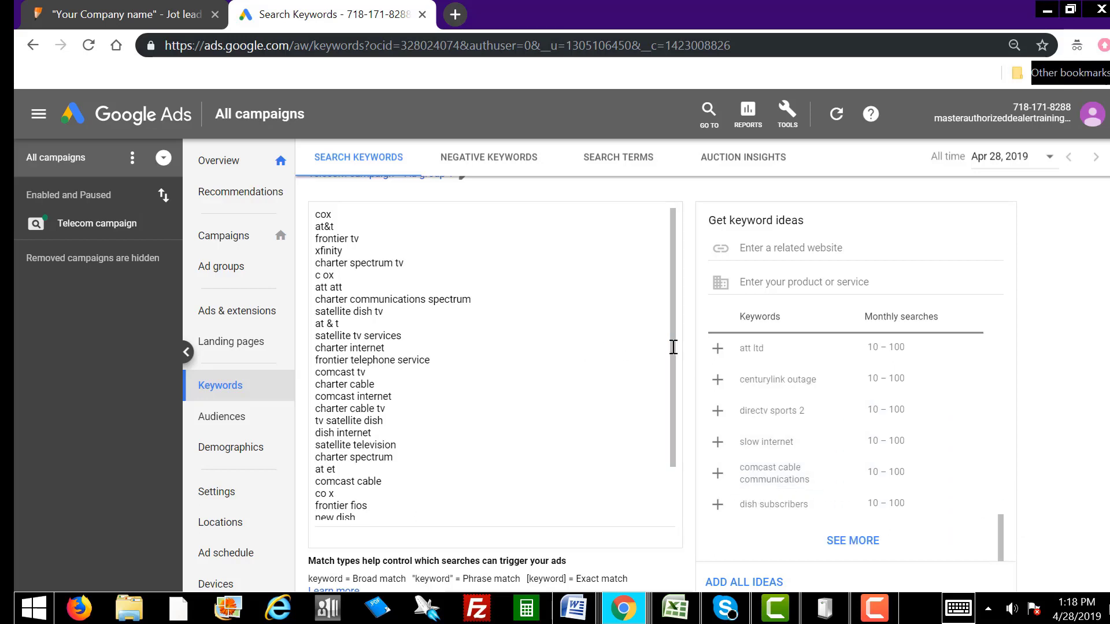
drag(672, 347, 674, 425)
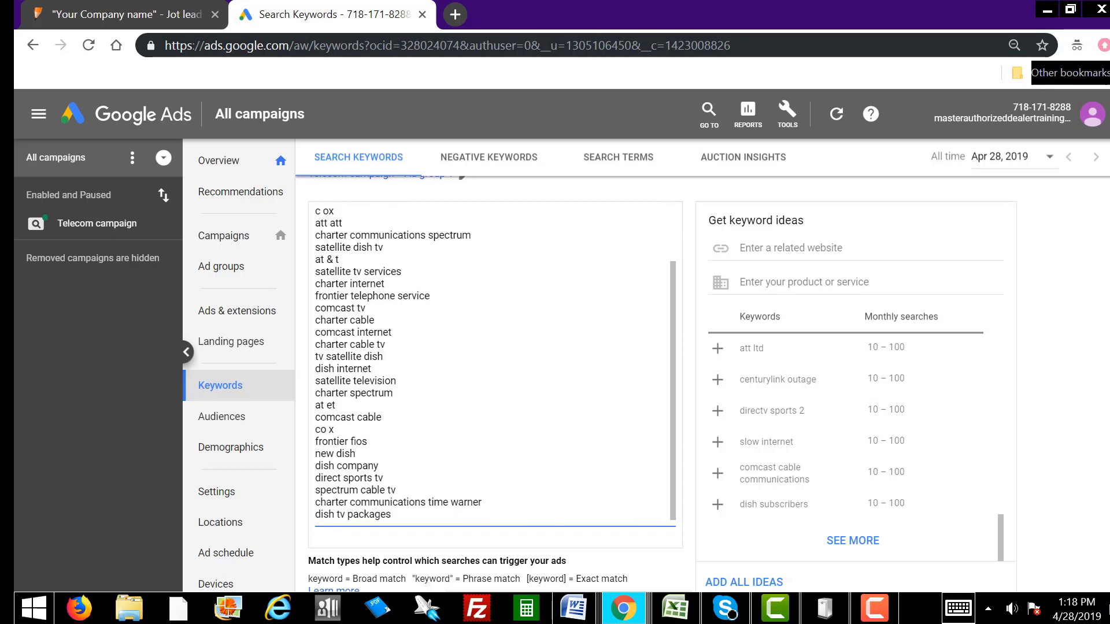
scroll(503, 346, down, 4)
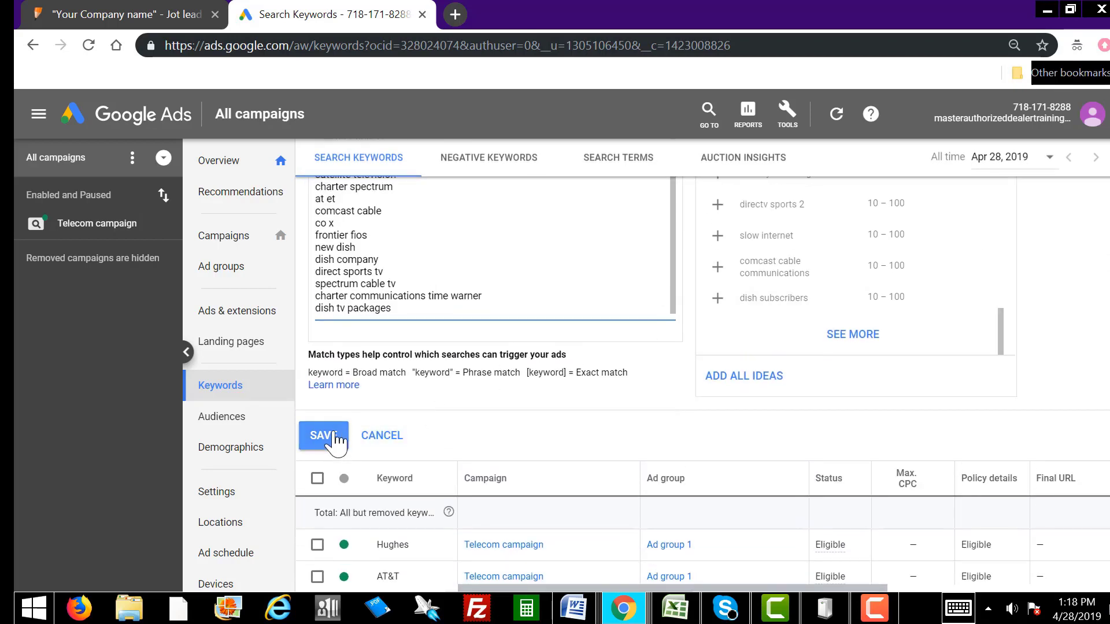
Step: Save the added keywords and scroll the 65-keyword table to check them
click(324, 437)
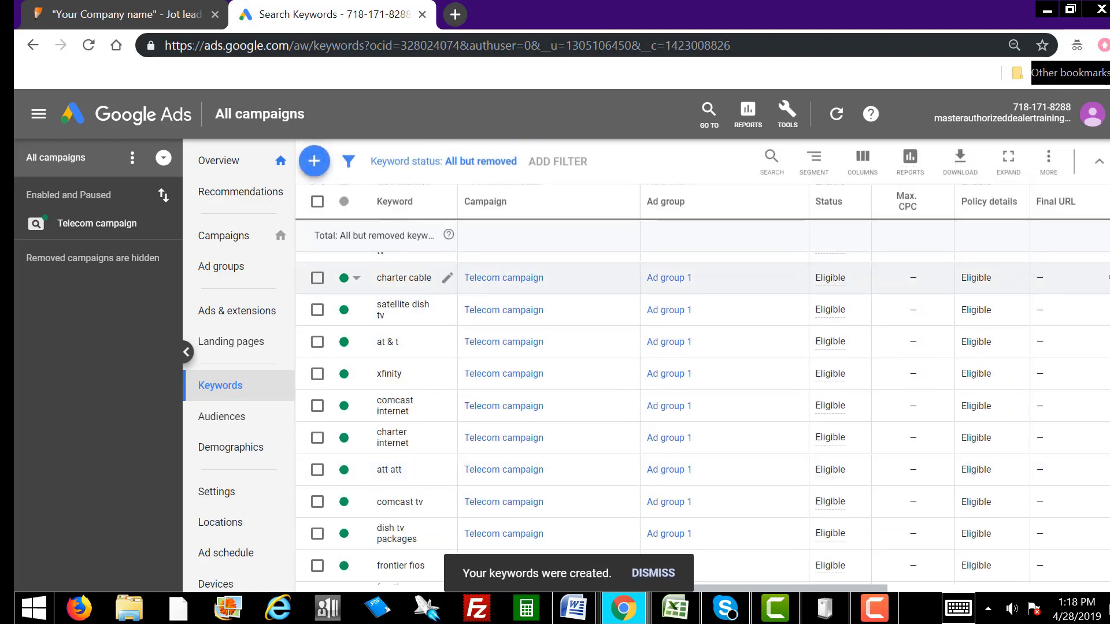
scroll(1107, 578, down, 15)
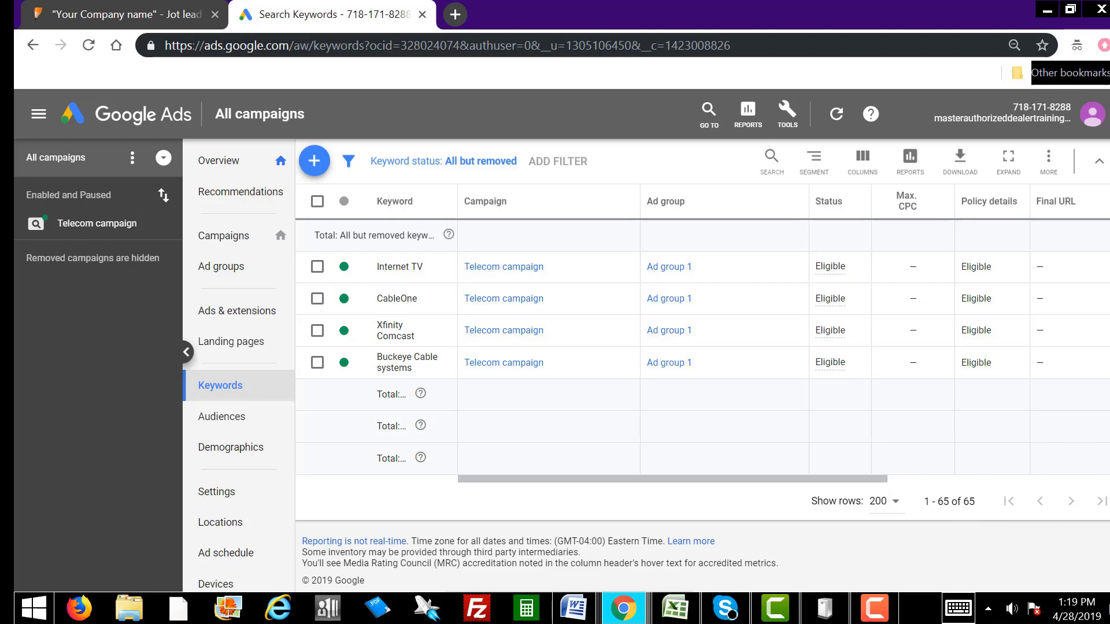
scroll(702, 375, up, 20)
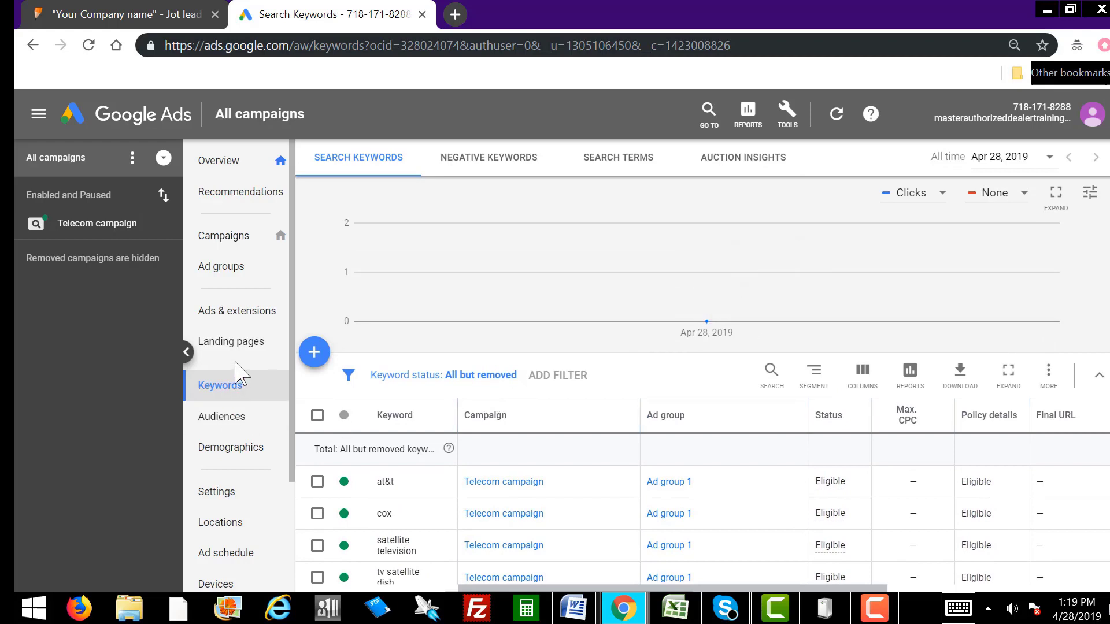
Step: Open campaign Settings, then the Telecom campaign's own settings with its $10.00/day budget
click(222, 501)
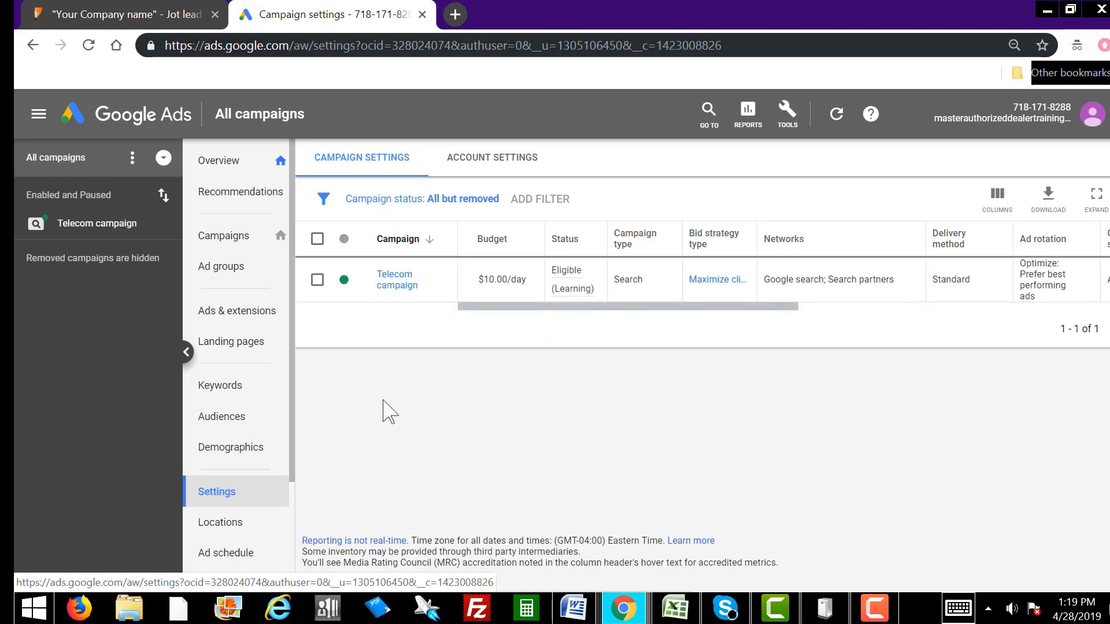
mouse_move(590, 300)
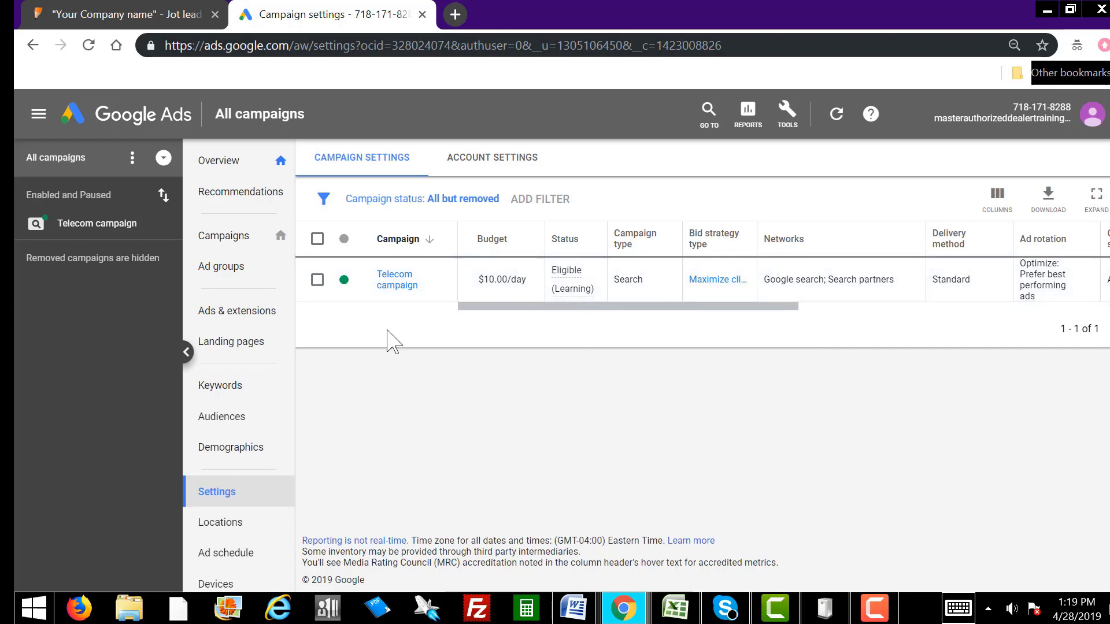
click(396, 283)
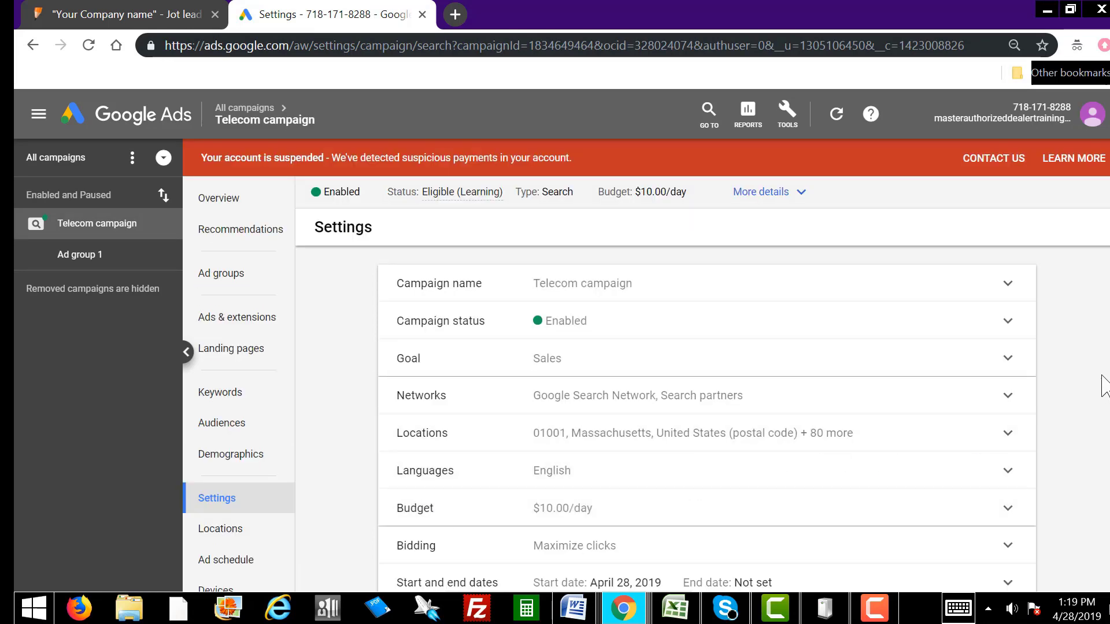
Step: Expand Bidding to show Maximize clicks with a $0.75 max CPC limit and check the Learning status
scroll(705, 404, down, 1)
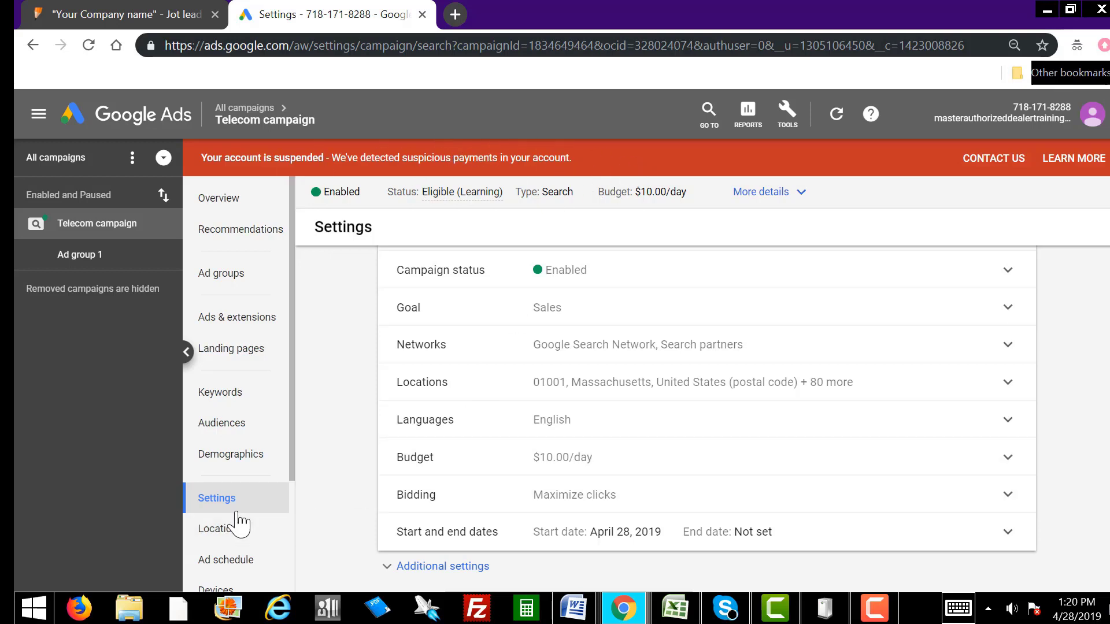
click(574, 503)
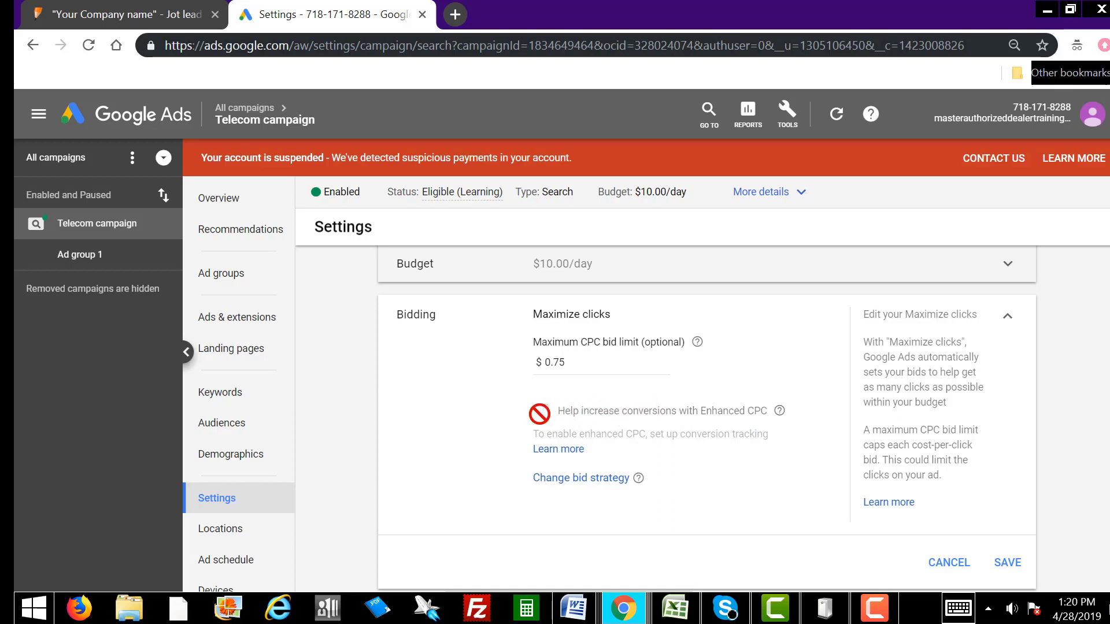
click(249, 317)
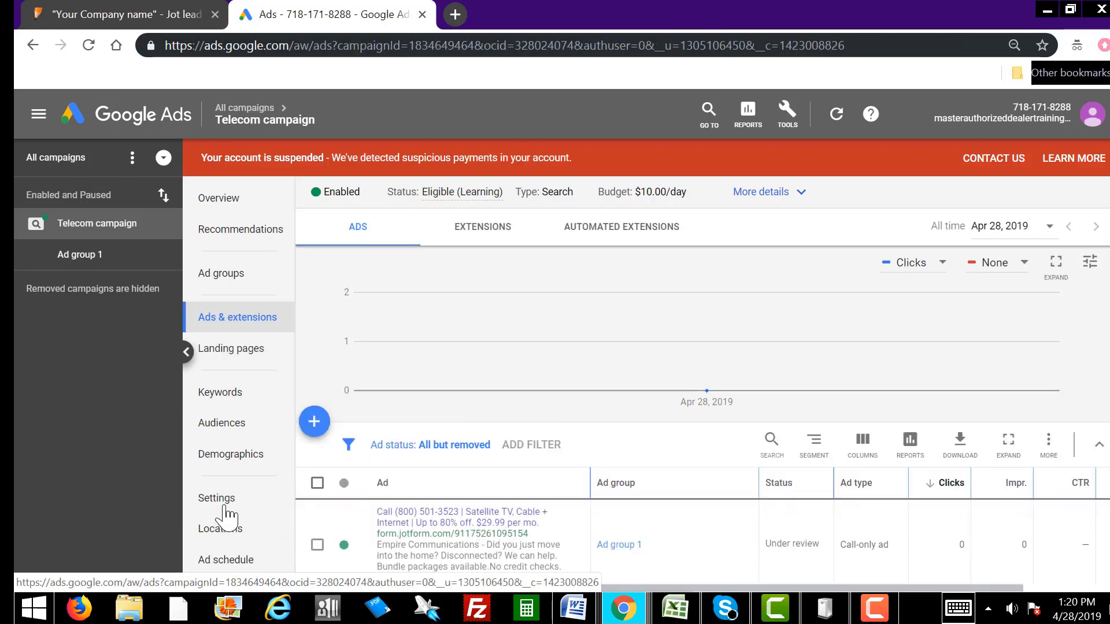
click(218, 501)
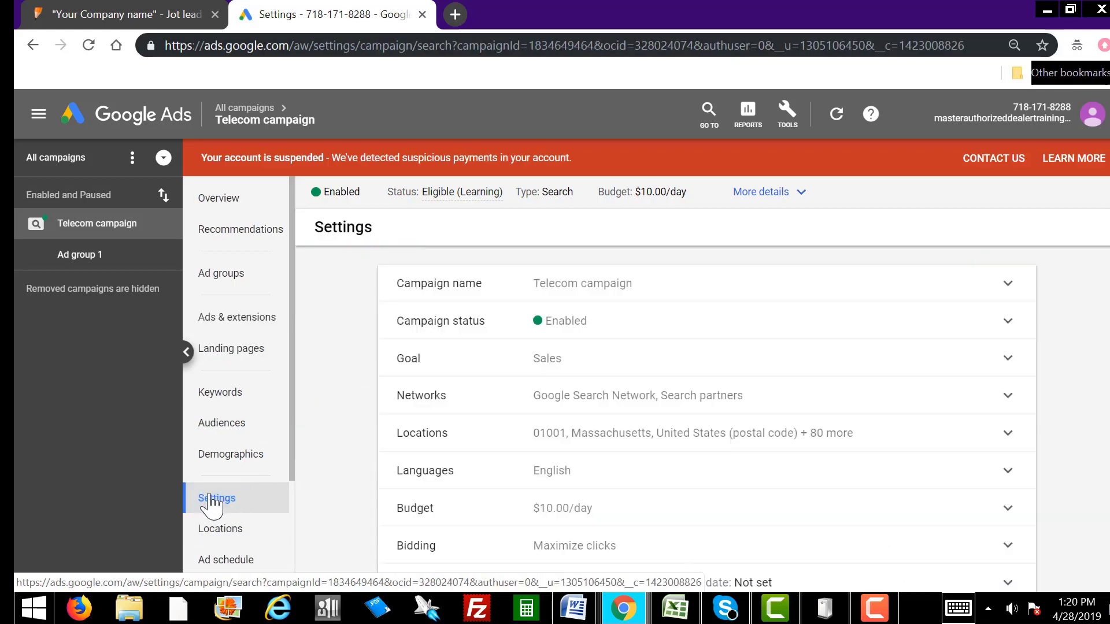
scroll(577, 445, down, 2)
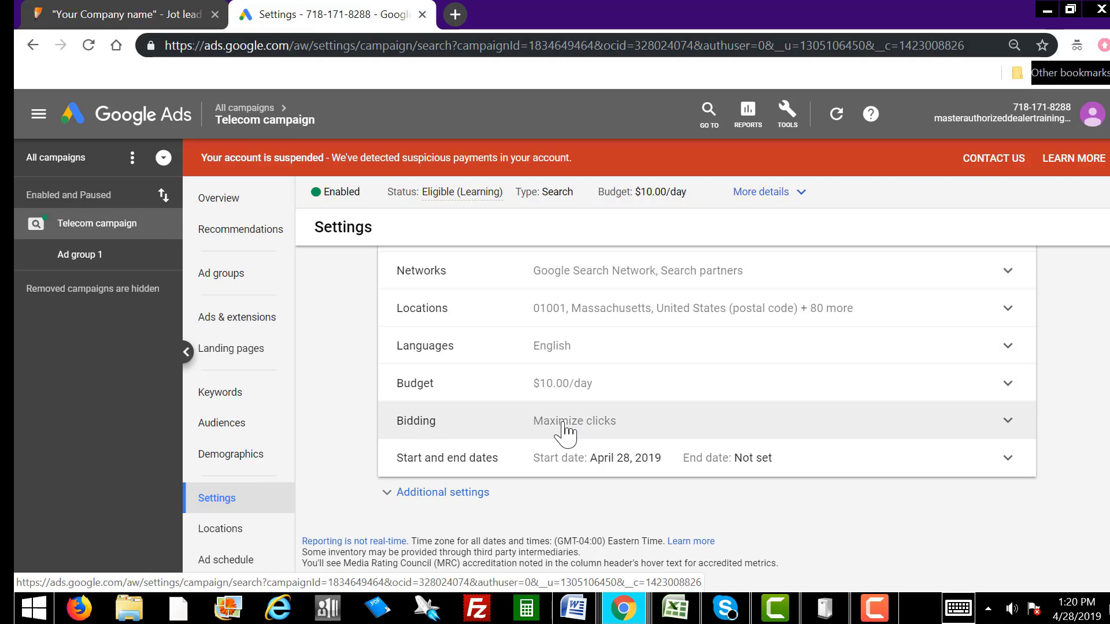
click(563, 434)
scroll(668, 454, down, 3)
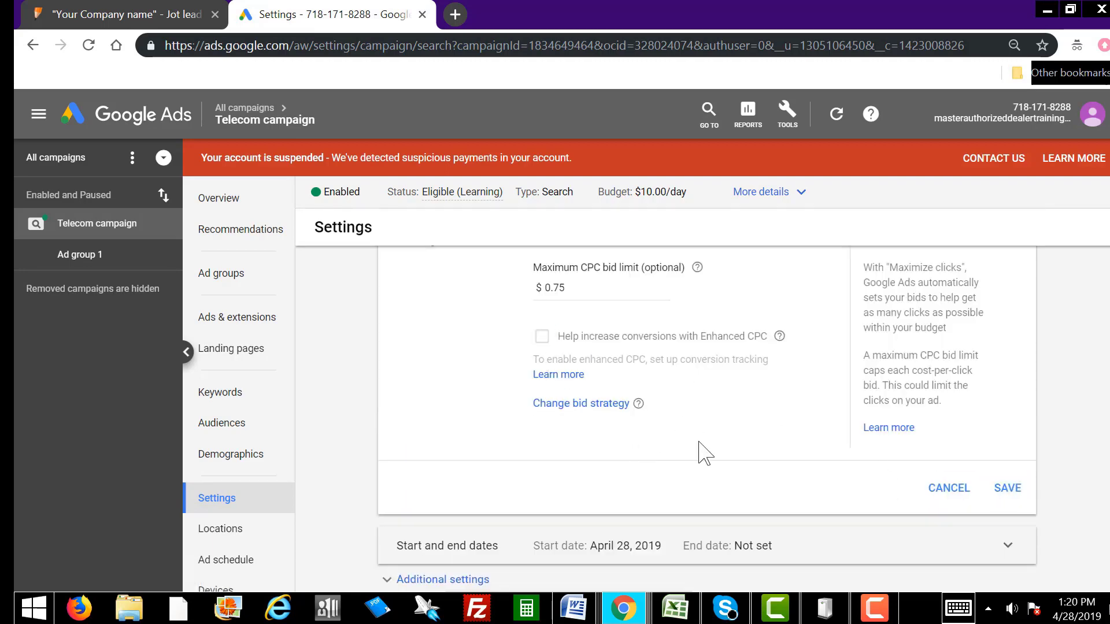
scroll(701, 450, up, 3)
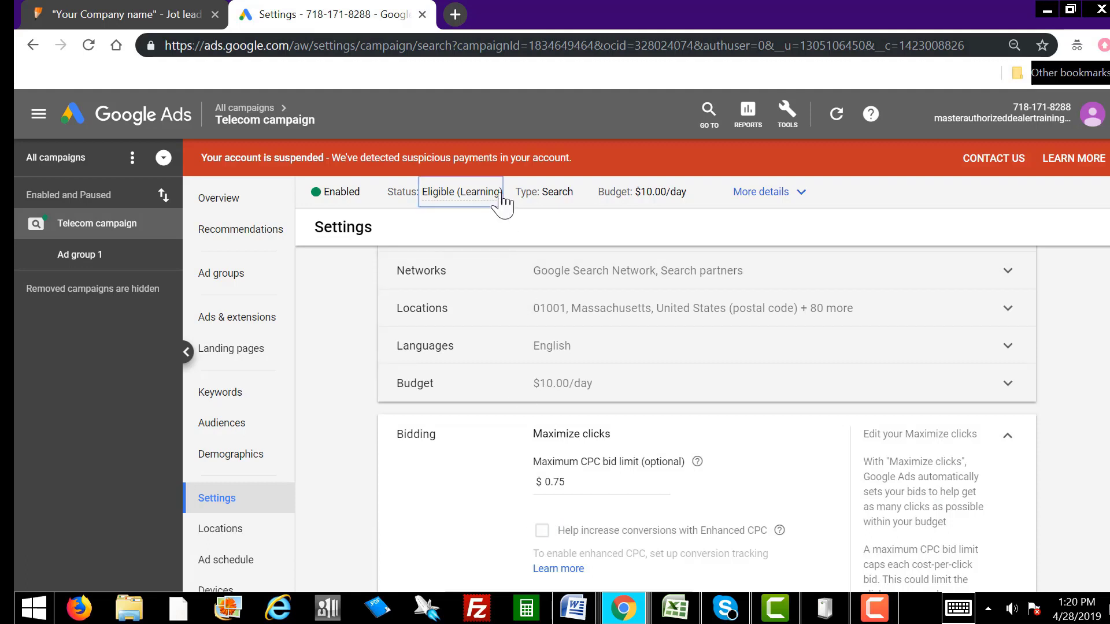
drag(502, 195, 460, 203)
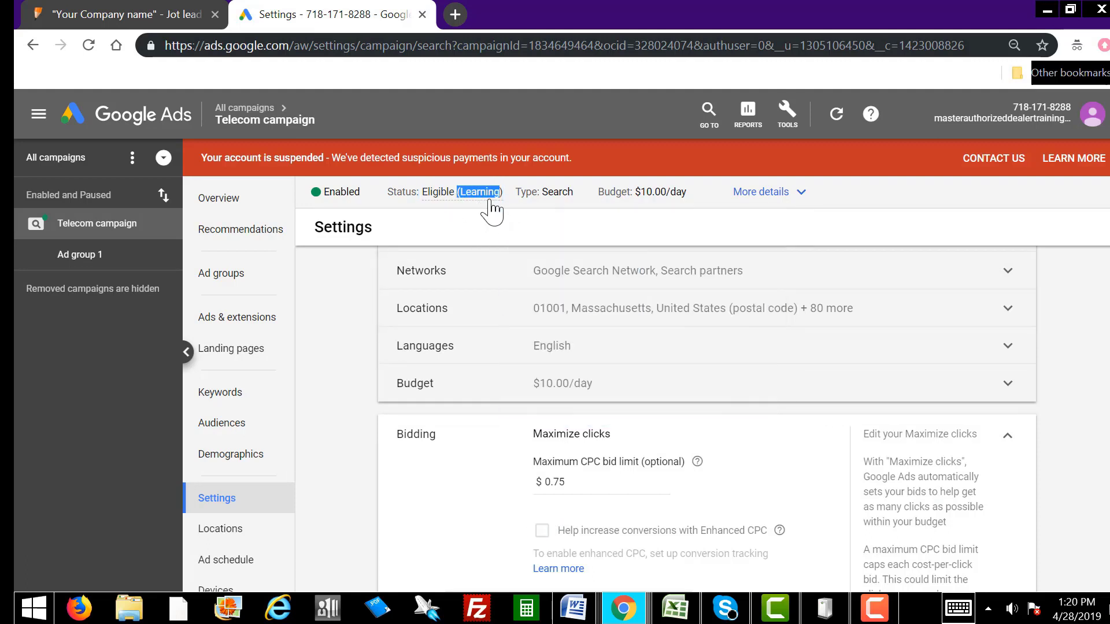
mouse_move(486, 204)
scroll(560, 415, down, 2)
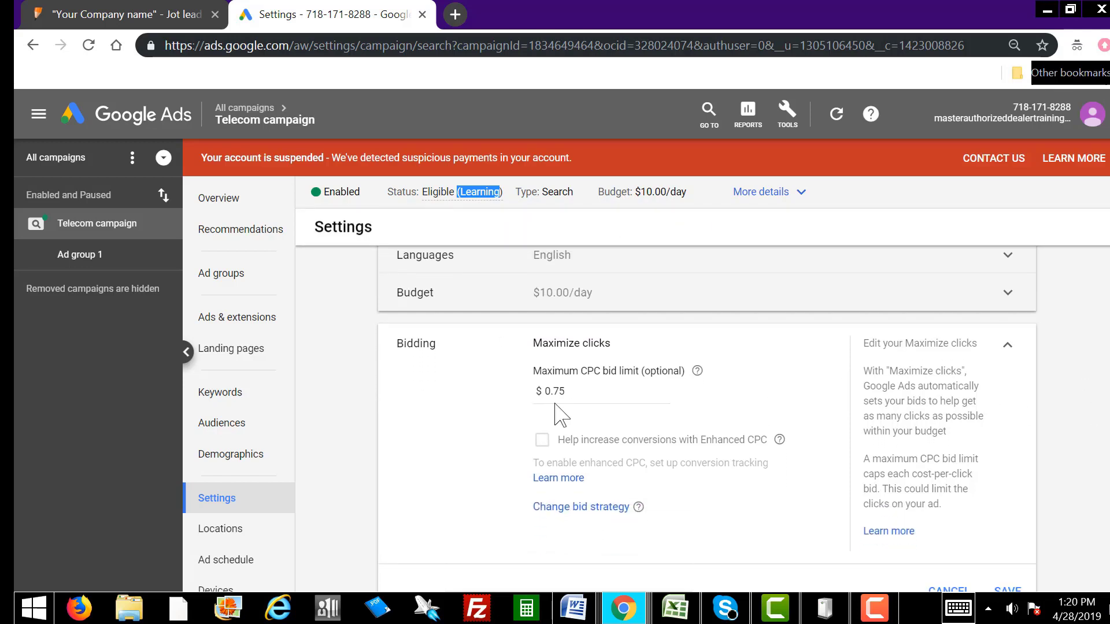
scroll(261, 419, down, 3)
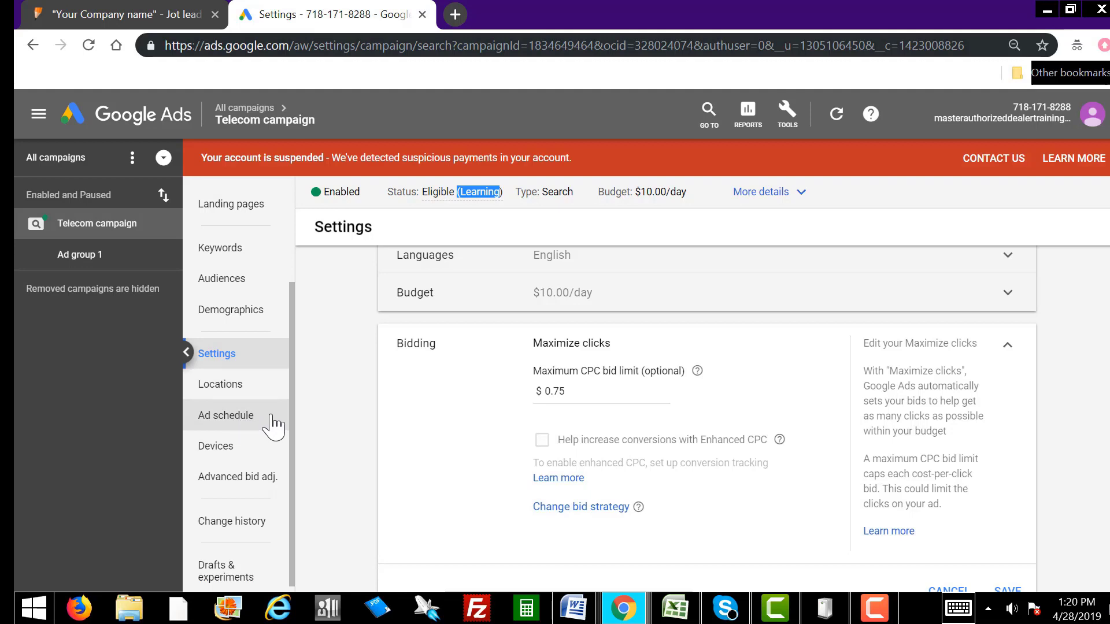
Step: Create ad schedule rows for Mondays–Fridays, Saturdays and Sundays
click(236, 420)
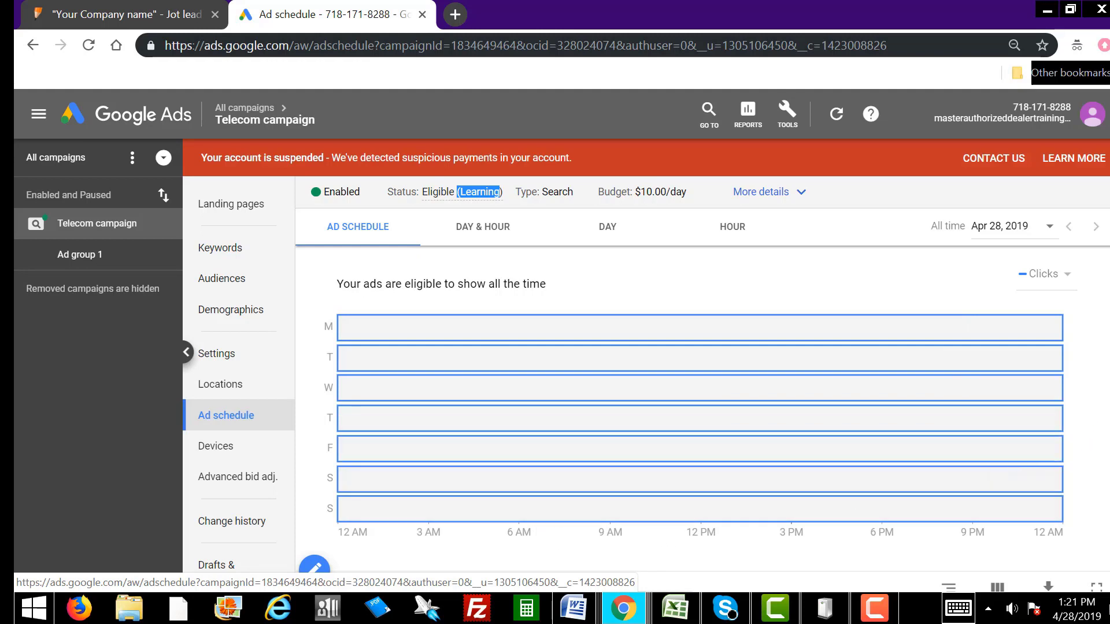
scroll(998, 442, down, 1)
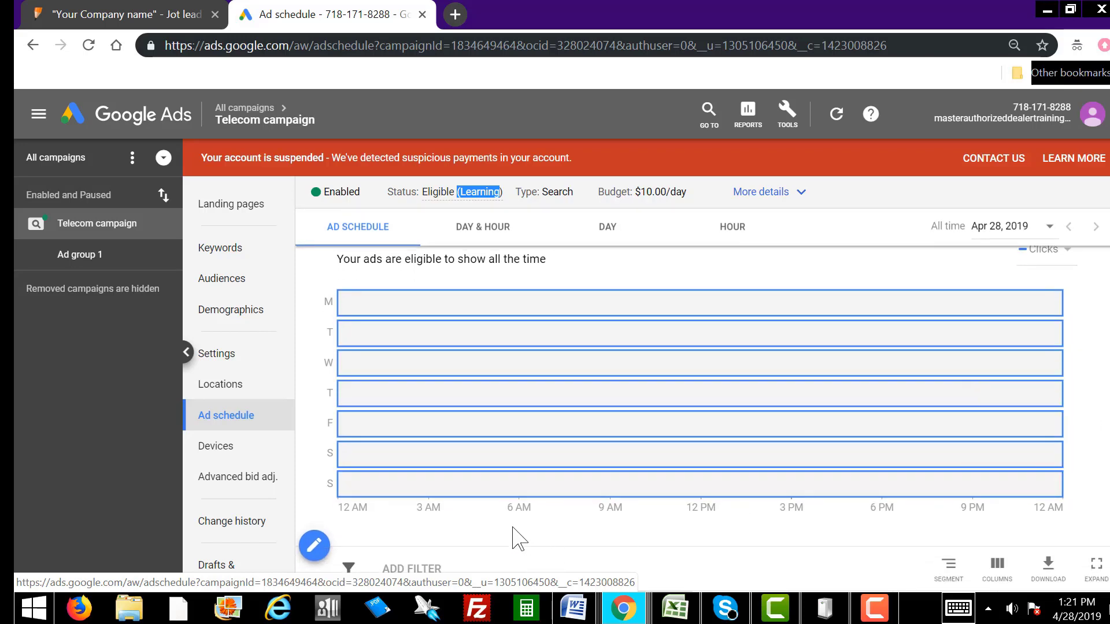
click(314, 545)
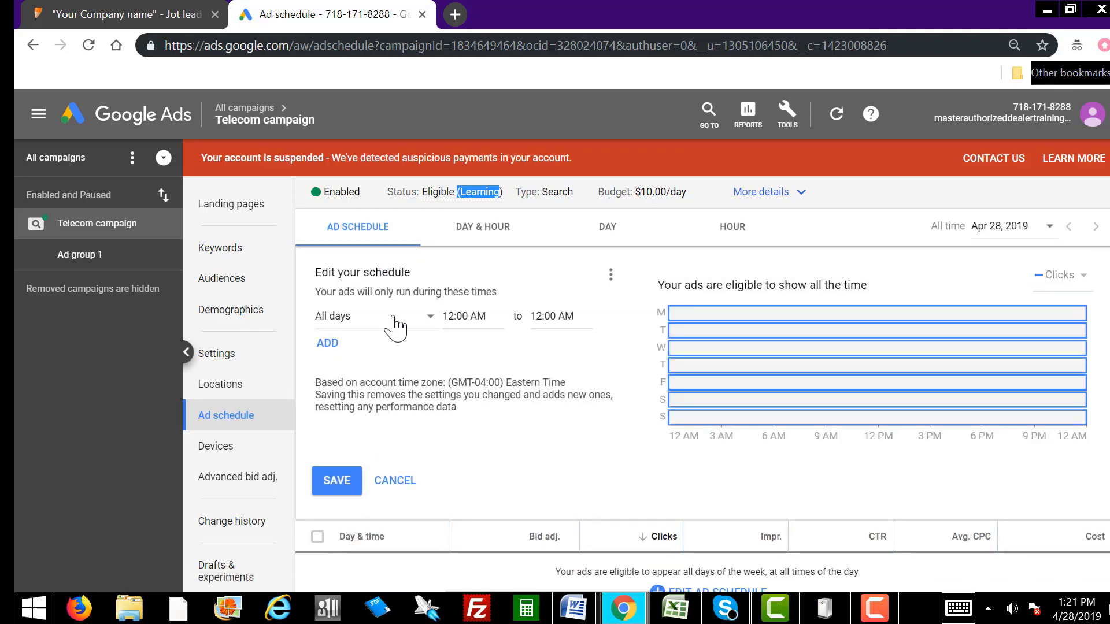
click(391, 329)
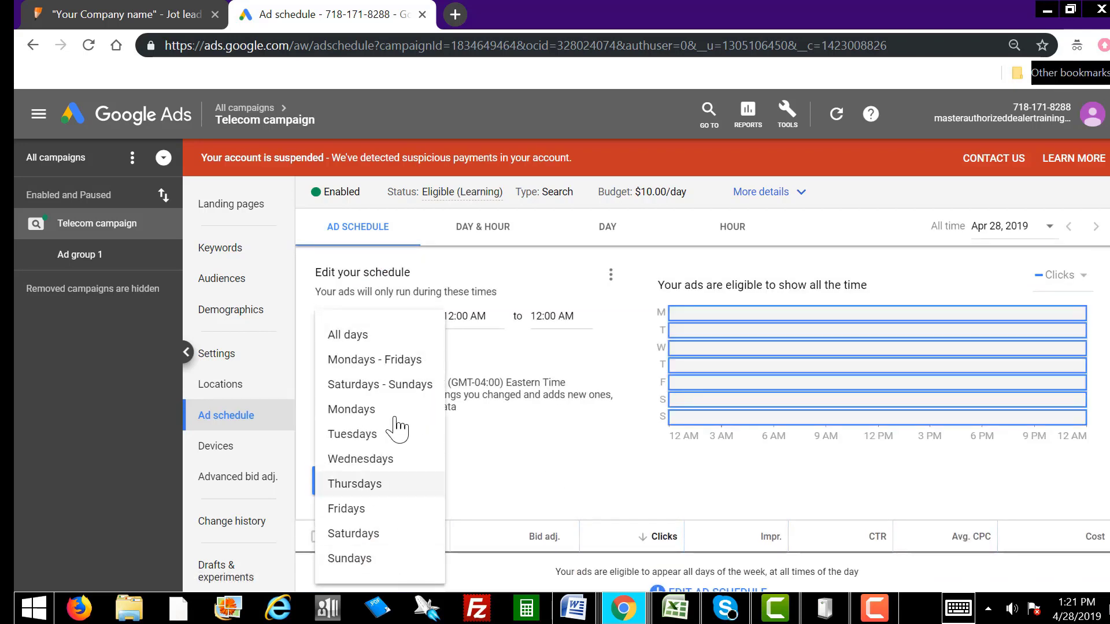
click(406, 364)
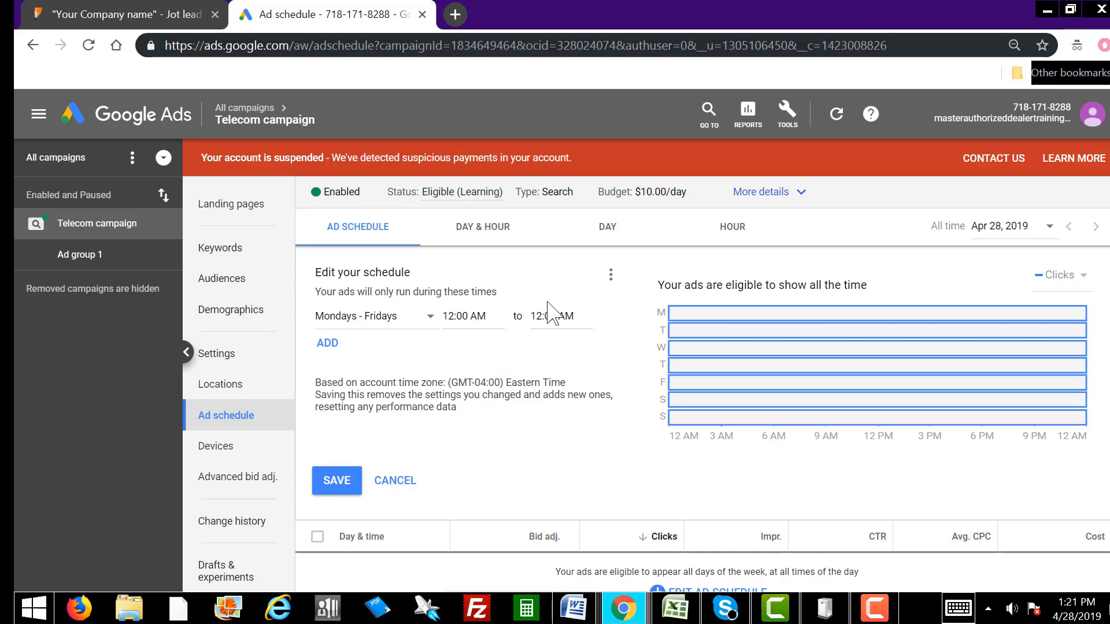
click(328, 343)
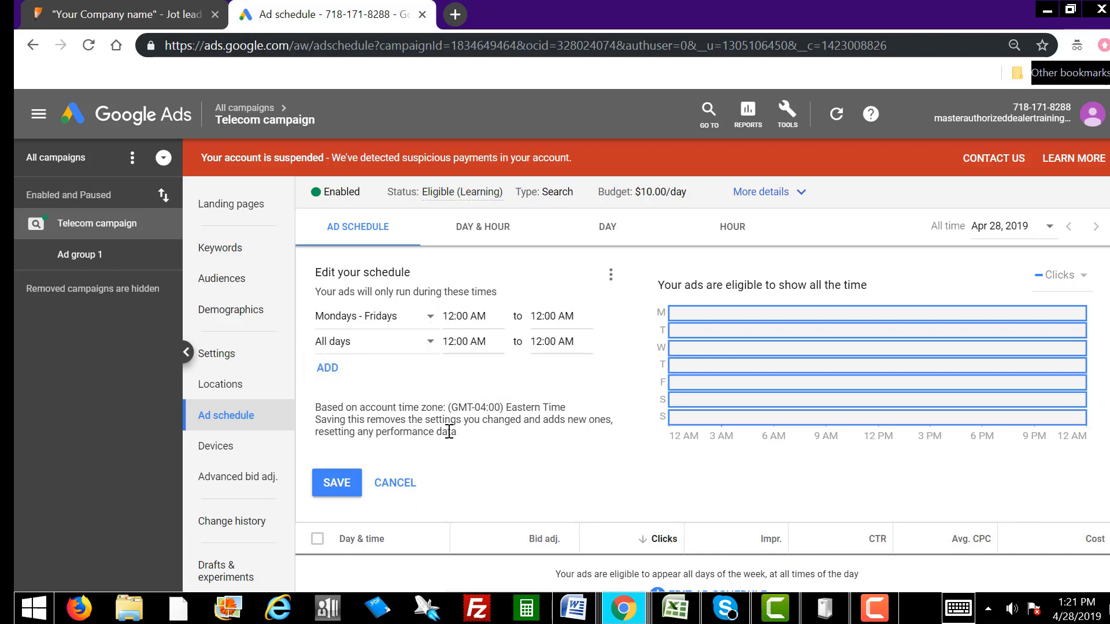
click(379, 348)
click(384, 306)
click(327, 367)
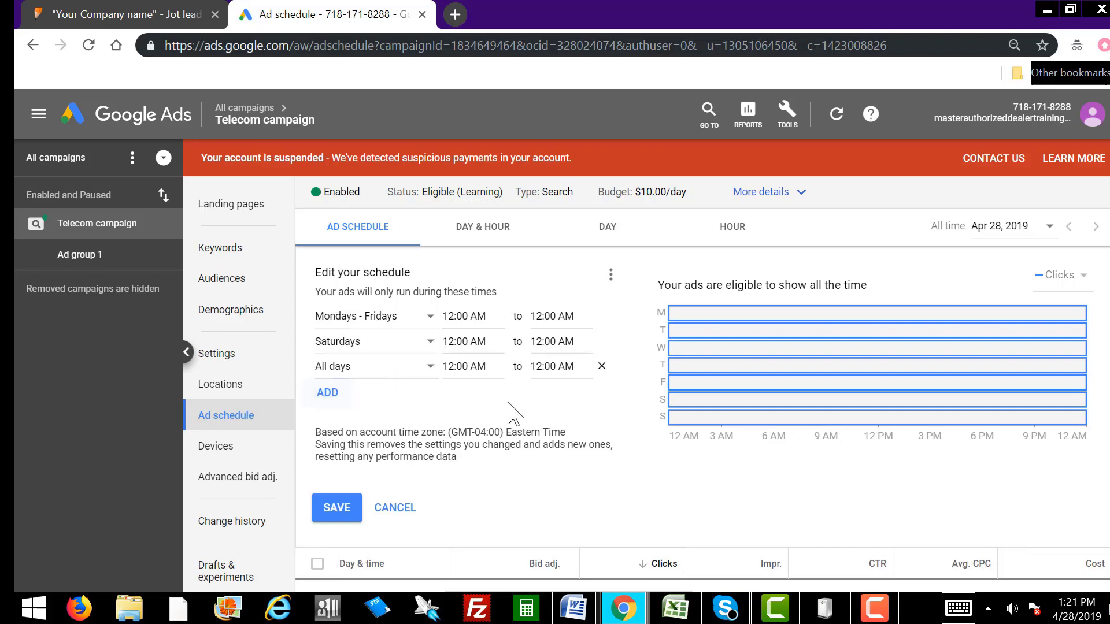
click(393, 376)
click(385, 354)
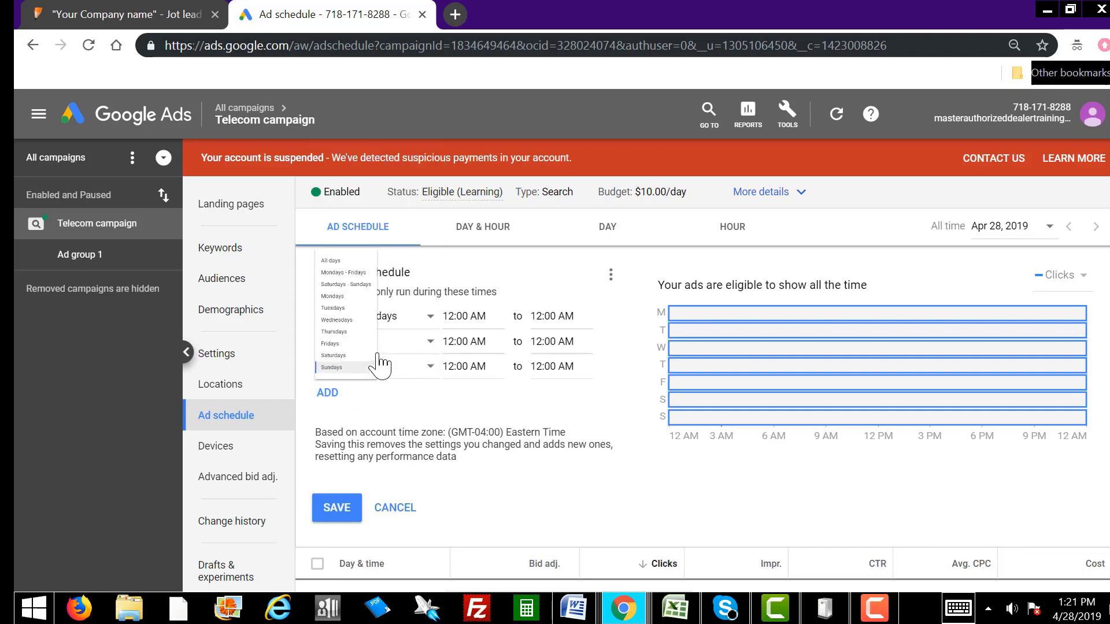
Step: Set the weekday row to run 9:00 AM–9:00 PM
click(445, 316)
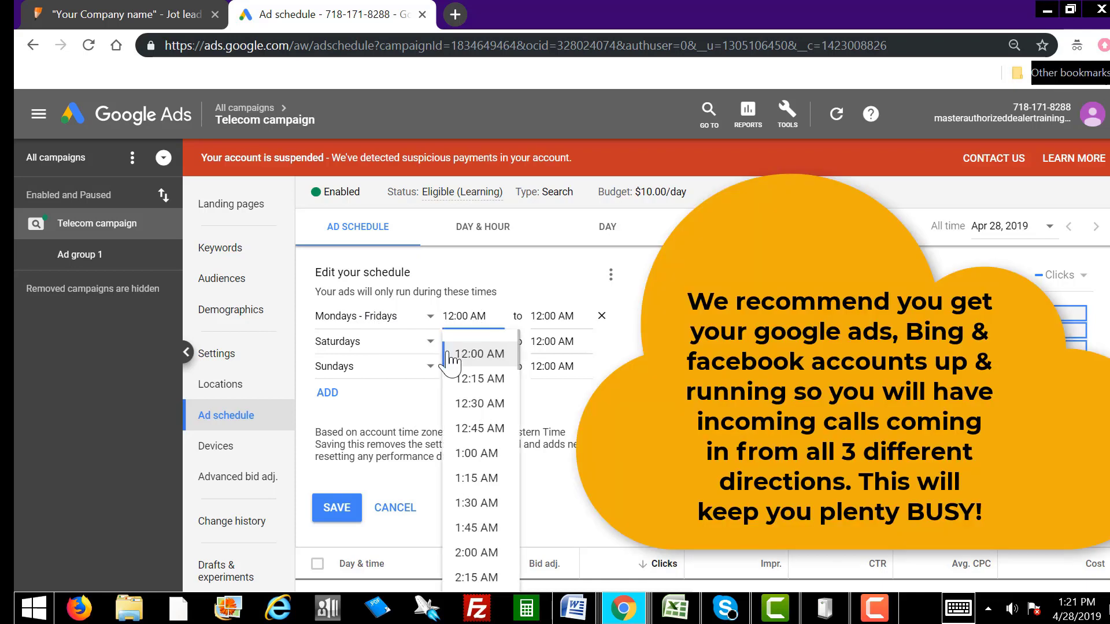
click(529, 280)
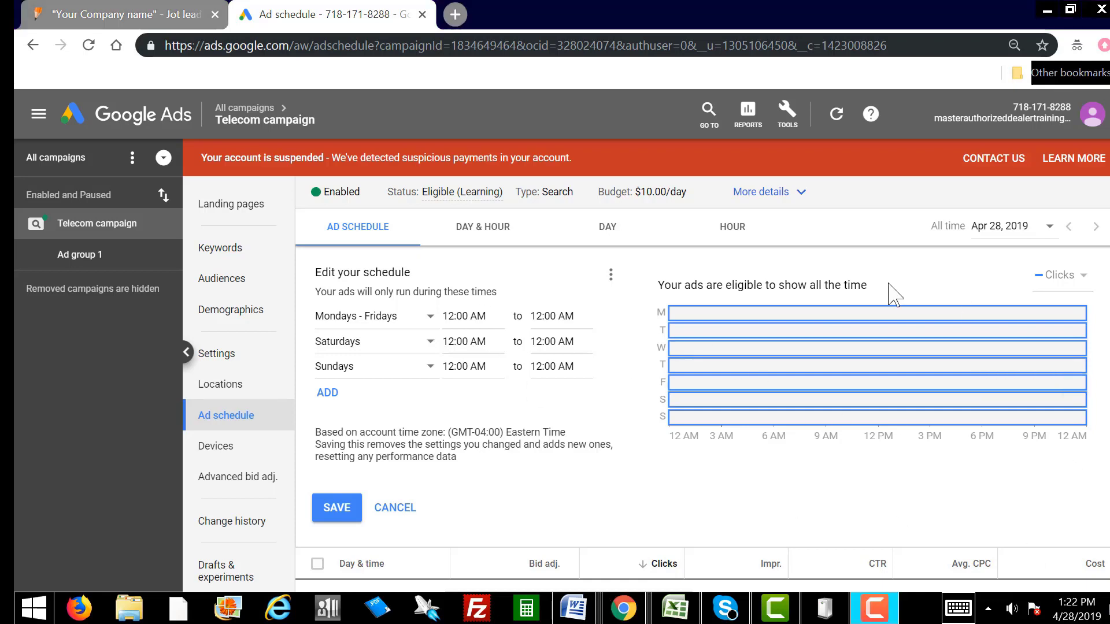
click(448, 318)
text(9)
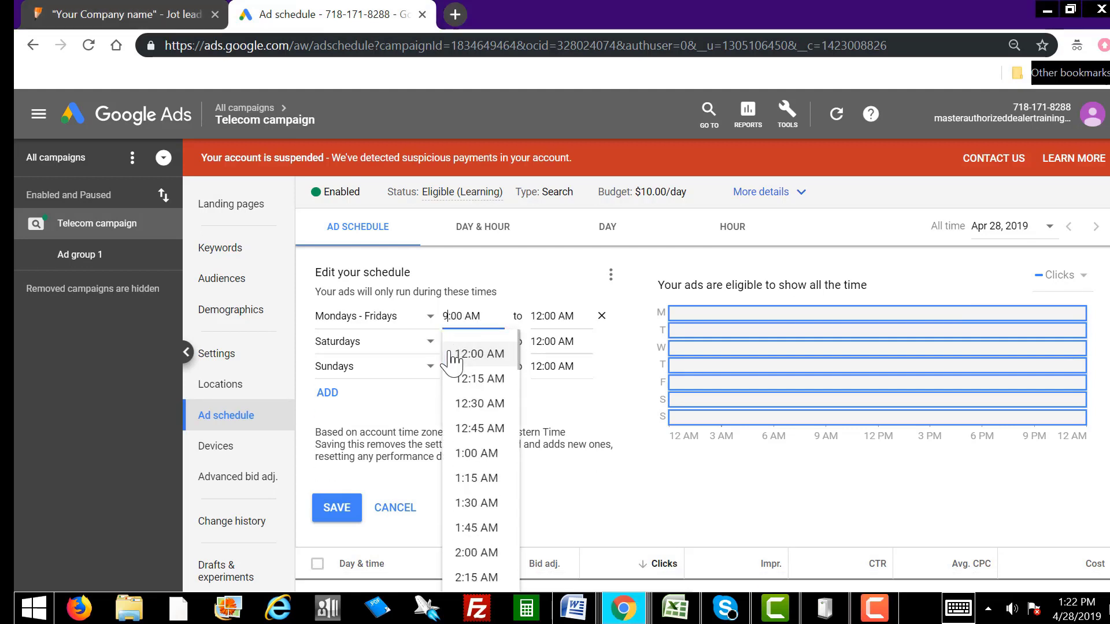
click(532, 319)
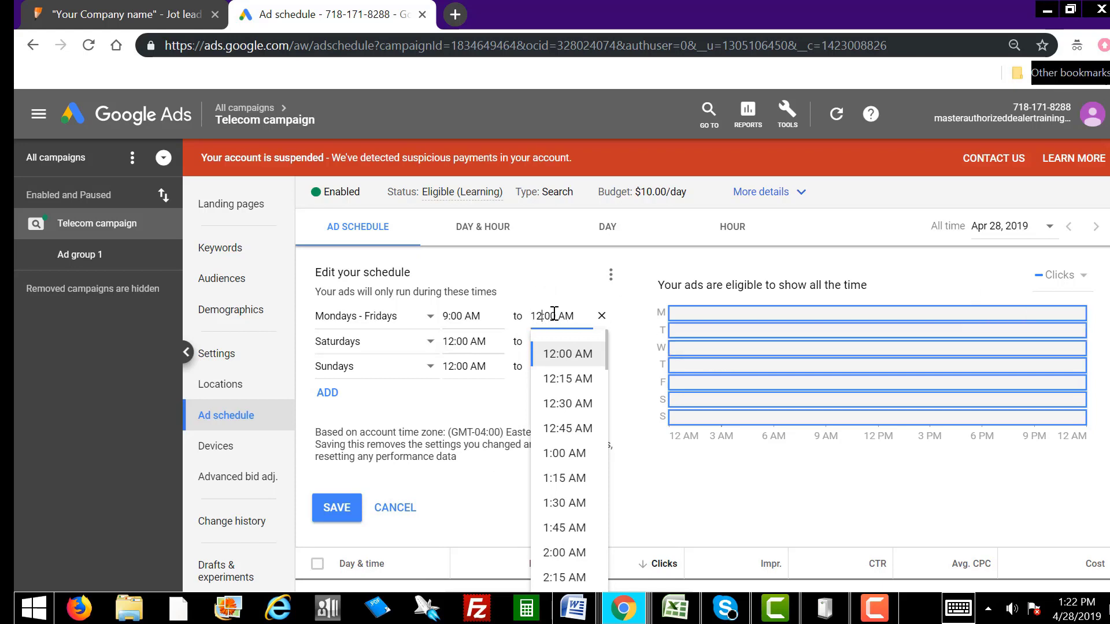
key(BackSpace)
text(9)
key(Delete)
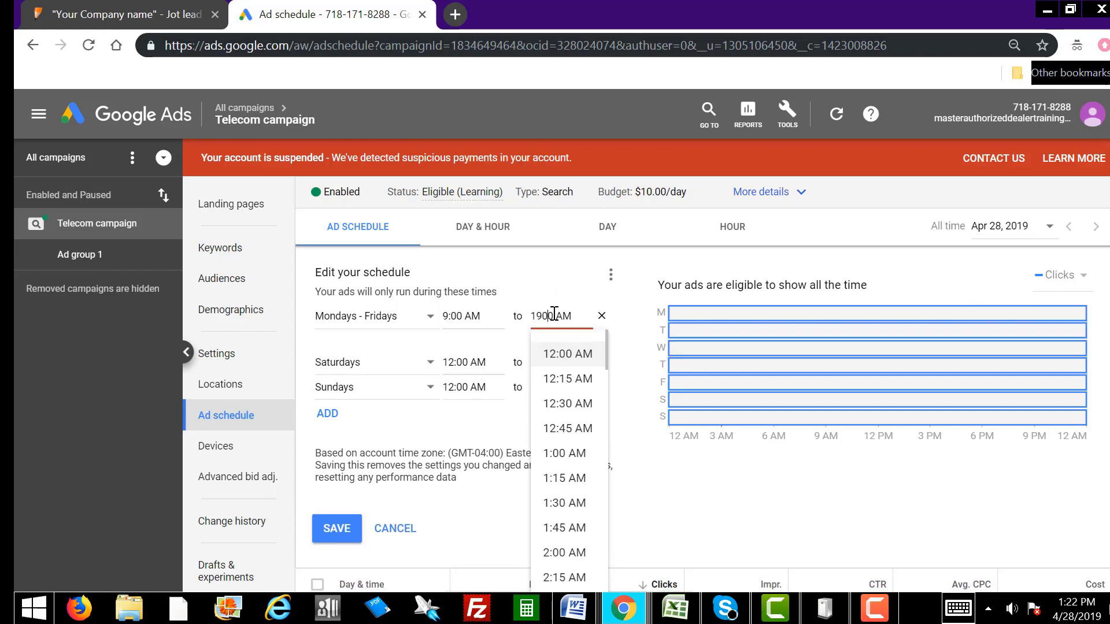
text(:)
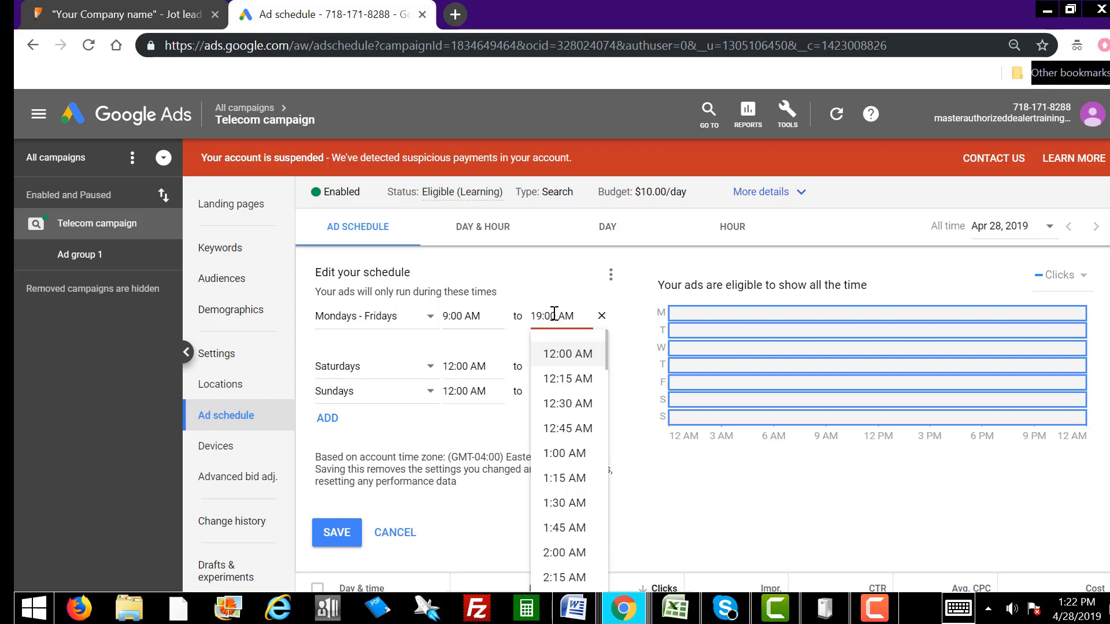
key(Delete)
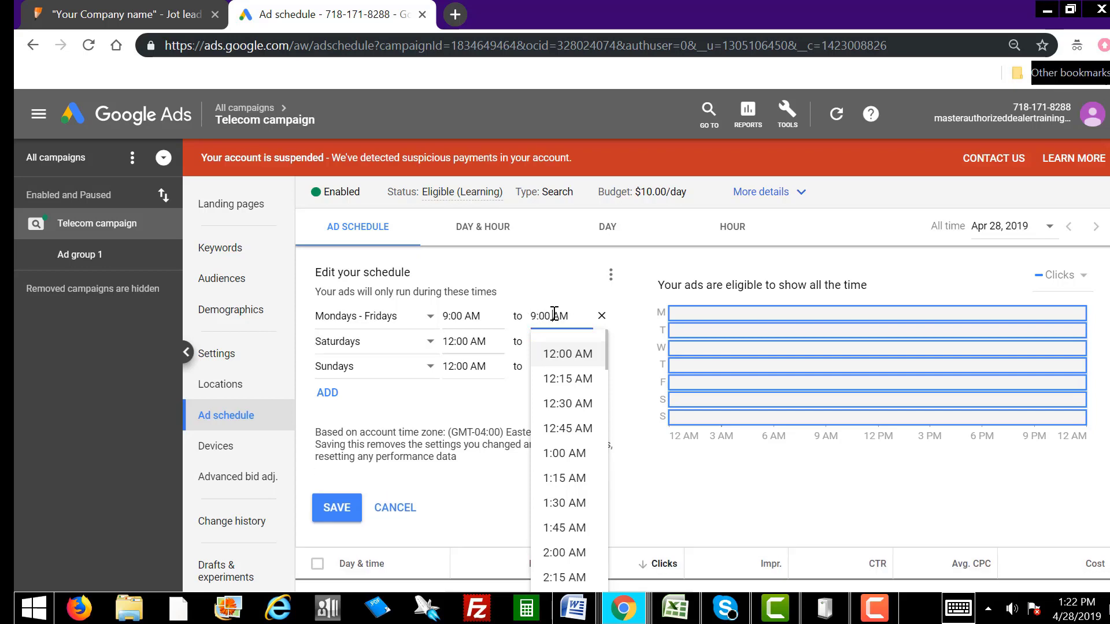
key(Delete)
text(P)
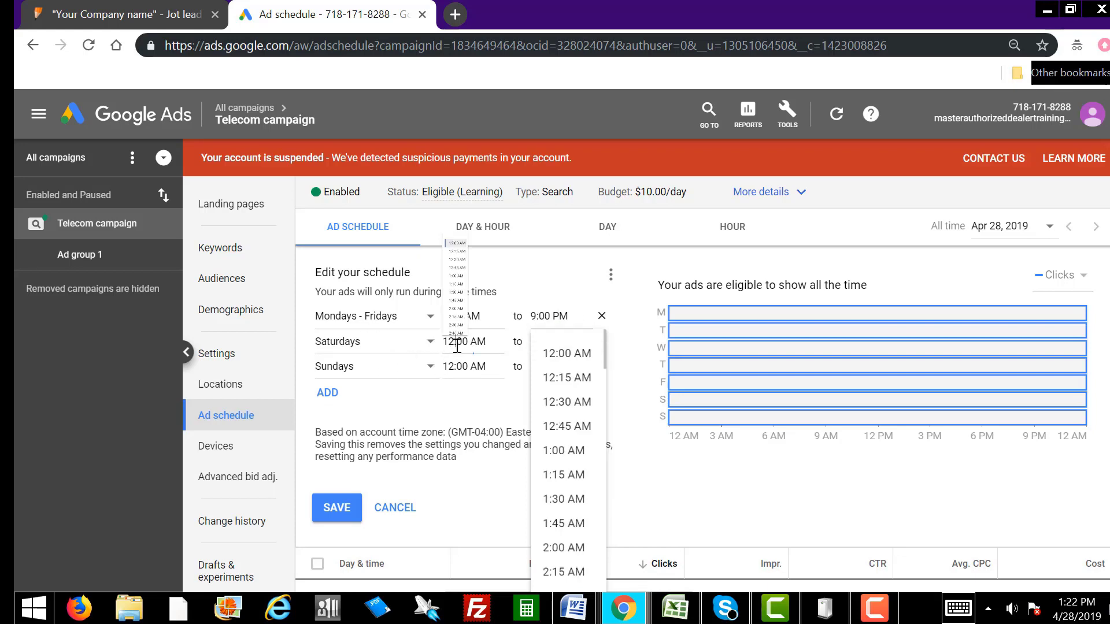
Step: Set the Saturday row to 12:00 PM–5:00 PM
click(460, 343)
click(480, 344)
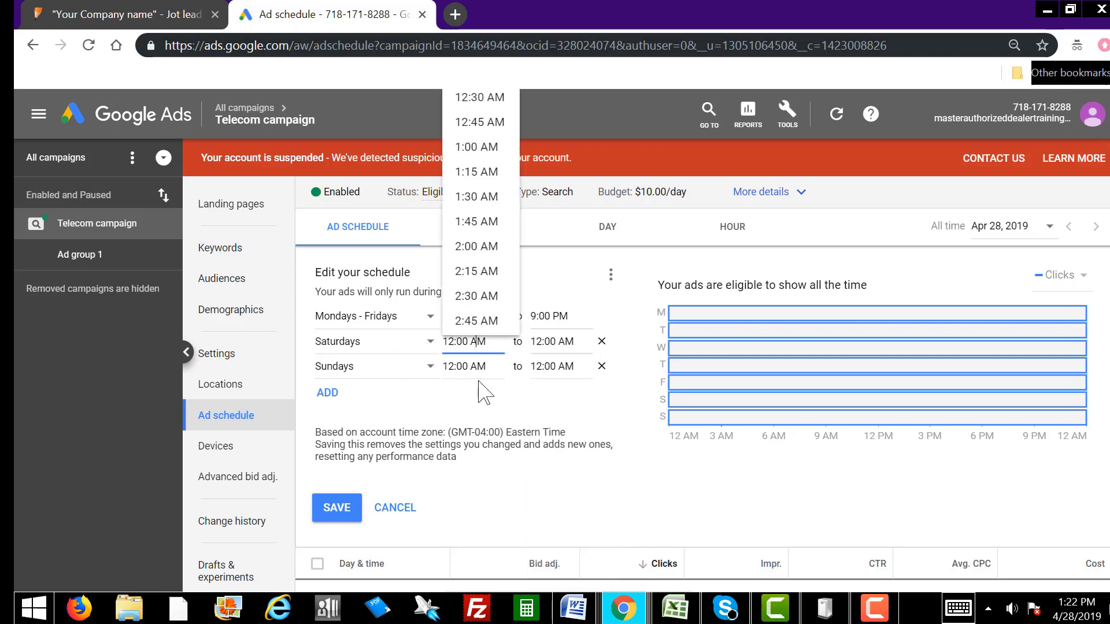
key(BackSpace)
text(P)
click(540, 342)
key(BackSpace)
key(BackSpace)
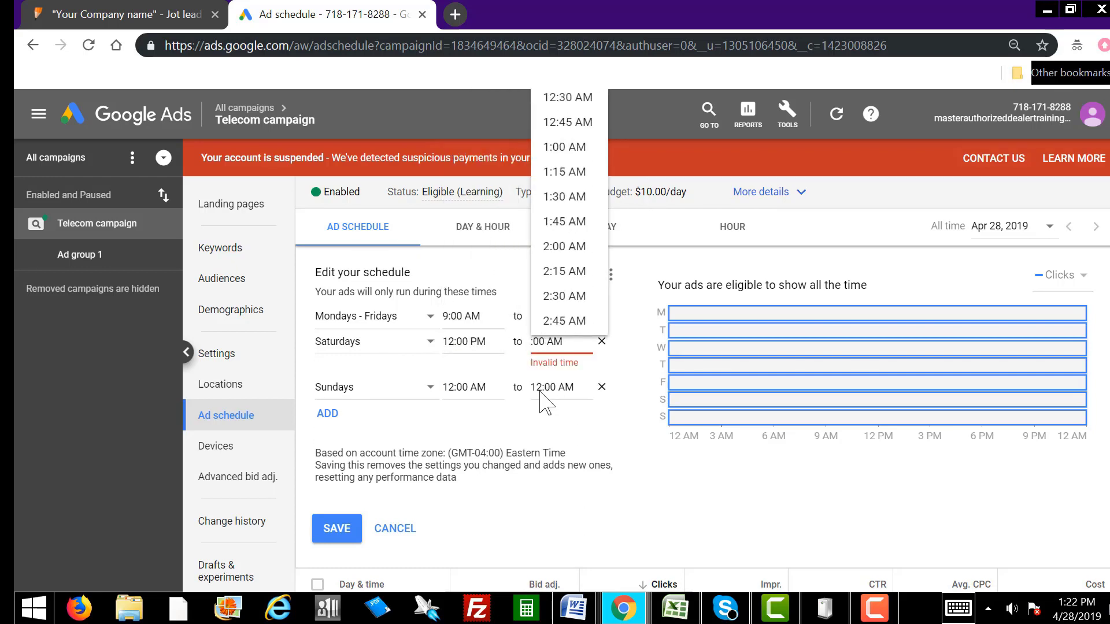
text(5)
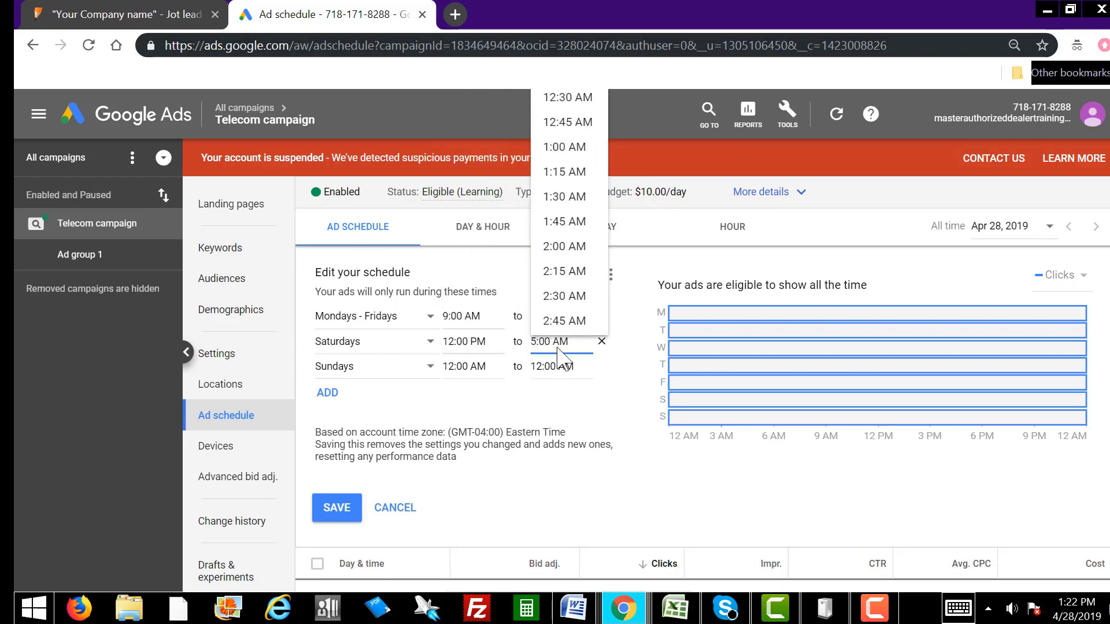
click(560, 341)
key(BackSpace)
text(P)
Step: Set the Sunday row to 12:00 PM–5:00 PM and save the schedule
click(478, 392)
key(BackSpace)
text(P)
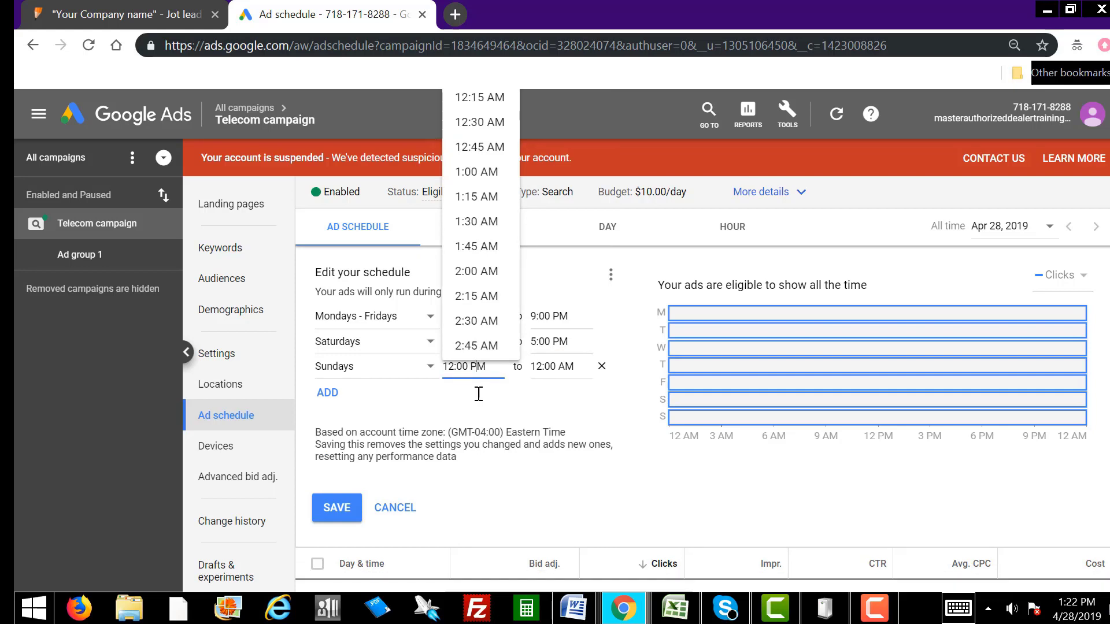
click(536, 367)
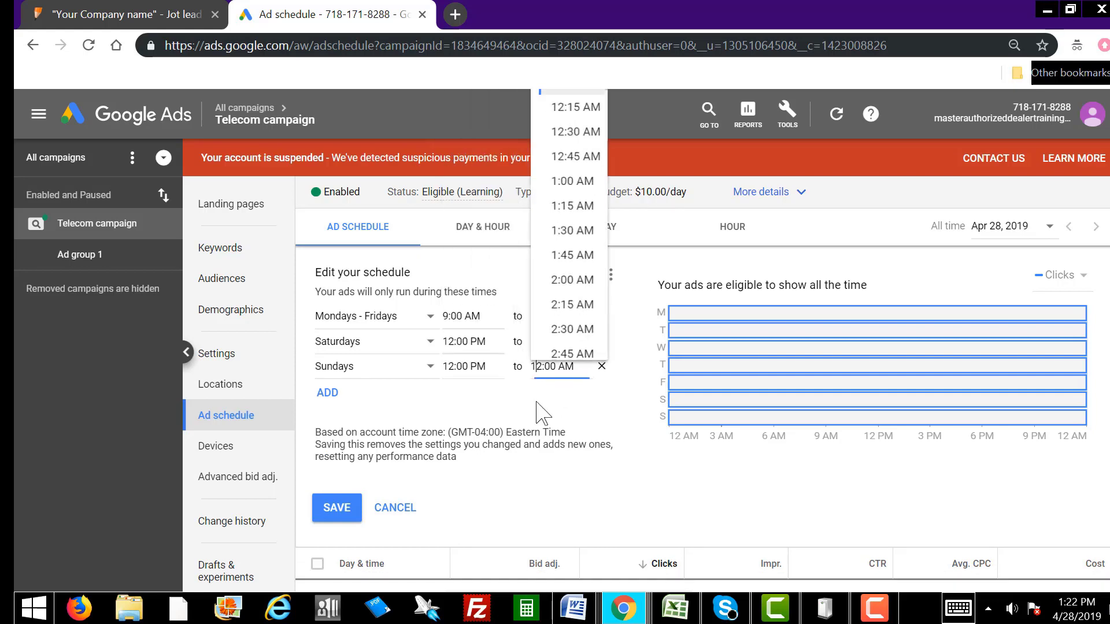
text(5)
key(Delete)
key(Delete)
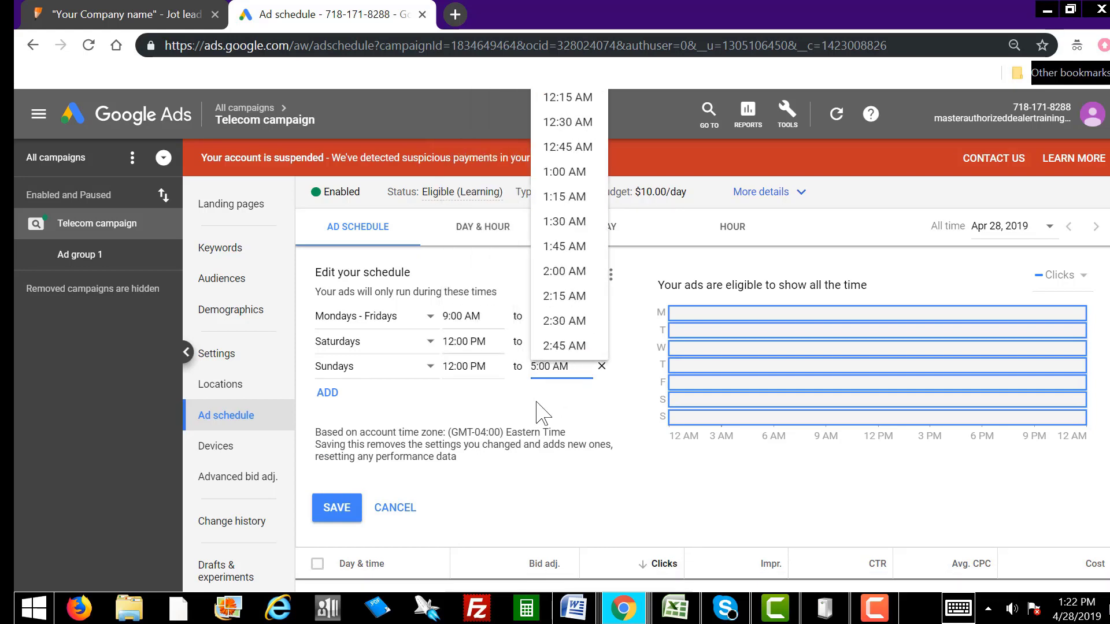
key(Delete)
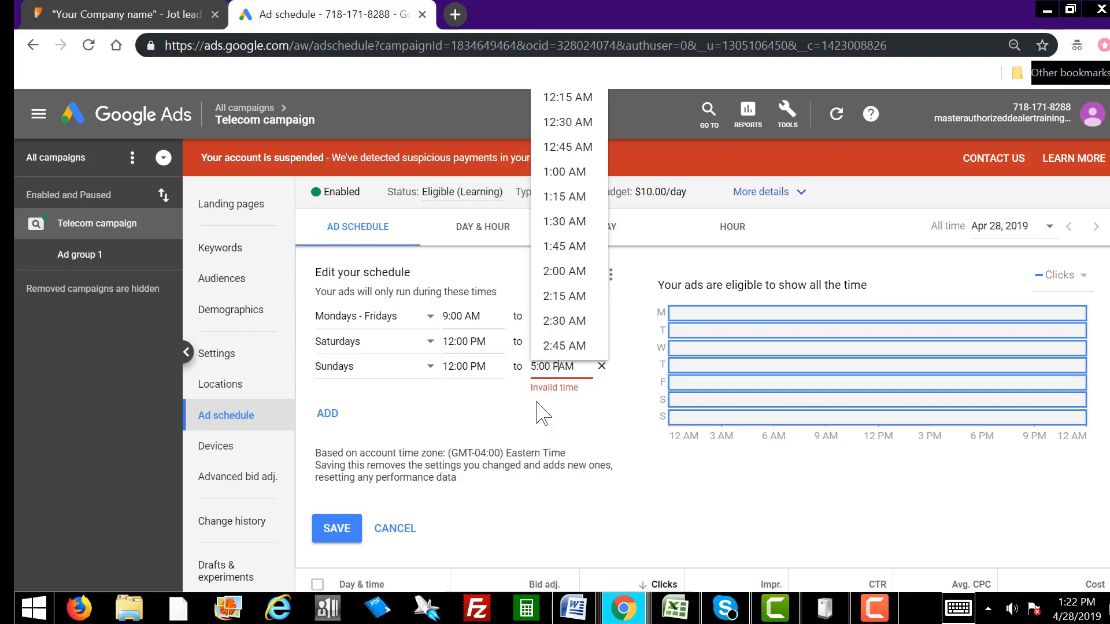
text(P)
click(636, 326)
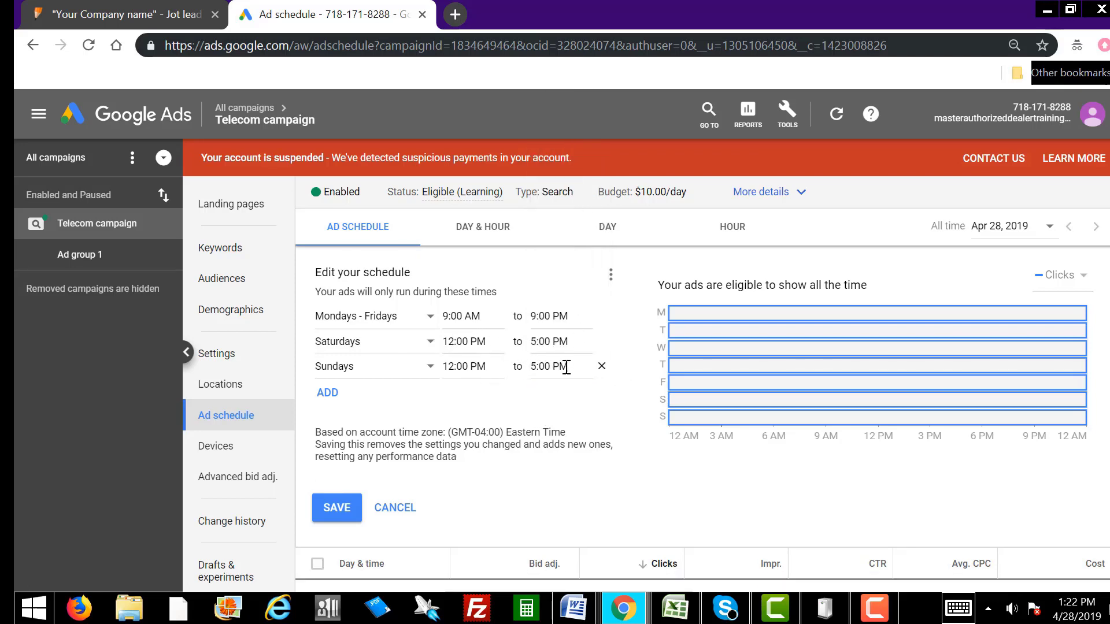
click(346, 513)
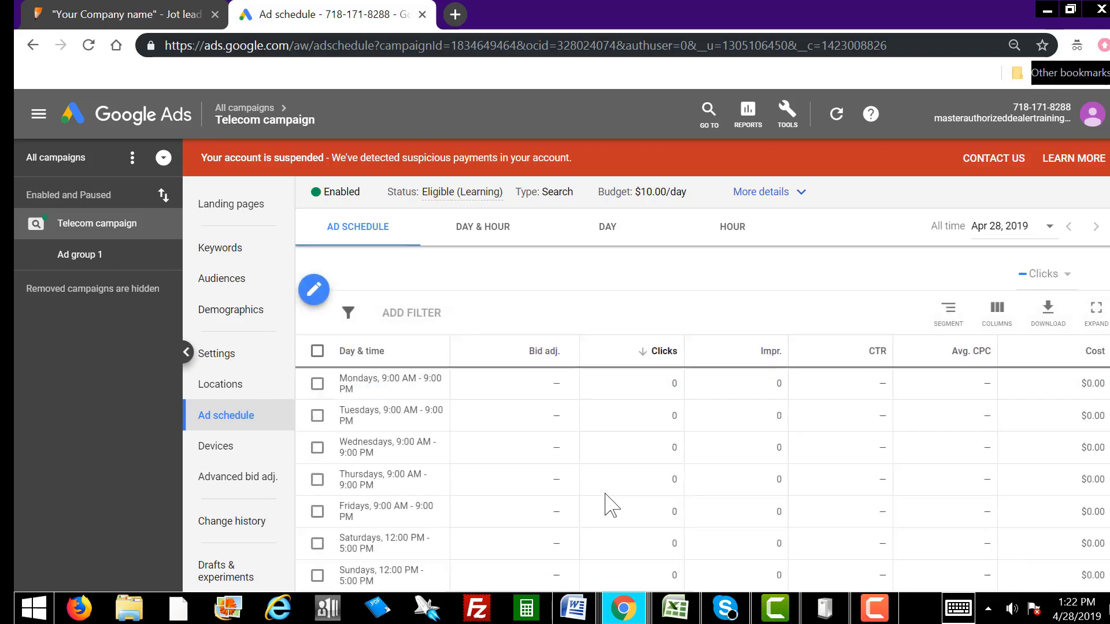
Step: Check the ad schedule and save it again: Mon–Fri 9:00 AM–9:00 PM, Sat–Sun 12:00 PM–5:00 PM
mouse_move(750, 338)
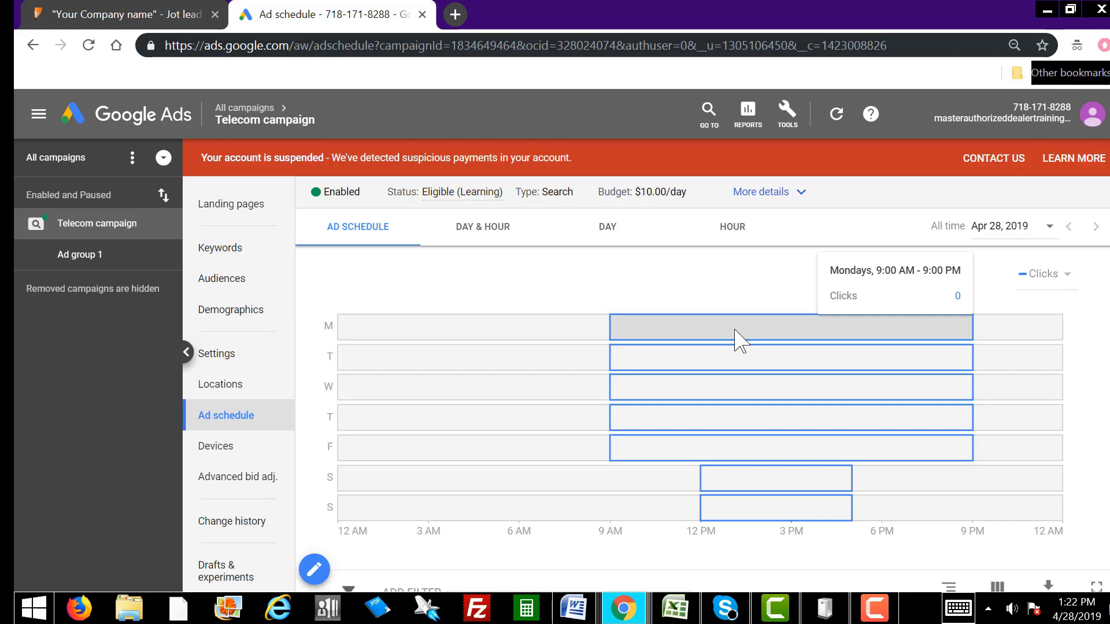
mouse_move(734, 367)
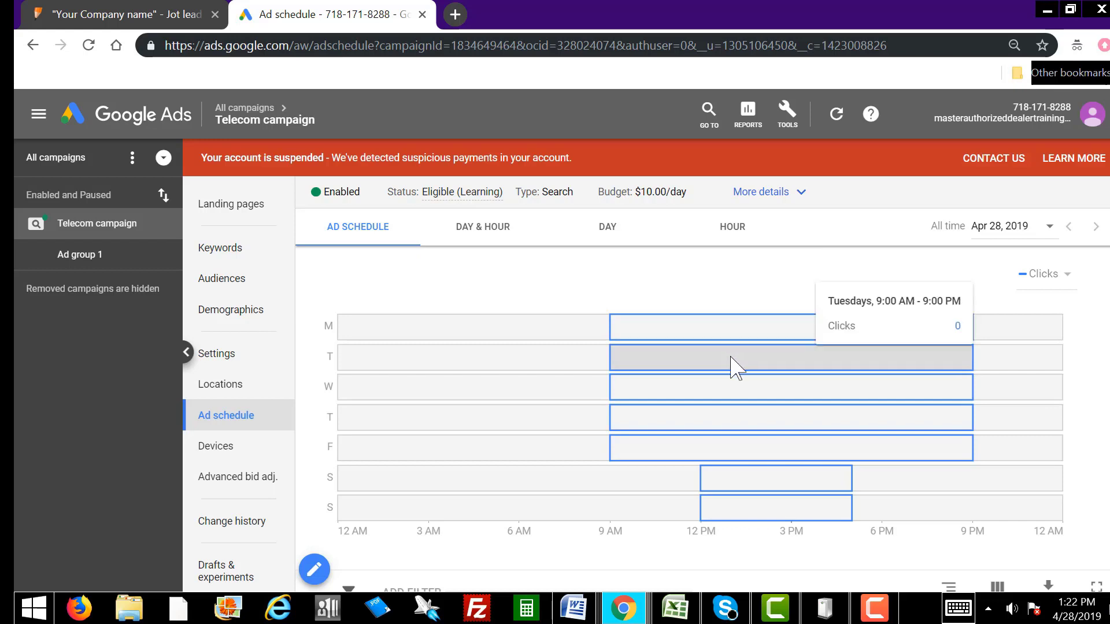
mouse_move(733, 387)
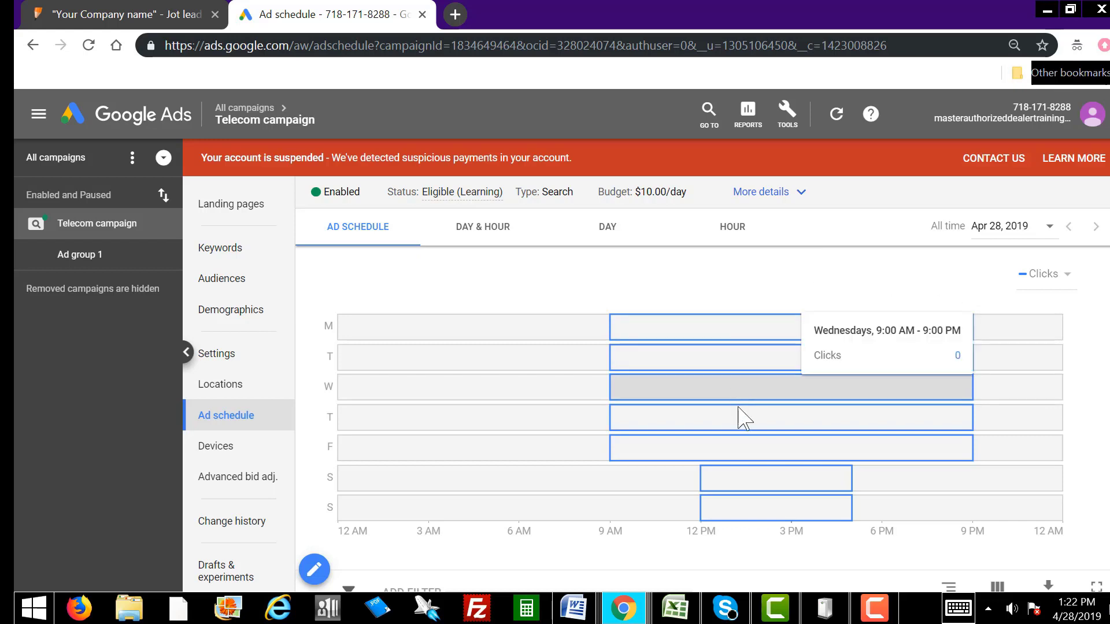
mouse_move(751, 428)
mouse_move(754, 453)
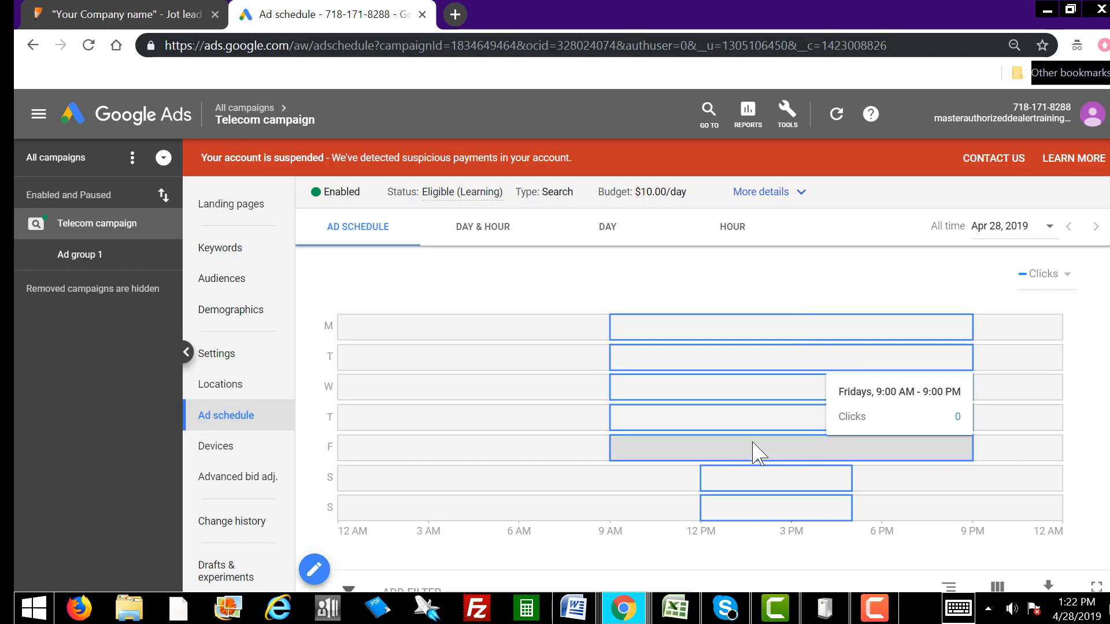
mouse_move(767, 471)
mouse_move(769, 514)
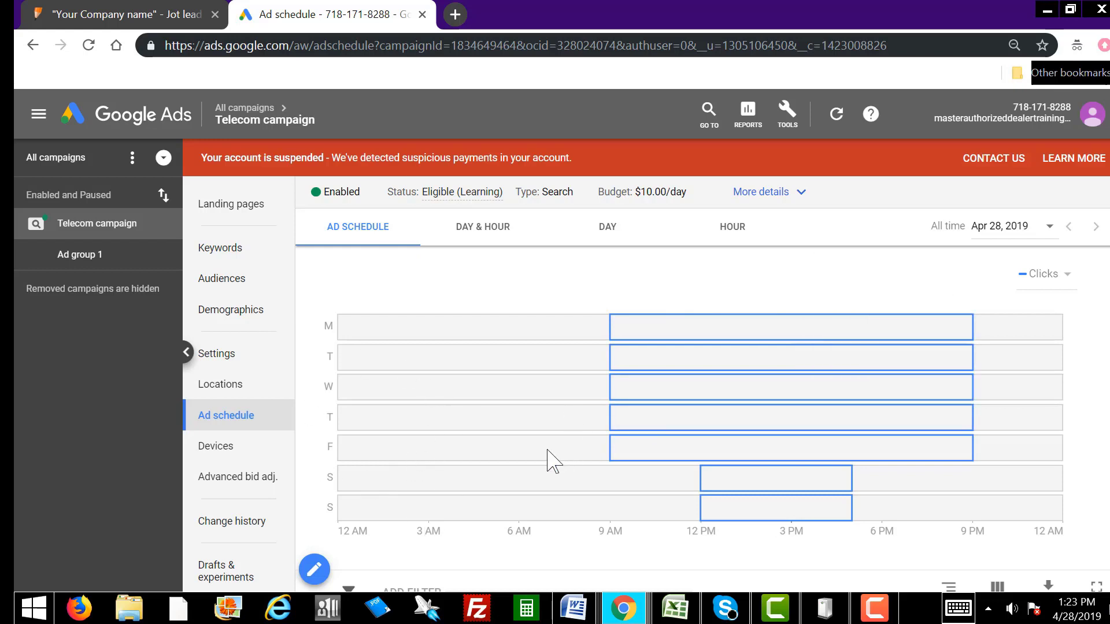
click(315, 571)
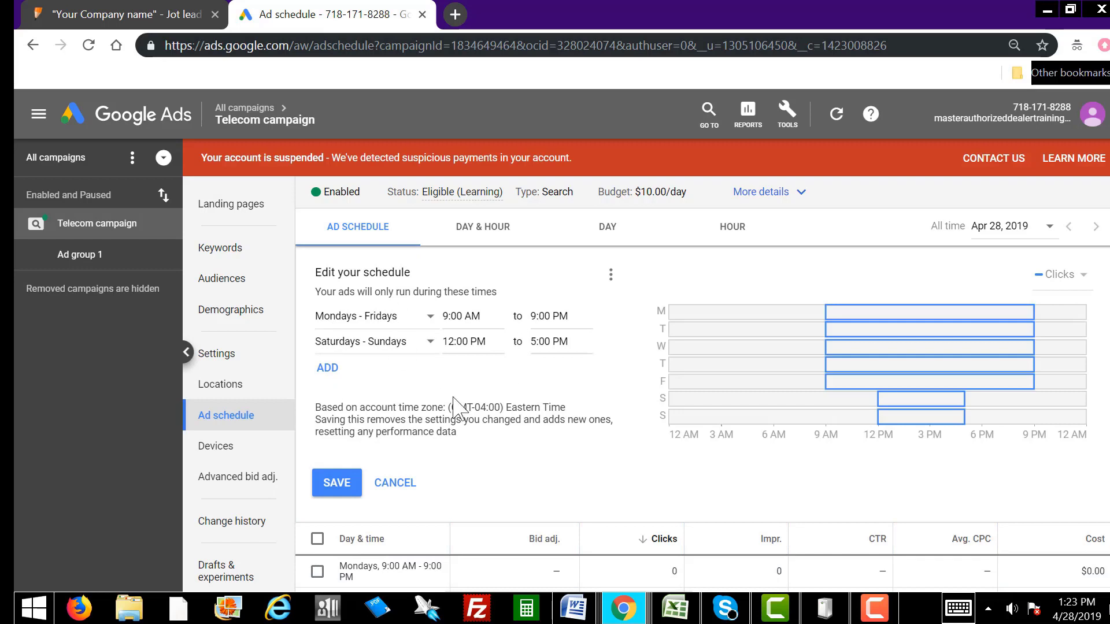
click(335, 486)
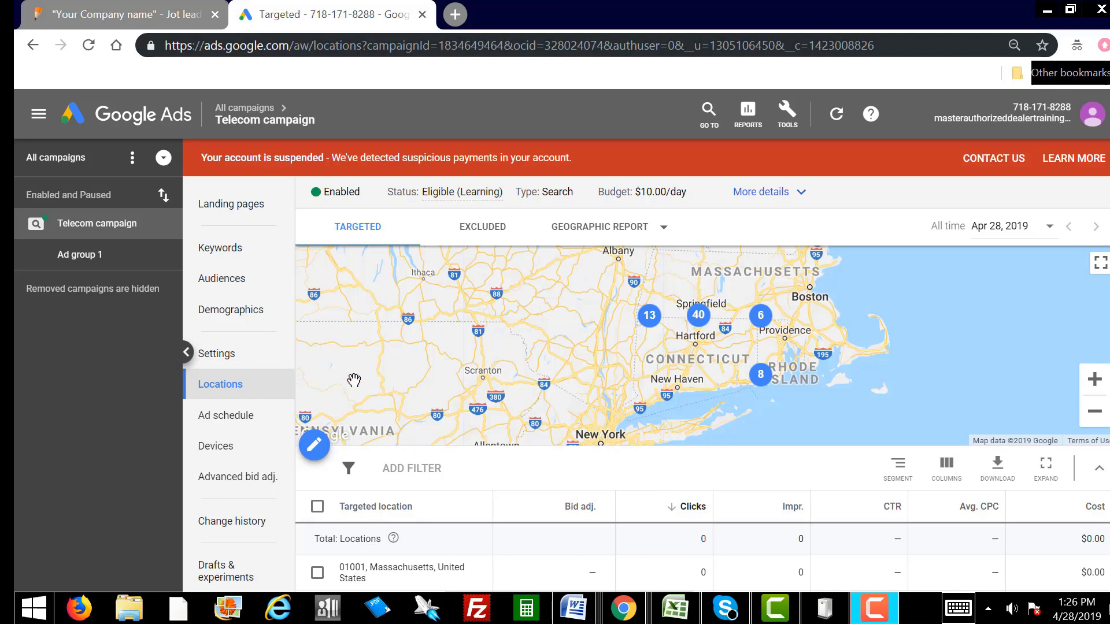
Step: Open the Locations editor to review the 67 included postal codes, then bring the ZIP-code workbook alongside
click(233, 391)
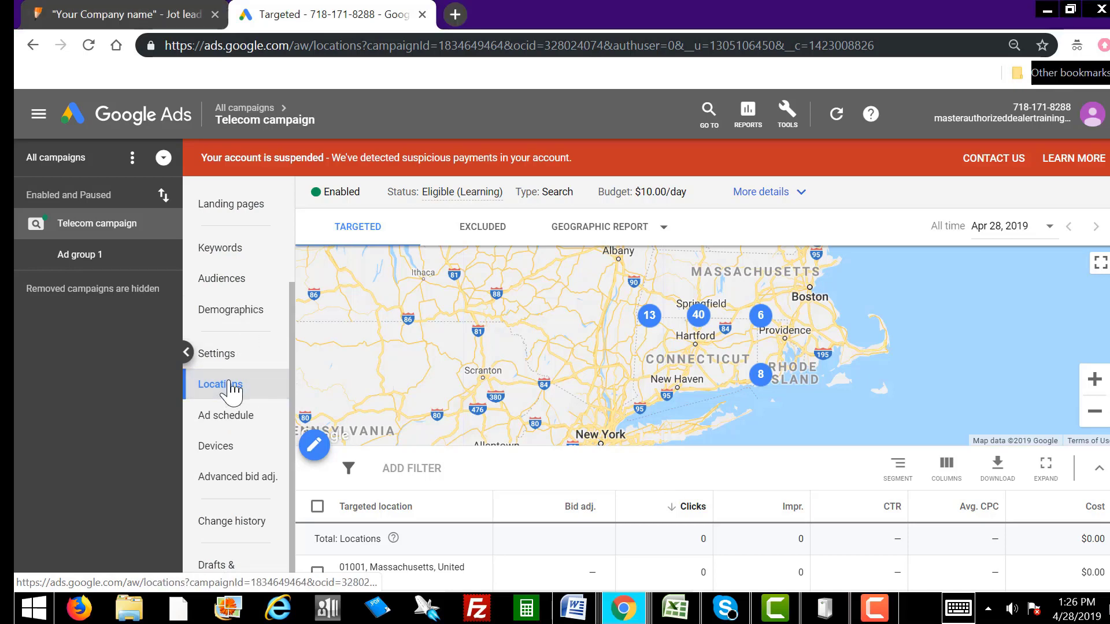
click(315, 446)
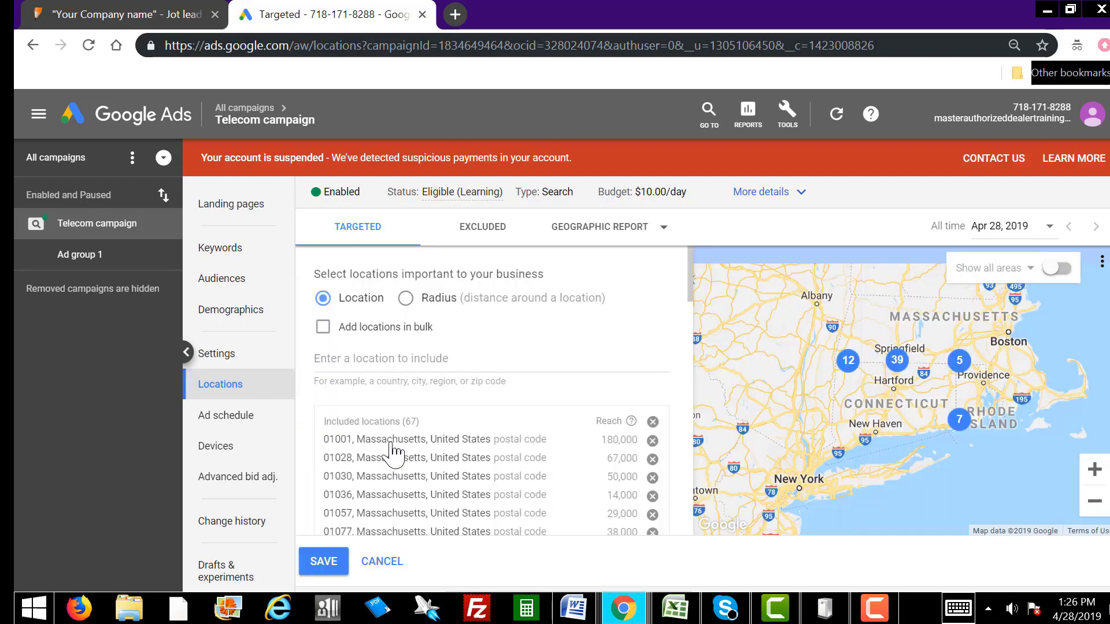
scroll(466, 485, down, 6)
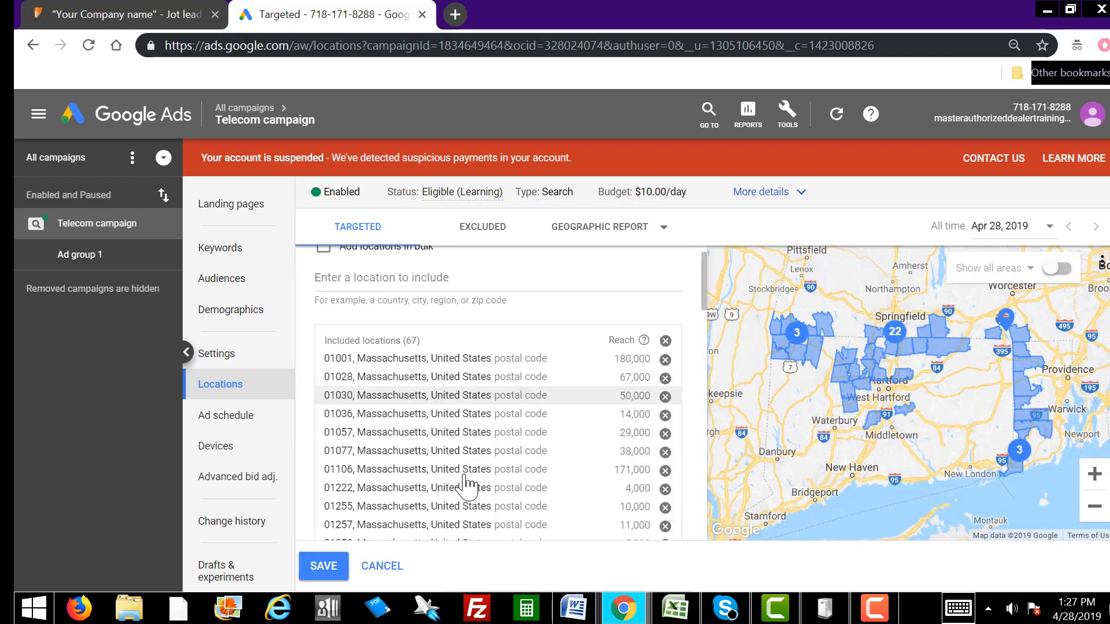
scroll(466, 484, down, 3)
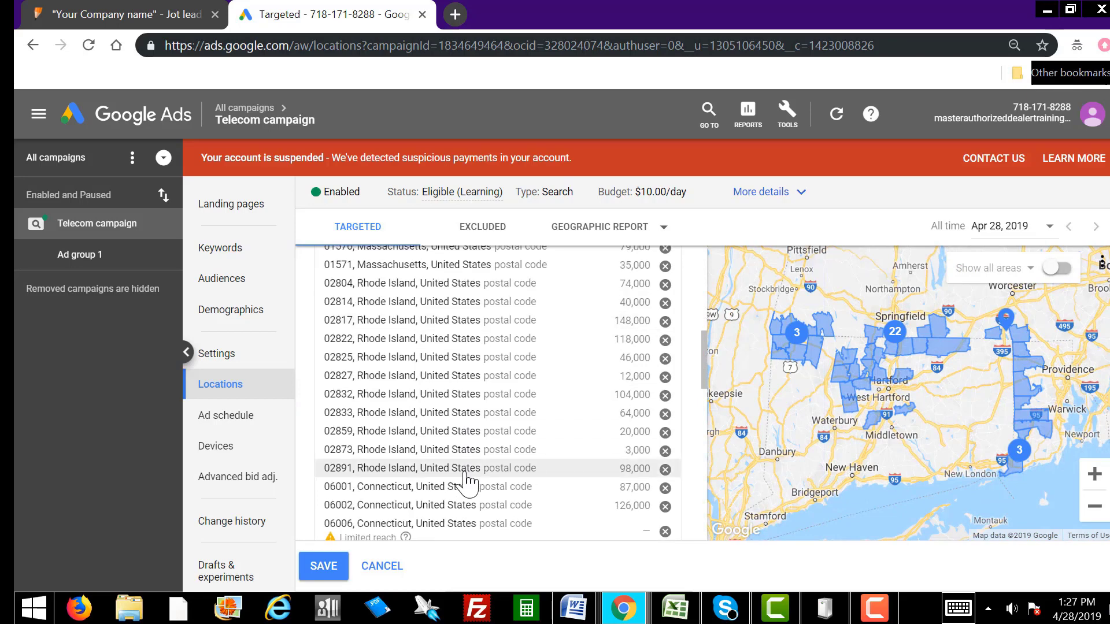
scroll(467, 481, up, 10)
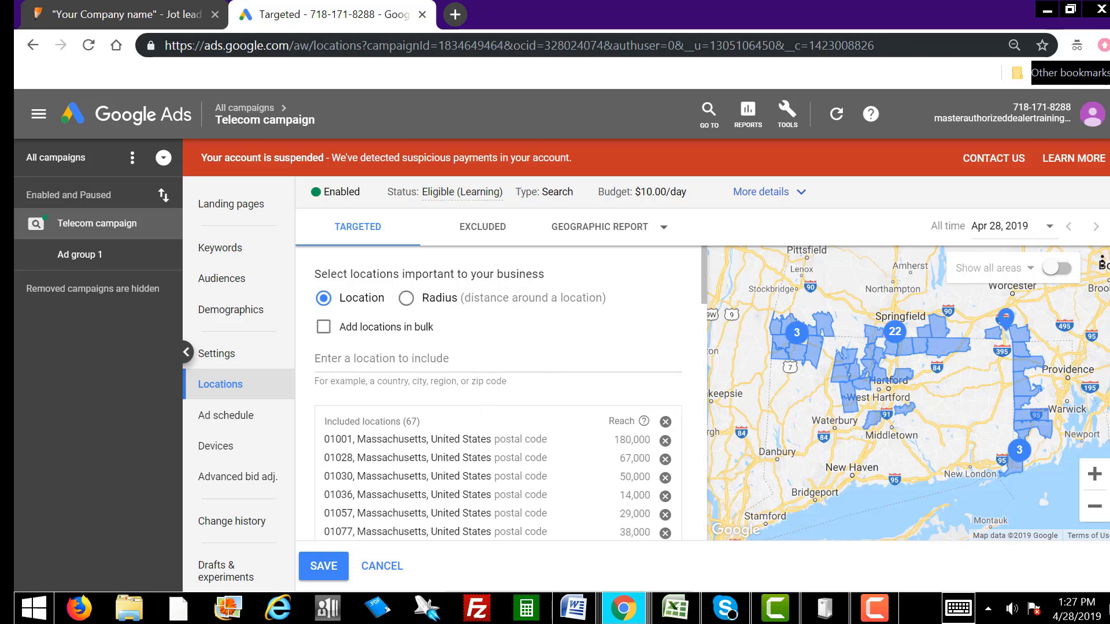
drag(1109, 130, 562, 120)
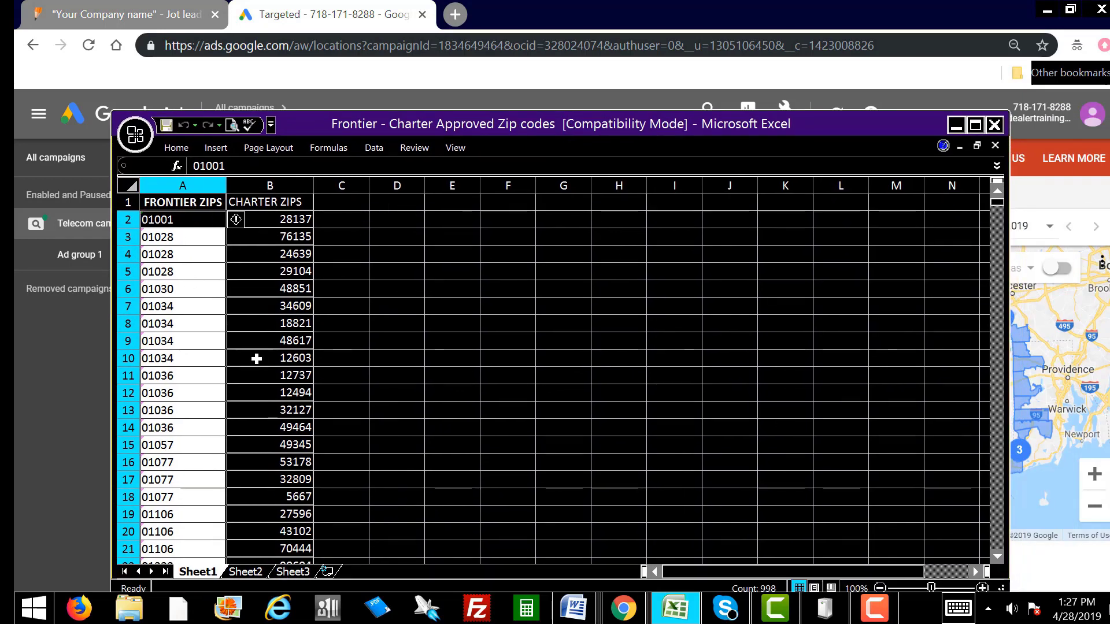
Step: Copy the 1,000 ZIP codes in A999:A1998 from FRONTIER ZIPS and move Excel aside
scroll(181, 370, down, 20)
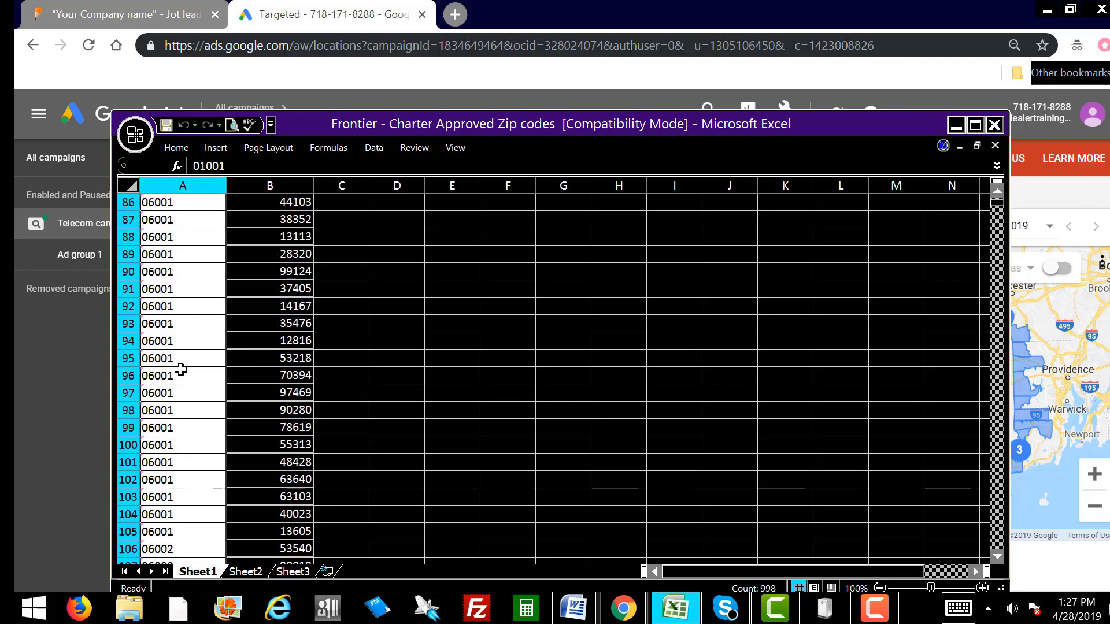
scroll(181, 370, down, 20)
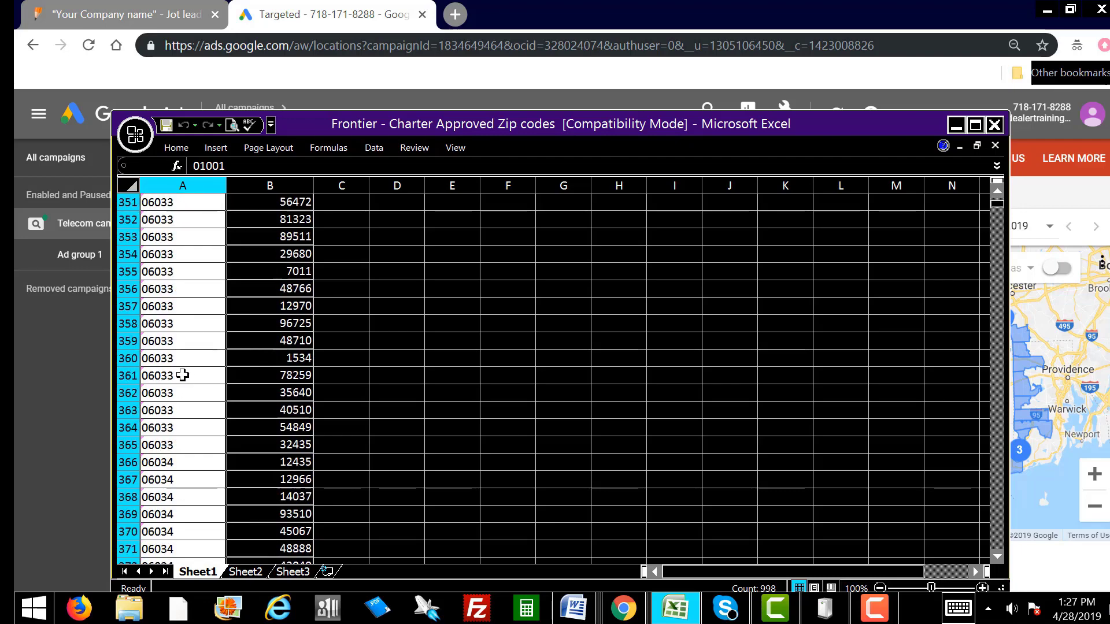
scroll(183, 376, down, 20)
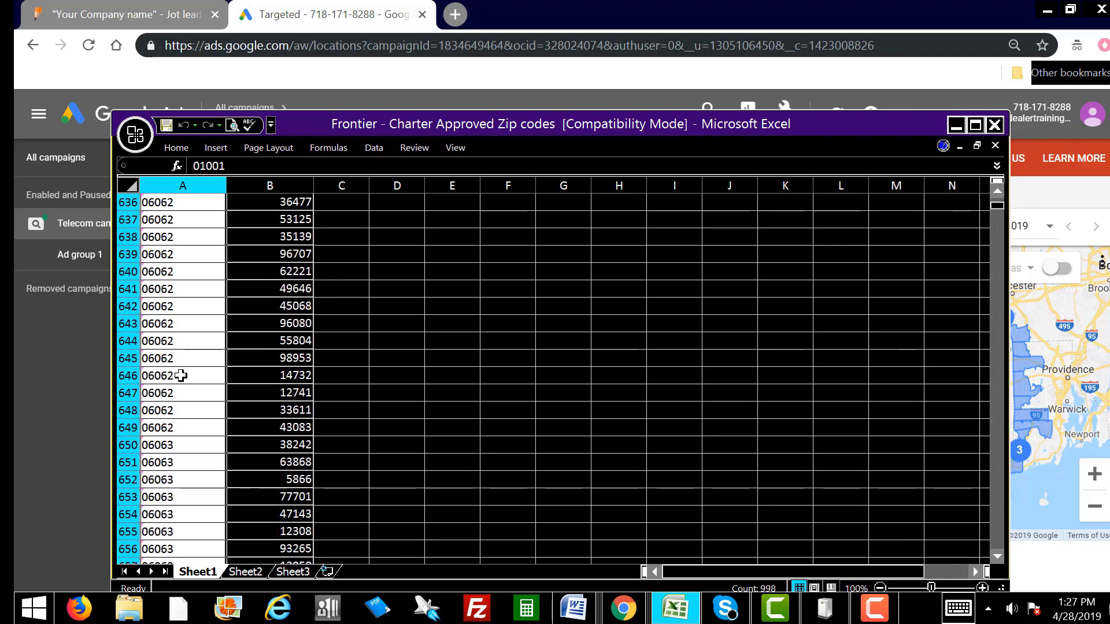
scroll(181, 376, down, 20)
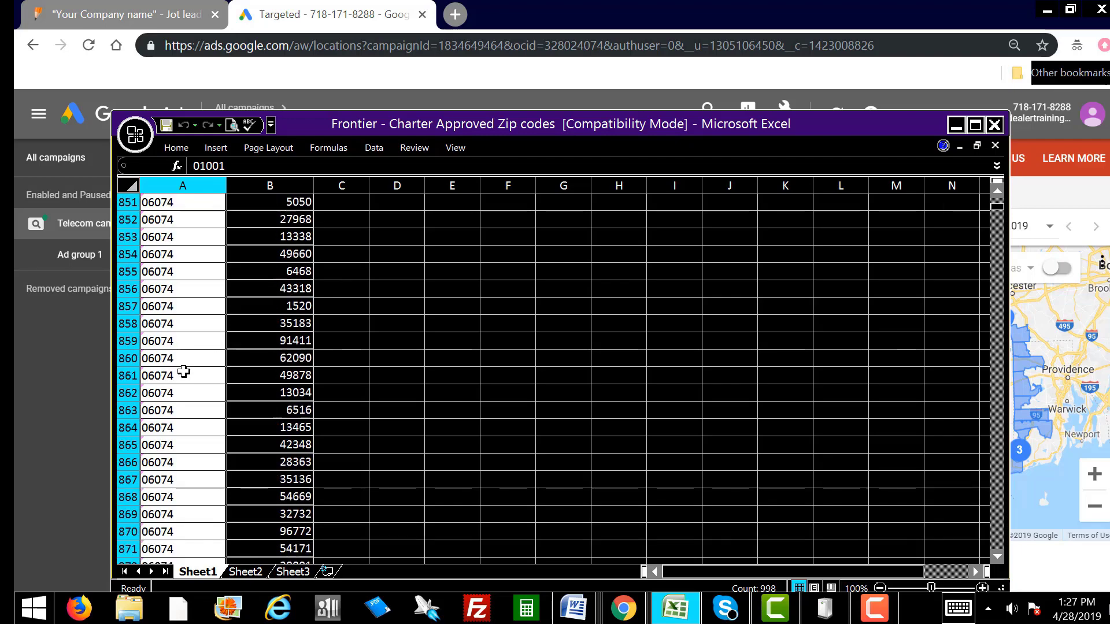
scroll(183, 372, down, 20)
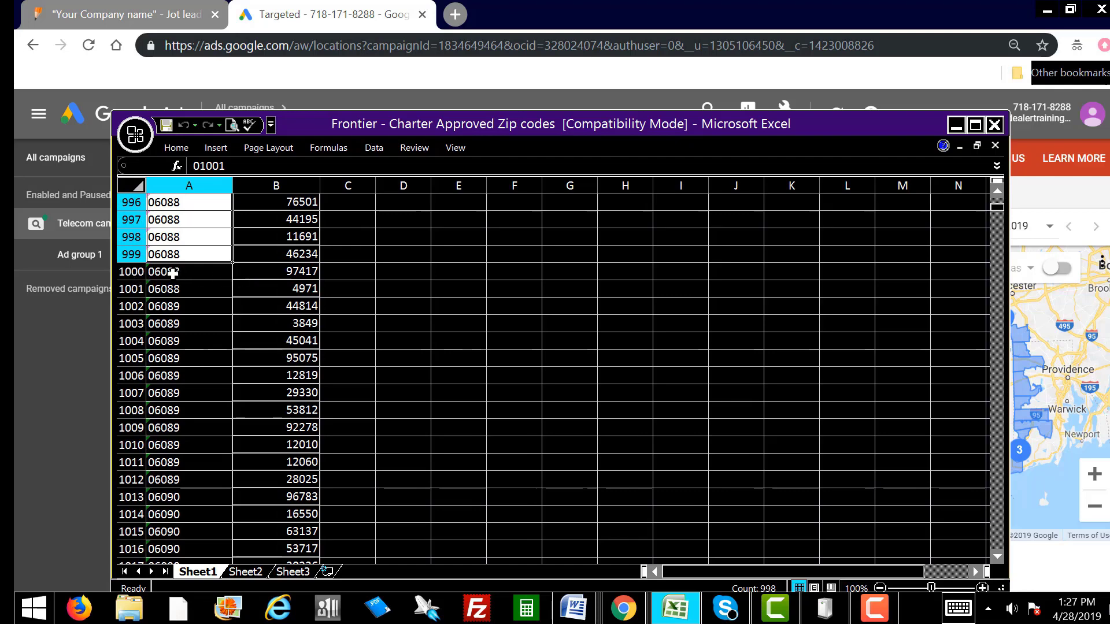
drag(166, 270, 174, 307)
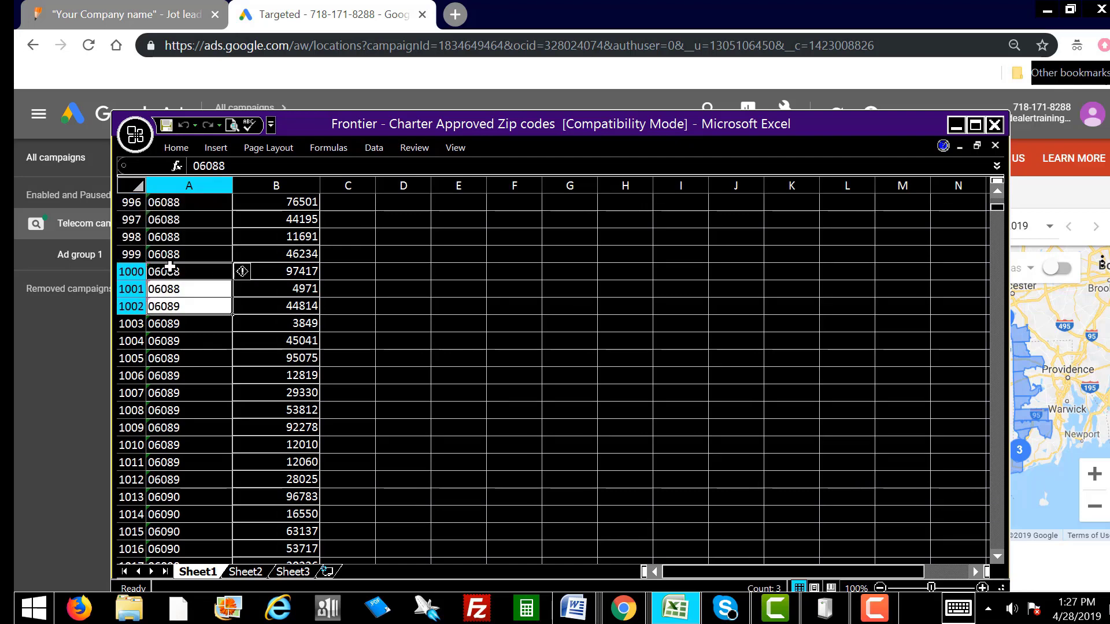
drag(165, 257, 200, 475)
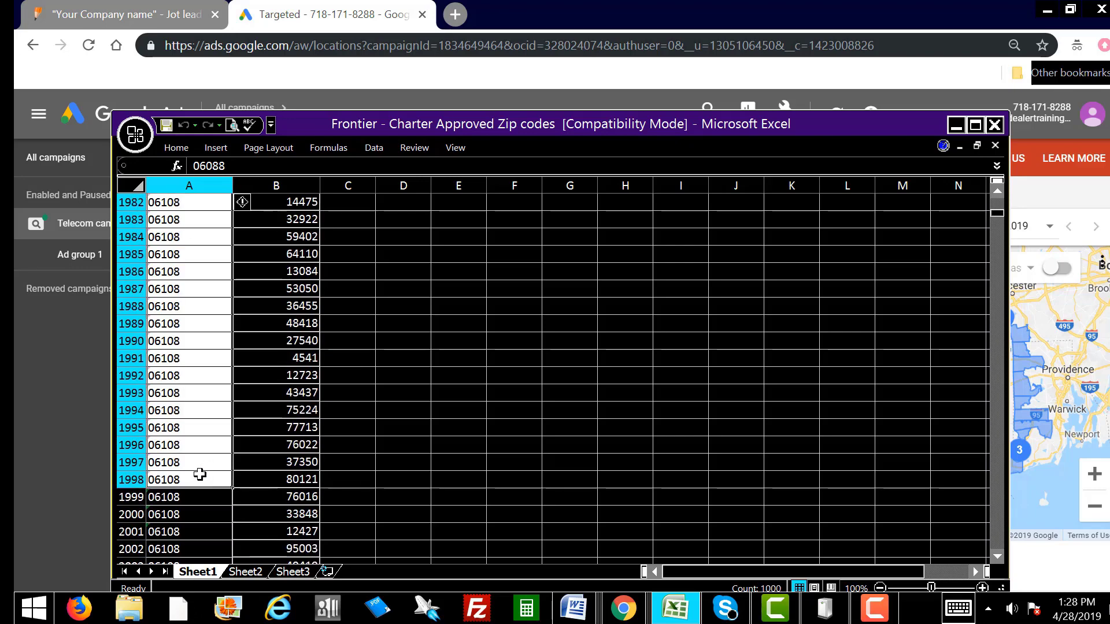
right_click(189, 445)
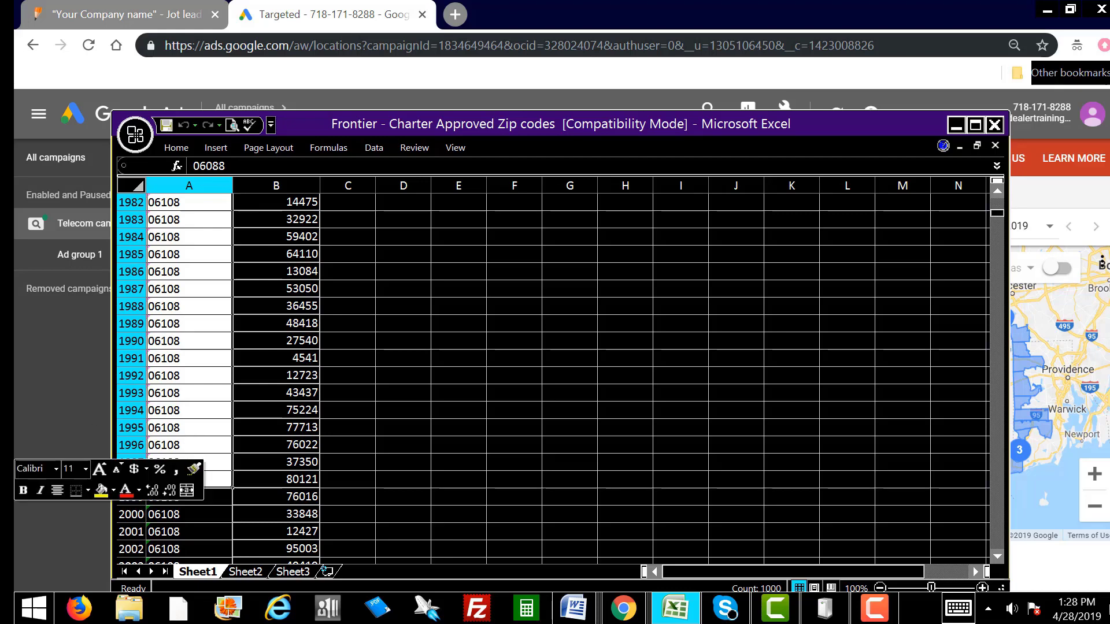
key(ctrl+c)
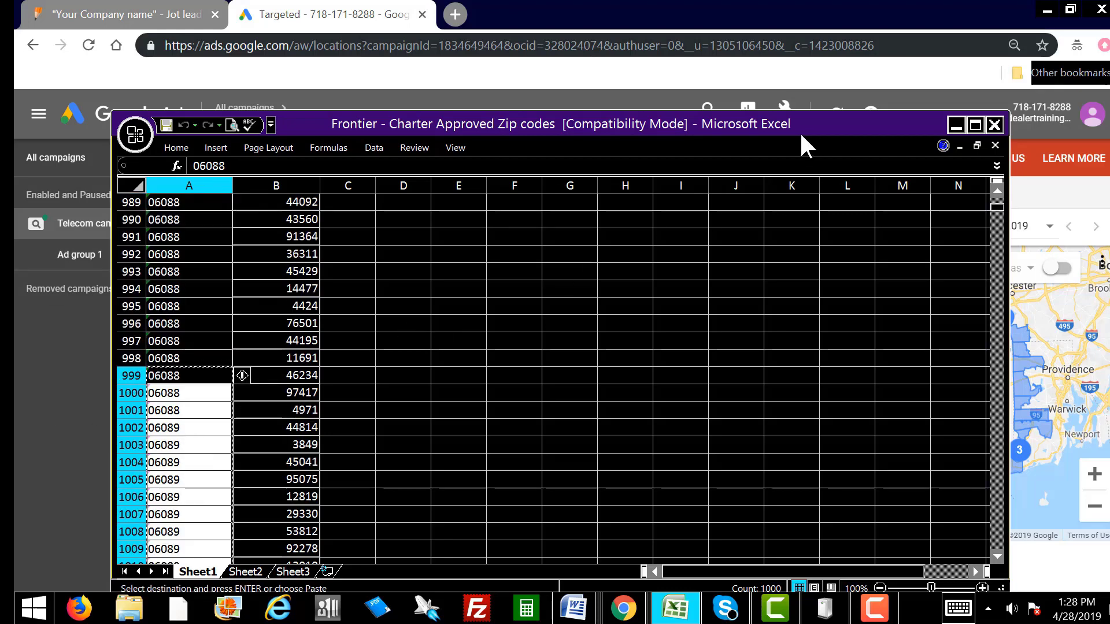
drag(651, 125, 1109, 173)
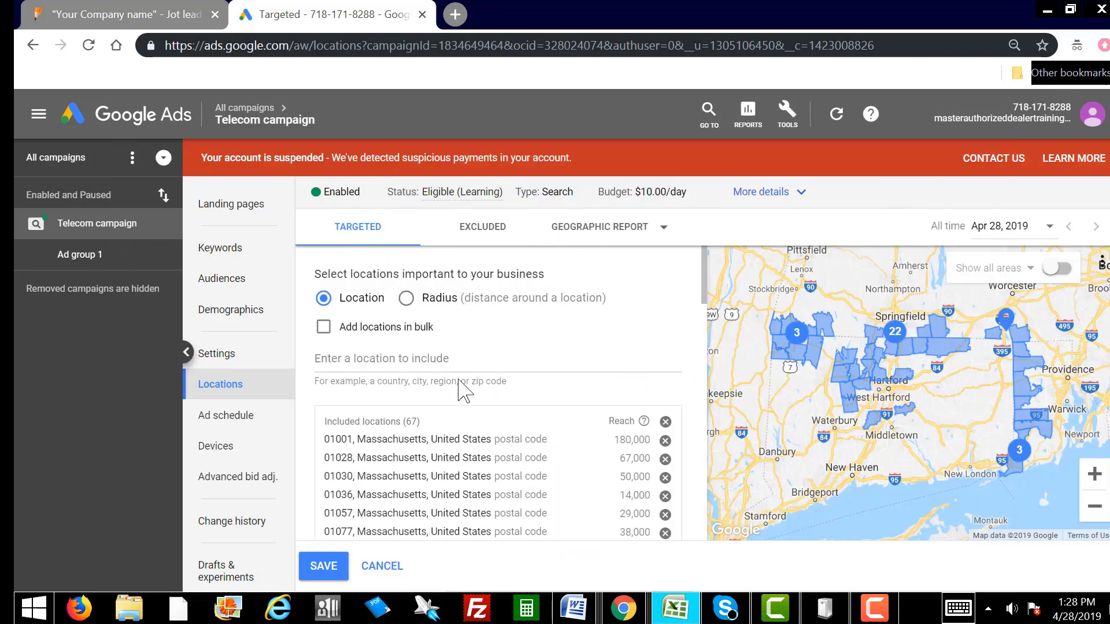
Step: Paste the copied ZIP codes into the bulk locations box and search for matches
click(324, 328)
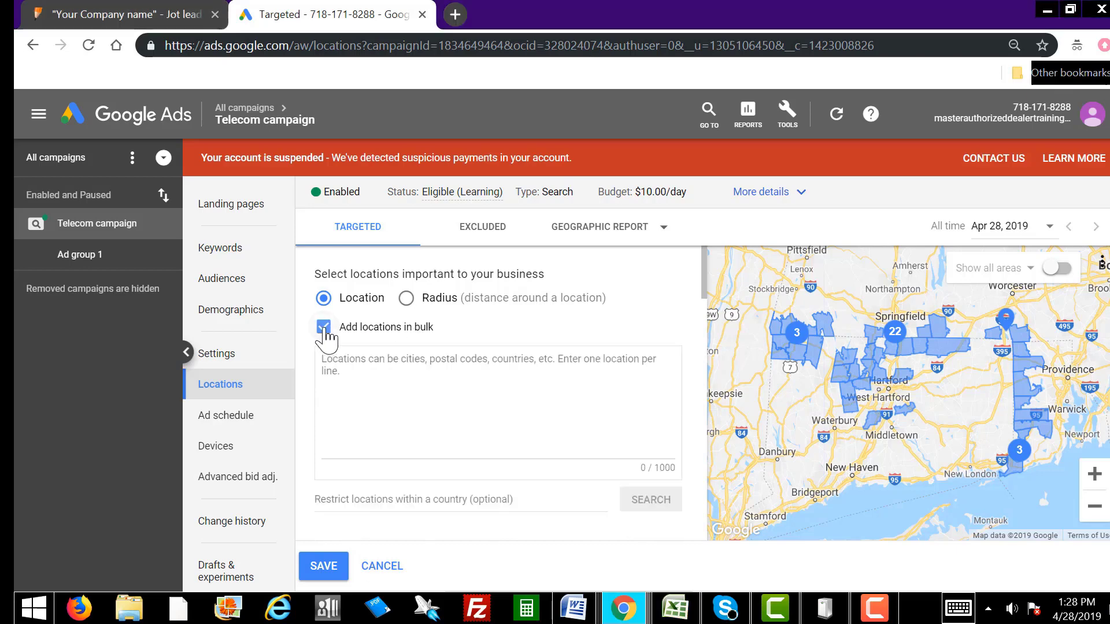
click(348, 363)
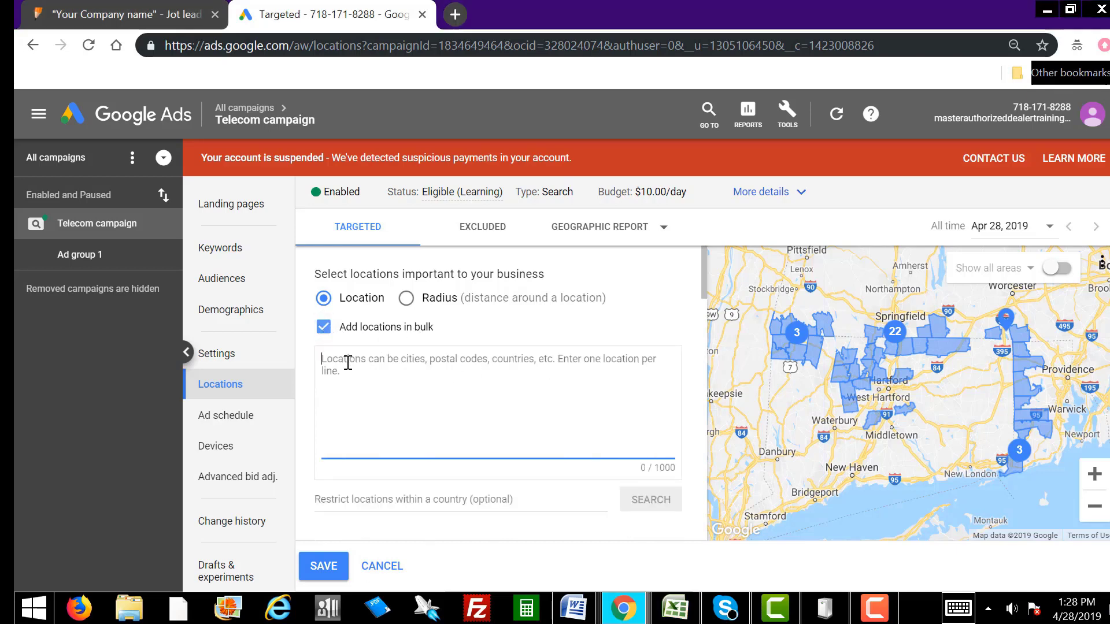
right_click(348, 363)
click(414, 223)
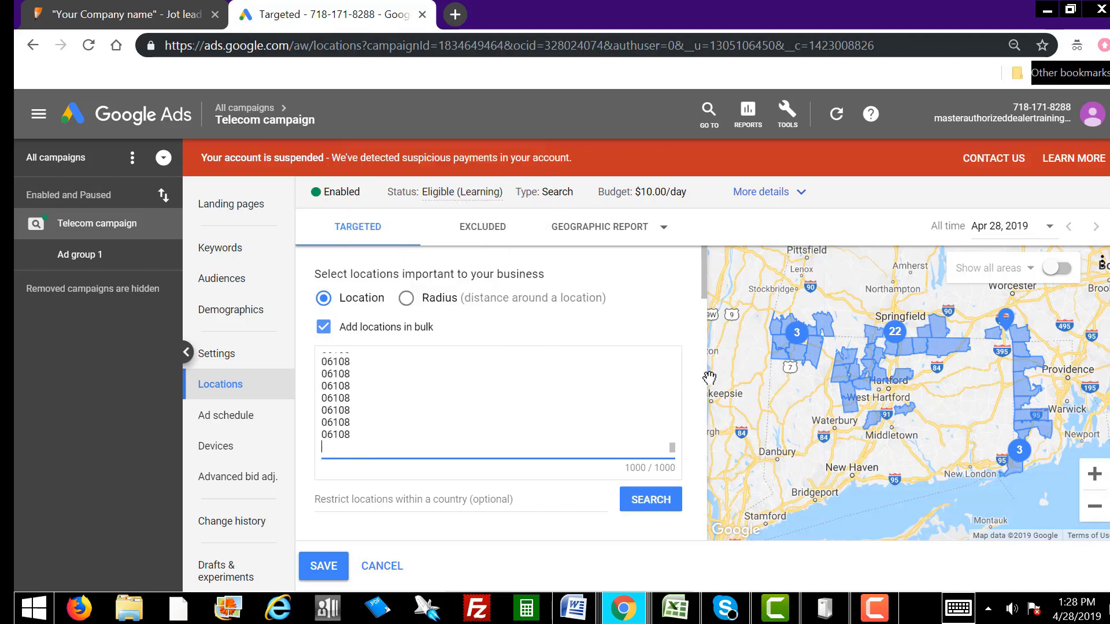
click(646, 505)
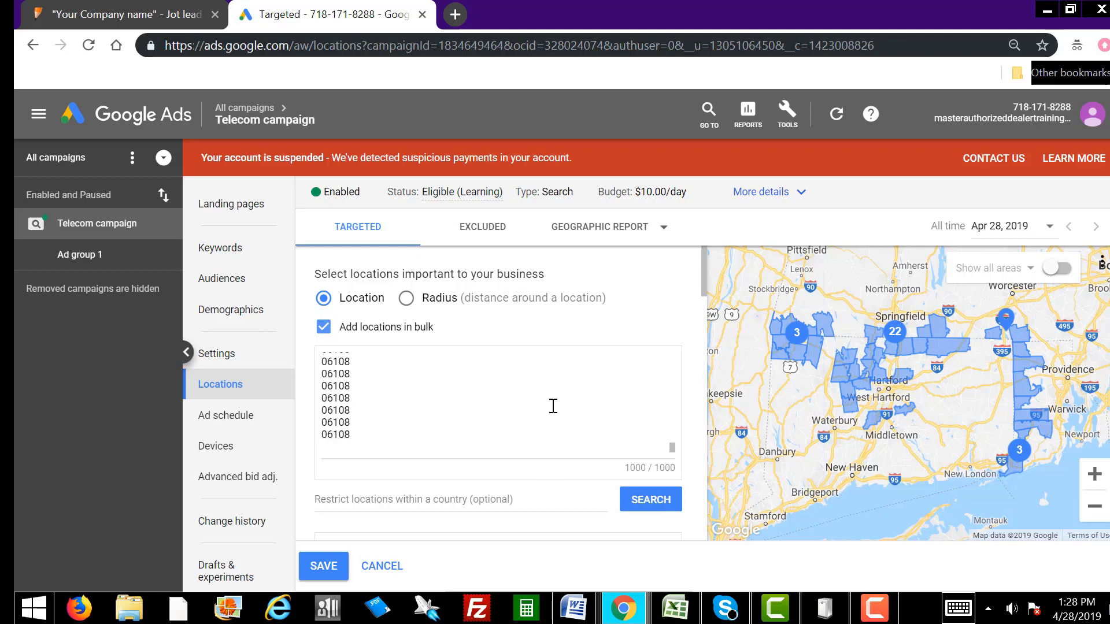
Step: Remove the Nice and Pegomas matches, target the rest, and save for 80 included locations
scroll(654, 408, down, 3)
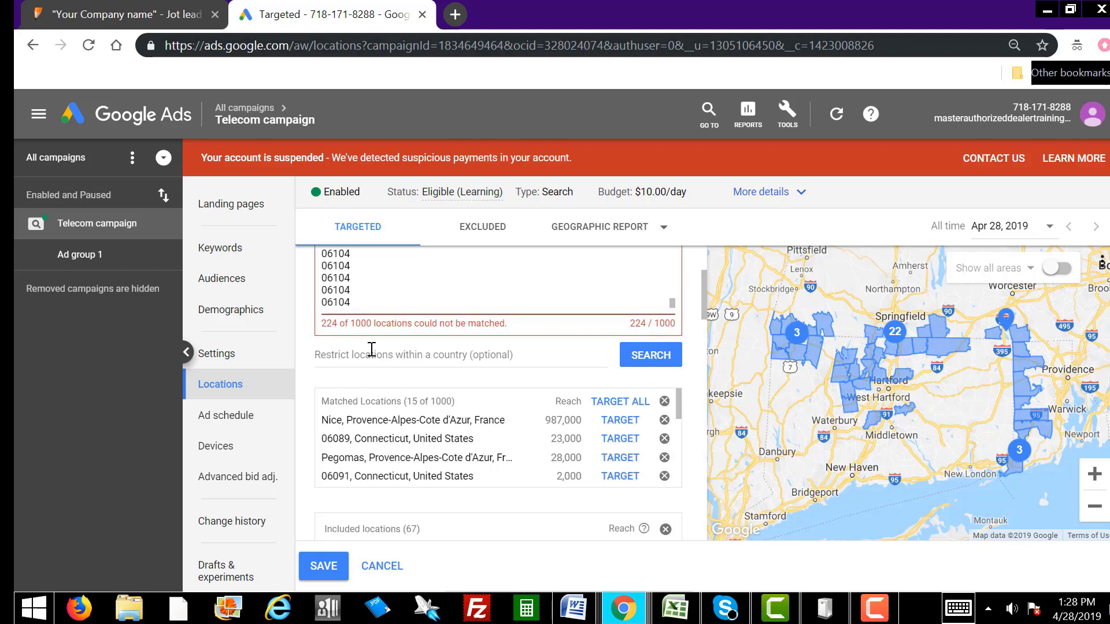
scroll(373, 355, up, 3)
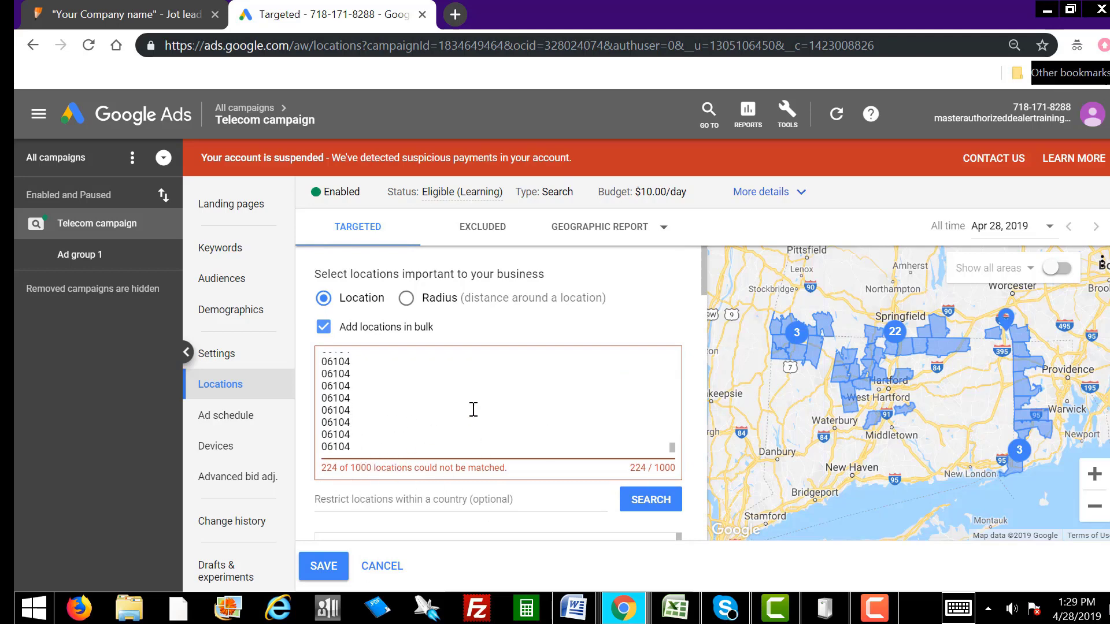
scroll(472, 409, down, 3)
scroll(472, 409, down, 3)
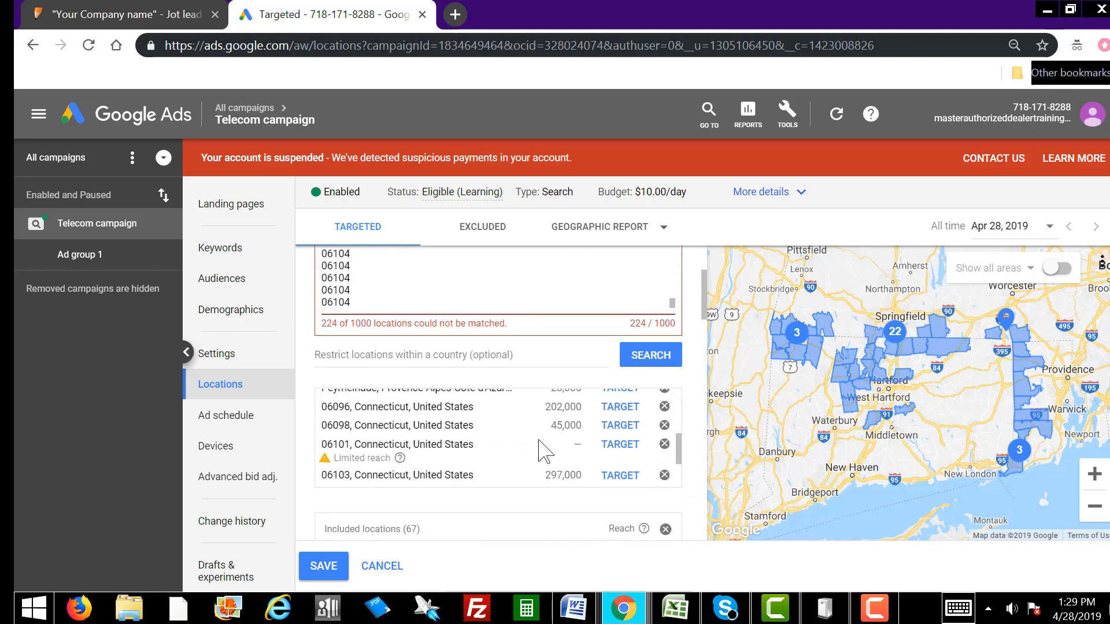
scroll(541, 449, down, 3)
scroll(543, 451, up, 5)
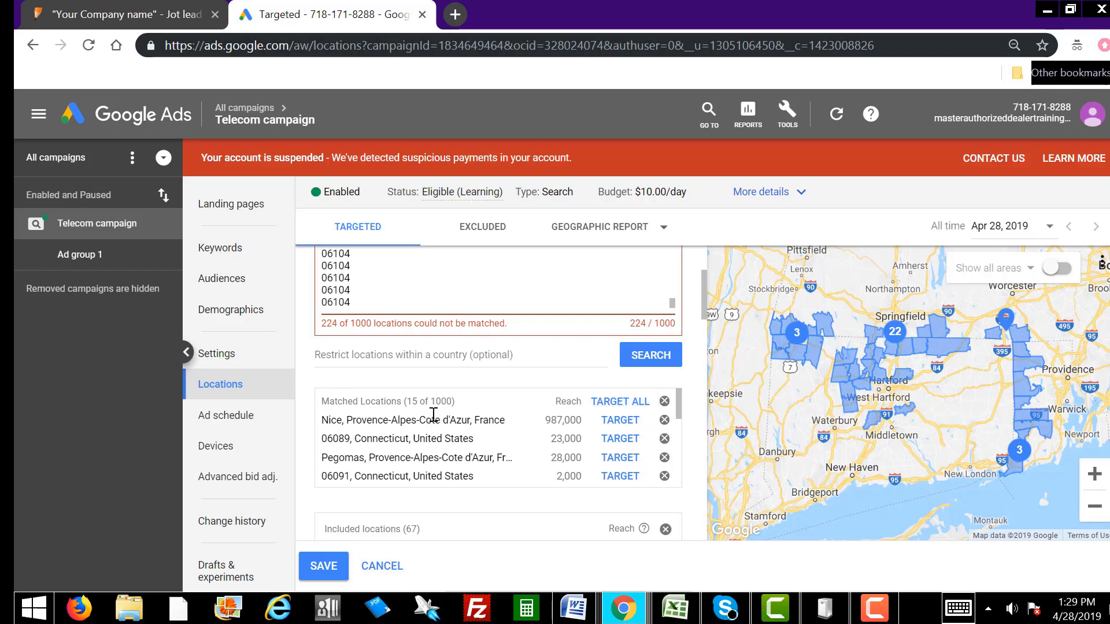
click(664, 420)
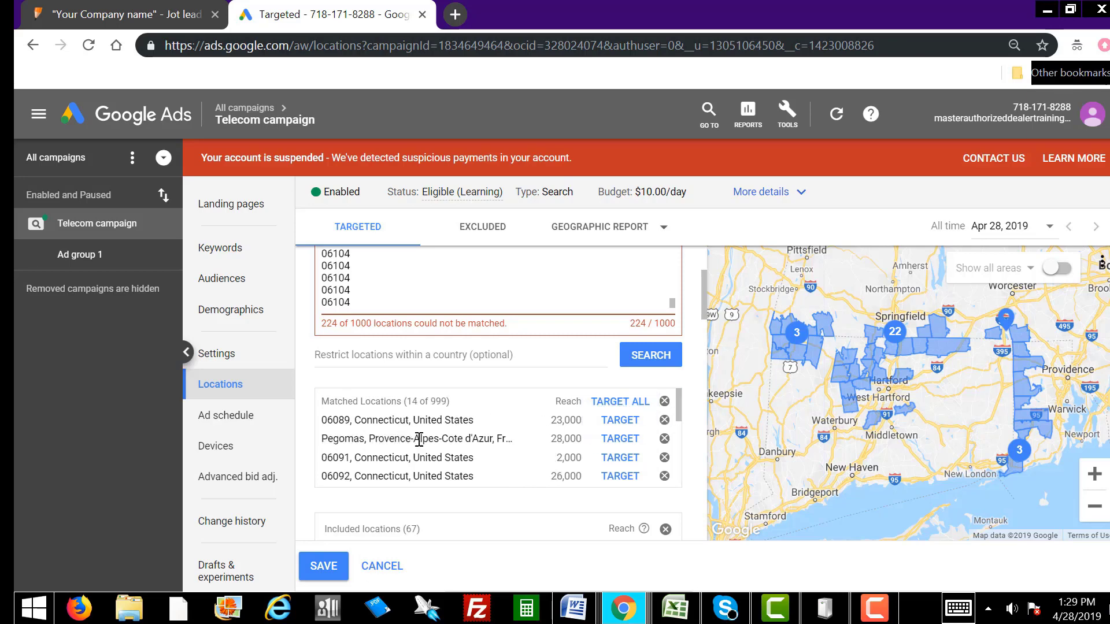
click(664, 438)
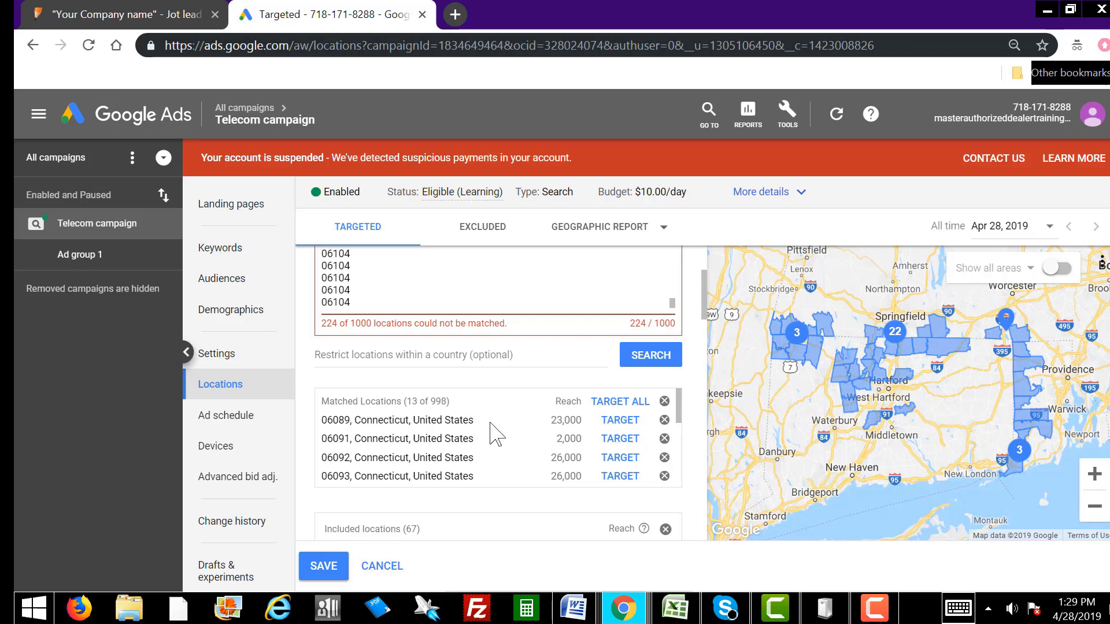
click(614, 405)
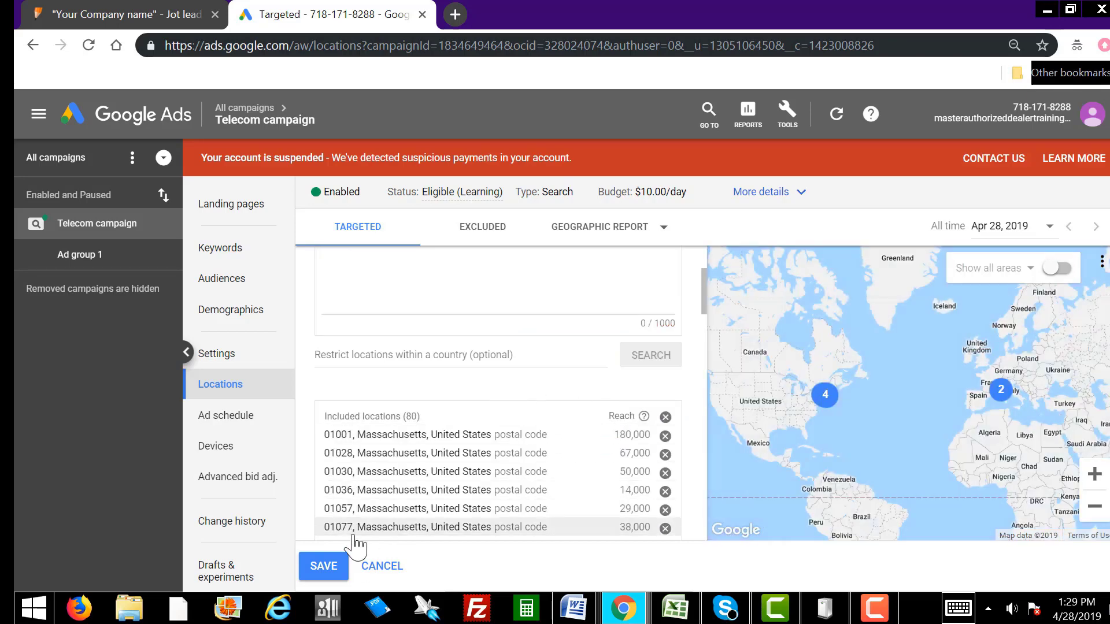
click(324, 566)
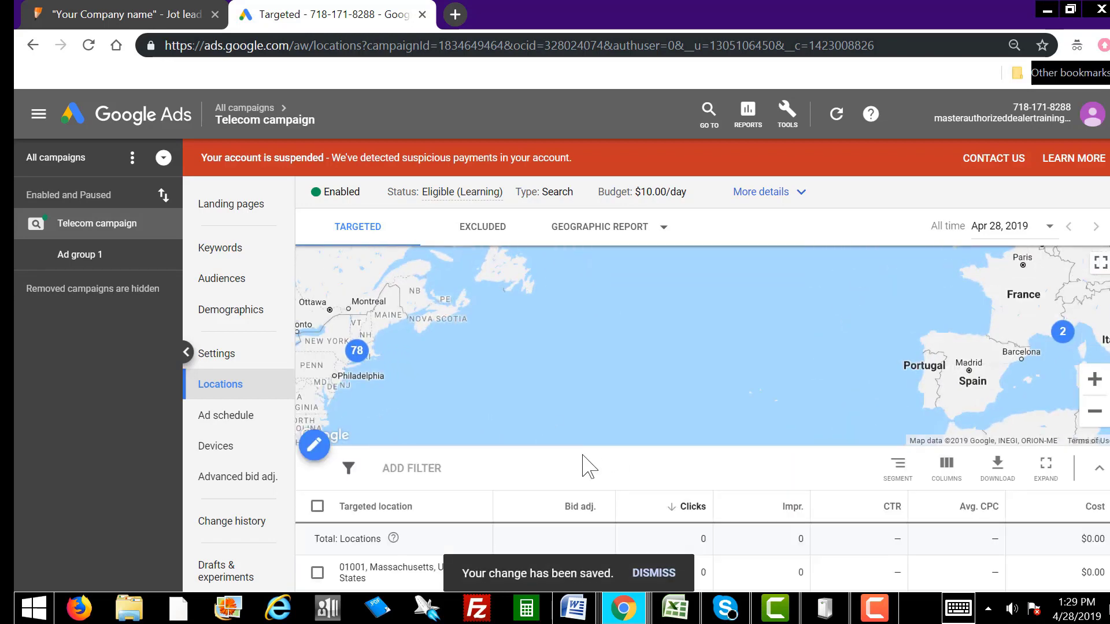
scroll(583, 463, down, 3)
scroll(583, 466, down, 1)
scroll(584, 466, up, 4)
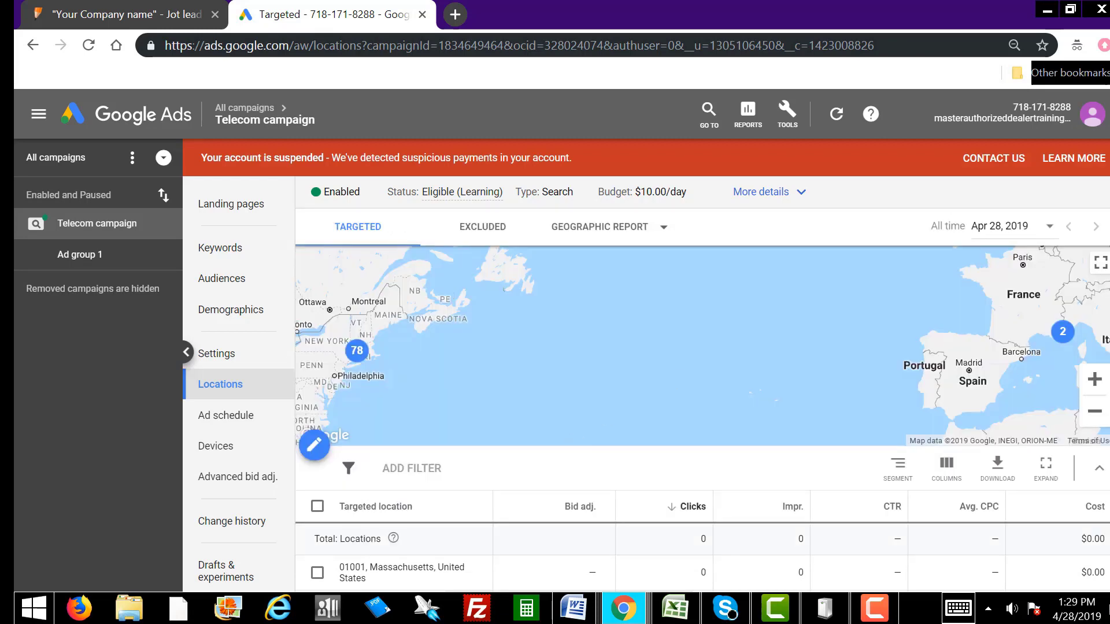
Step: Copy the next 999 ZIP codes, A1999:A2997, in Excel and move the workbook aside
key(alt+Tab)
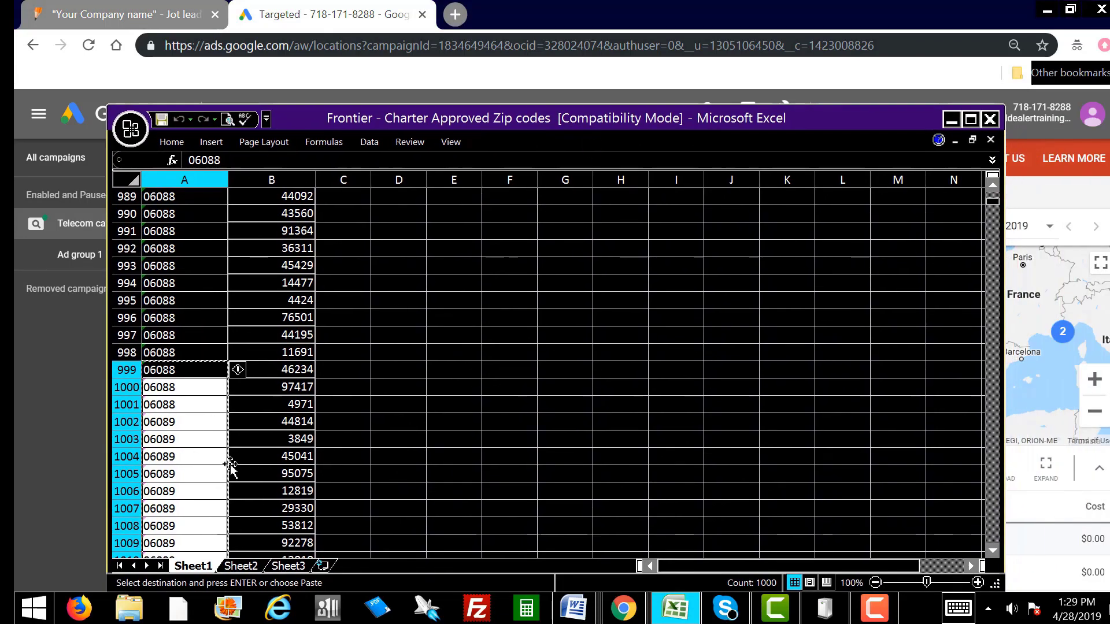
scroll(238, 465, down, 20)
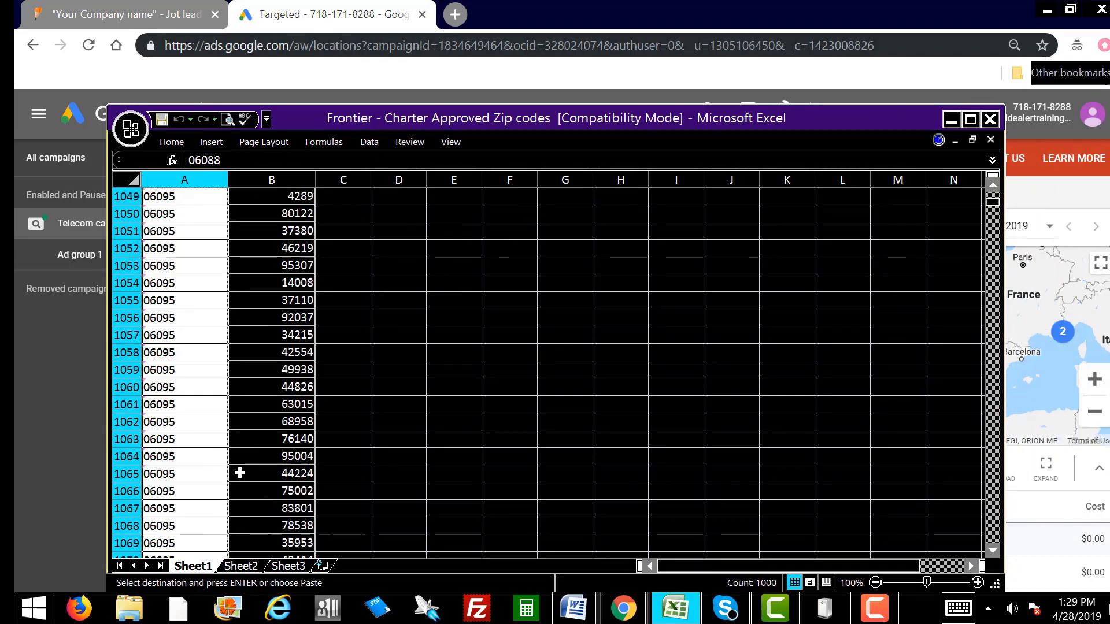
scroll(240, 473, down, 20)
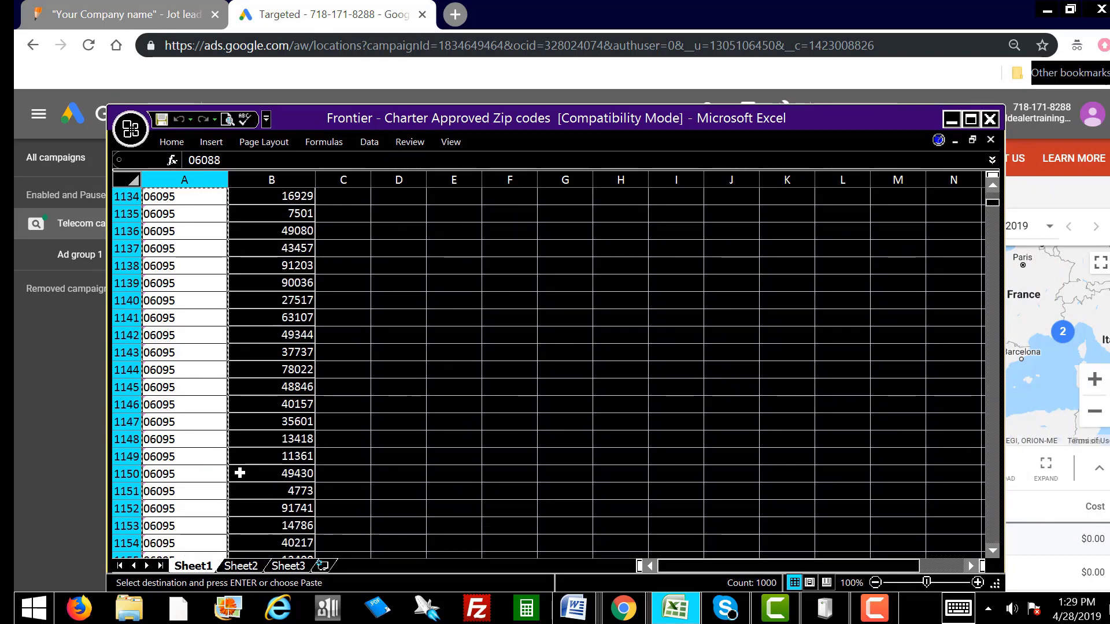
scroll(240, 473, down, 20)
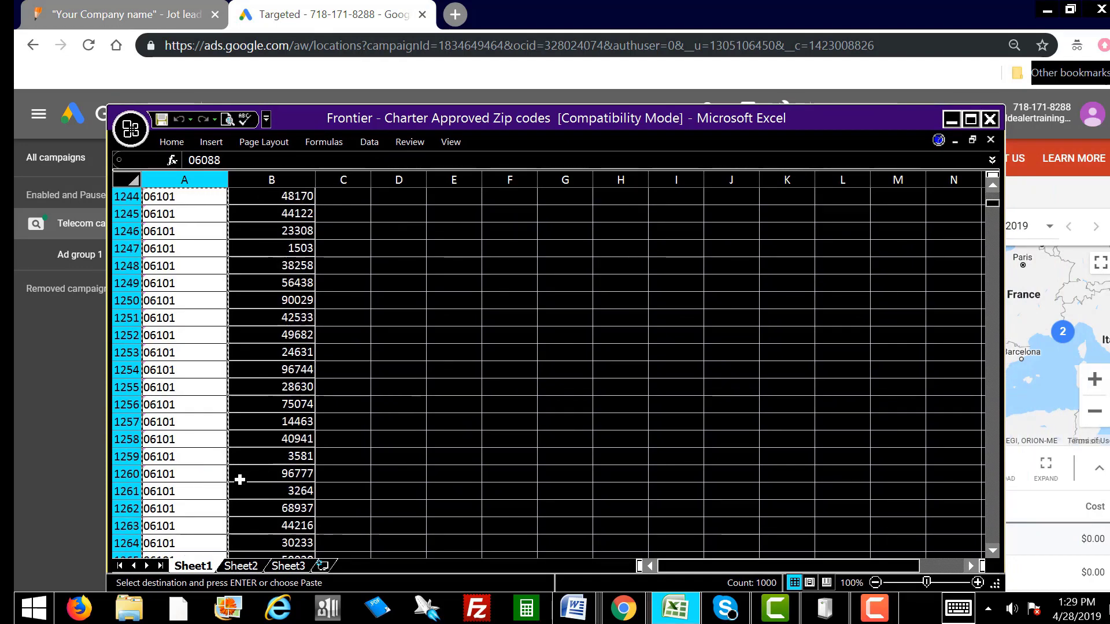
scroll(239, 480, down, 20)
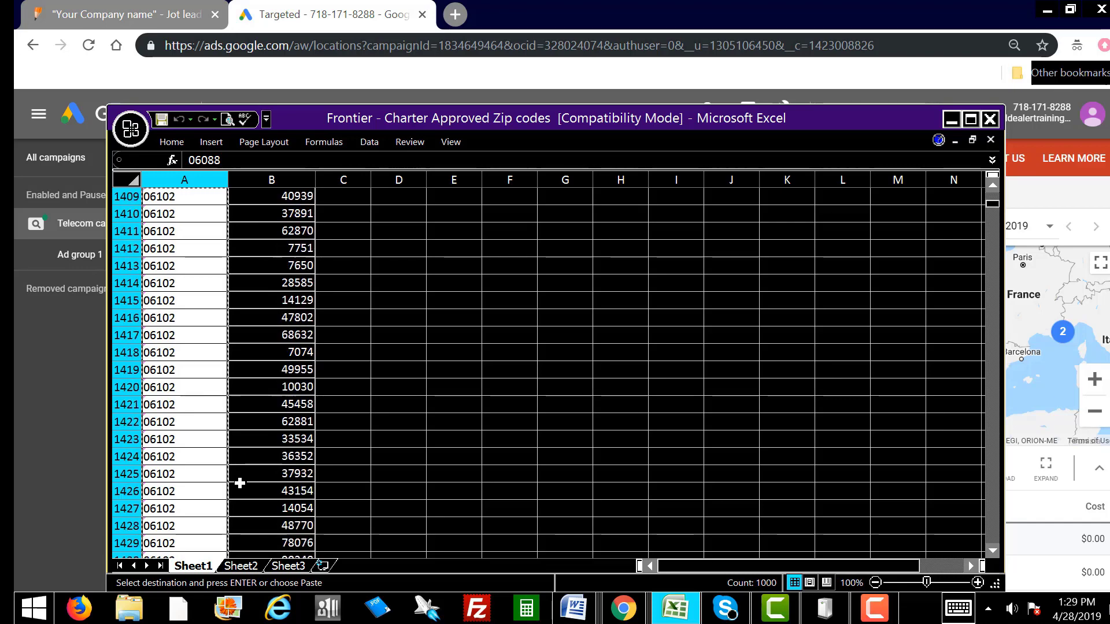
scroll(240, 478, down, 20)
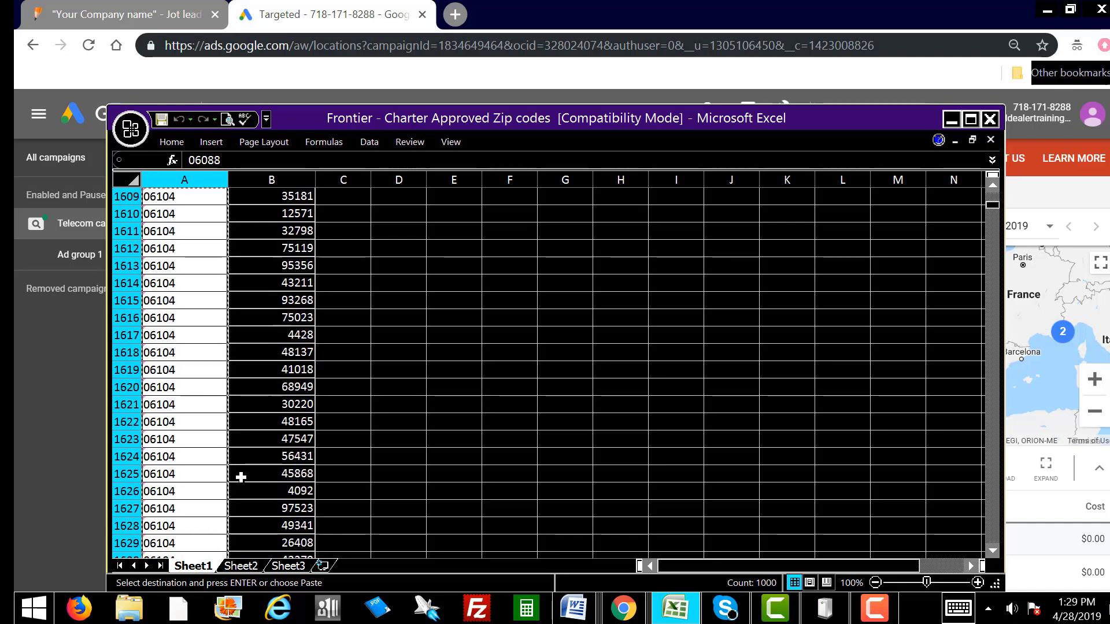
scroll(240, 477, down, 20)
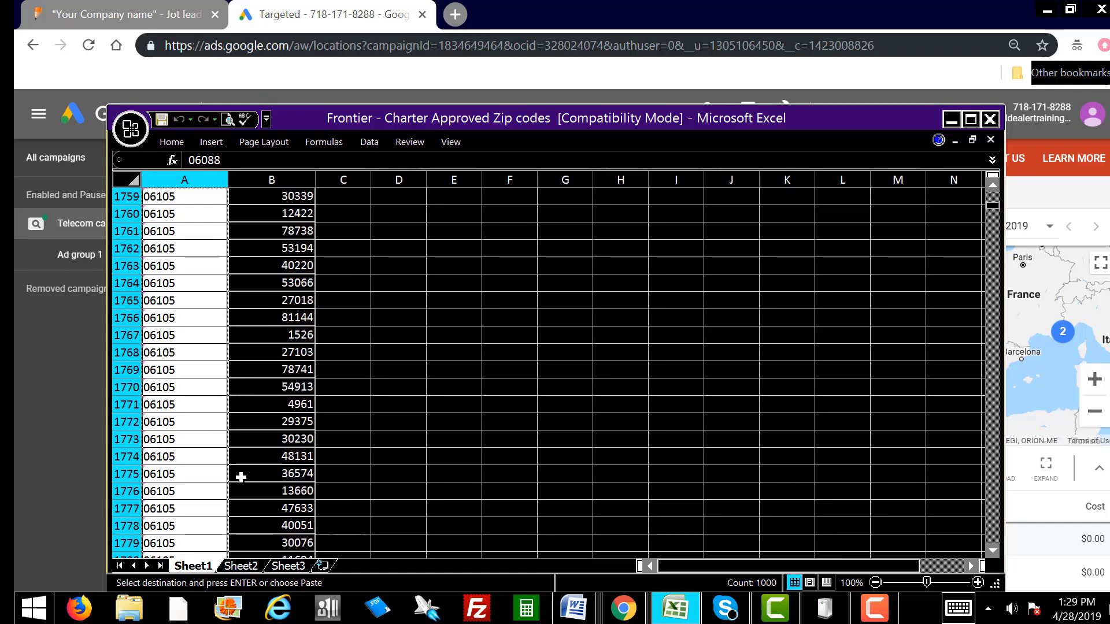
scroll(238, 480, down, 20)
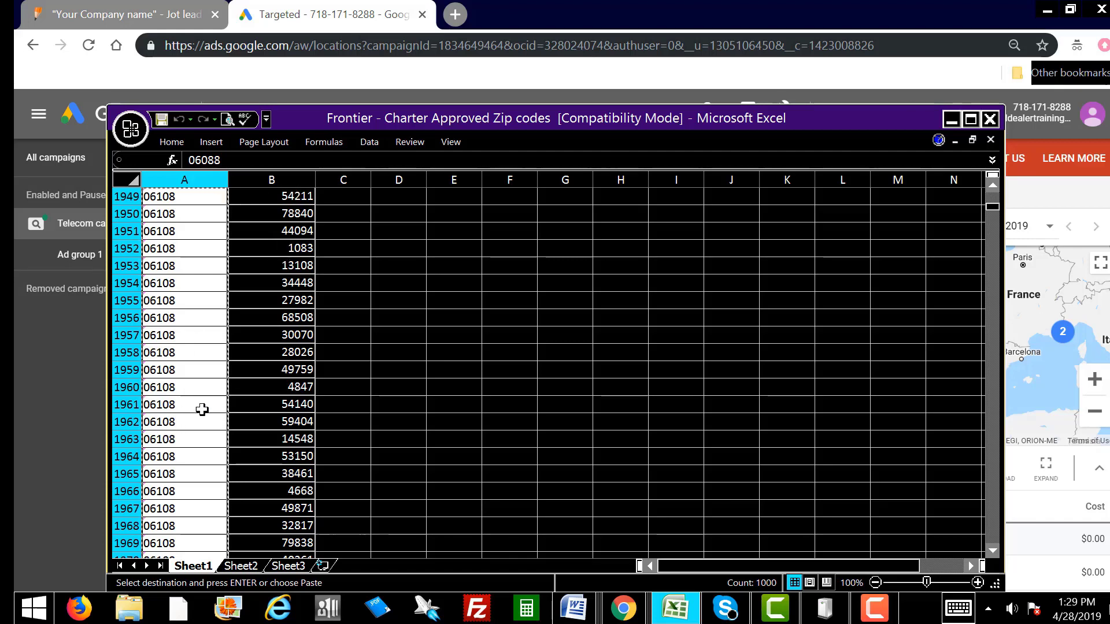
scroll(185, 442, down, 13)
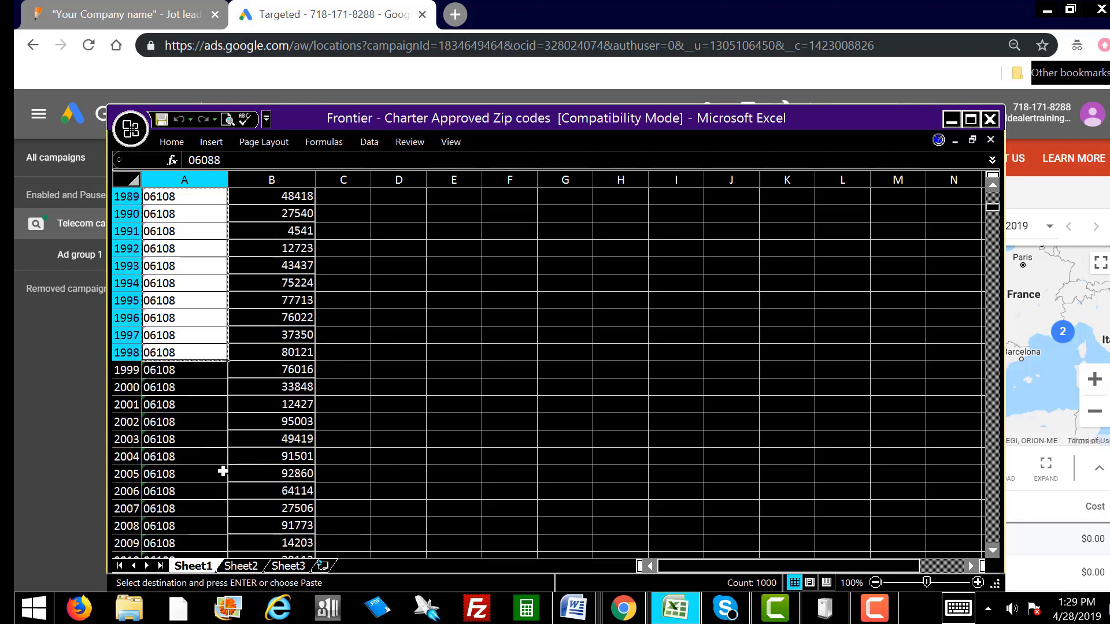
scroll(220, 464, up, 1)
scroll(218, 463, down, 1)
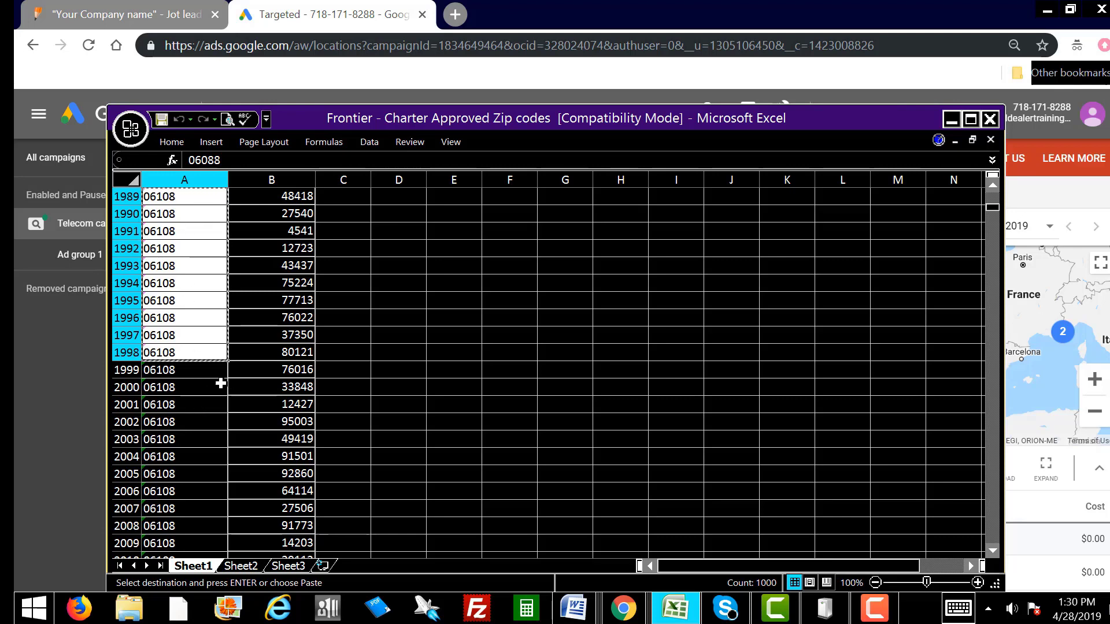
drag(168, 368, 186, 518)
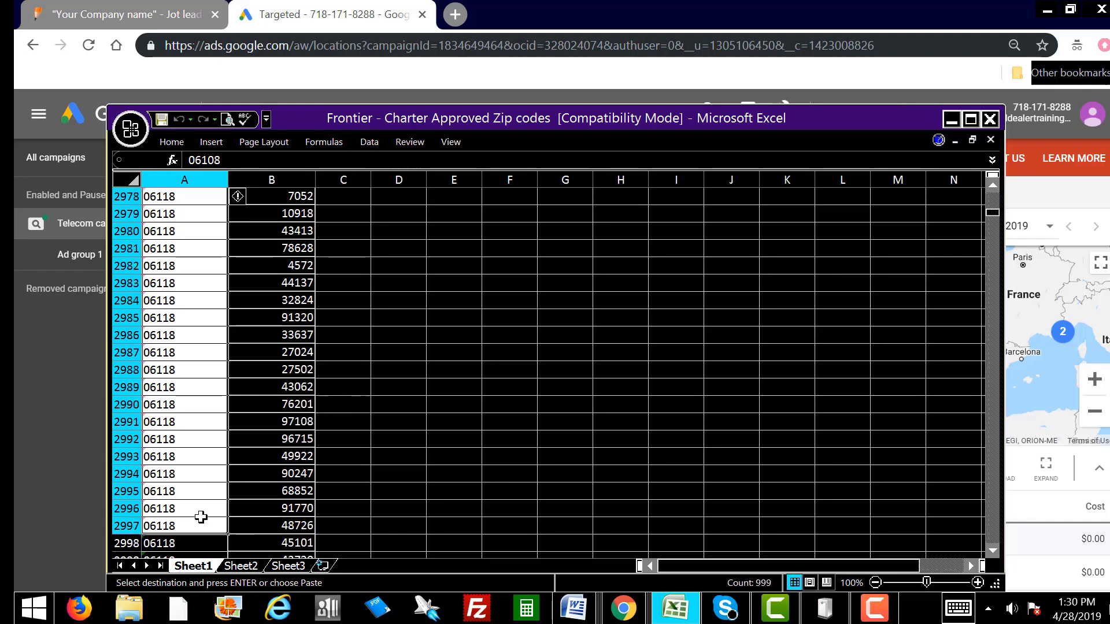
right_click(182, 475)
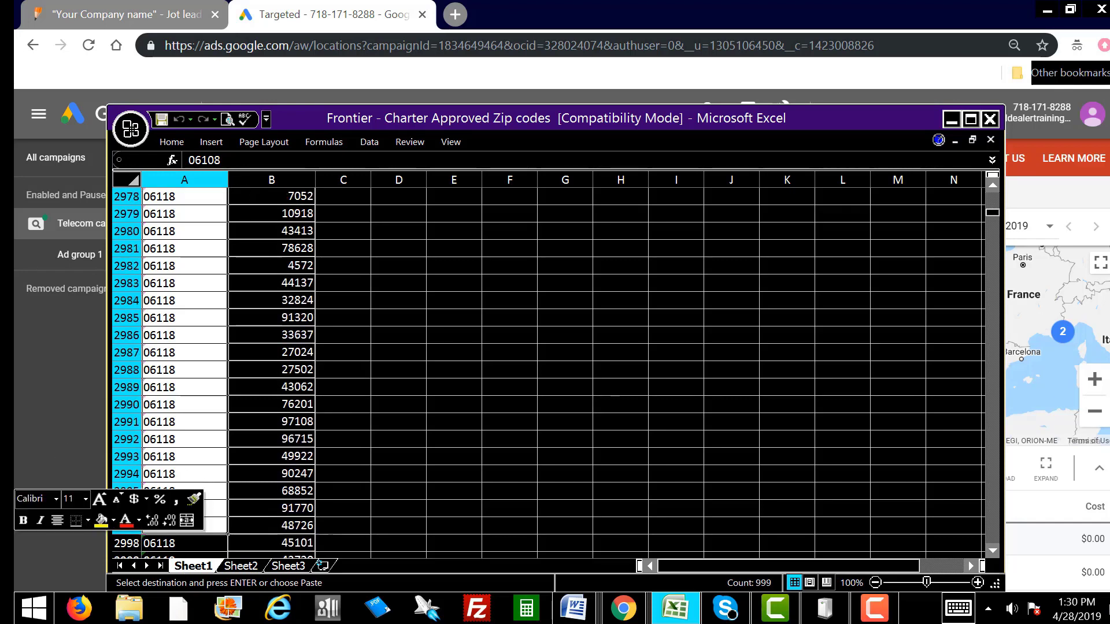
drag(437, 115, 1109, 162)
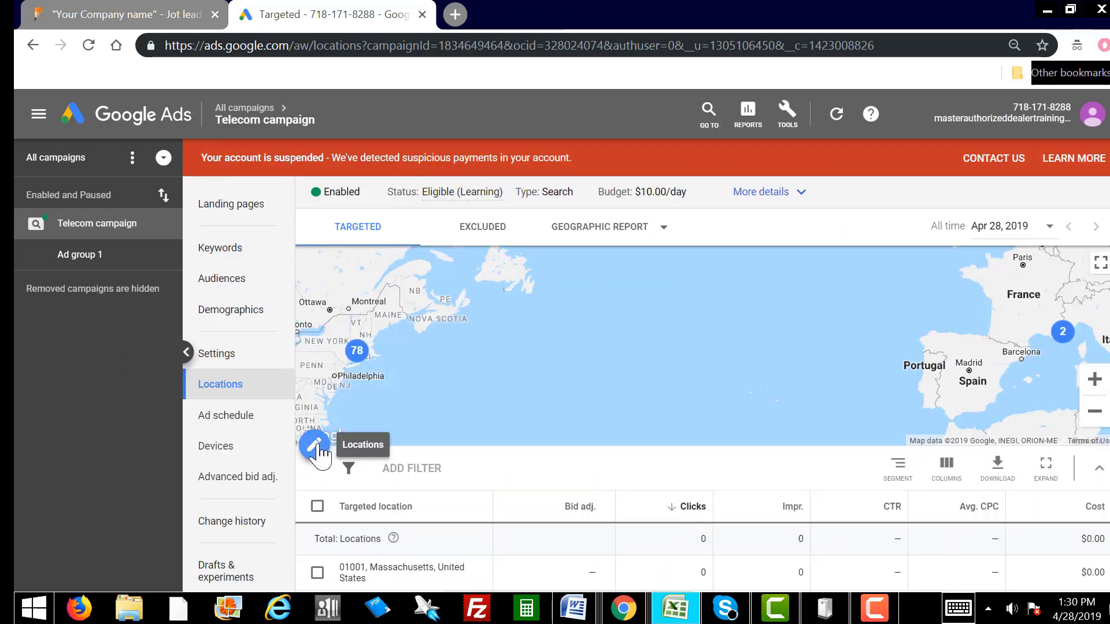
Step: In the location editor, bulk-paste the 999 copied ZIP codes and search them
click(318, 450)
click(316, 446)
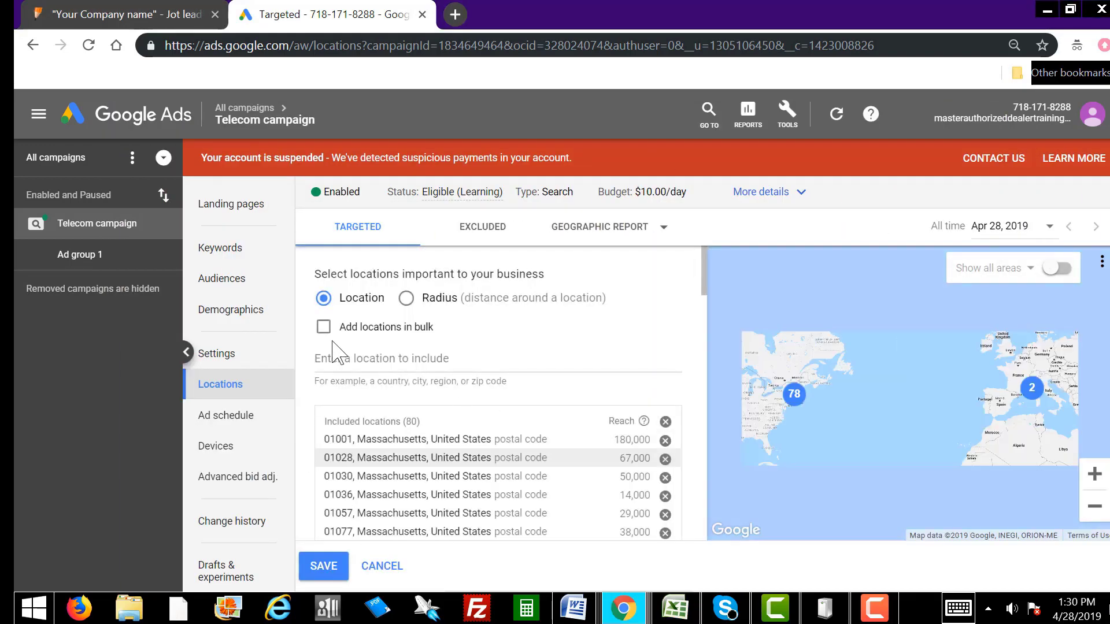
click(323, 328)
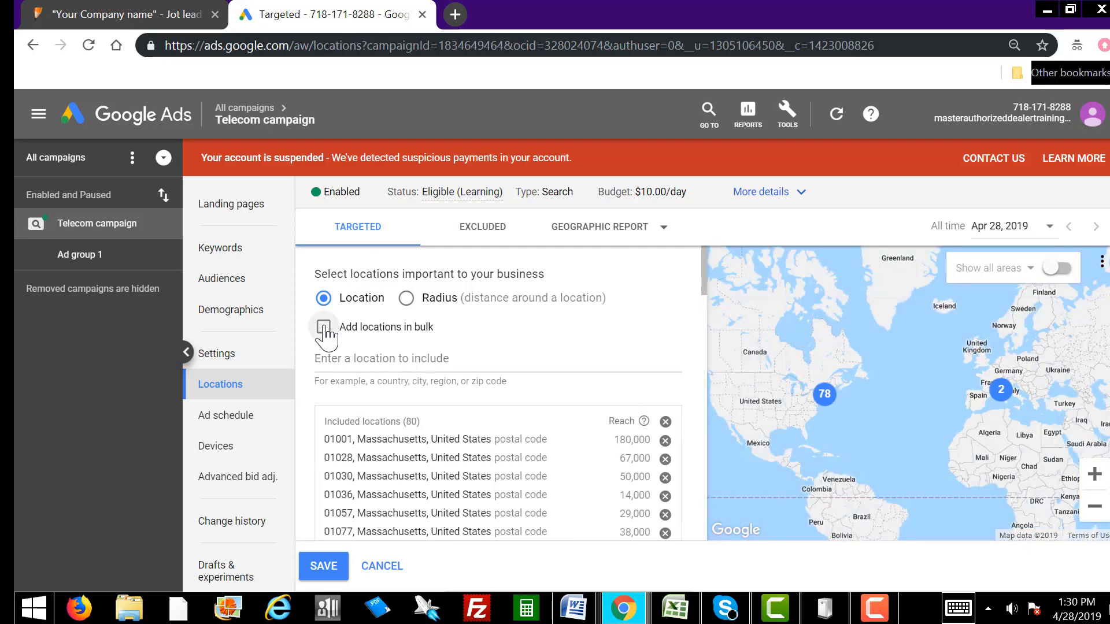
click(351, 360)
right_click(351, 360)
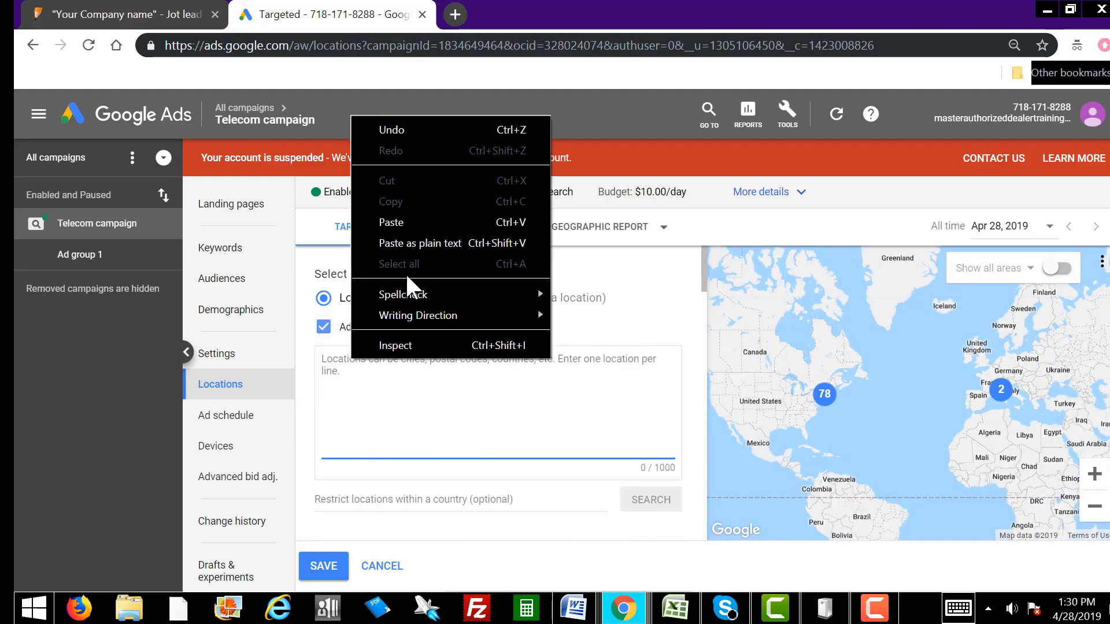
click(414, 225)
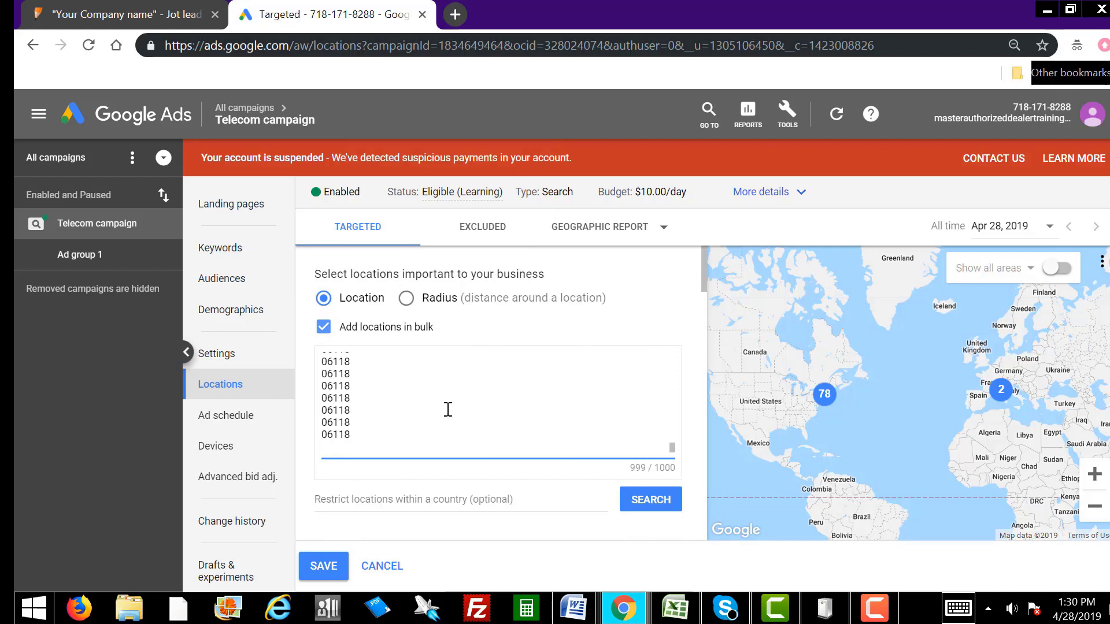
click(648, 498)
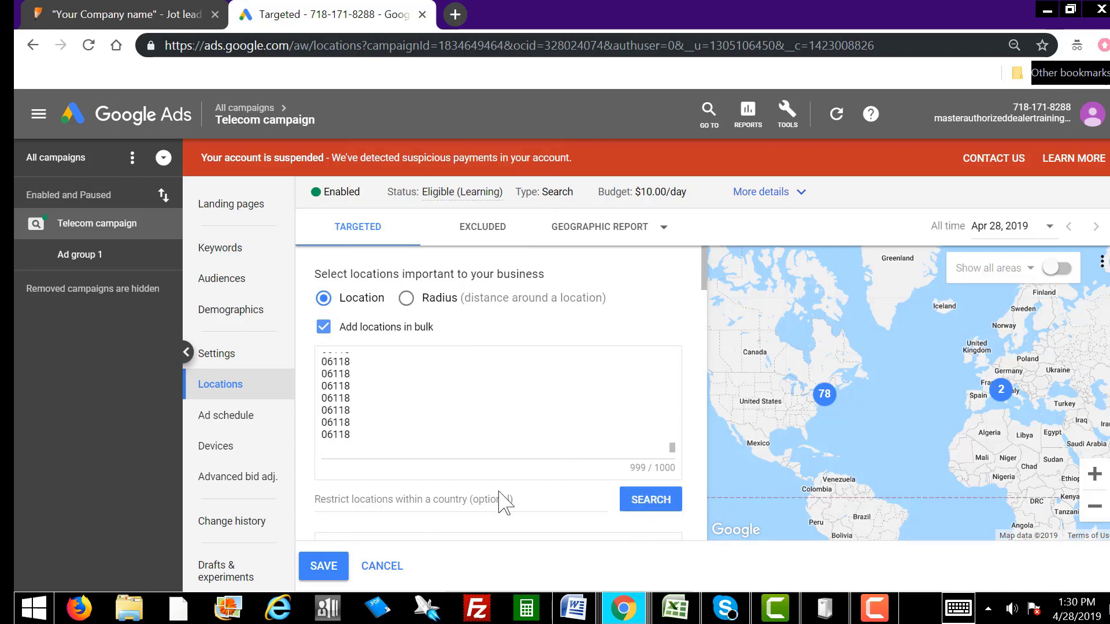
Step: Save the location targeting with the 9 new matches and reopen the location editor
scroll(543, 497, down, 3)
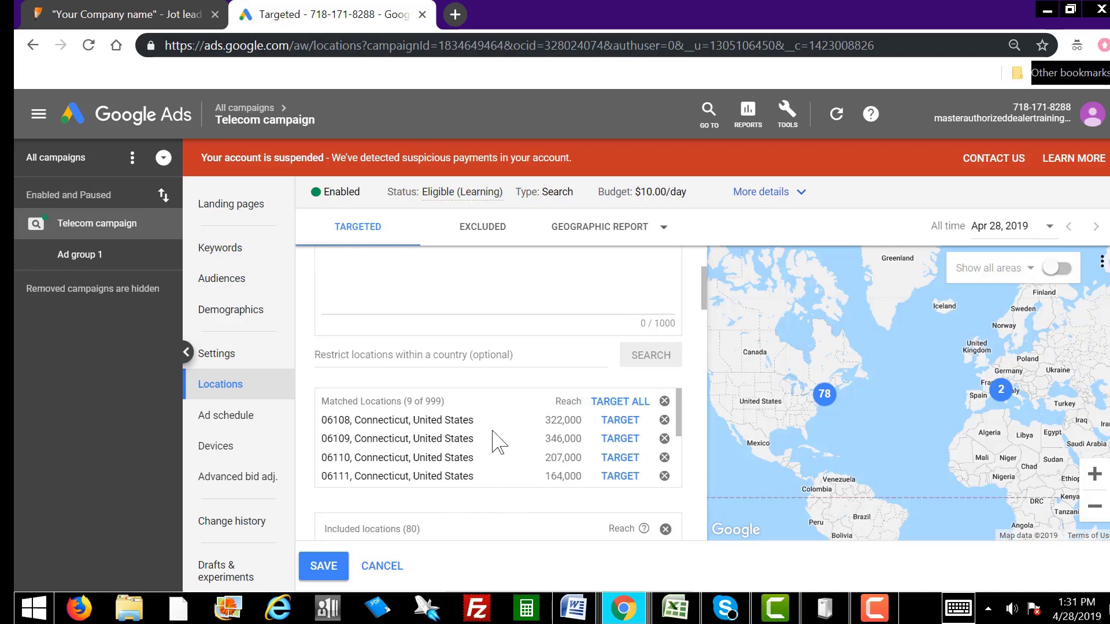
scroll(493, 430, up, 3)
scroll(493, 431, down, 5)
scroll(493, 433, down, 3)
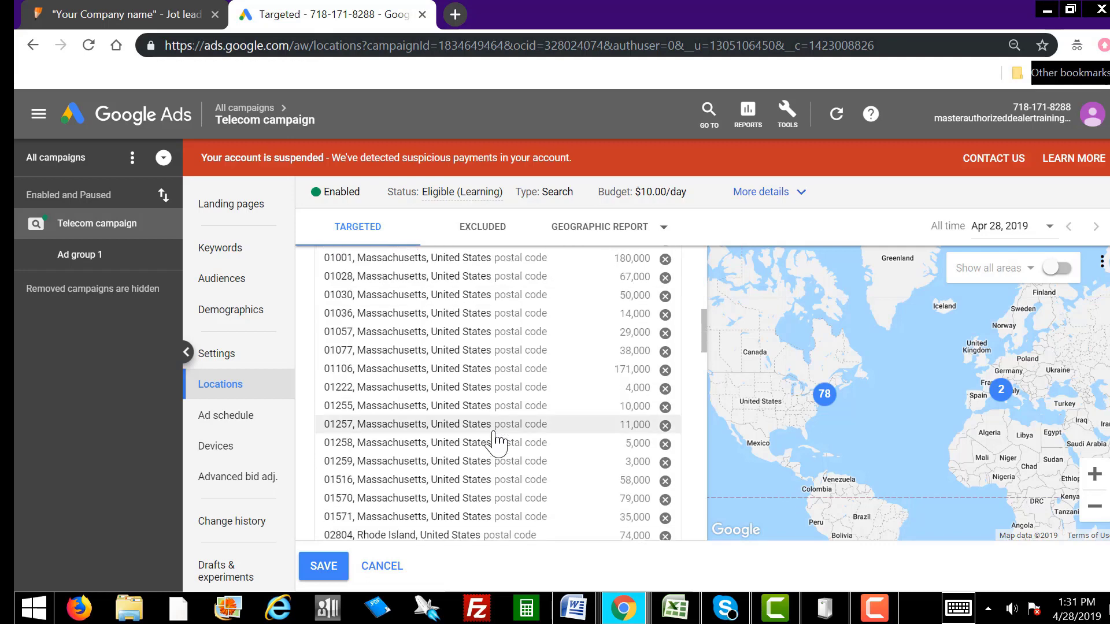
scroll(496, 441, up, 3)
click(324, 567)
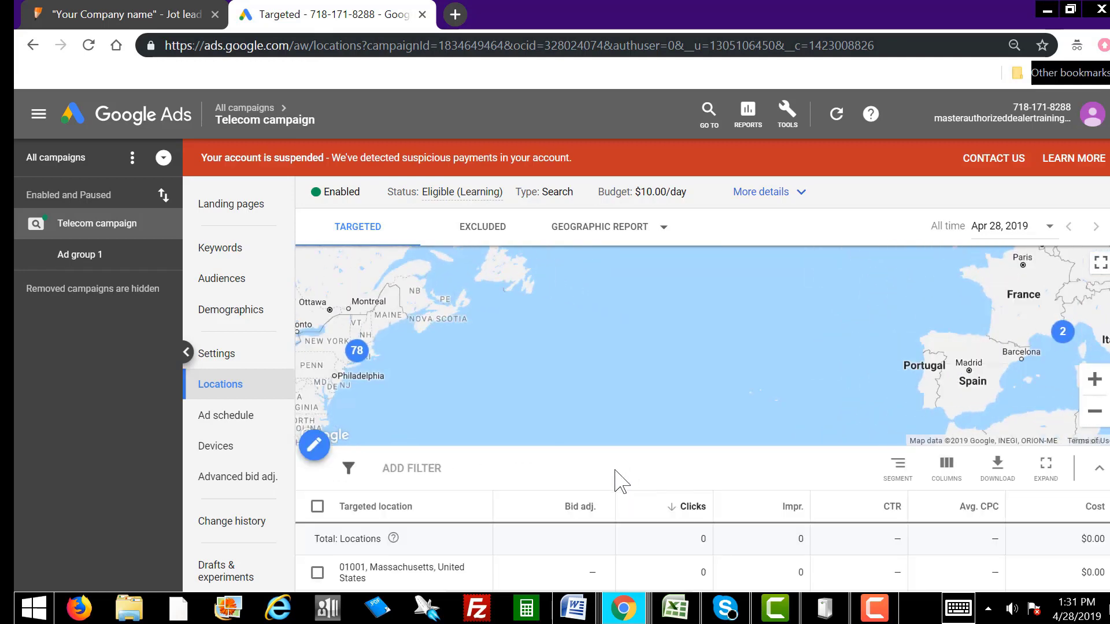
scroll(622, 480, down, 3)
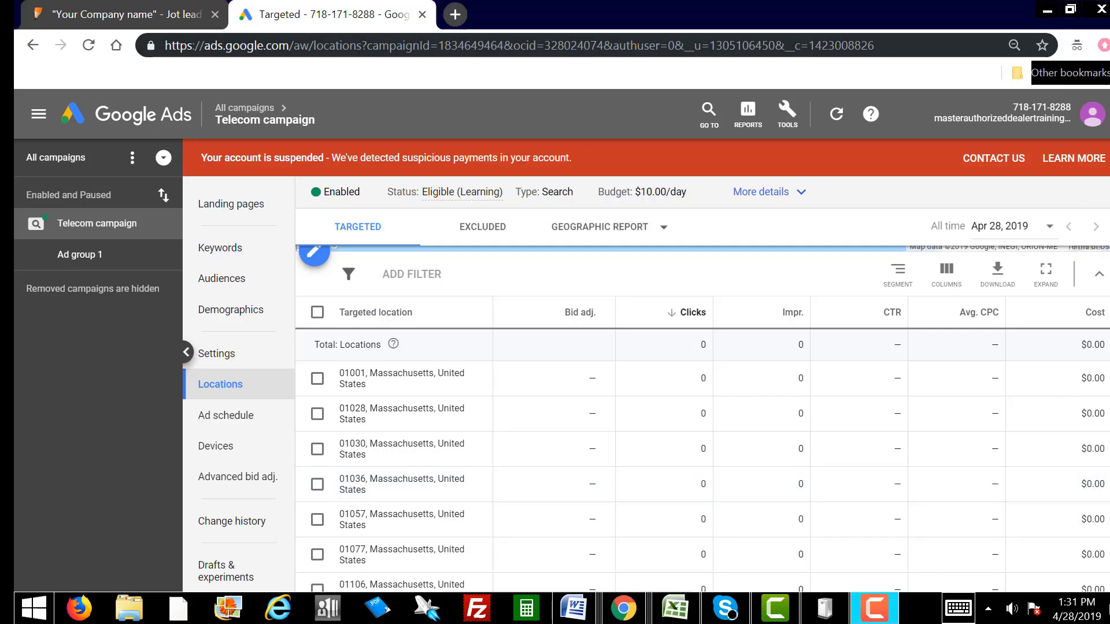
scroll(803, 347, down, 3)
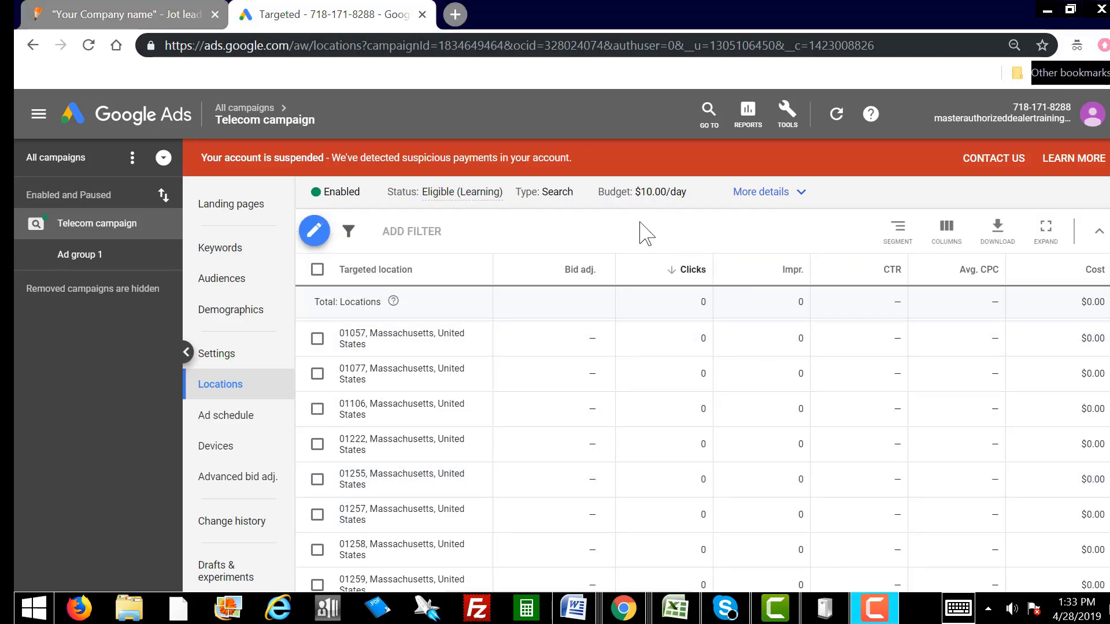
click(315, 232)
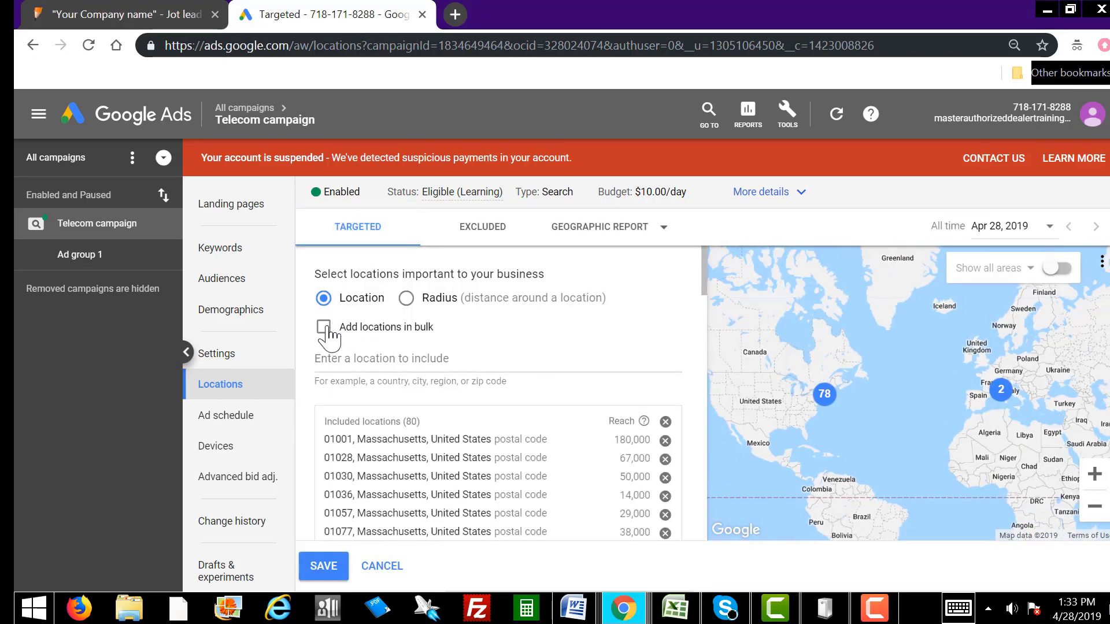
Step: Copy ZIP codes A2998:A3997 in Excel and move the workbook aside again
key(alt+Tab)
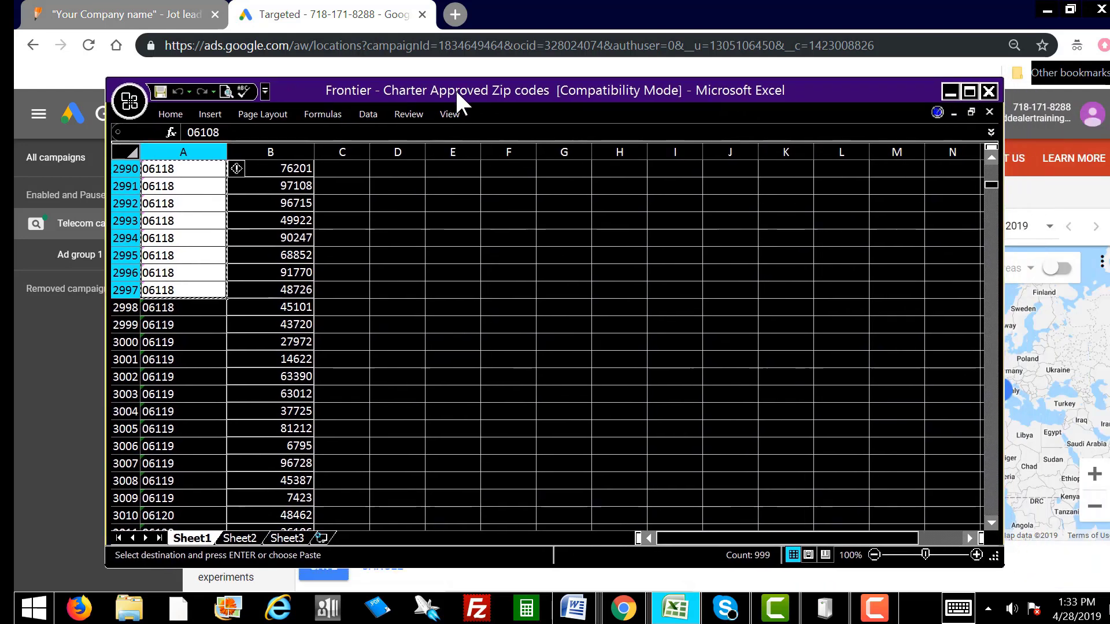
drag(456, 91, 451, 87)
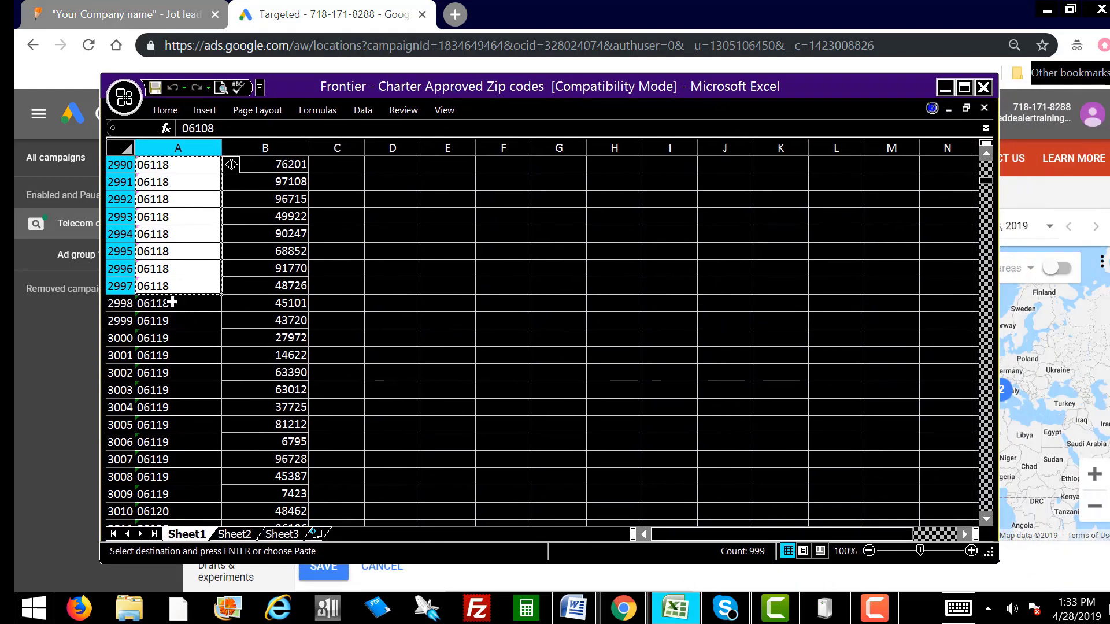
drag(173, 302, 194, 577)
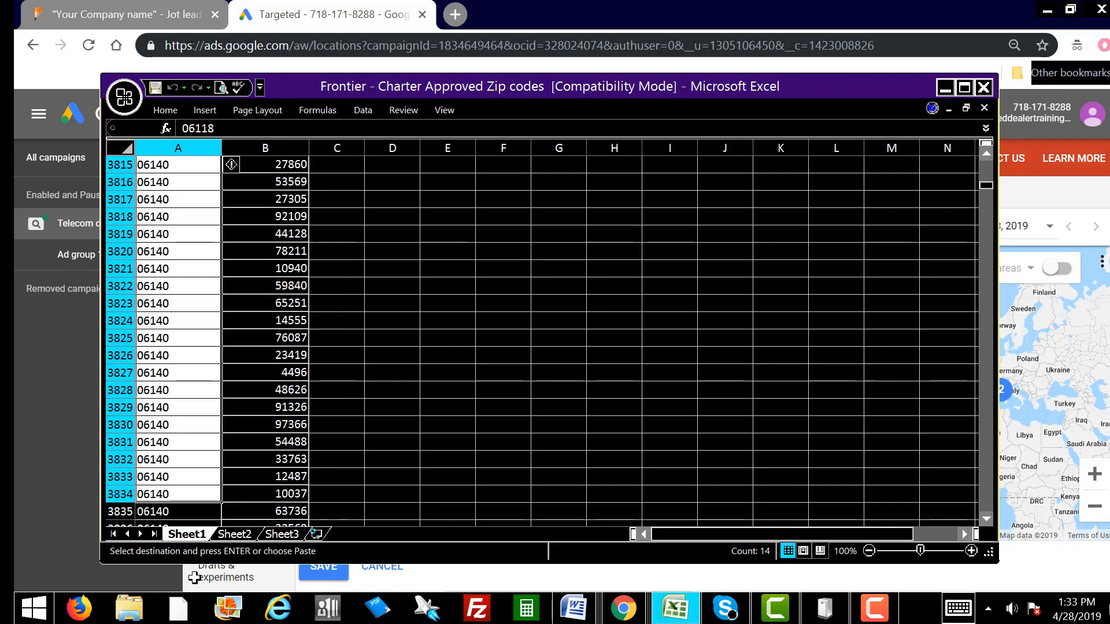
drag(194, 577, 176, 514)
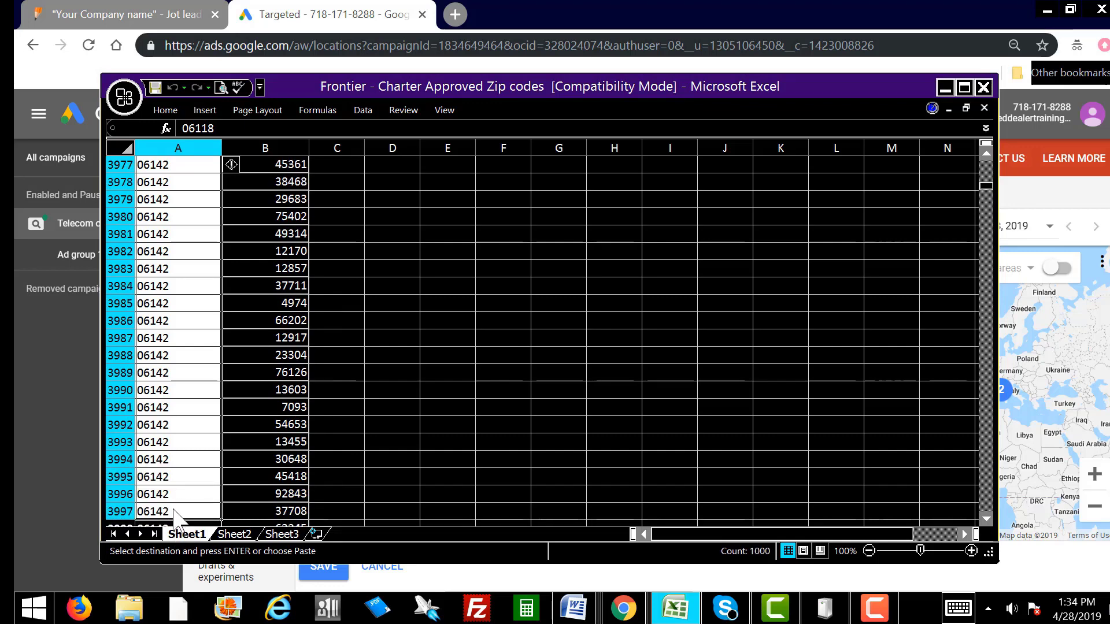
right_click(176, 511)
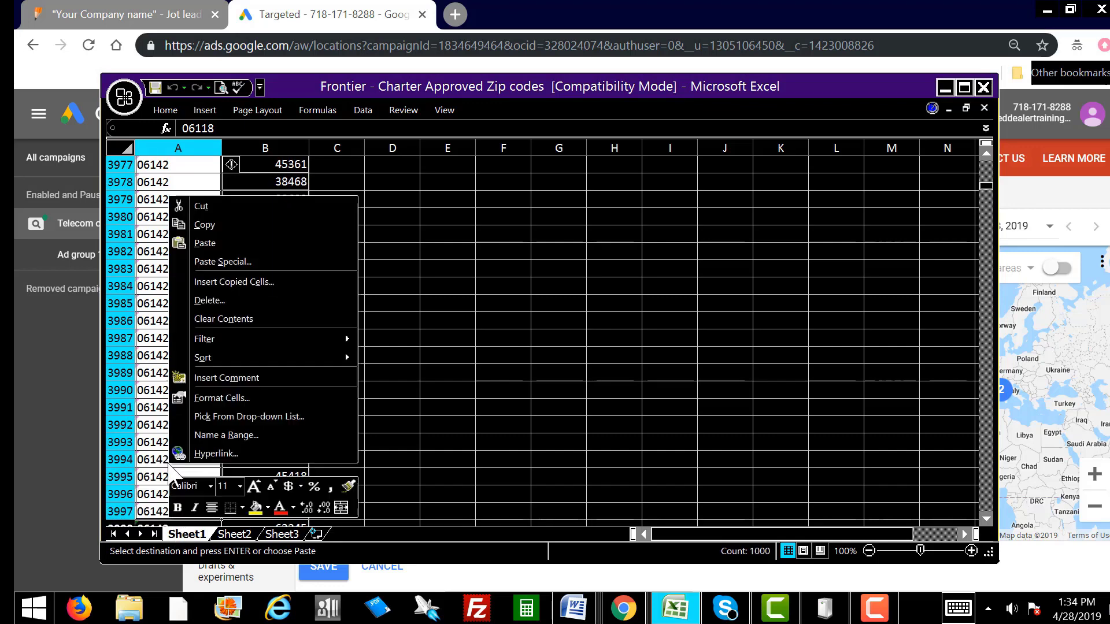
click(235, 223)
drag(295, 89, 1109, 136)
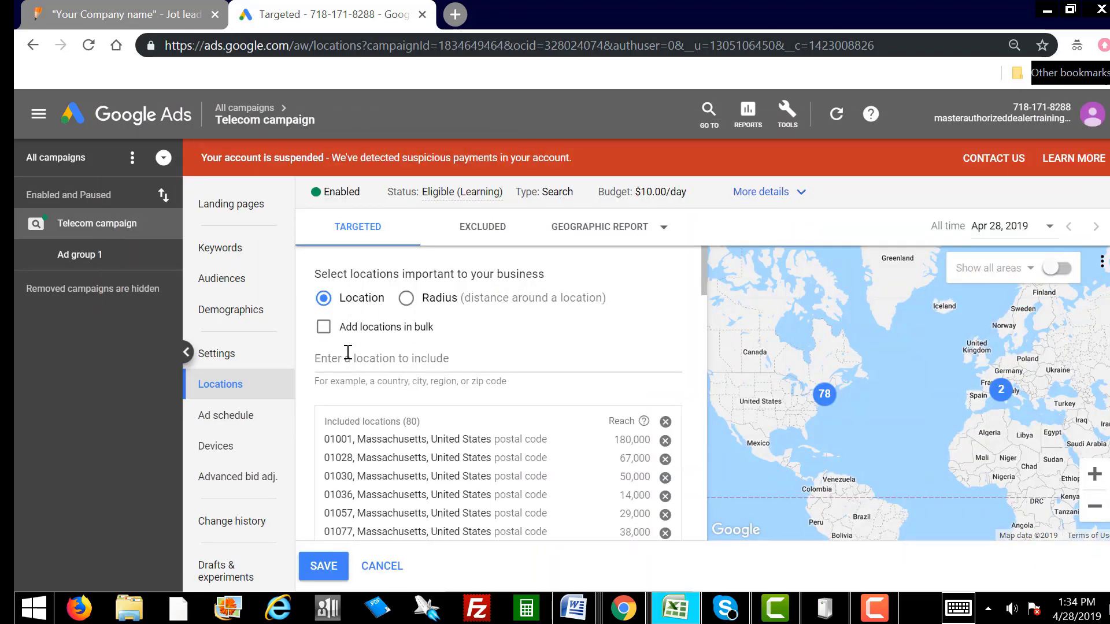
Step: Bulk-add the third ZIP batch, target all 6 matches for 86 locations, and save
click(323, 327)
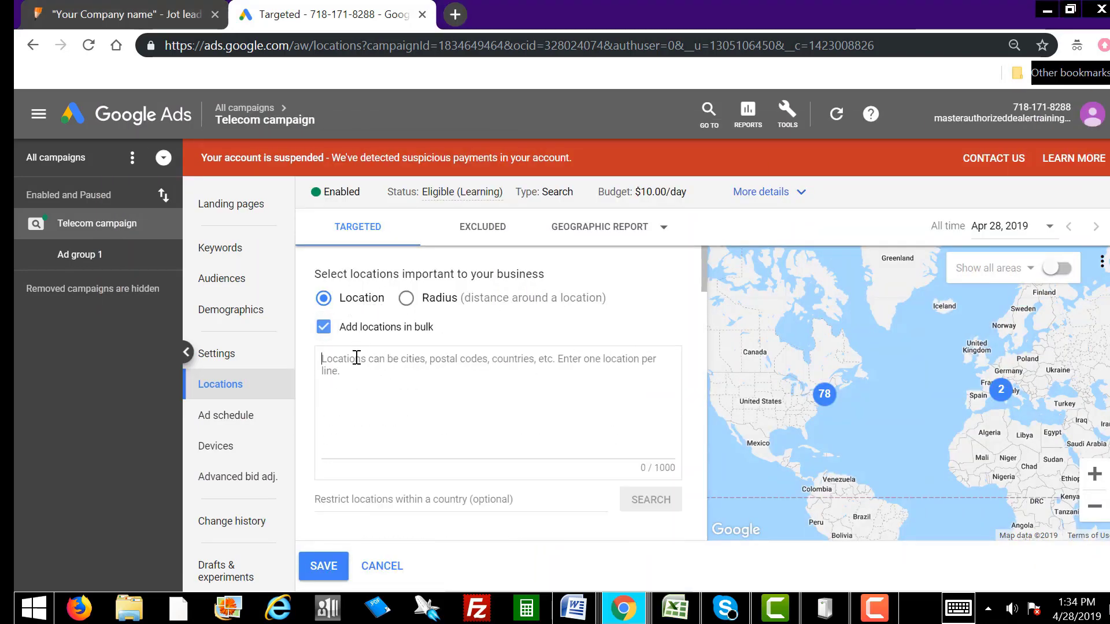
right_click(356, 358)
click(424, 219)
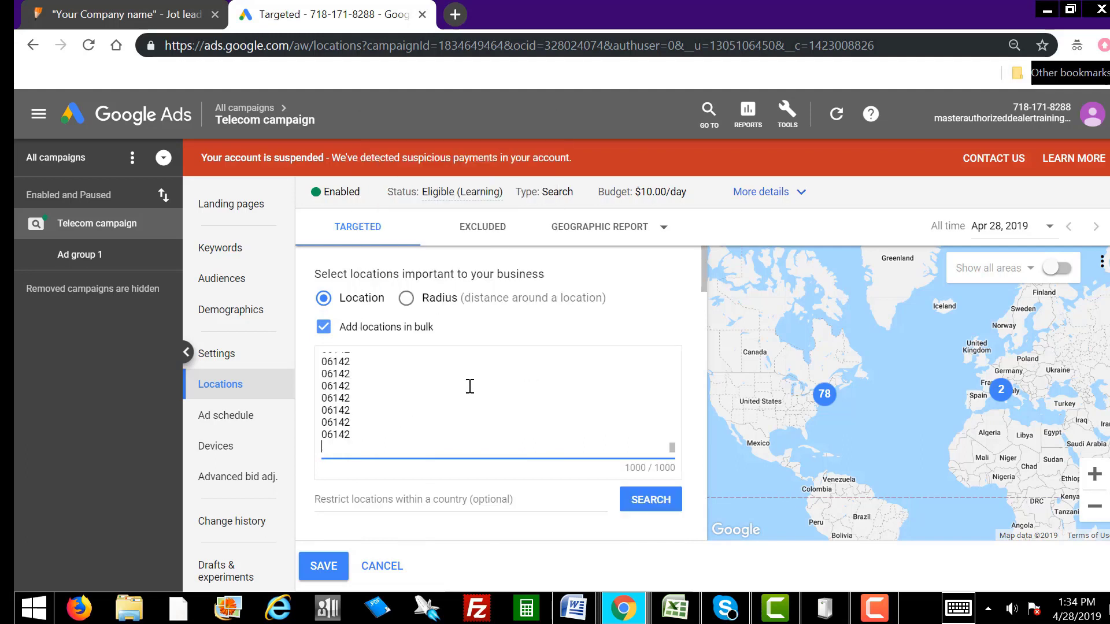
click(644, 500)
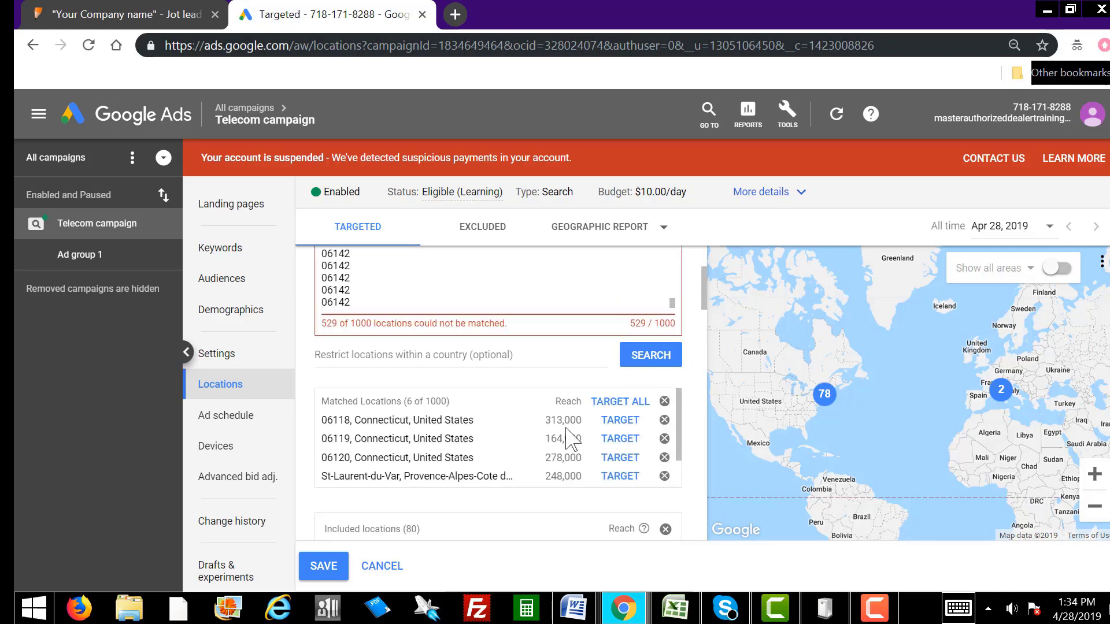
click(610, 402)
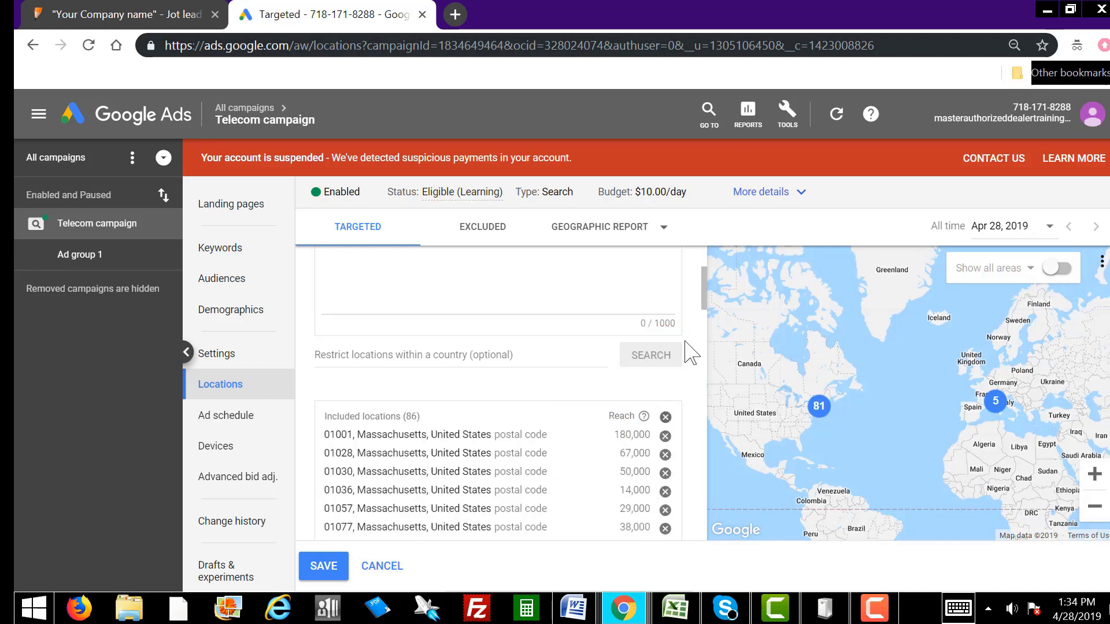
click(332, 568)
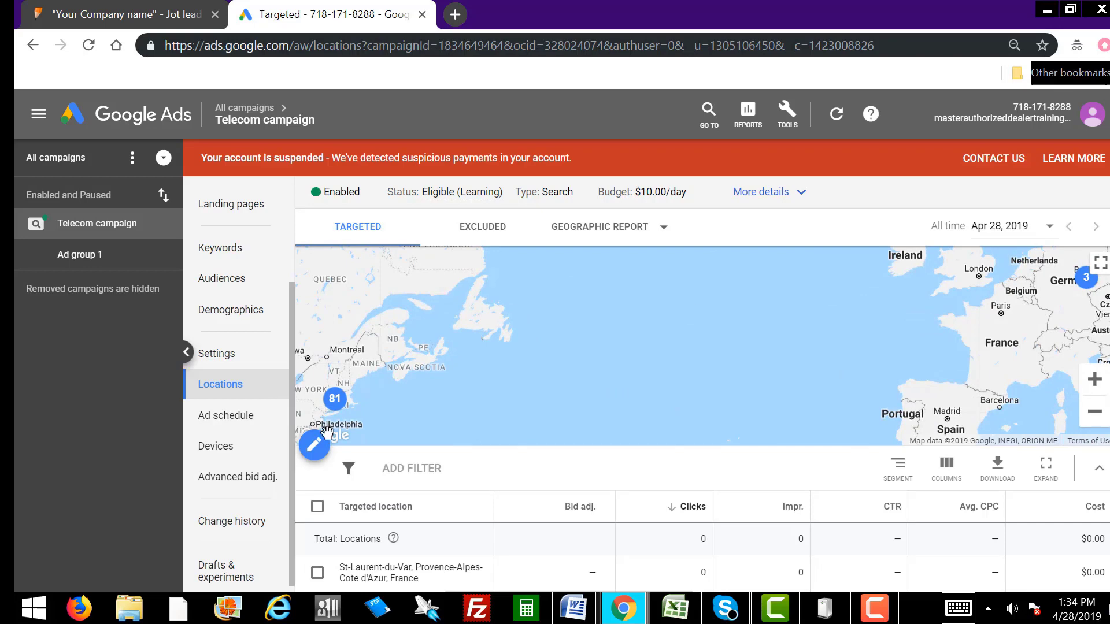
click(223, 247)
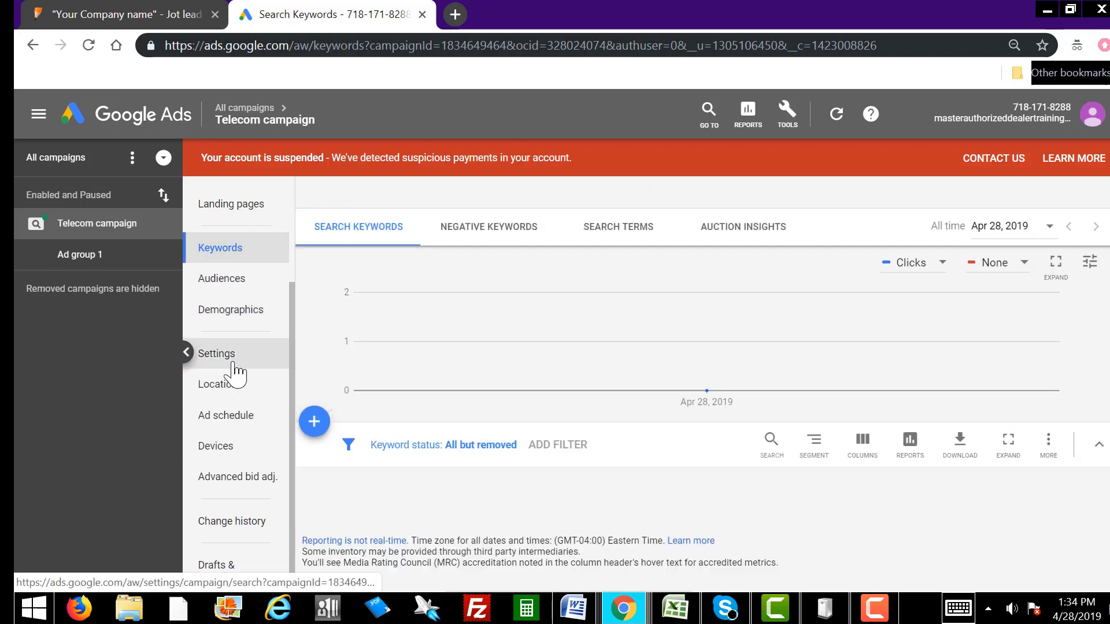